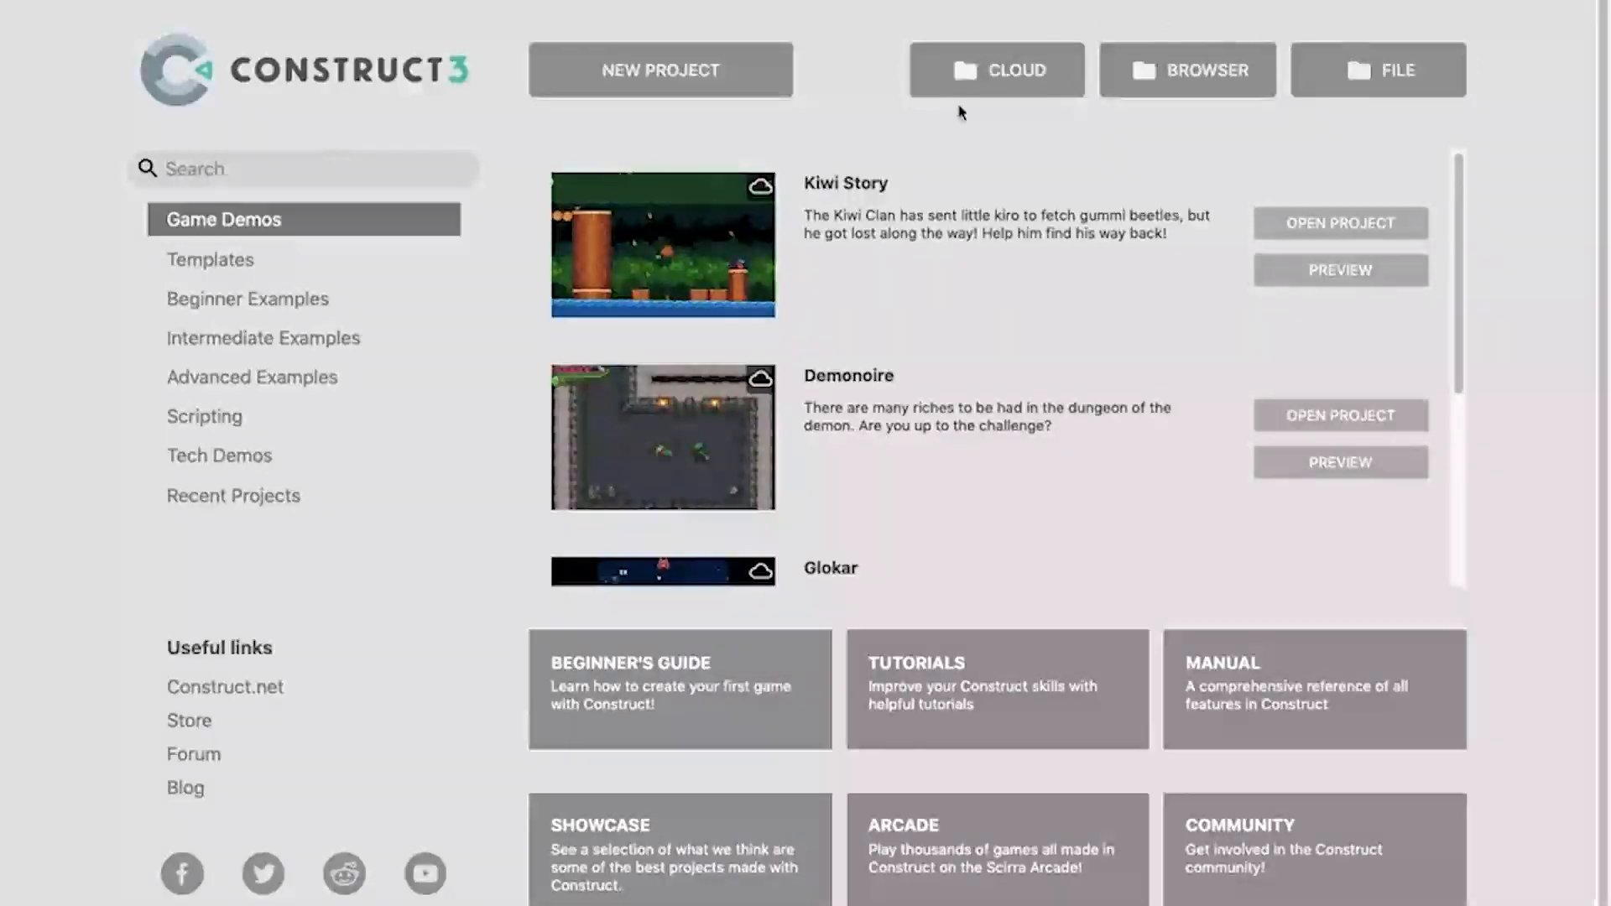
Start a new project named "something" and view the available presets, keeping 1080p landscape.
{"action": "left_click", "coordinate": [675, 76]}
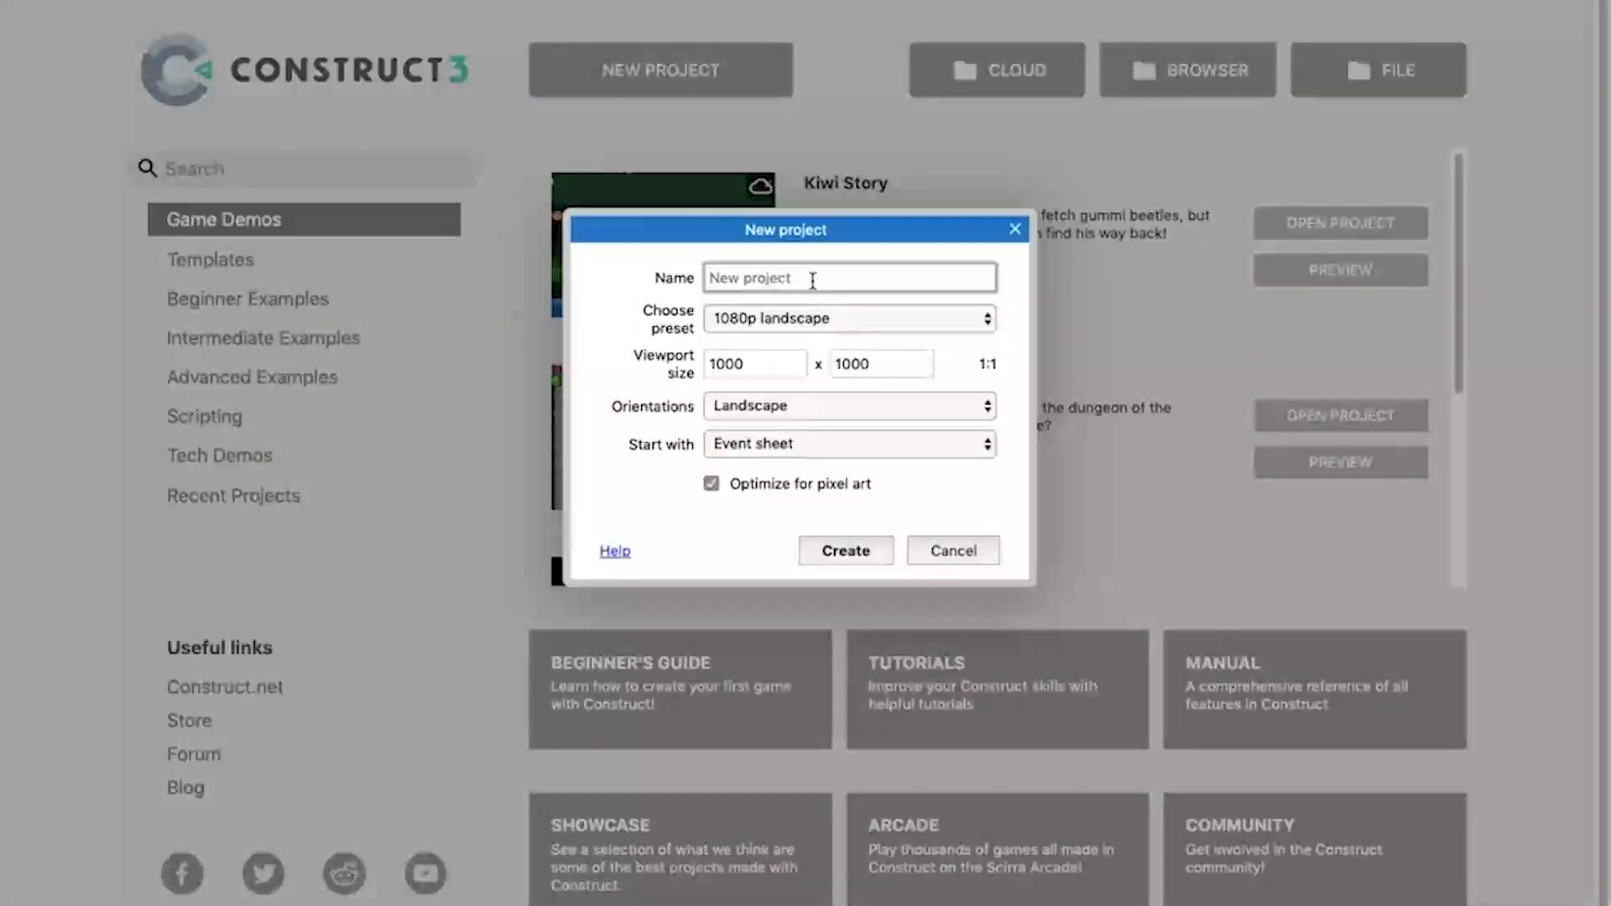
{"action": "type", "text": "something"}
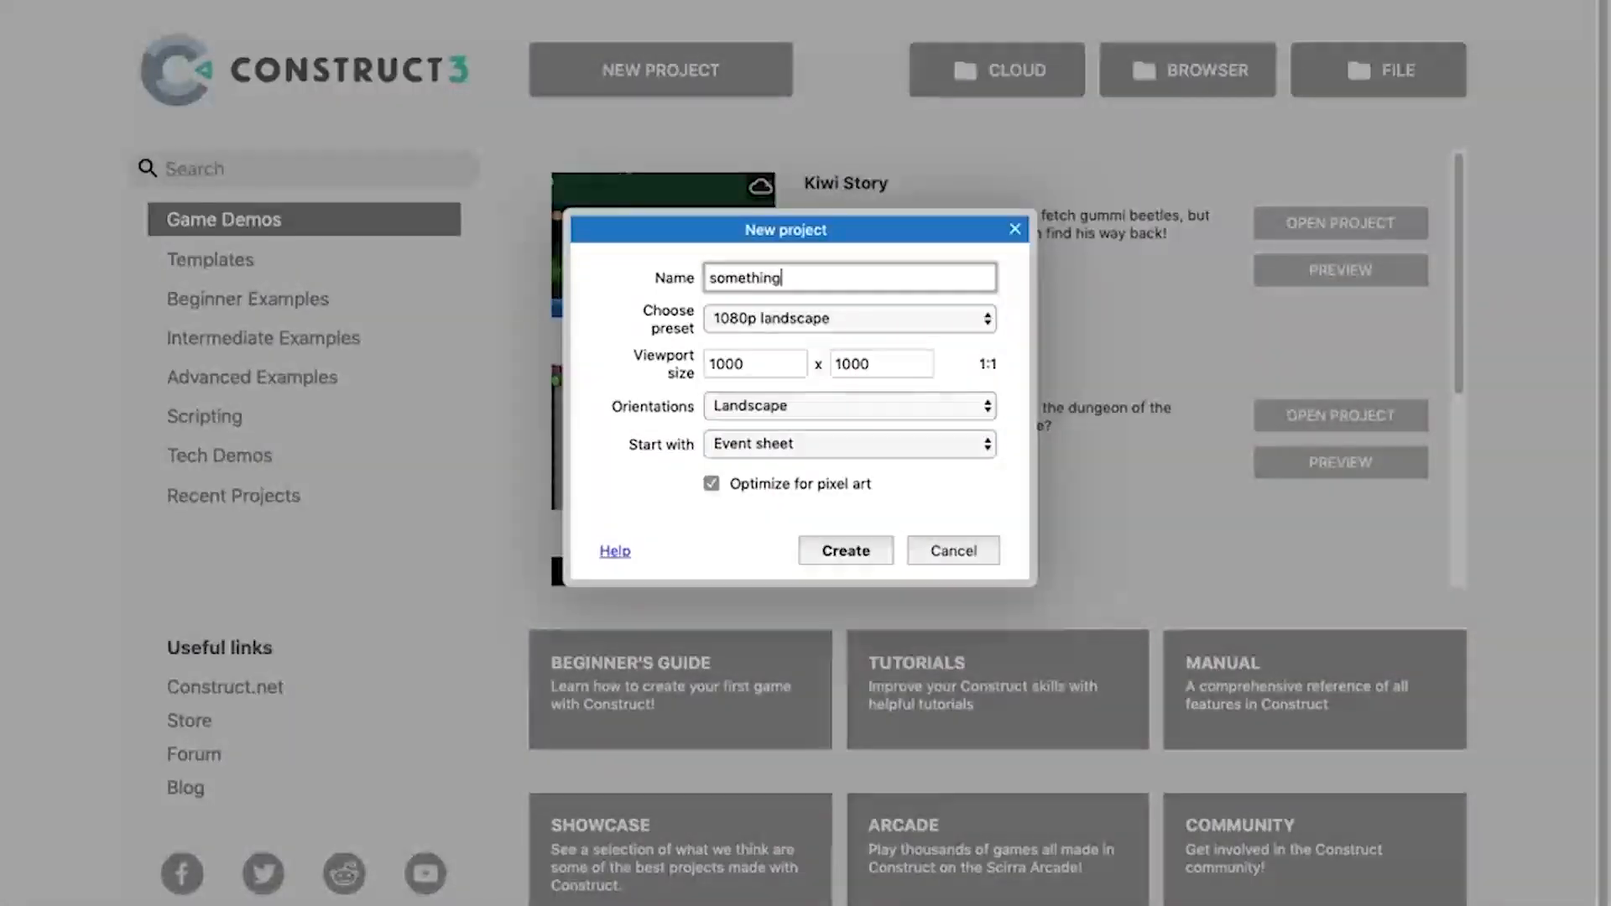
{"action": "left_click", "coordinate": [800, 322]}
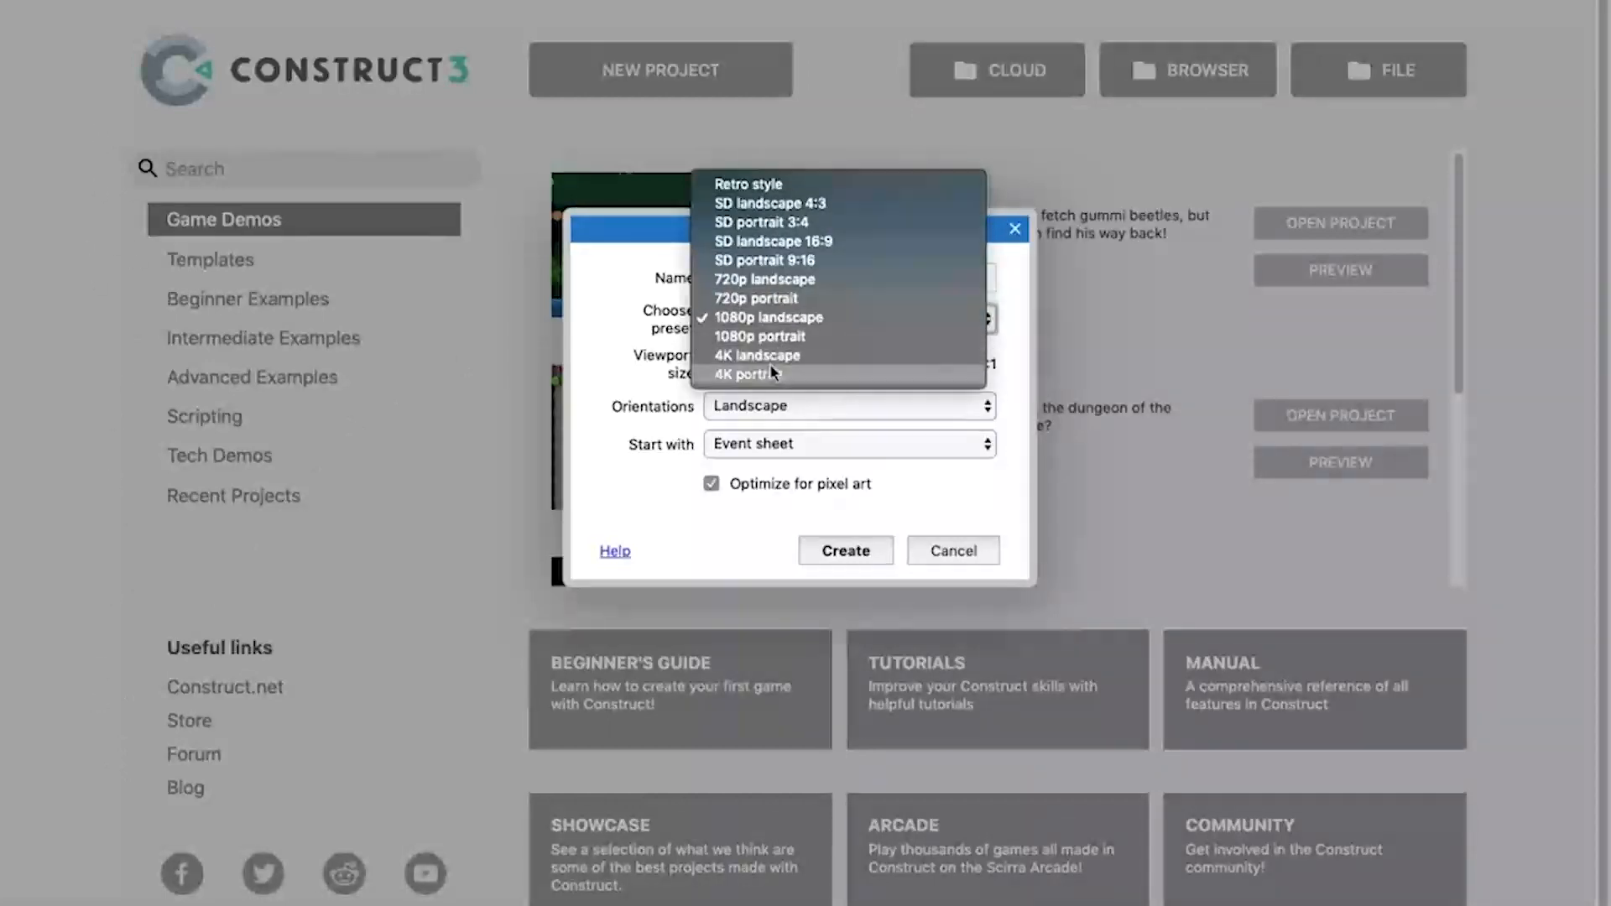
{"action": "left_click", "coordinate": [1024, 269]}
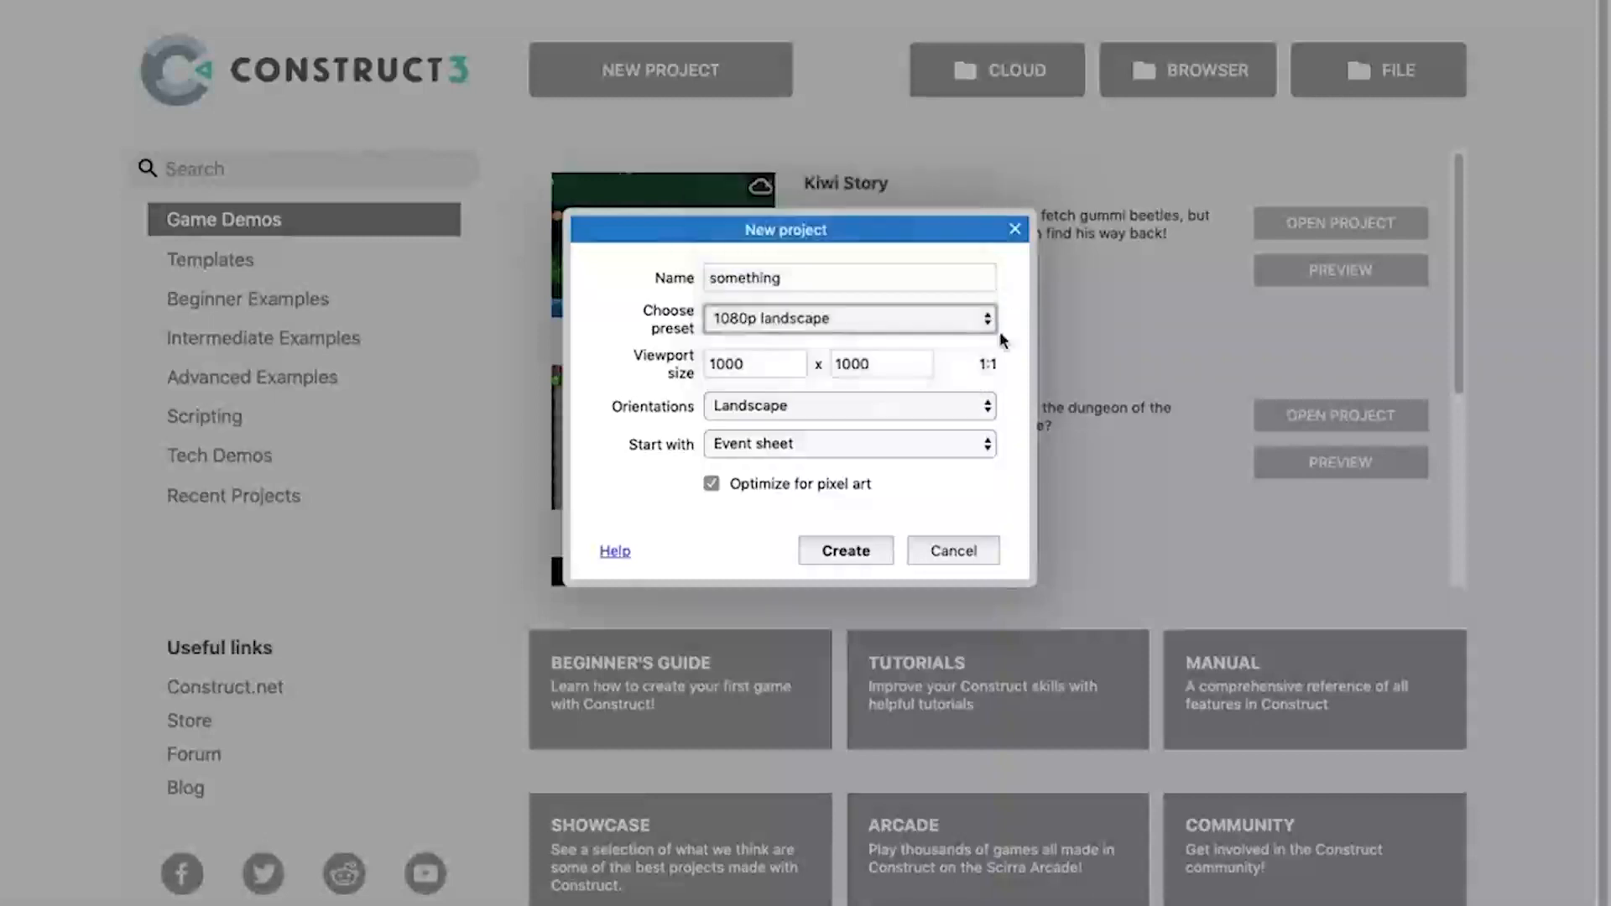
{"action": "left_click", "coordinate": [764, 364]}
{"action": "left_click", "coordinate": [885, 366]}
{"action": "left_click", "coordinate": [770, 365]}
{"action": "left_click", "coordinate": [843, 367]}
{"action": "left_click", "coordinate": [768, 364]}
{"action": "left_click", "coordinate": [843, 366]}
{"action": "left_click", "coordinate": [770, 358]}
{"action": "left_click", "coordinate": [899, 366]}
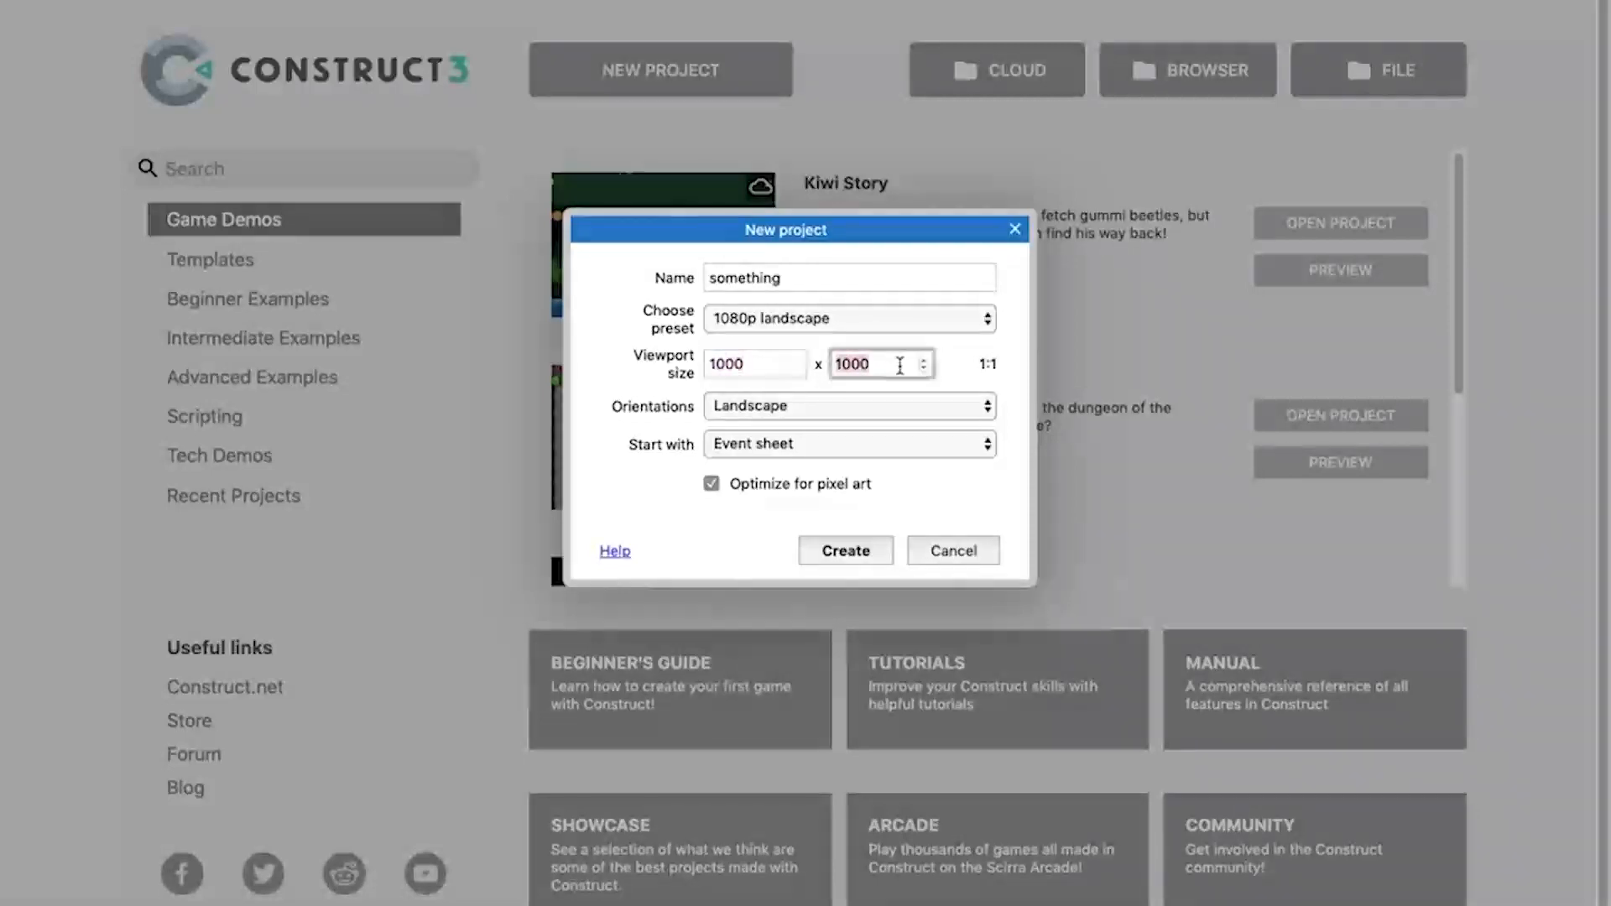
{"action": "left_click", "coordinate": [764, 366]}
{"action": "left_click", "coordinate": [869, 370]}
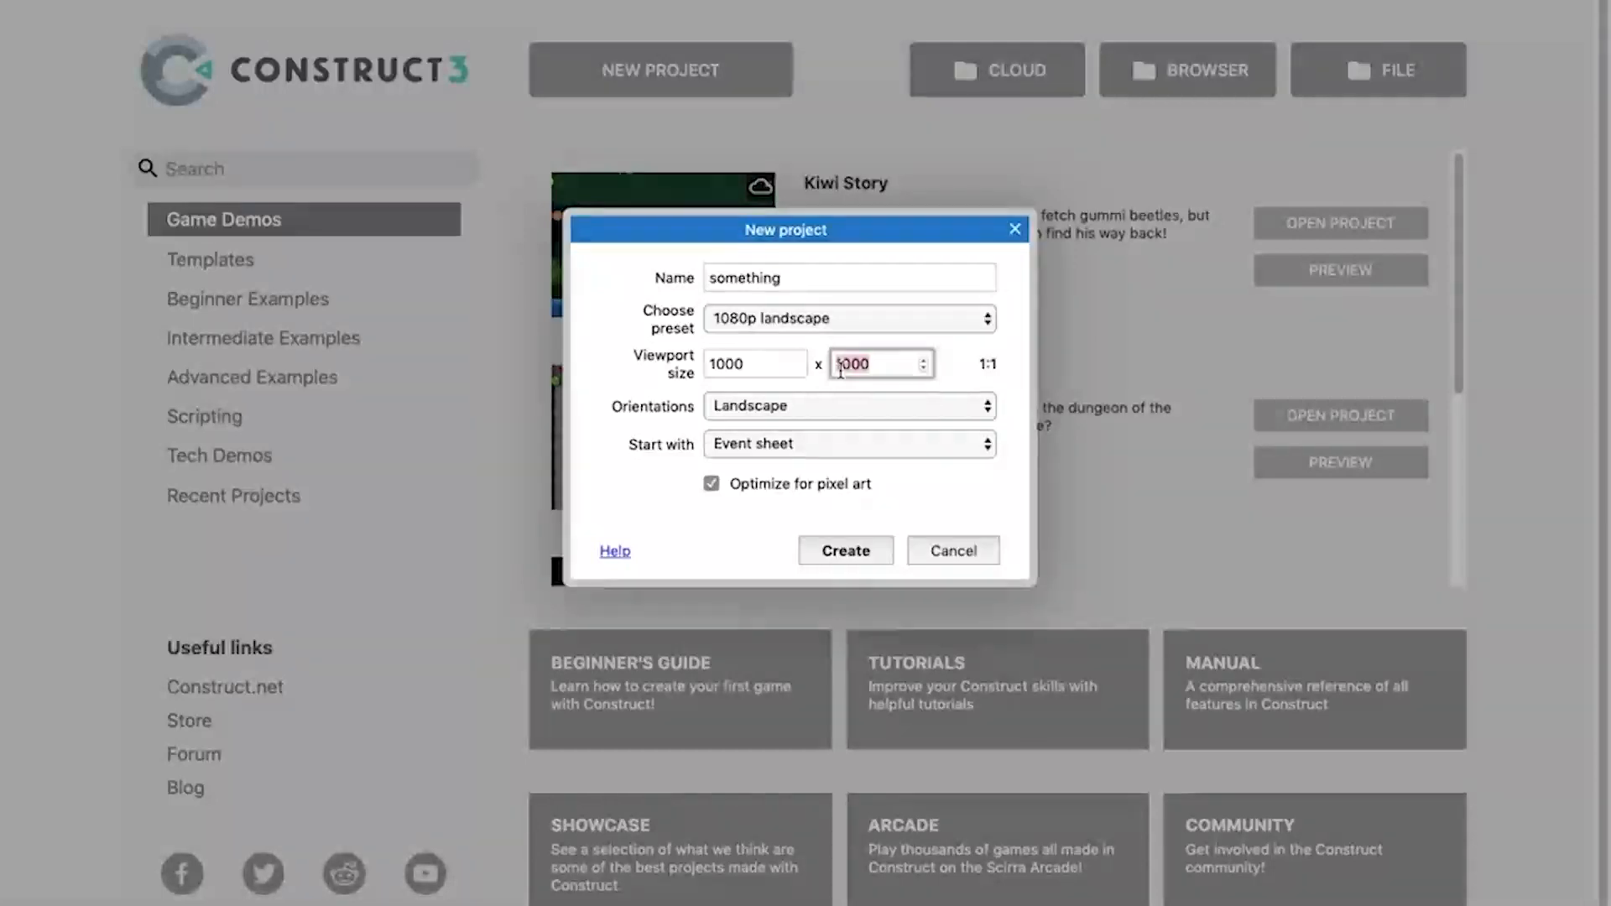
{"action": "left_click", "coordinate": [776, 366]}
{"action": "left_click", "coordinate": [861, 356]}
{"action": "left_click", "coordinate": [753, 362]}
{"action": "left_click", "coordinate": [858, 367]}
{"action": "left_click", "coordinate": [788, 369]}
{"action": "left_click", "coordinate": [885, 371]}
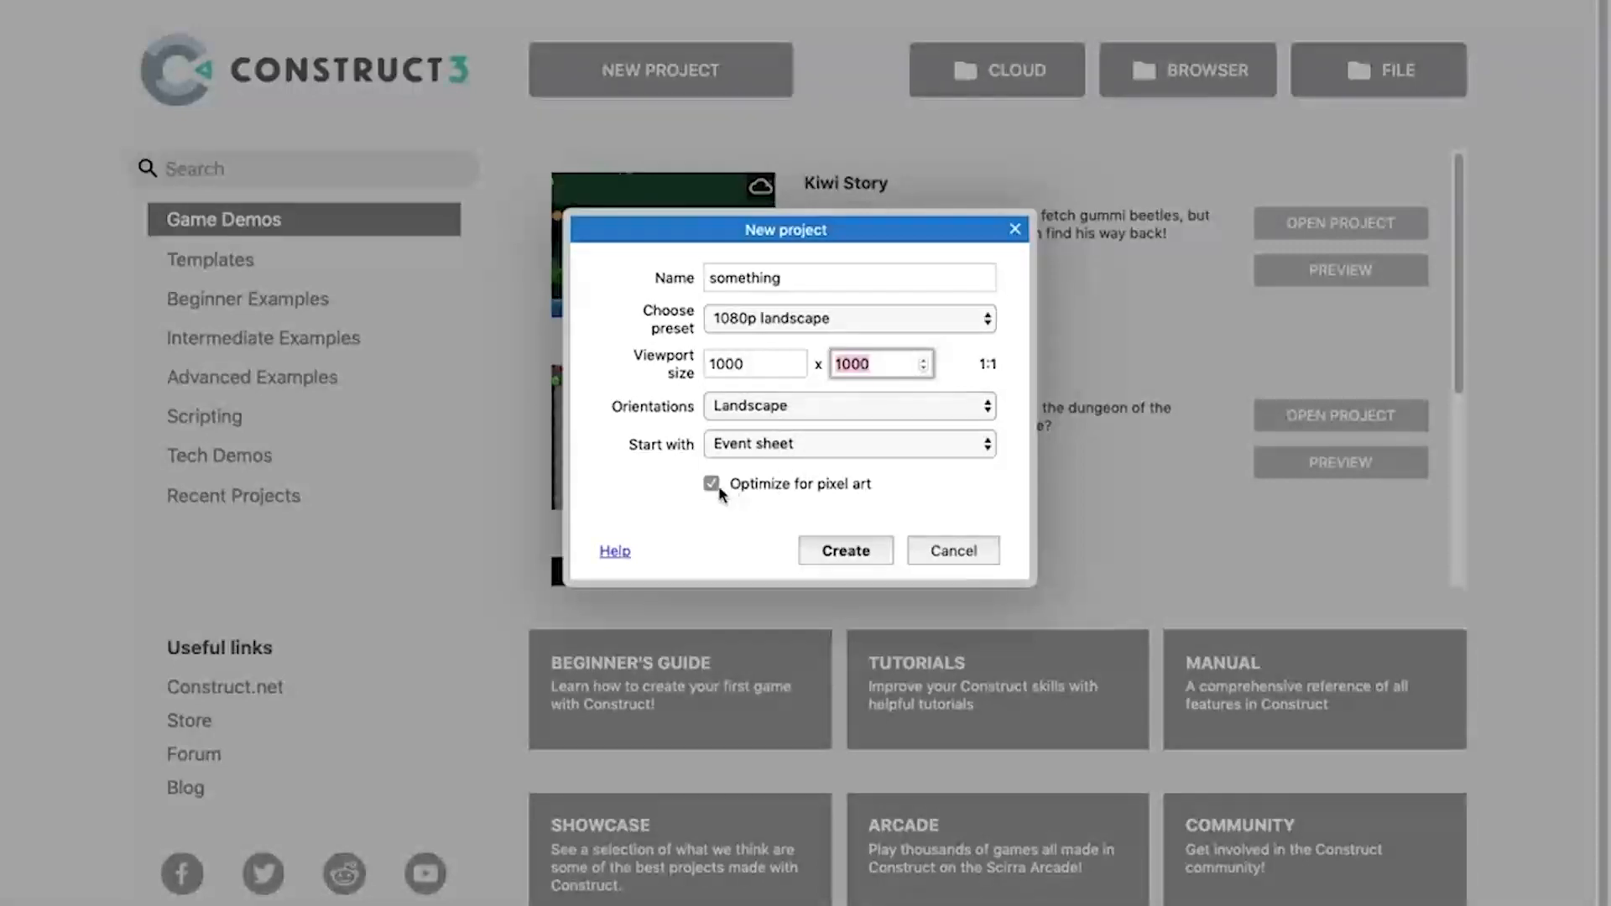
Create the project with a 1000 x 1000 viewport and pixel art optimization, and display the layers of Layout 1.
{"action": "left_click", "coordinate": [848, 553]}
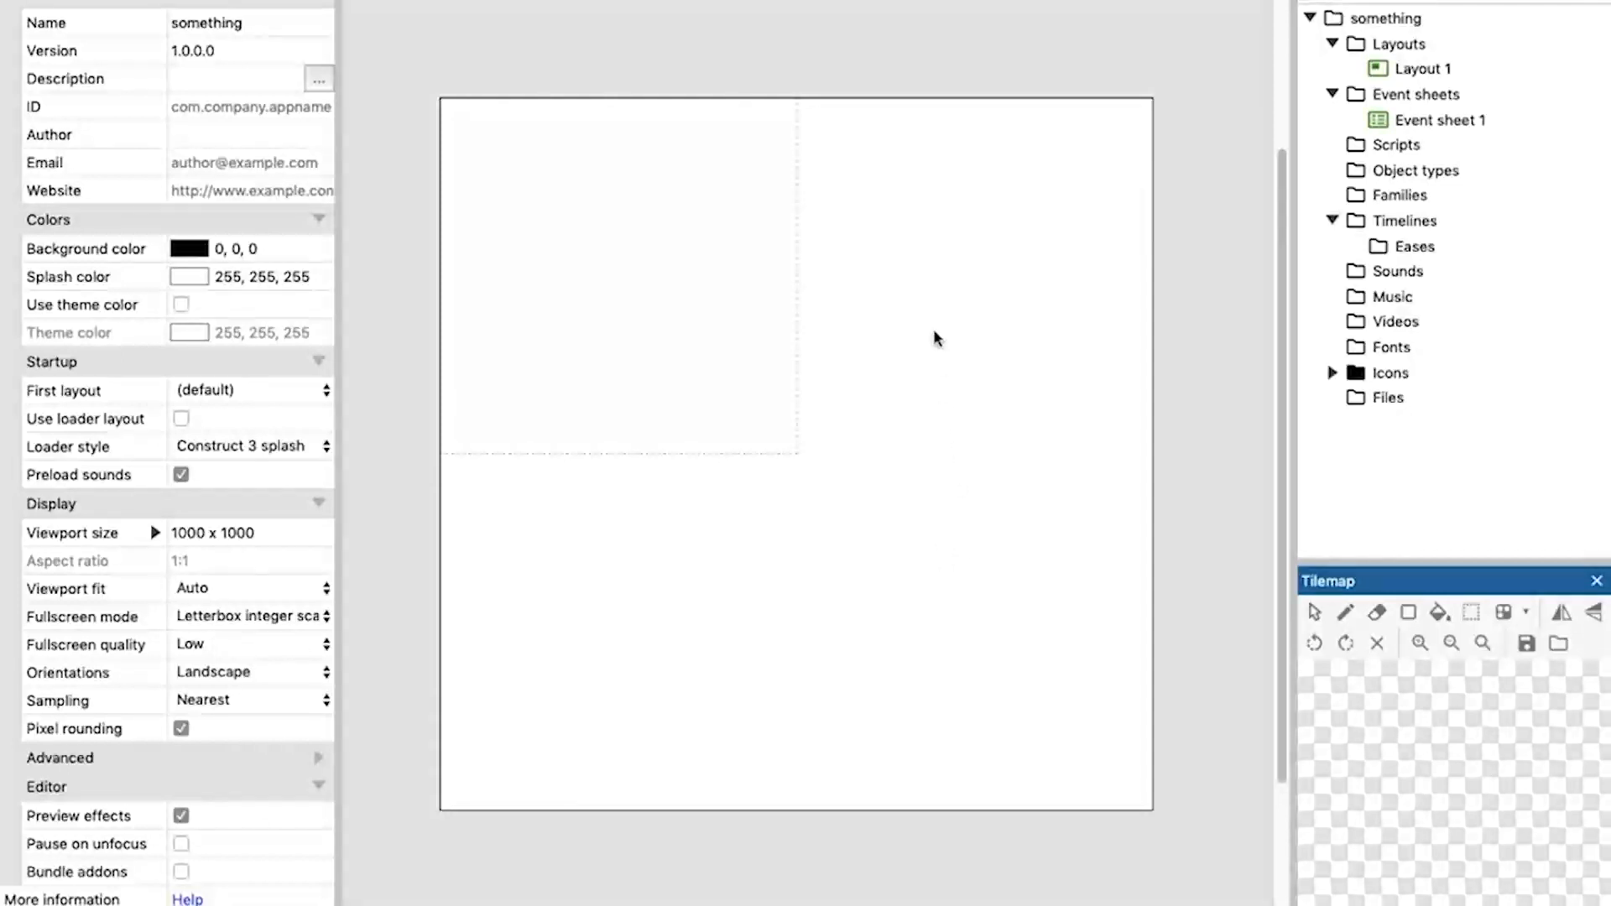
{"action": "middle_click_drag", "start_coordinate": [733, 327], "coordinate": [748, 317]}
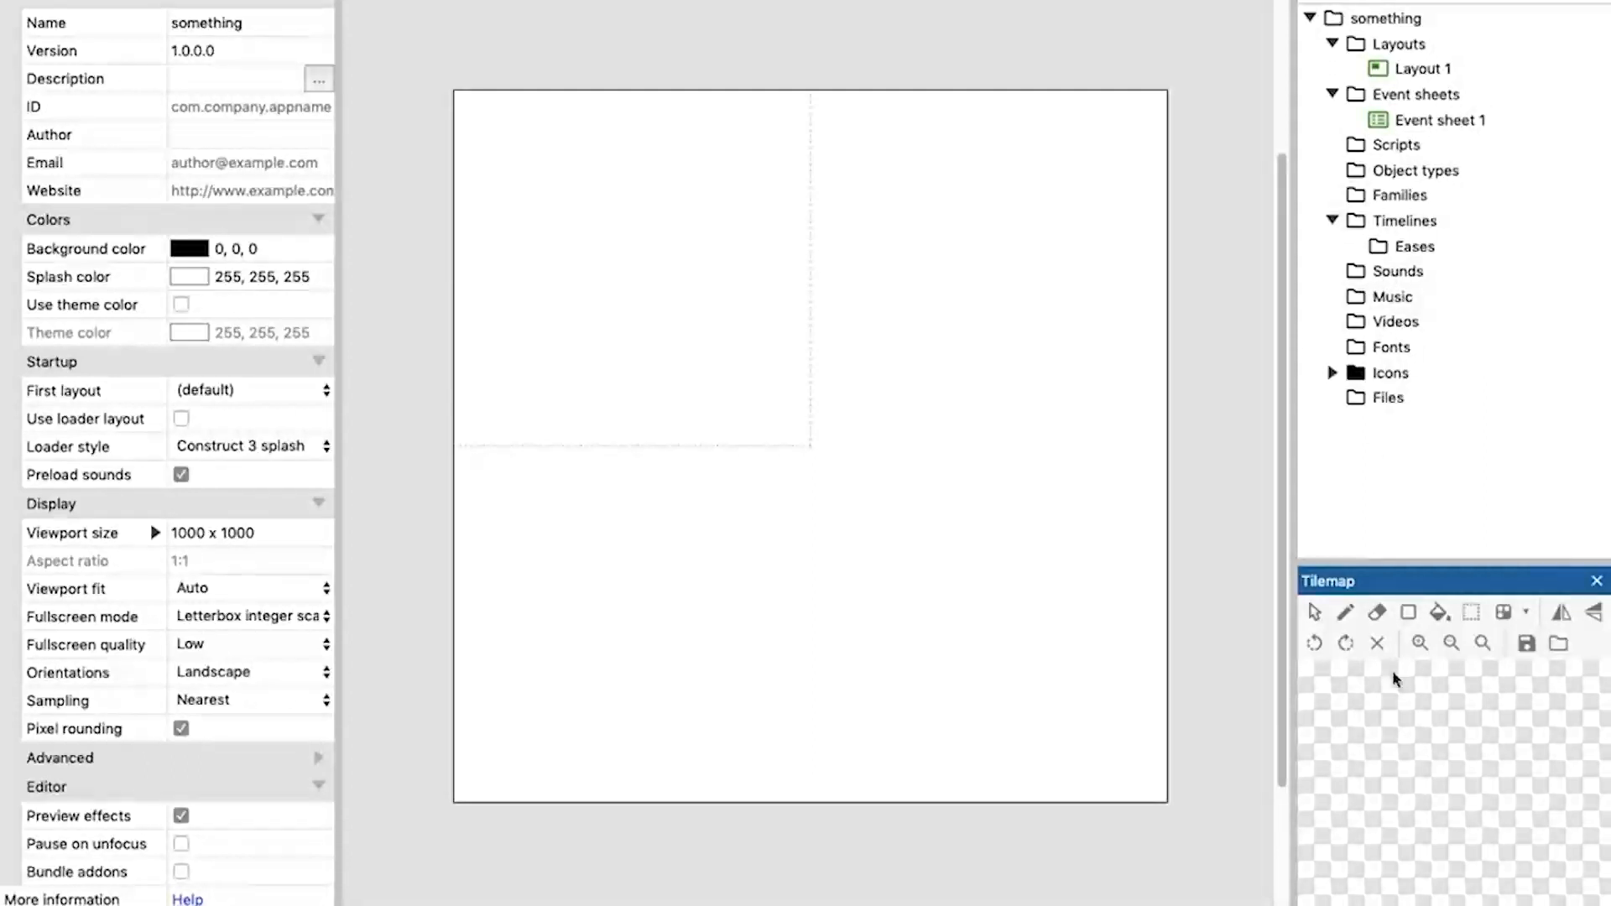
{"action": "left_click", "coordinate": [1326, 904]}
{"action": "left_click", "coordinate": [1384, 904]}
{"action": "left_click", "coordinate": [1325, 904]}
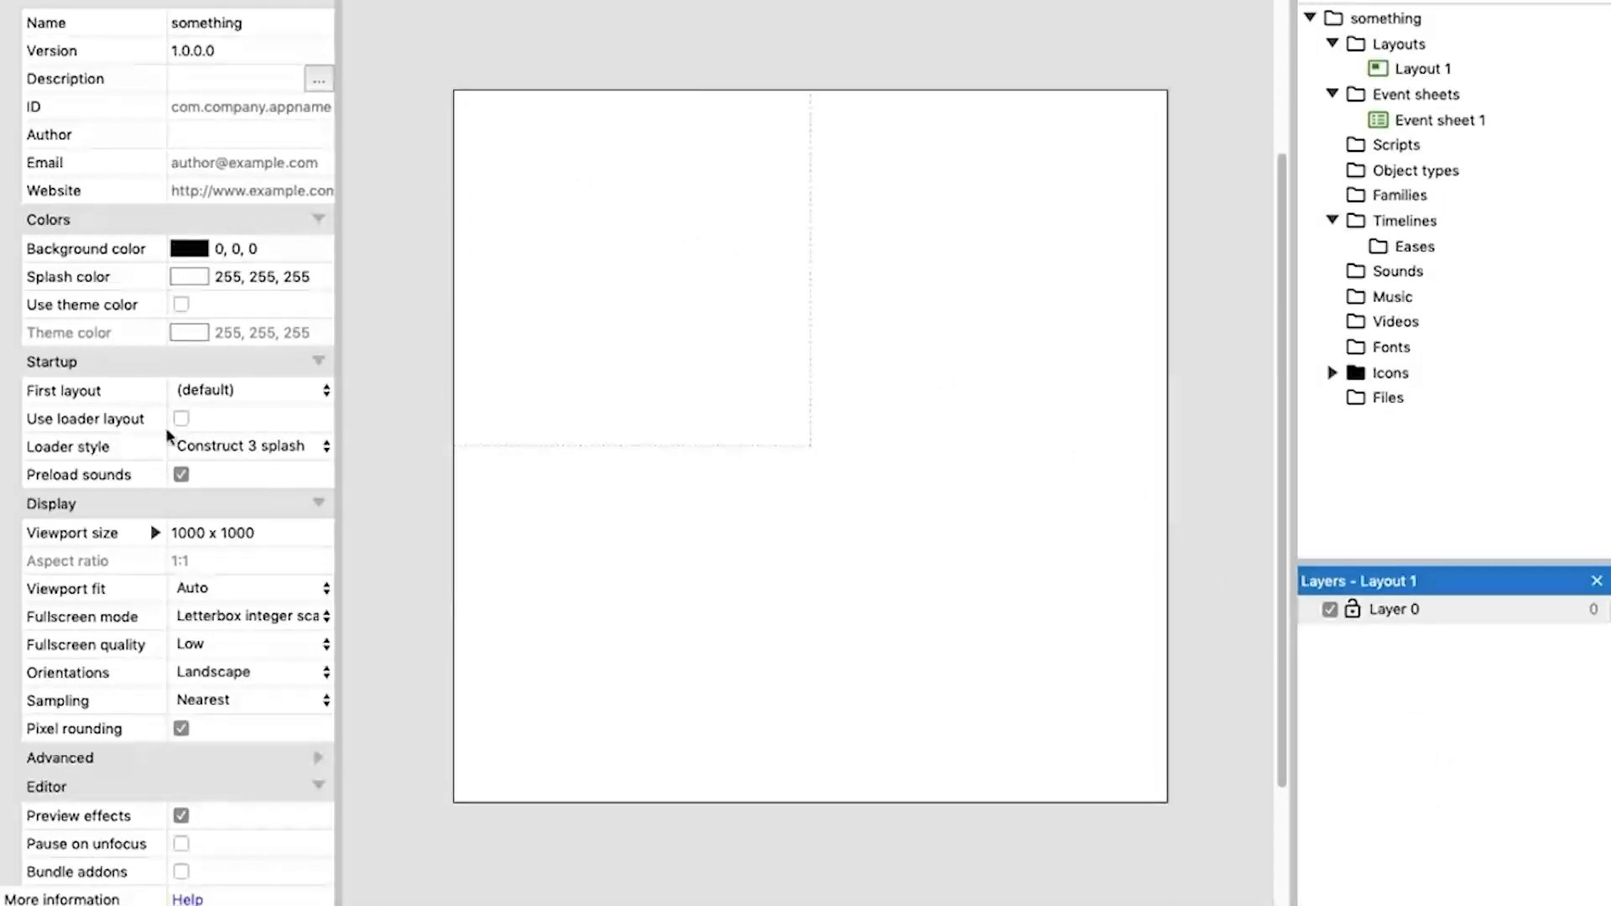
Set the size of Layout 1 to 1000 x 1000.
{"action": "left_click", "coordinate": [1419, 67]}
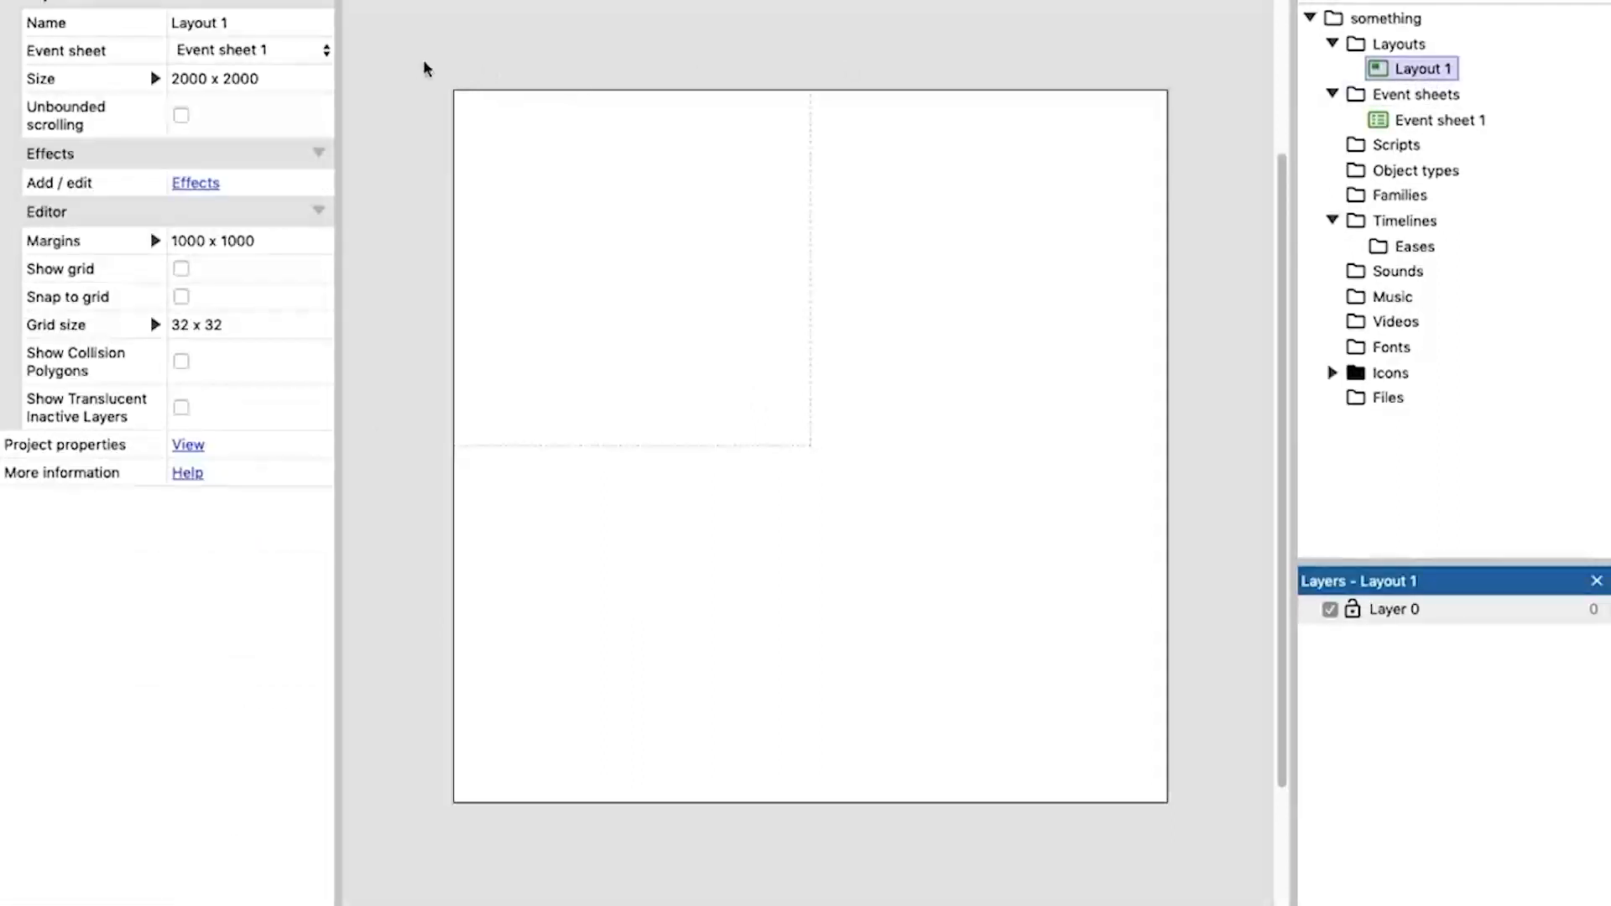
{"action": "left_click", "coordinate": [180, 78]}
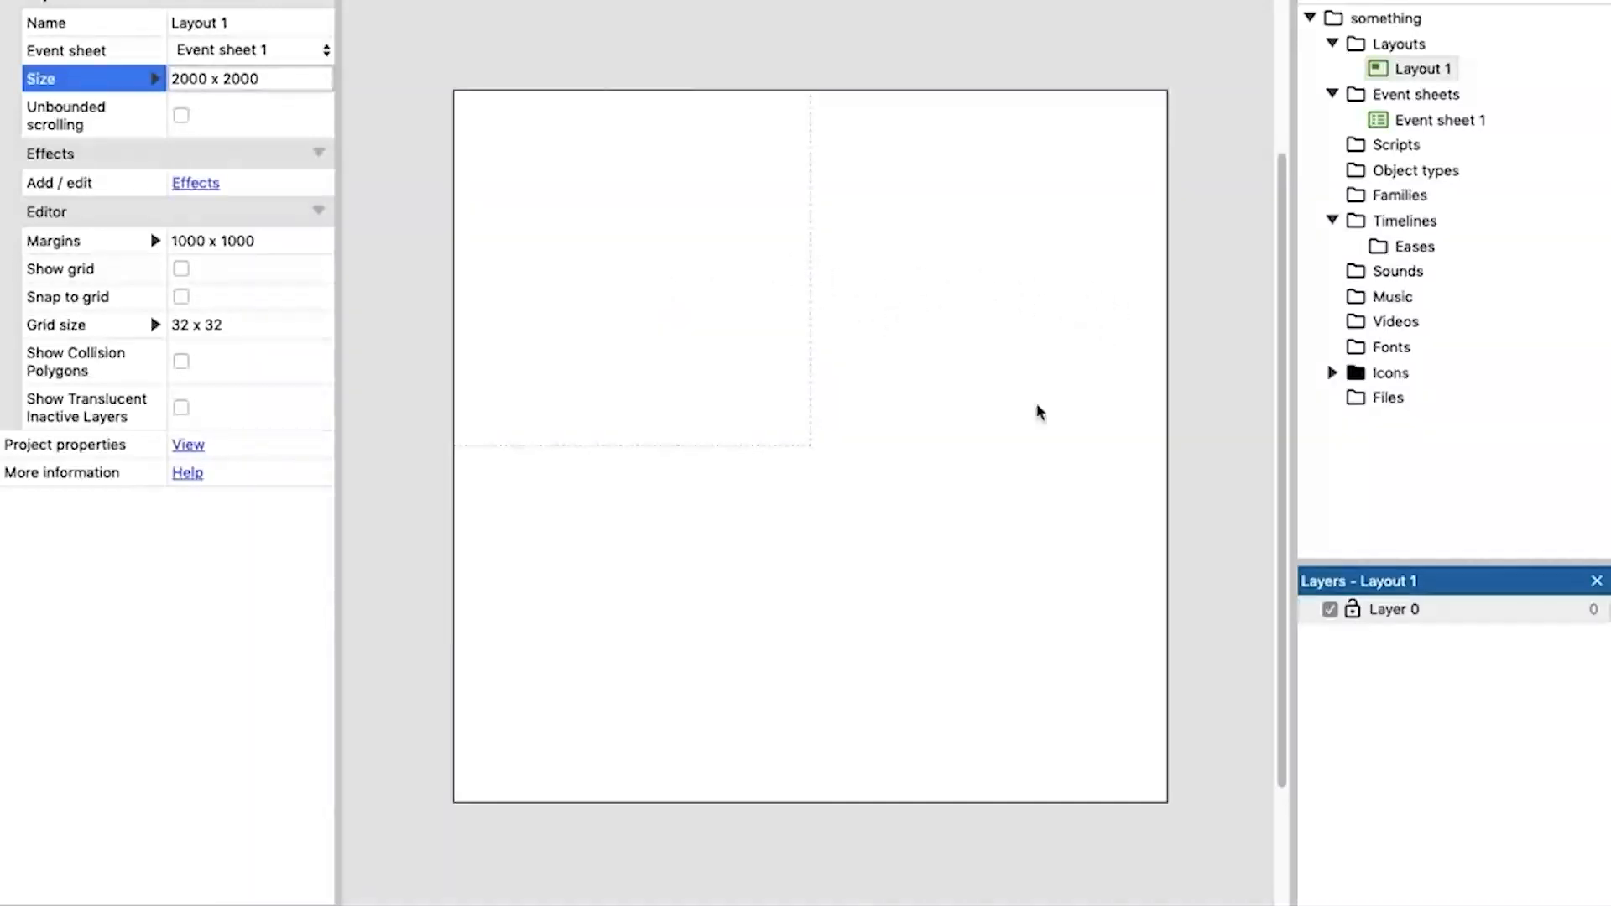
{"action": "key", "text": "BackSpace"}
{"action": "type", "text": "1"}
{"action": "left_click", "coordinate": [229, 82]}
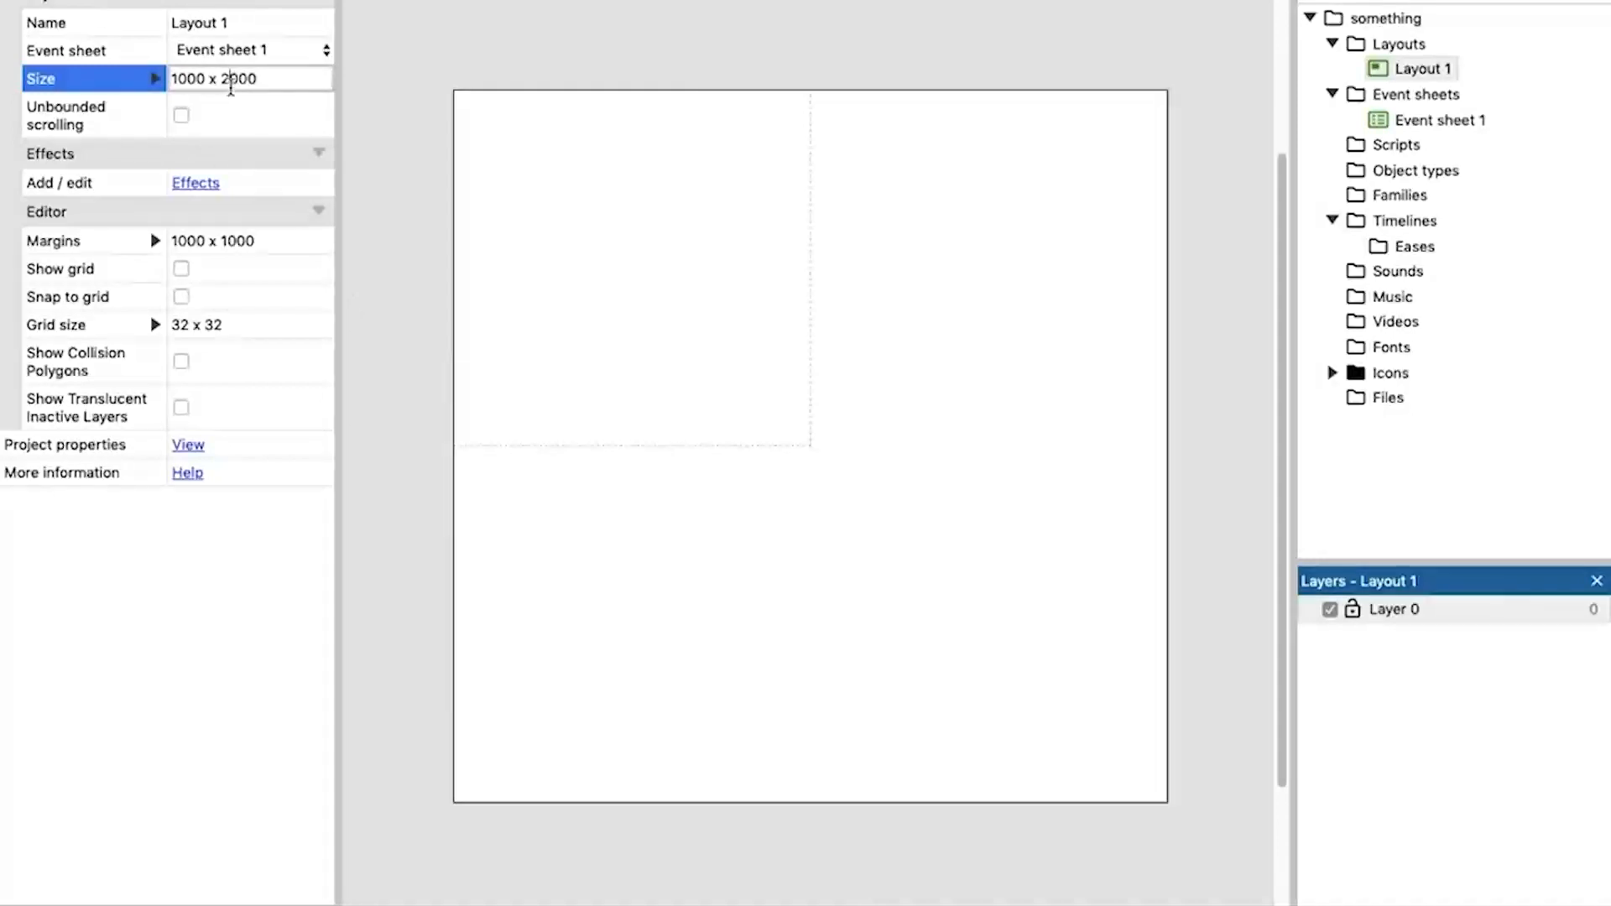
{"action": "key", "text": "BackSpace"}
{"action": "type", "text": "1"}
{"action": "left_click", "coordinate": [382, 157]}
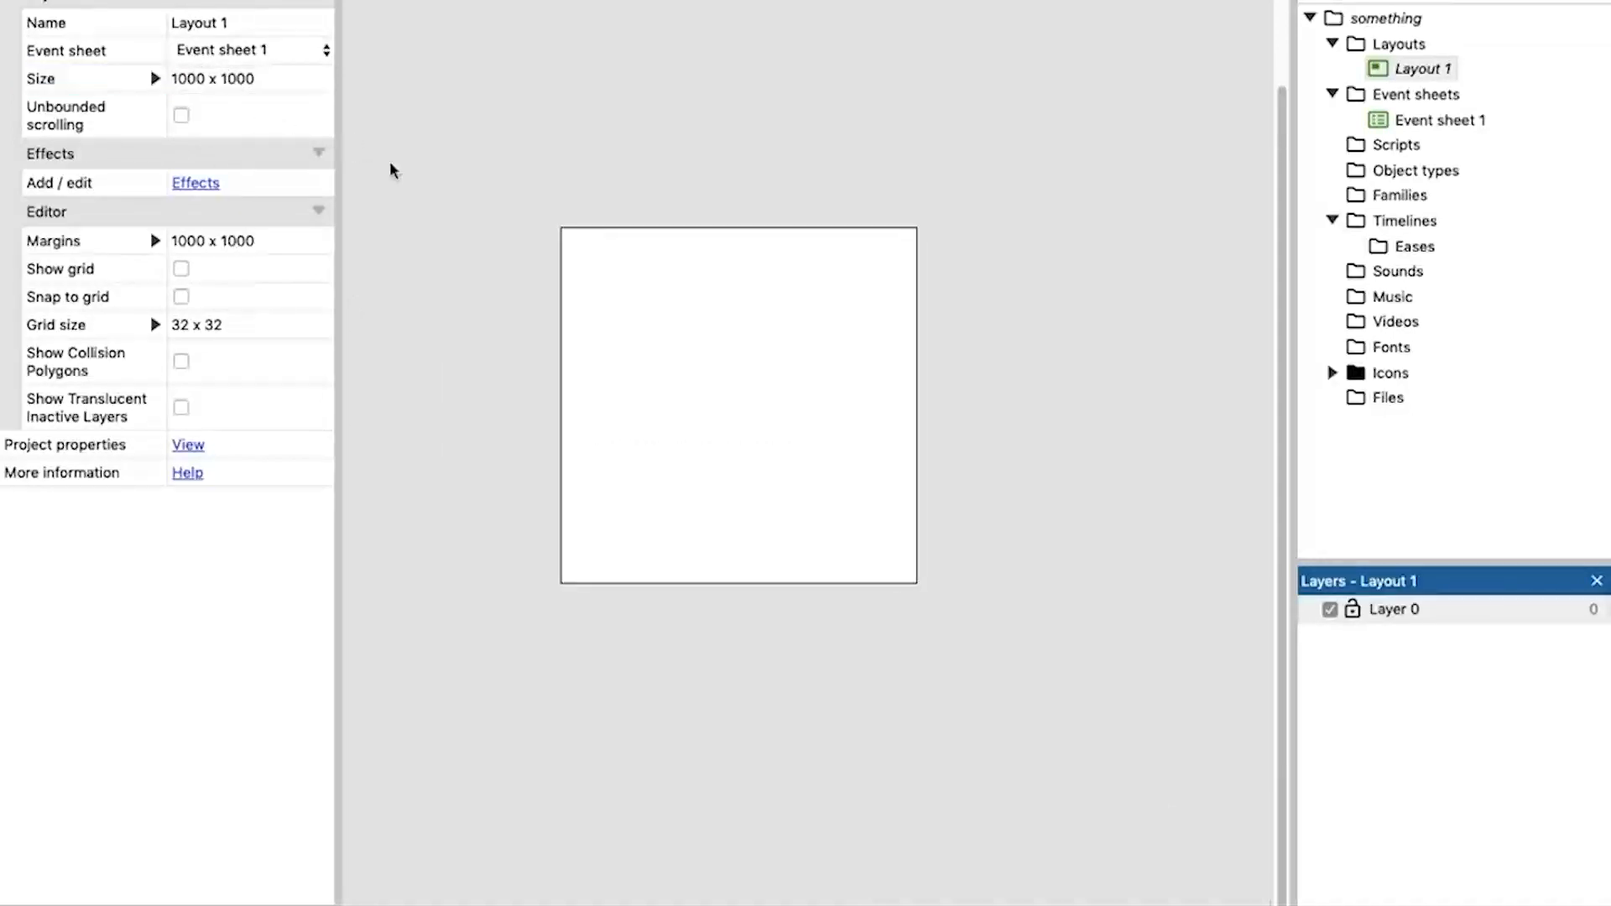
{"action": "scroll", "coordinate": [749, 397], "scroll_direction": "up", "scroll_amount": 4}
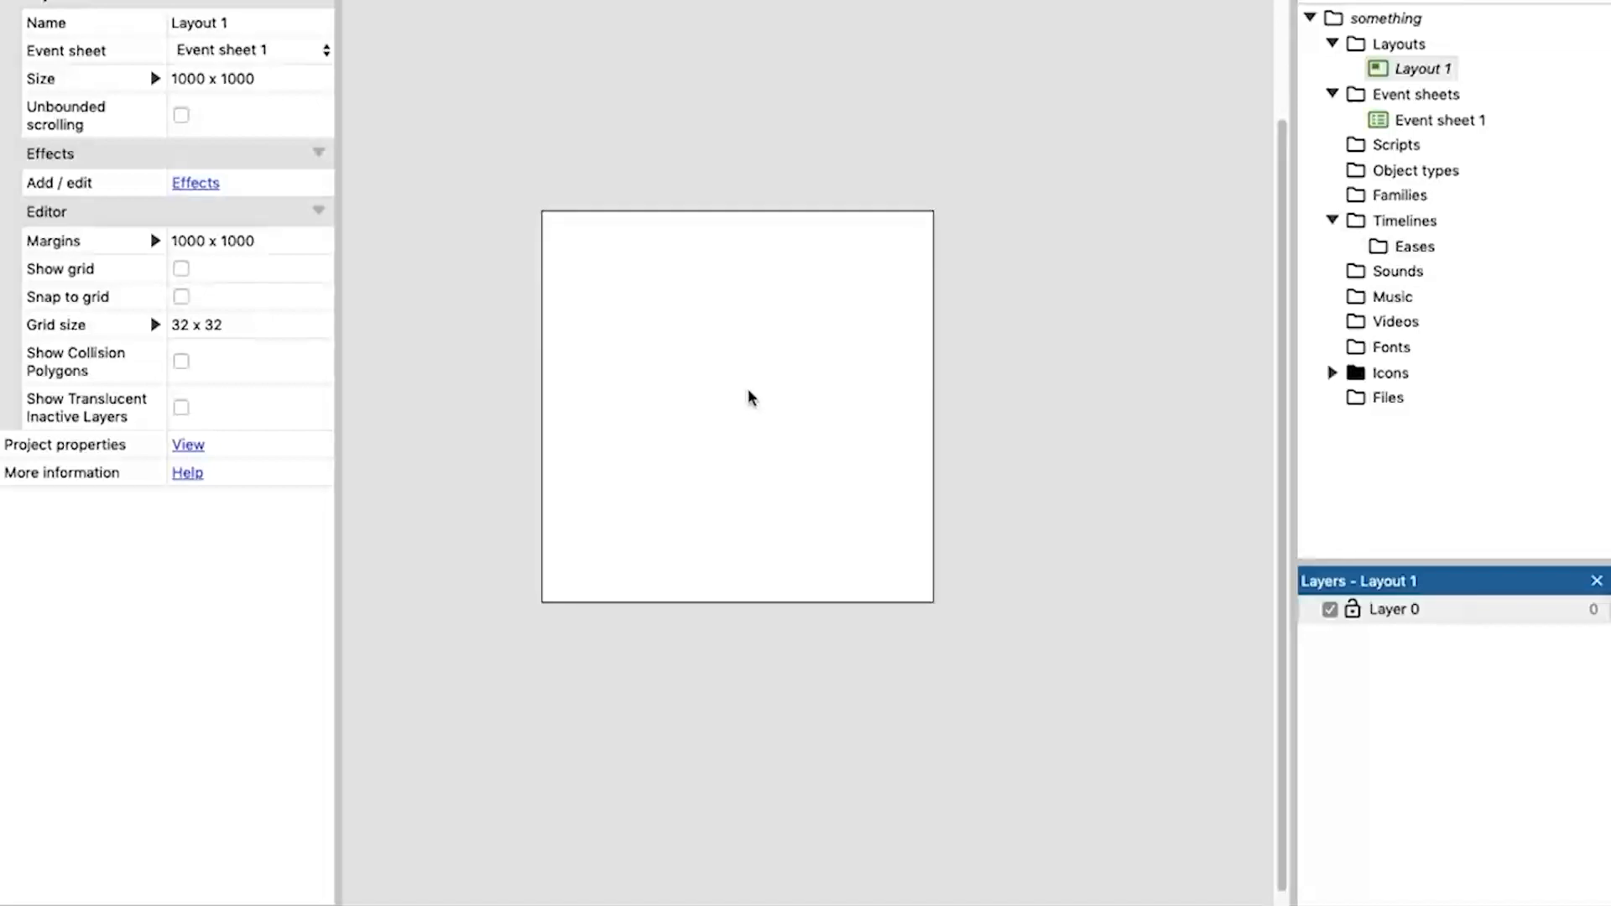
{"action": "middle_click_drag", "start_coordinate": [730, 390], "coordinate": [811, 426]}
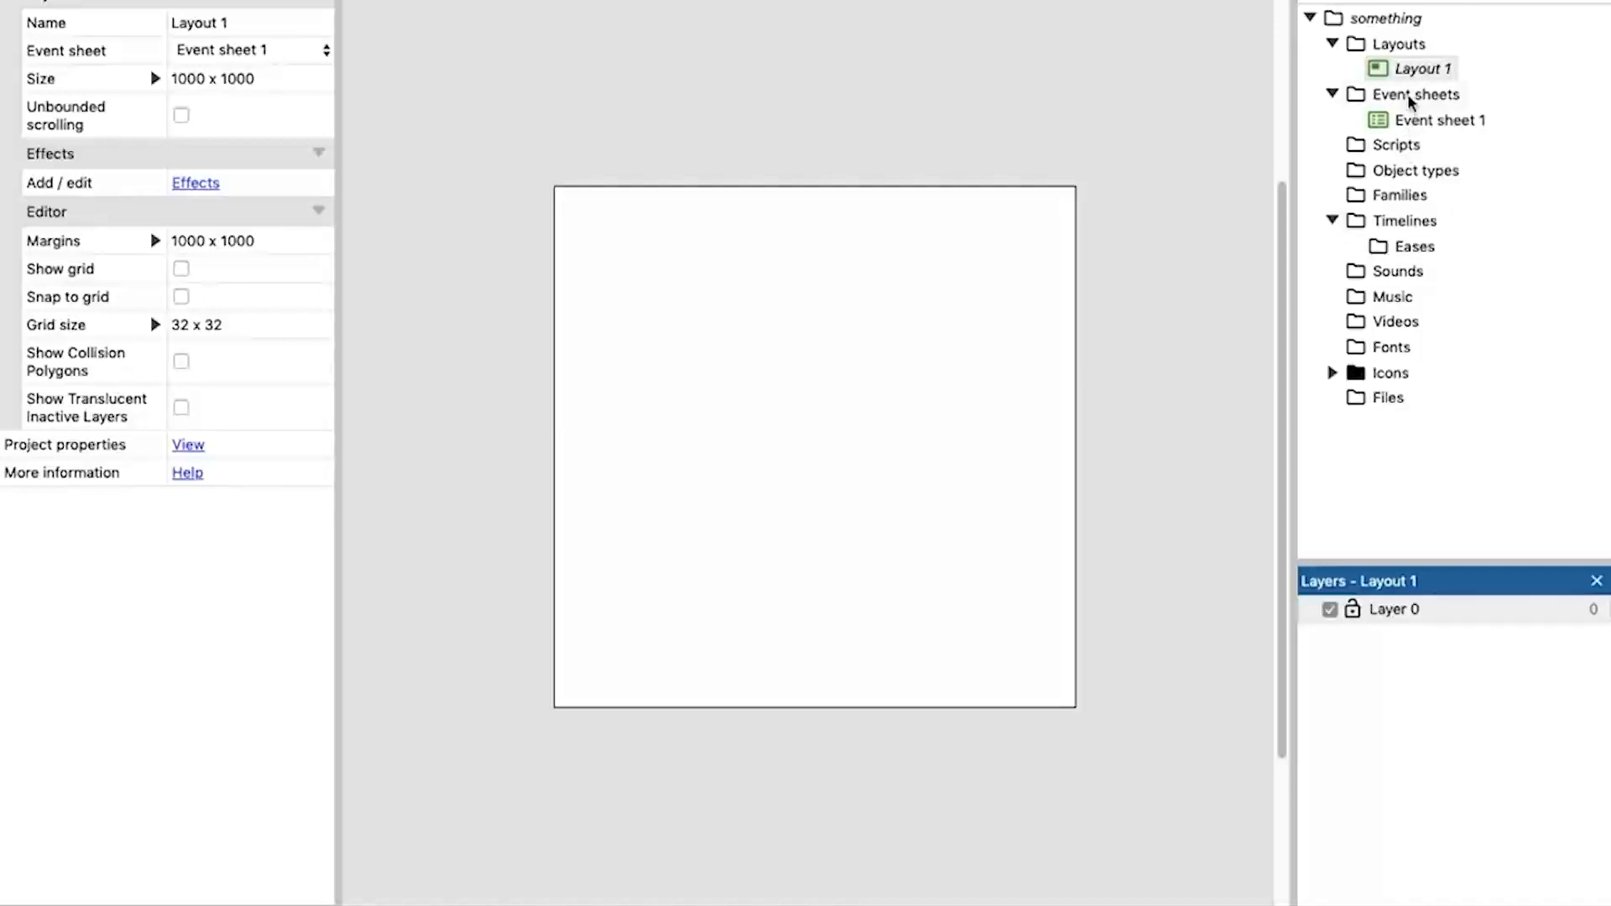
Open Event sheet 1, examine its example conditions and actions, and return to Layout 1.
{"action": "left_click", "coordinate": [1424, 122]}
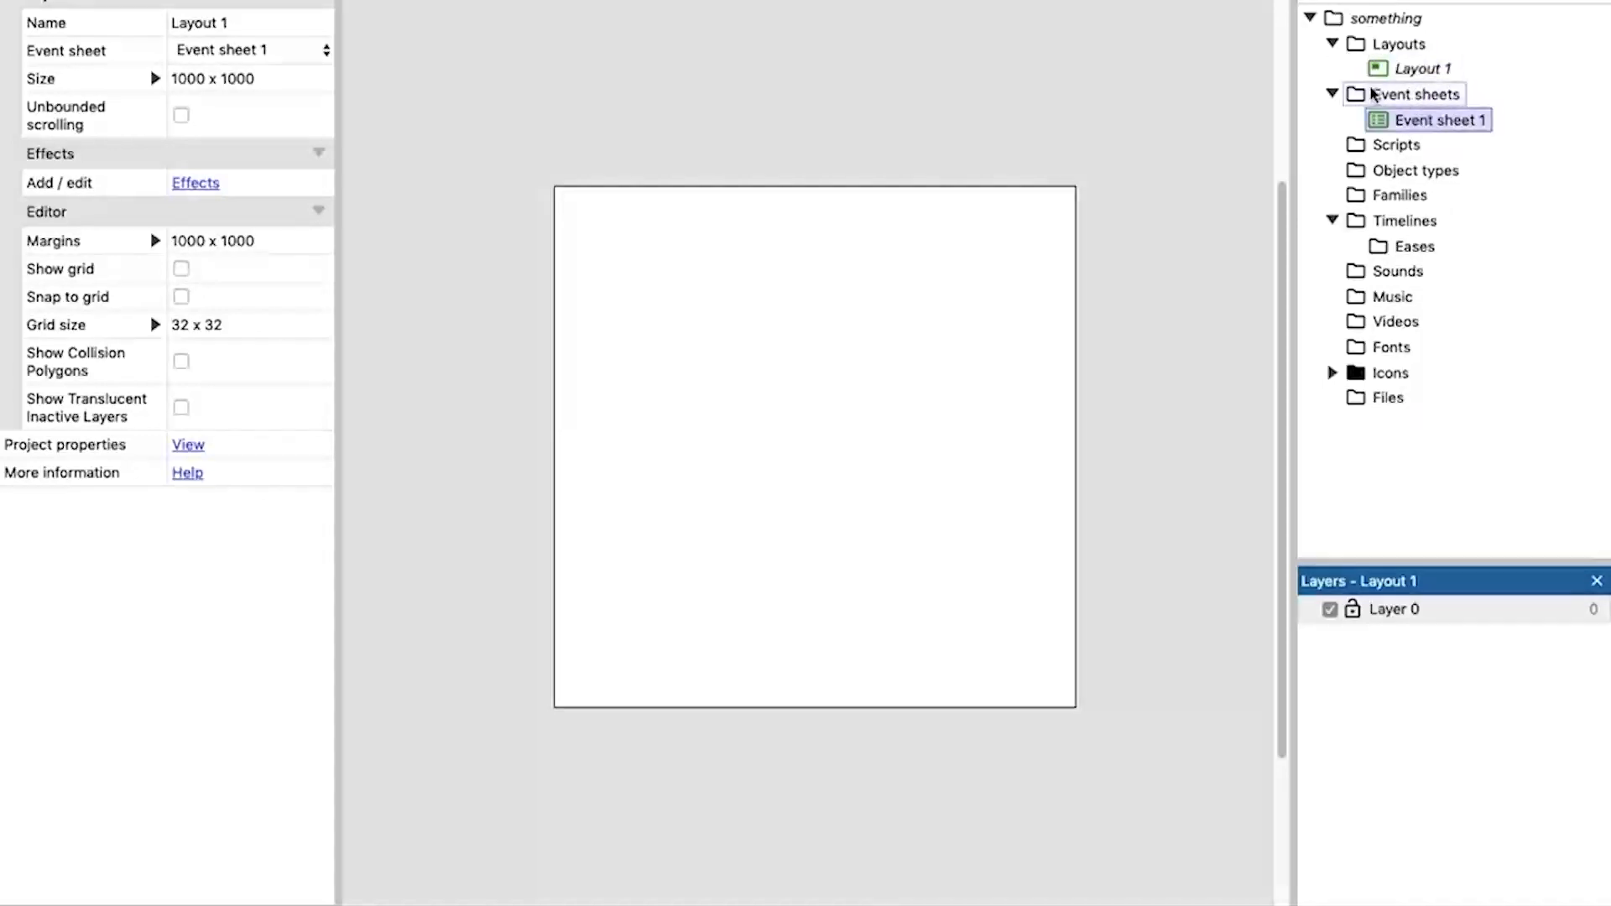
{"action": "left_click", "coordinate": [1409, 70]}
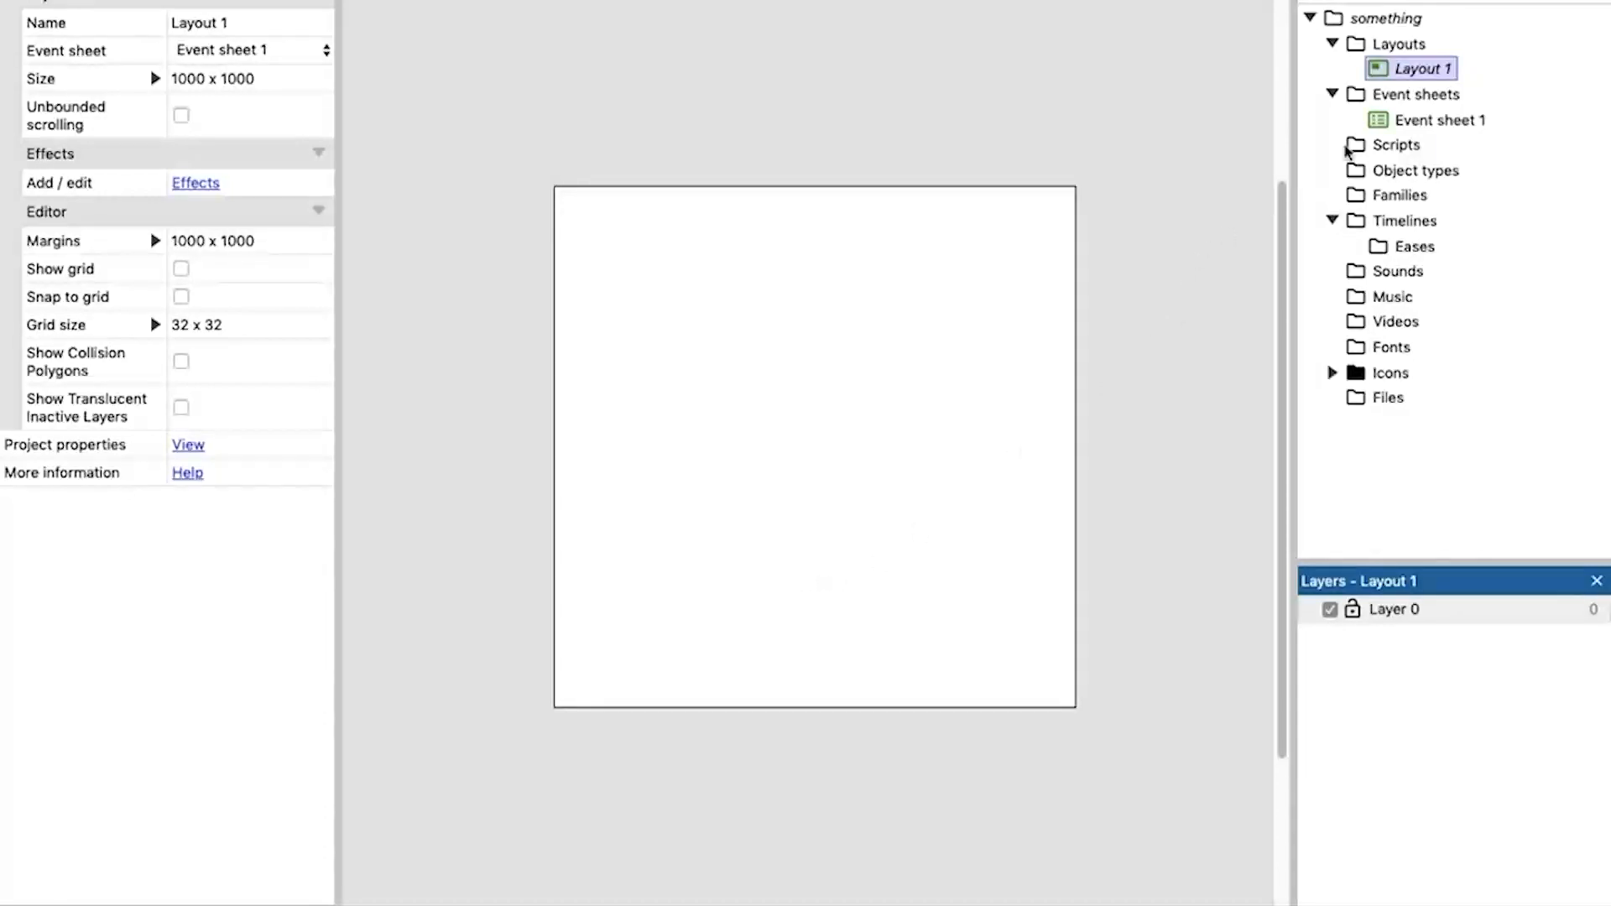
{"action": "left_click", "coordinate": [1433, 122]}
{"action": "left_click", "coordinate": [620, 2]}
{"action": "left_click", "coordinate": [504, 1]}
{"action": "left_click", "coordinate": [621, 2]}
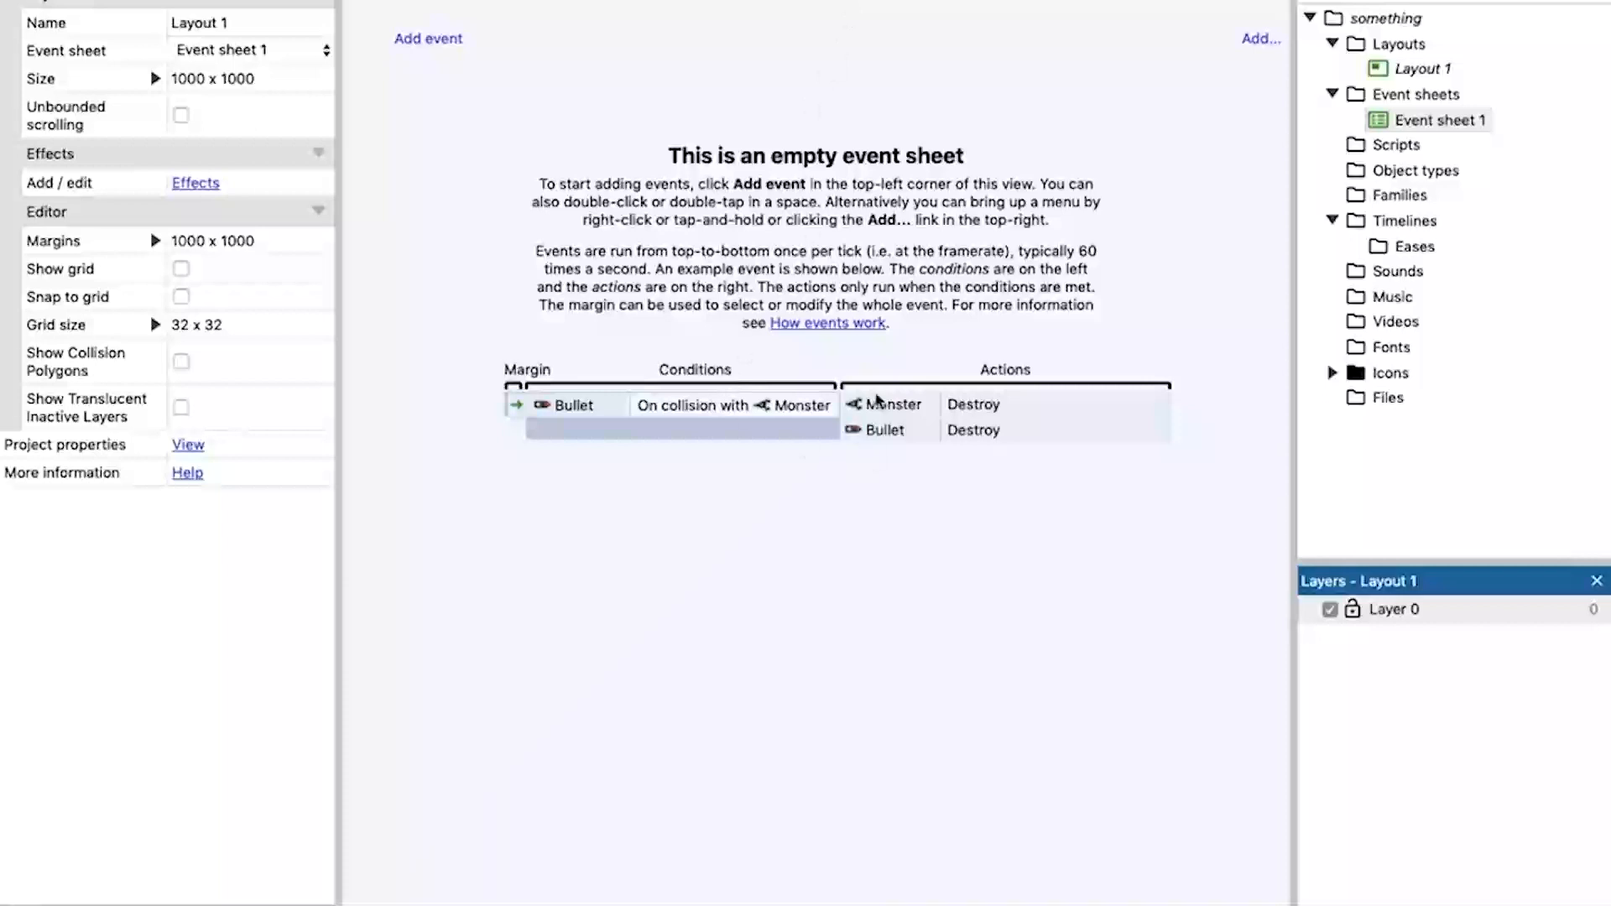
{"action": "left_click", "coordinate": [503, 1]}
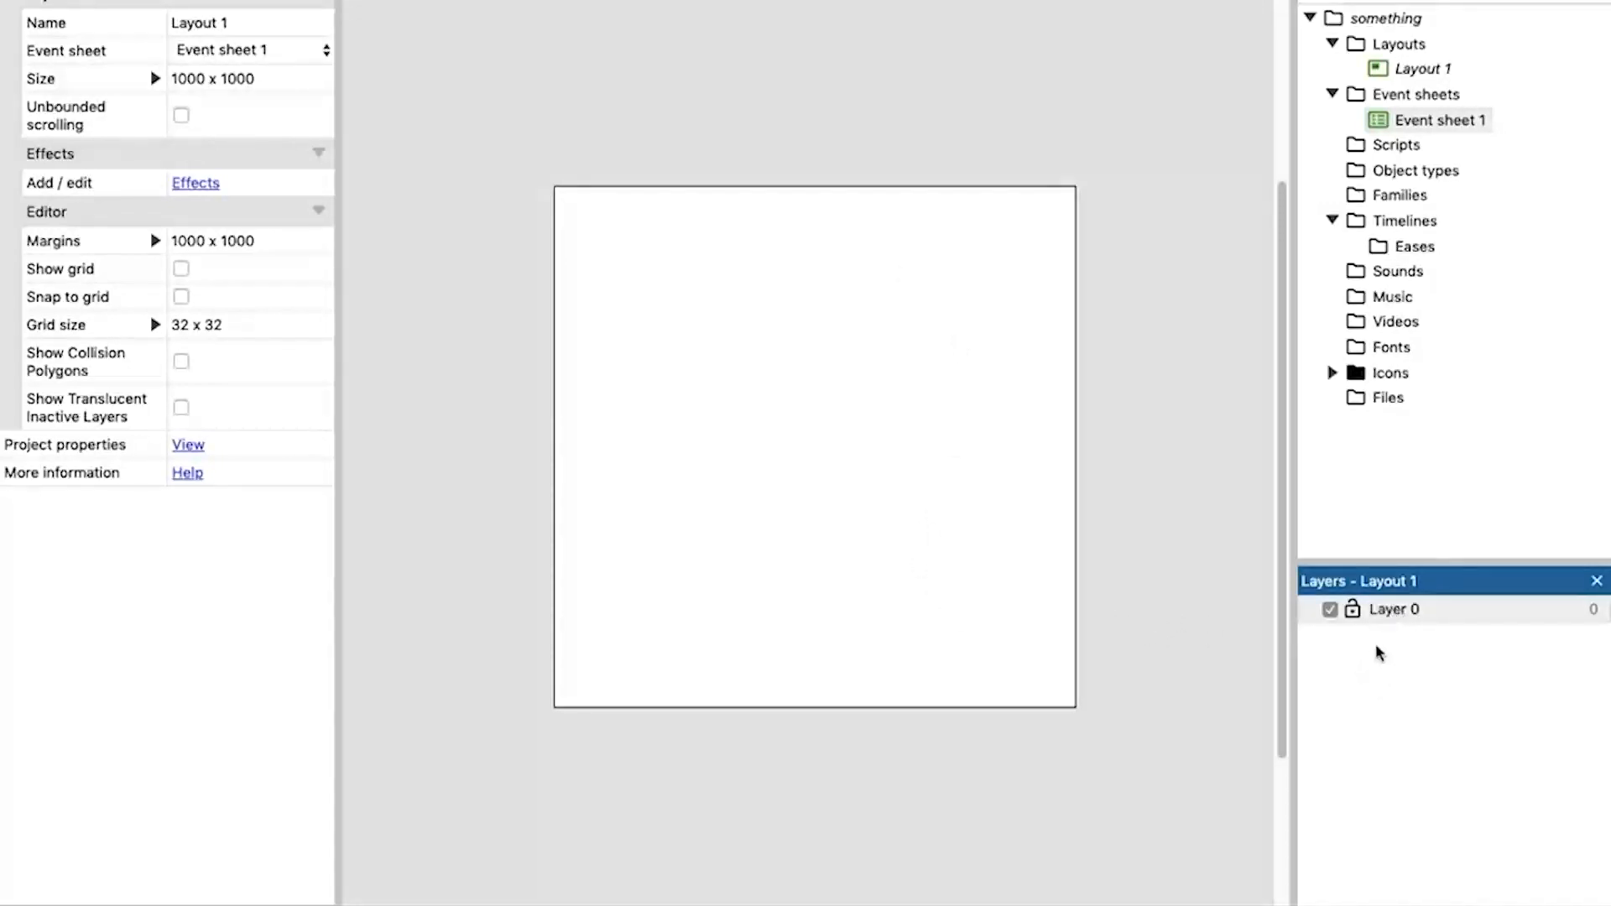
Add two new layers above Layer 0 in Layout 1.
{"action": "right_click", "coordinate": [1400, 623]}
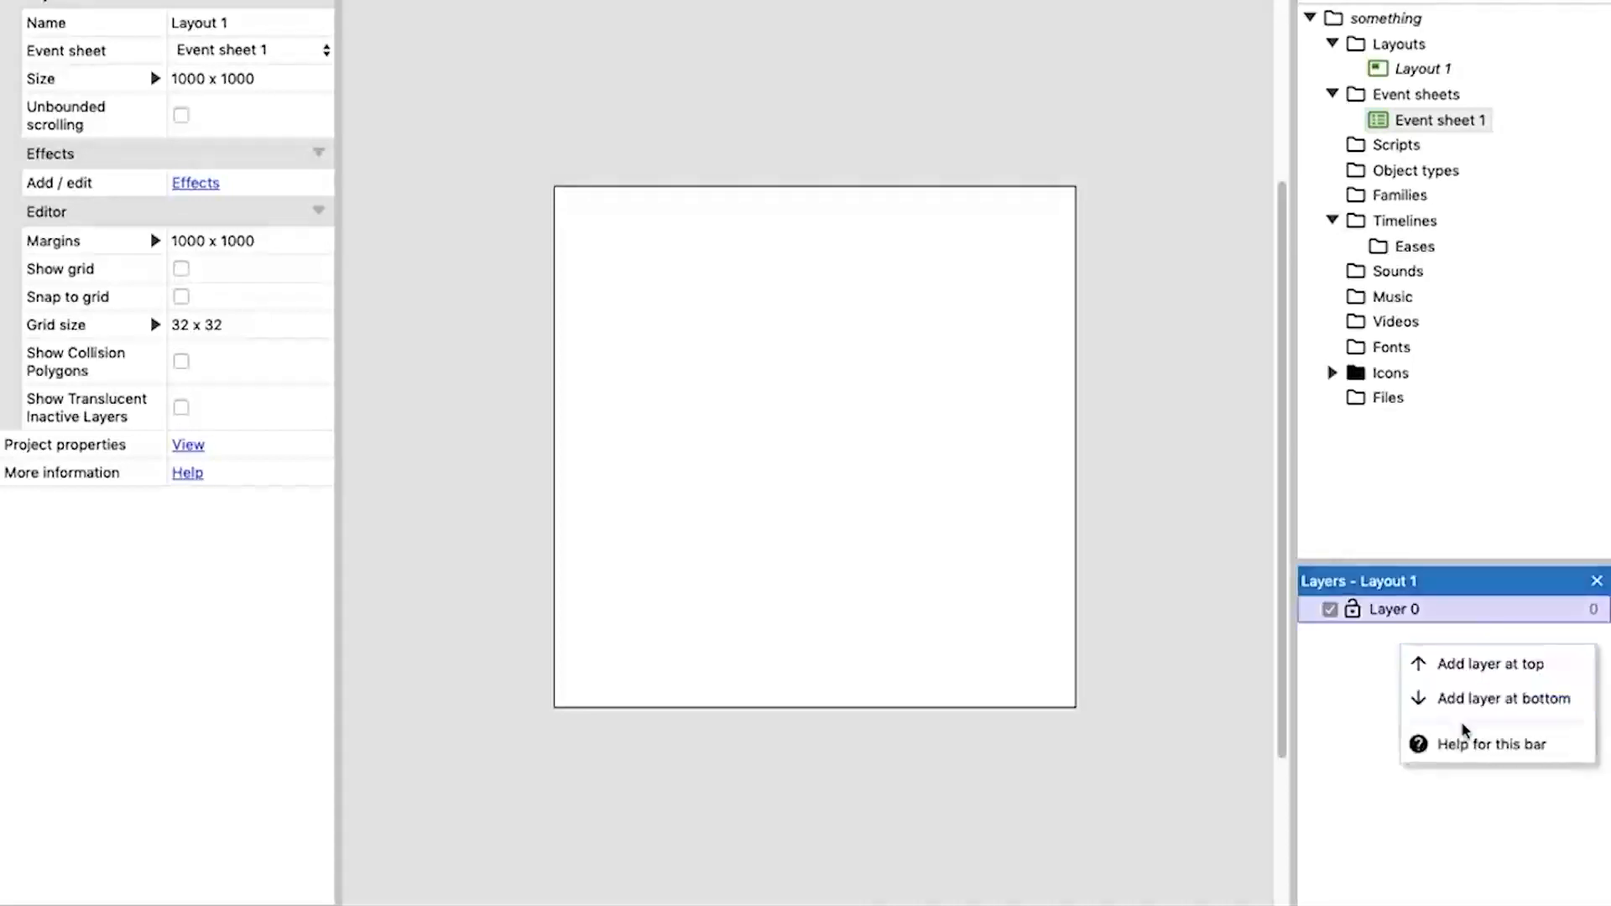
{"action": "left_click", "coordinate": [1472, 676]}
{"action": "right_click", "coordinate": [1436, 704]}
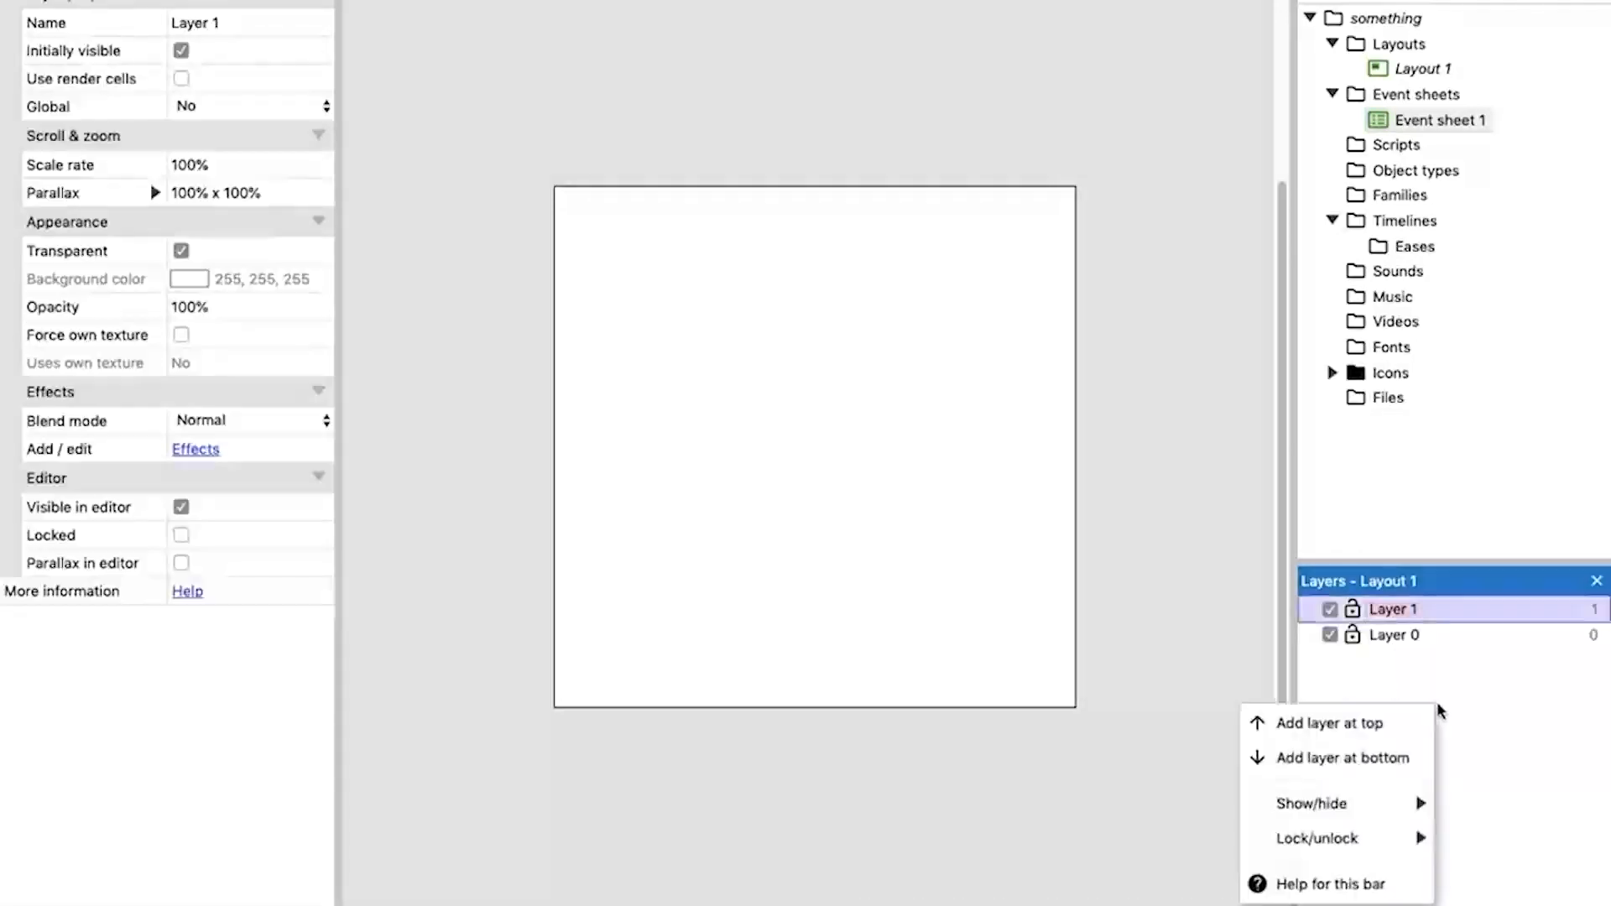
{"action": "left_click", "coordinate": [1380, 739]}
Rename the bottom layer, Layer 0, as "bg".
{"action": "right_click", "coordinate": [1394, 662]}
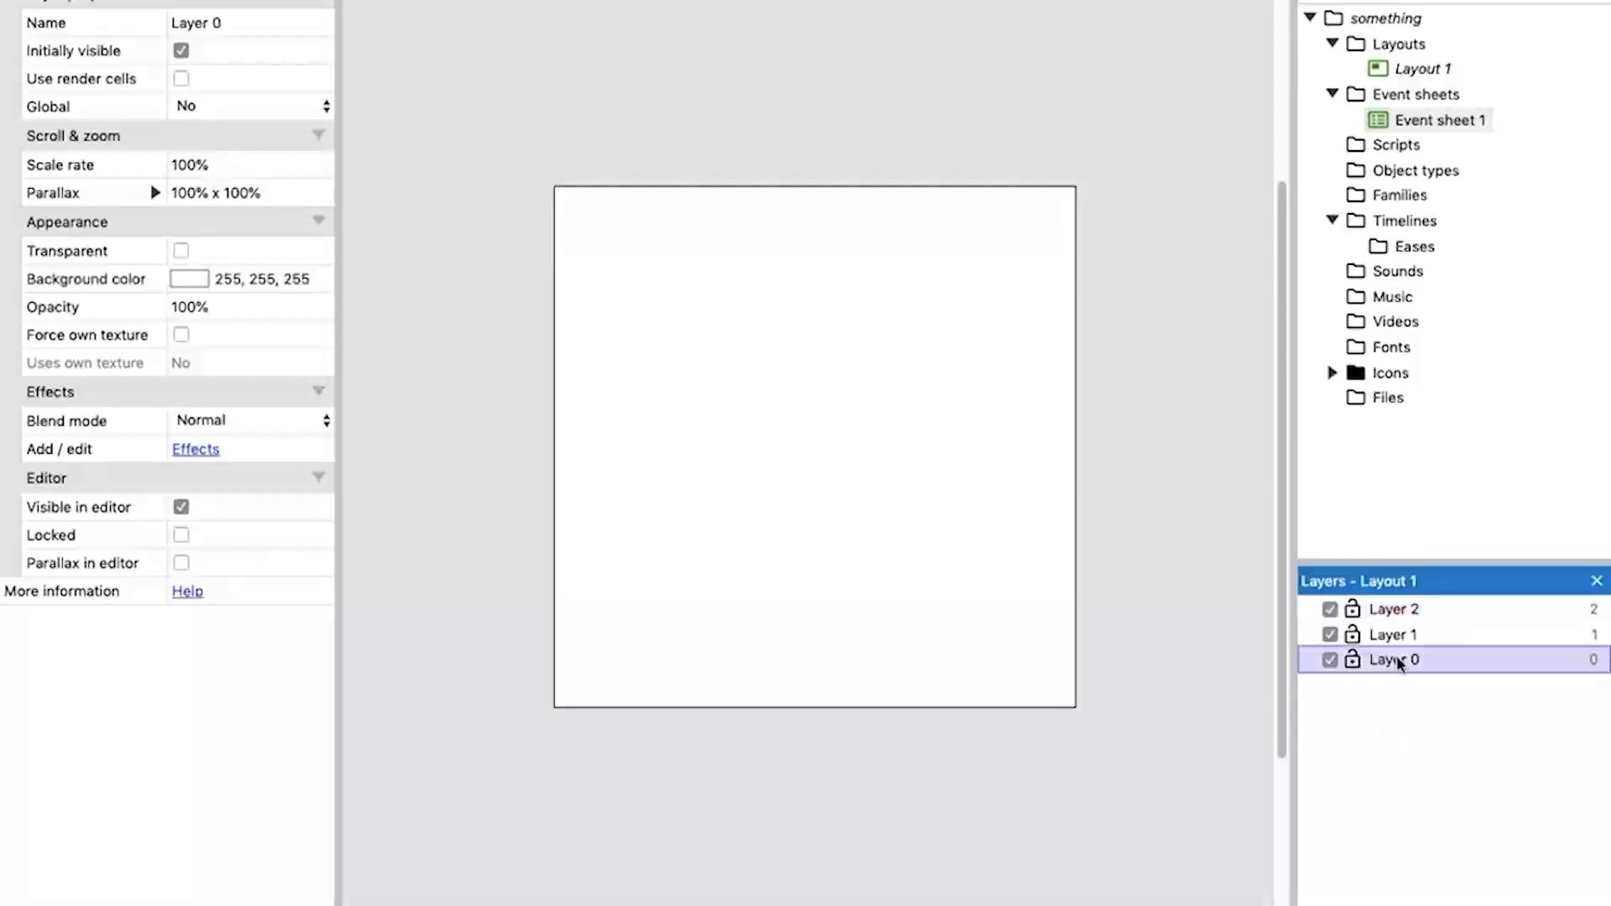
{"action": "left_click", "coordinate": [1464, 432]}
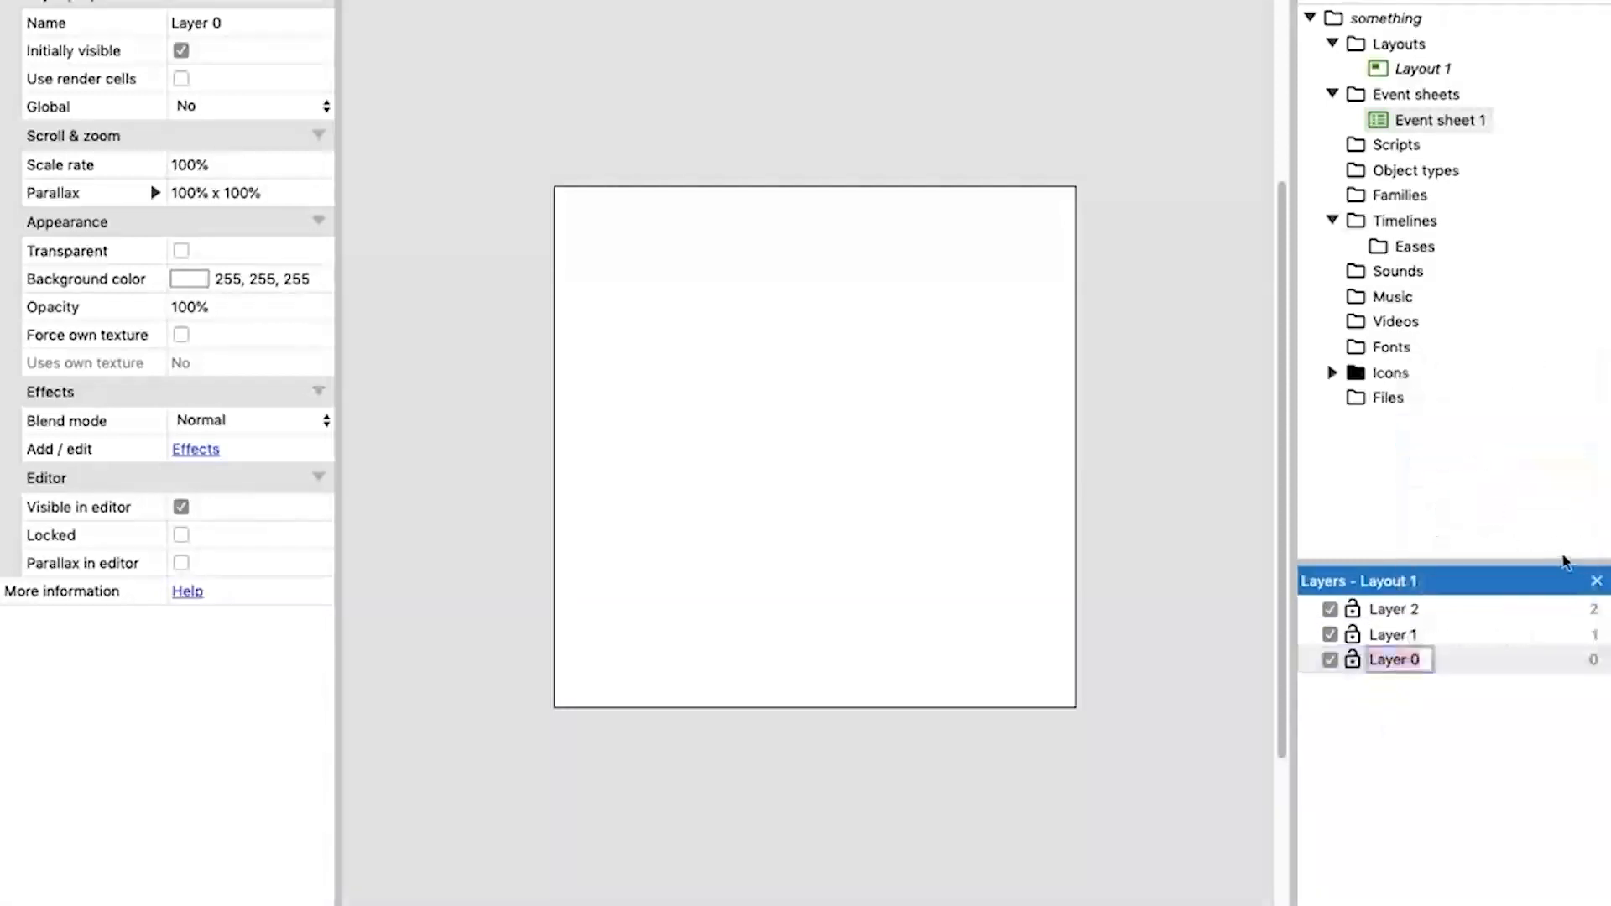
{"action": "type", "text": "bg"}
{"action": "key", "text": "Return"}
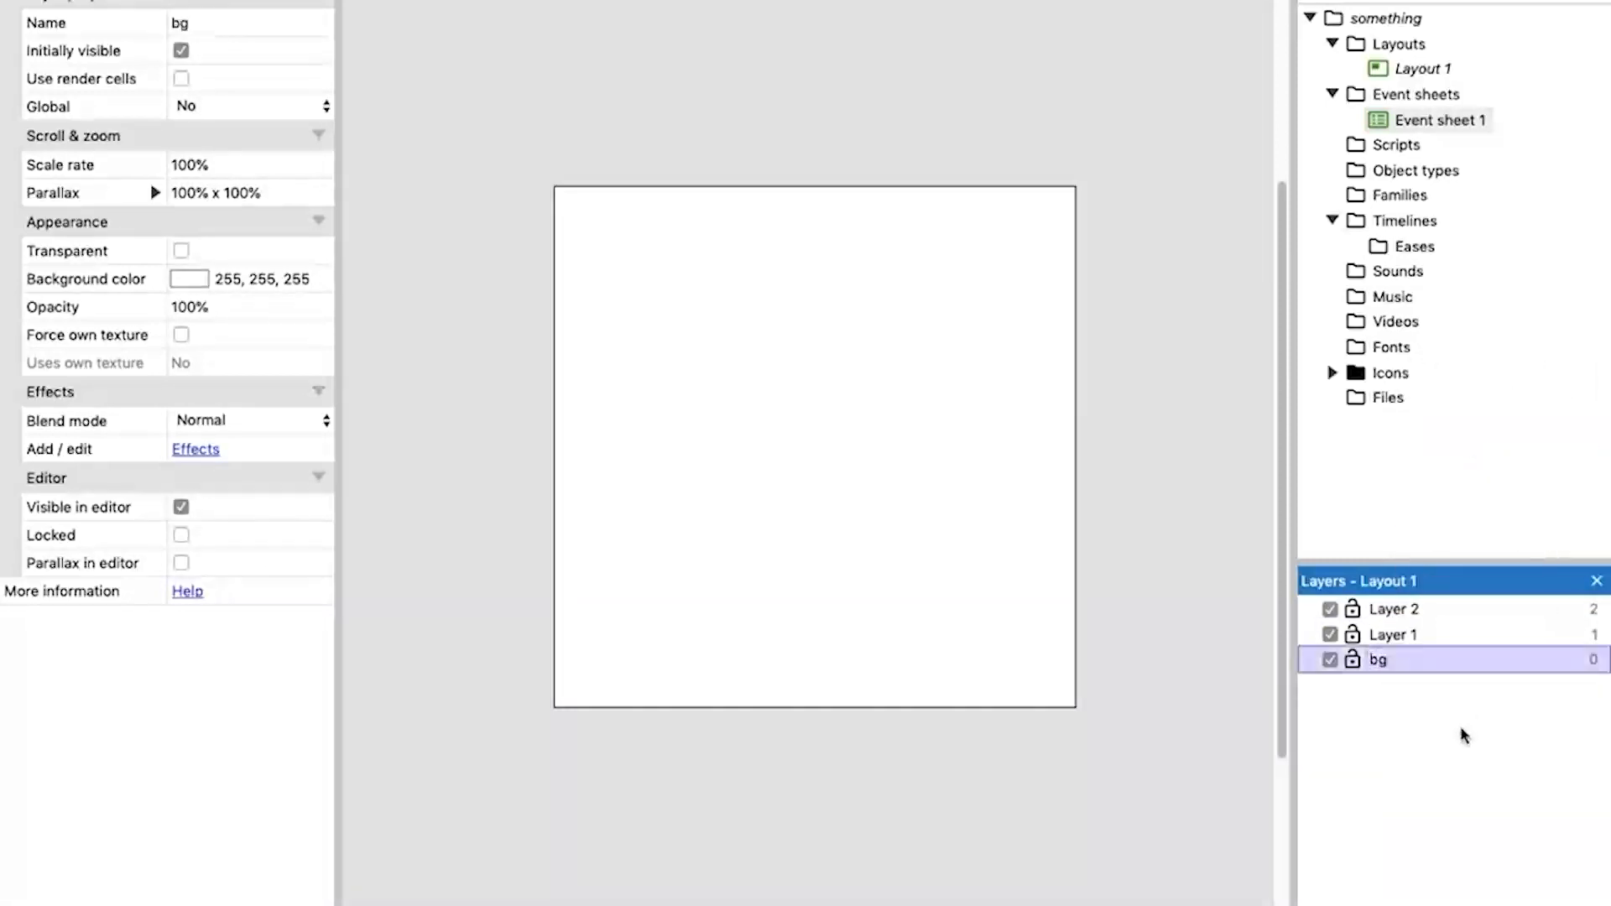
Rename the middle layer, Layer 1, as "tiles".
{"action": "right_click", "coordinate": [1406, 637]}
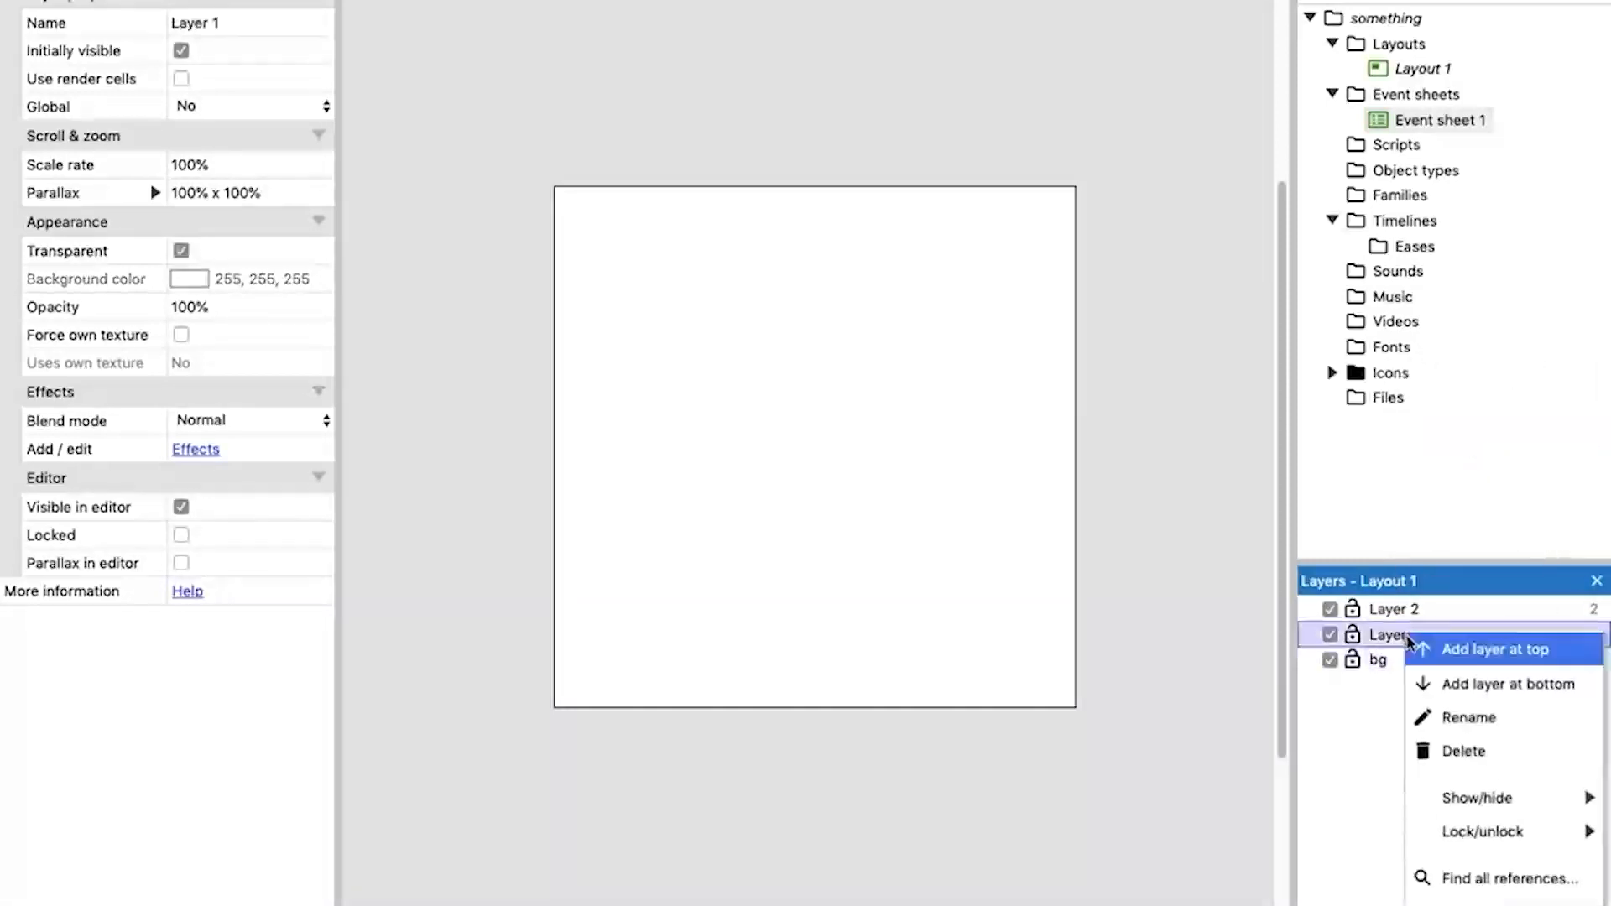
{"action": "left_click", "coordinate": [1484, 721]}
{"action": "type", "text": "tiles"}
{"action": "key", "text": "Return"}
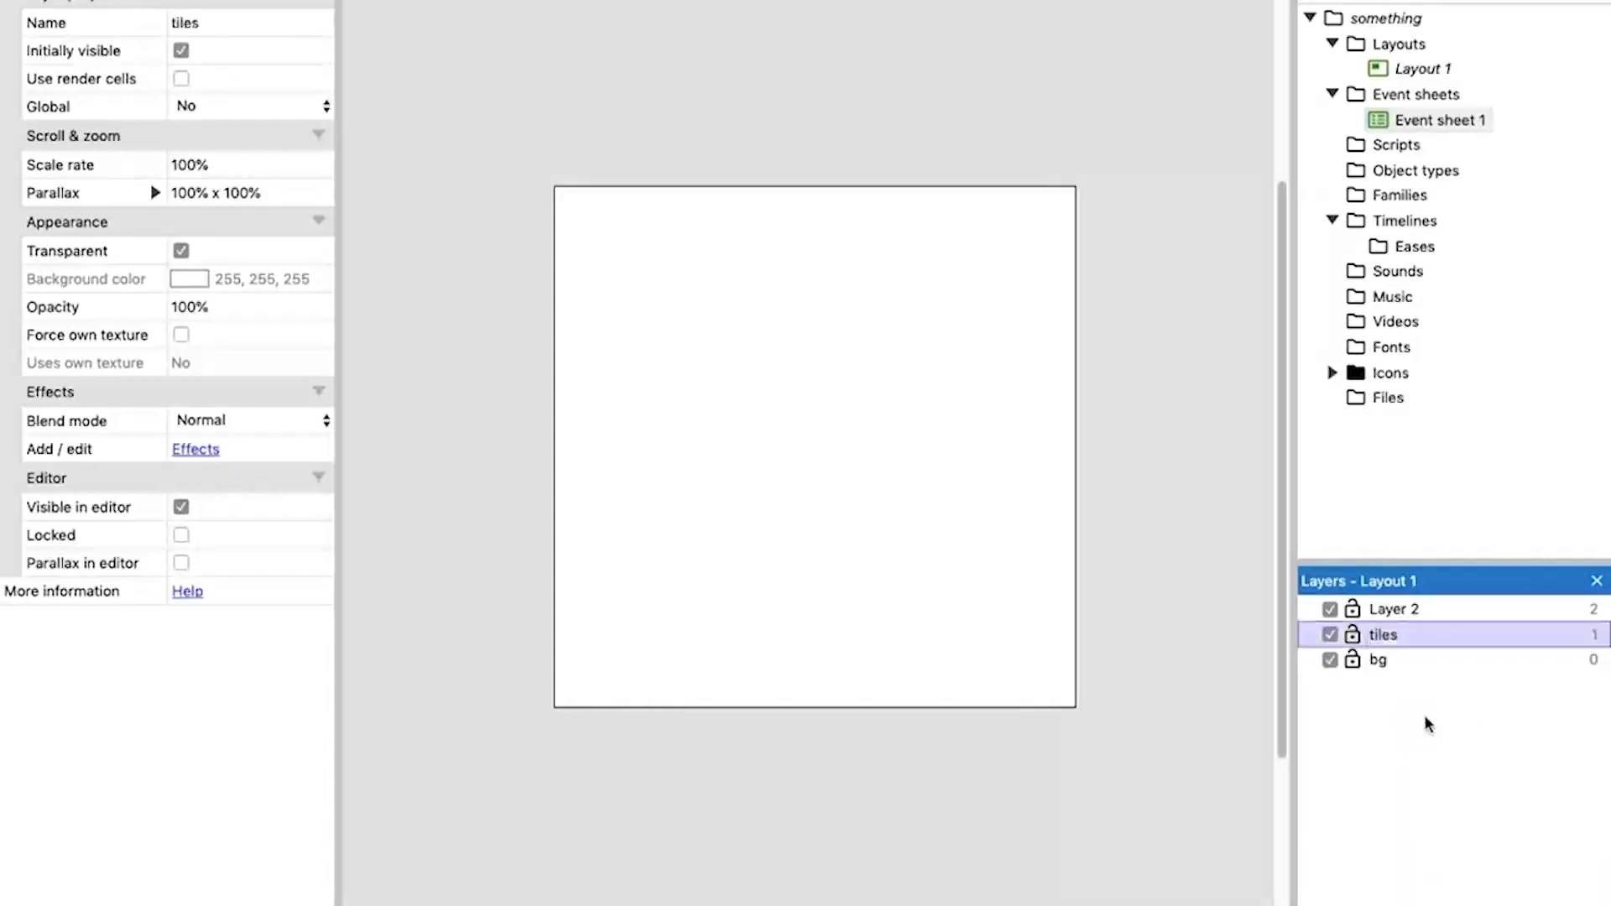
Rename the top layer, Layer 2, as "sprites".
{"action": "right_click", "coordinate": [1402, 612]}
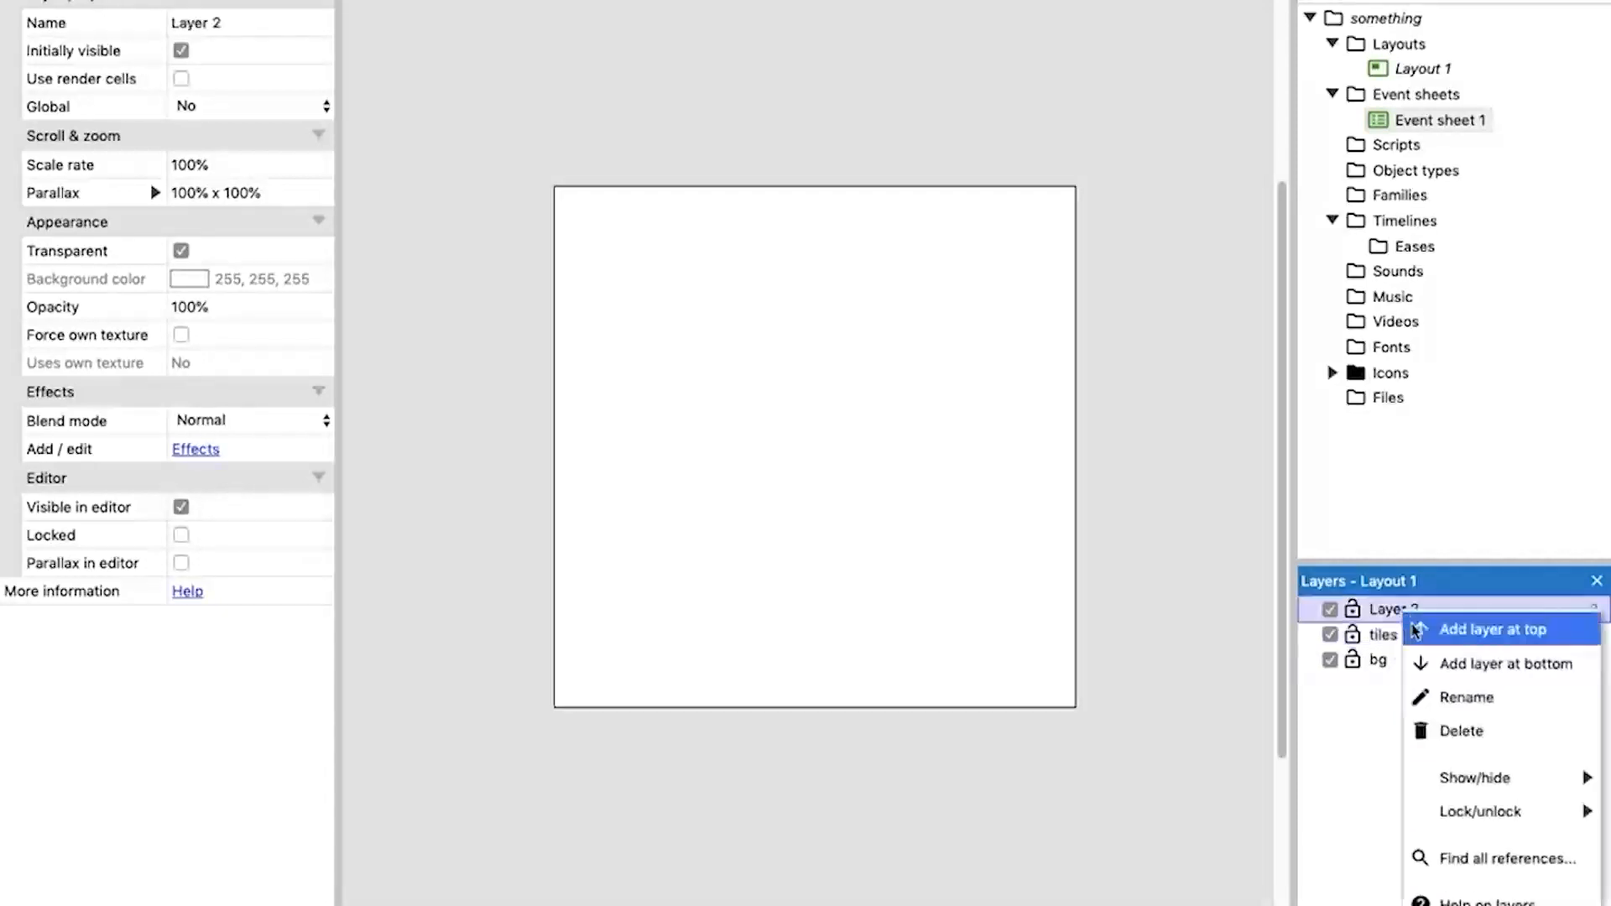
{"action": "left_click", "coordinate": [1484, 701]}
{"action": "type", "text": "sprites"}
{"action": "key", "text": "Return"}
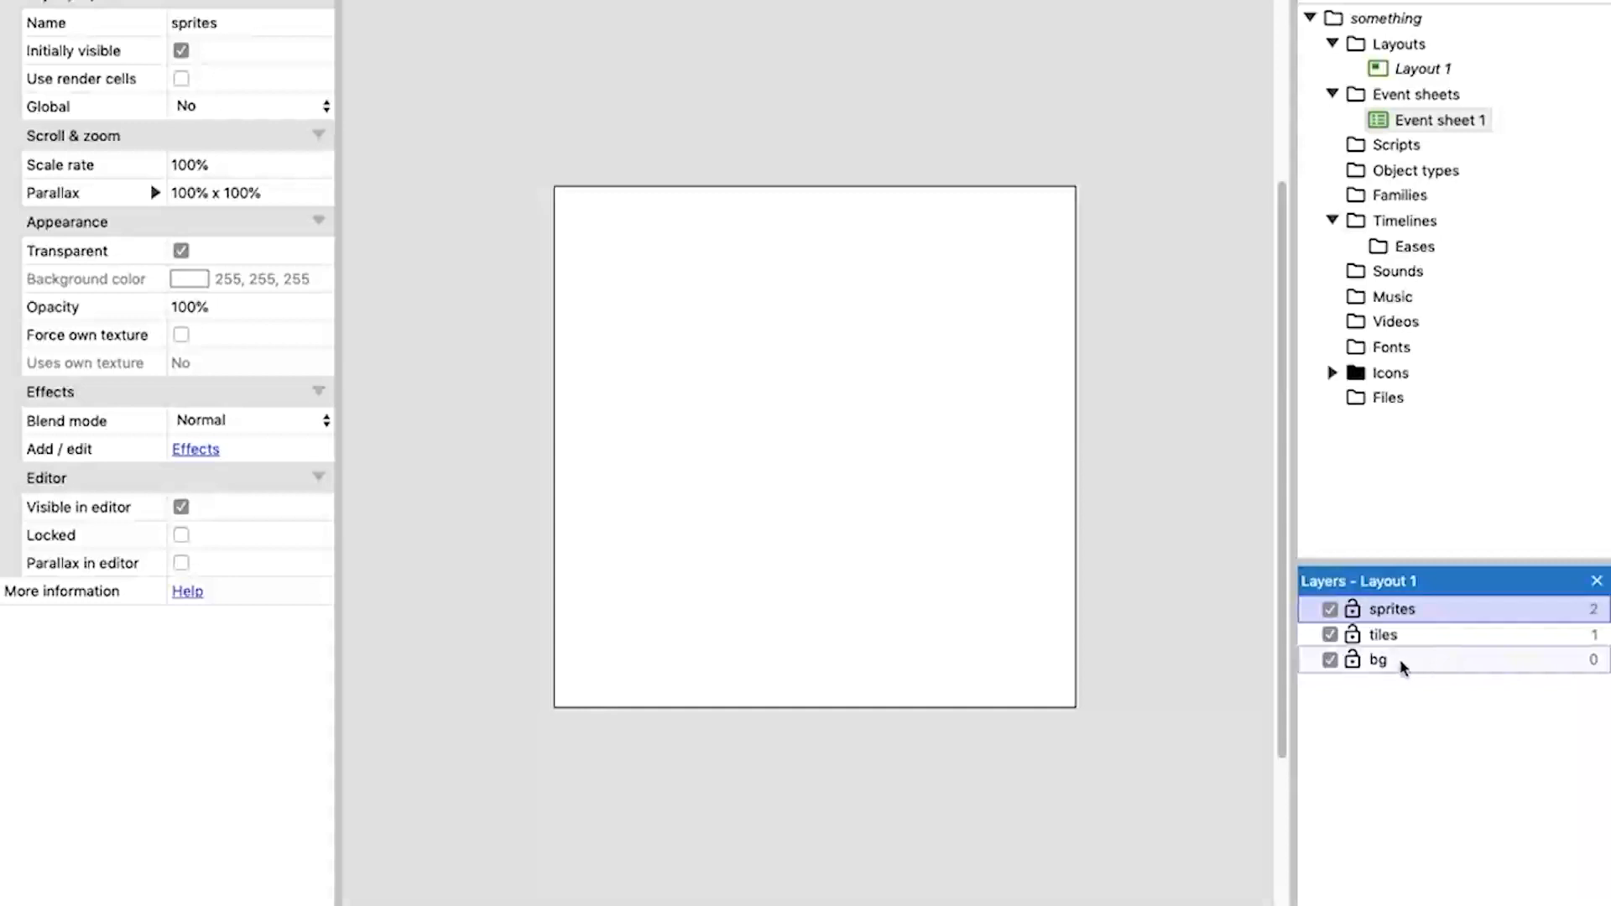
Review the properties of the bg, tiles and sprites layers, comparing their transparency settings.
{"action": "left_click", "coordinate": [1402, 661]}
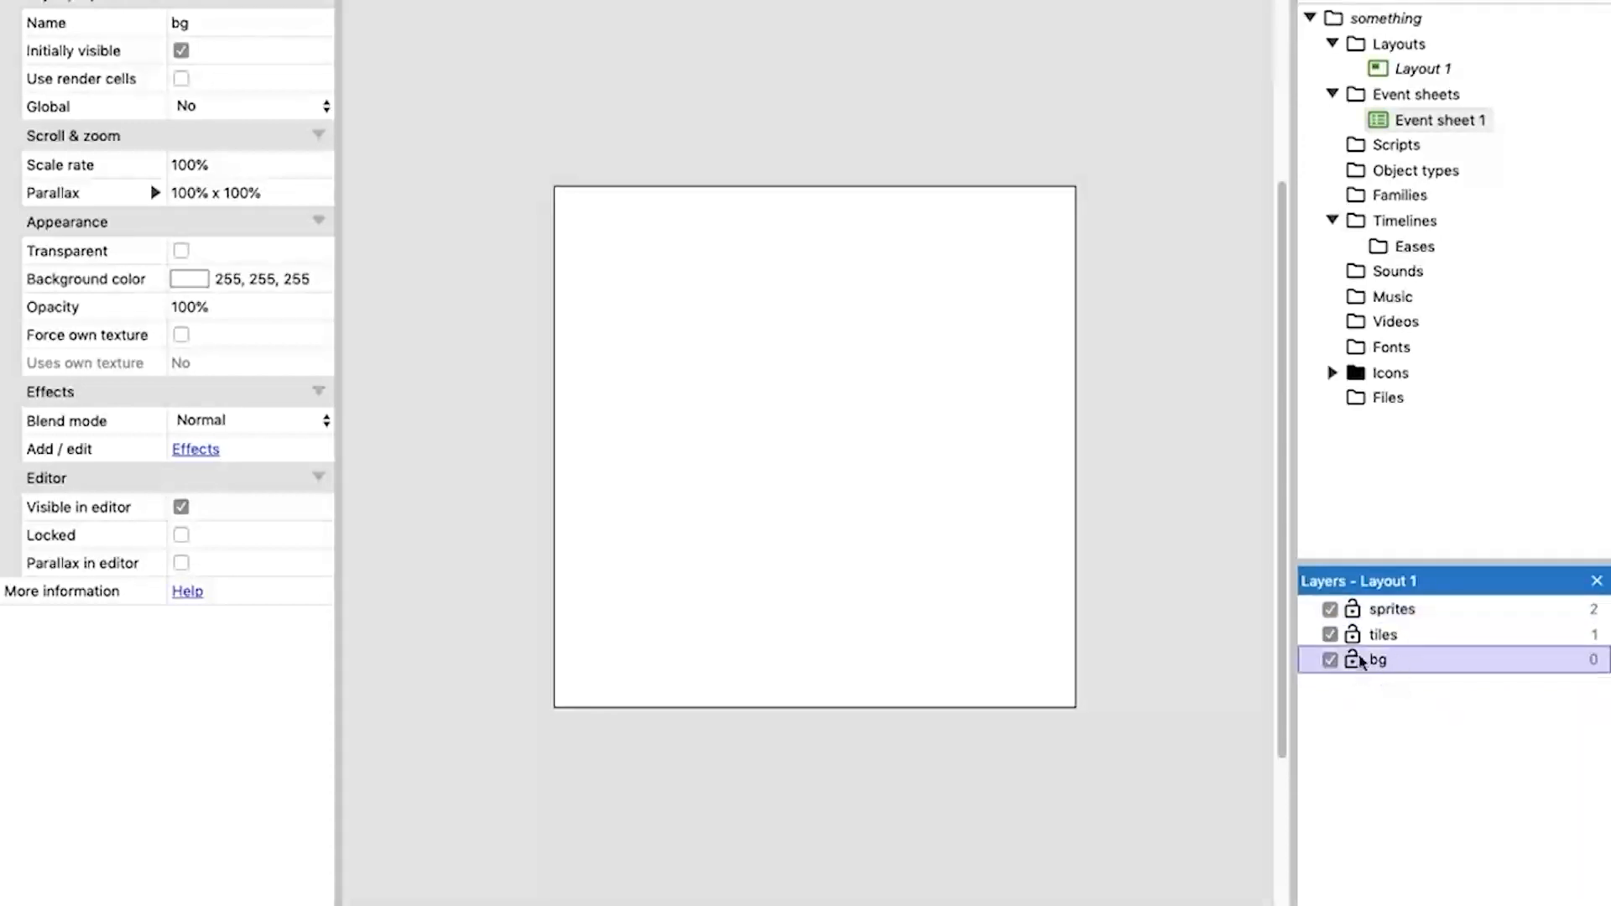
{"action": "left_click", "coordinate": [1391, 641]}
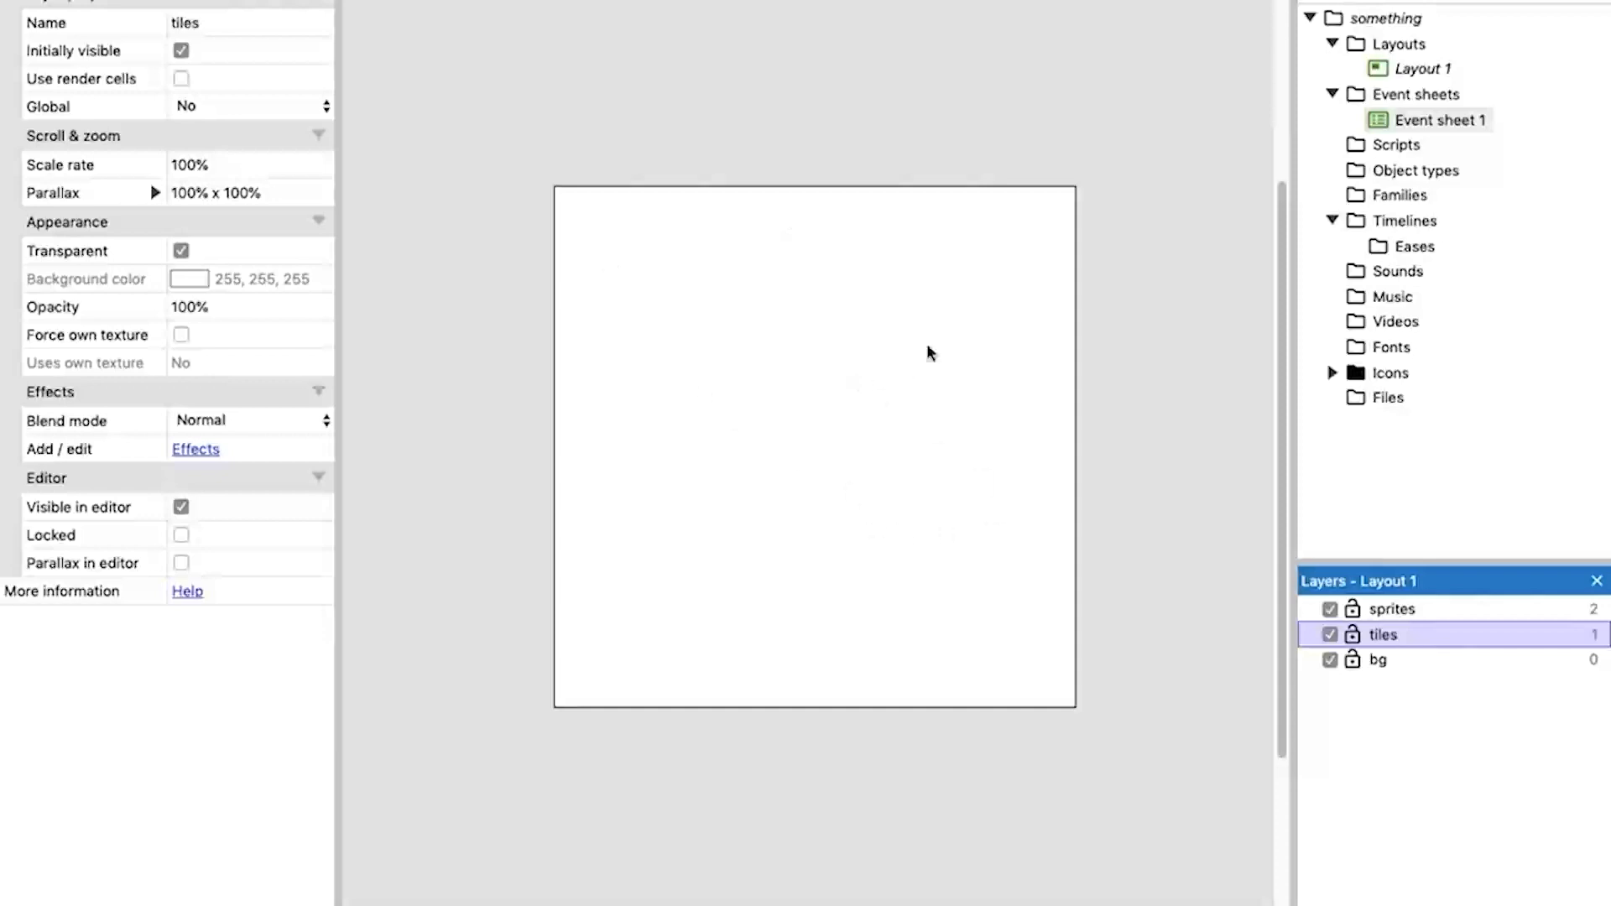
{"action": "left_click", "coordinate": [1376, 609]}
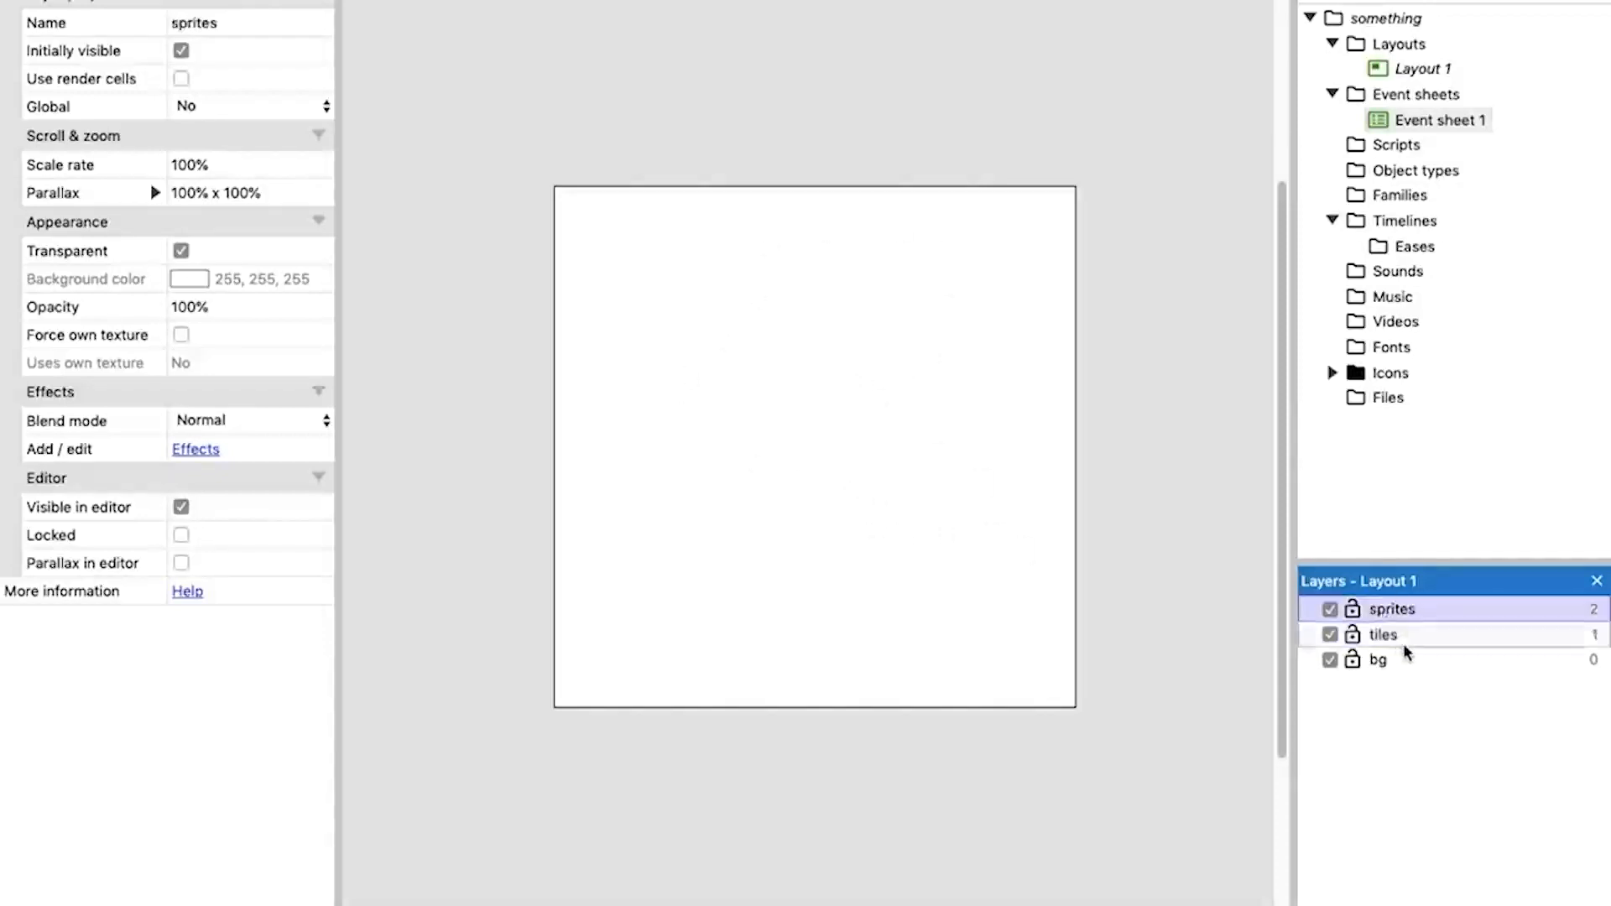
{"action": "double_click", "coordinate": [1378, 611]}
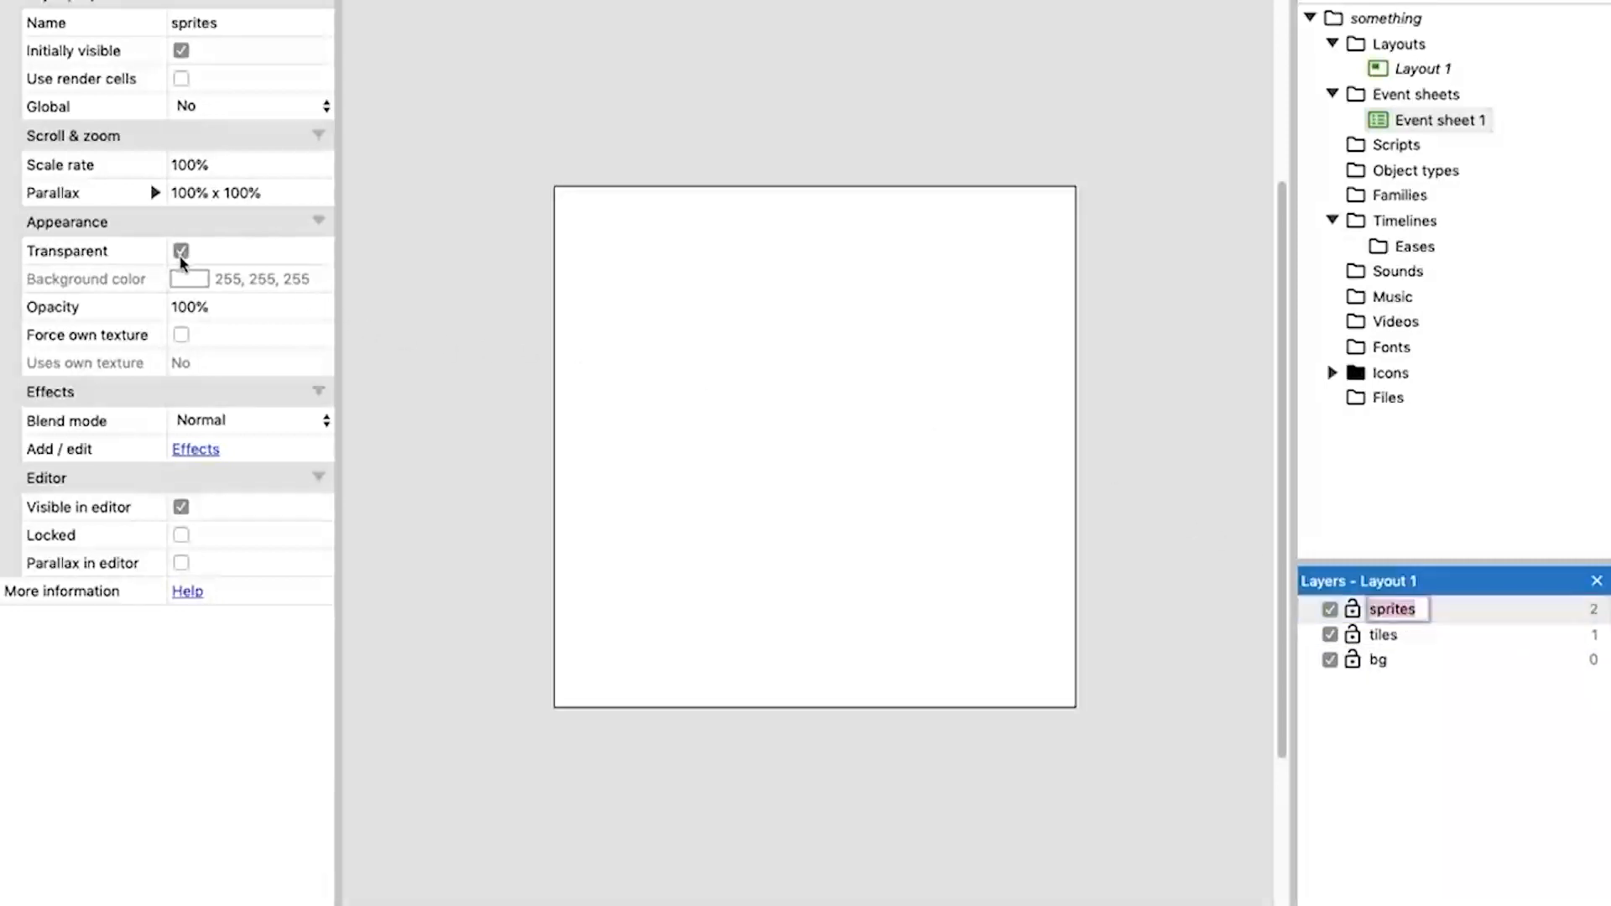
{"action": "left_click", "coordinate": [1388, 636]}
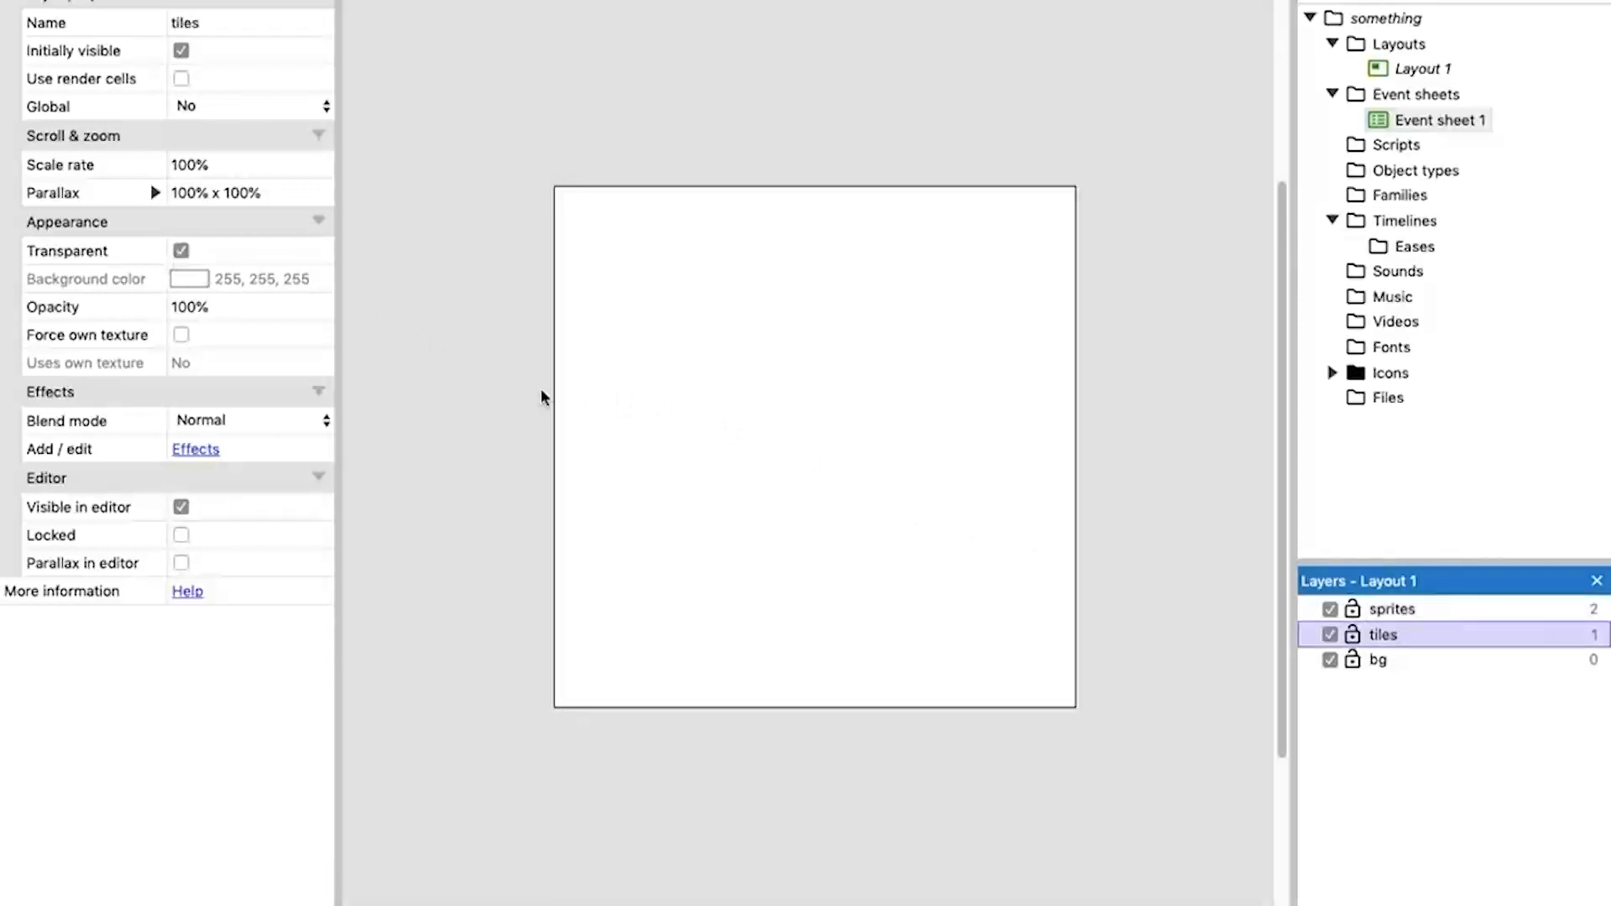
{"action": "left_click", "coordinate": [1416, 667]}
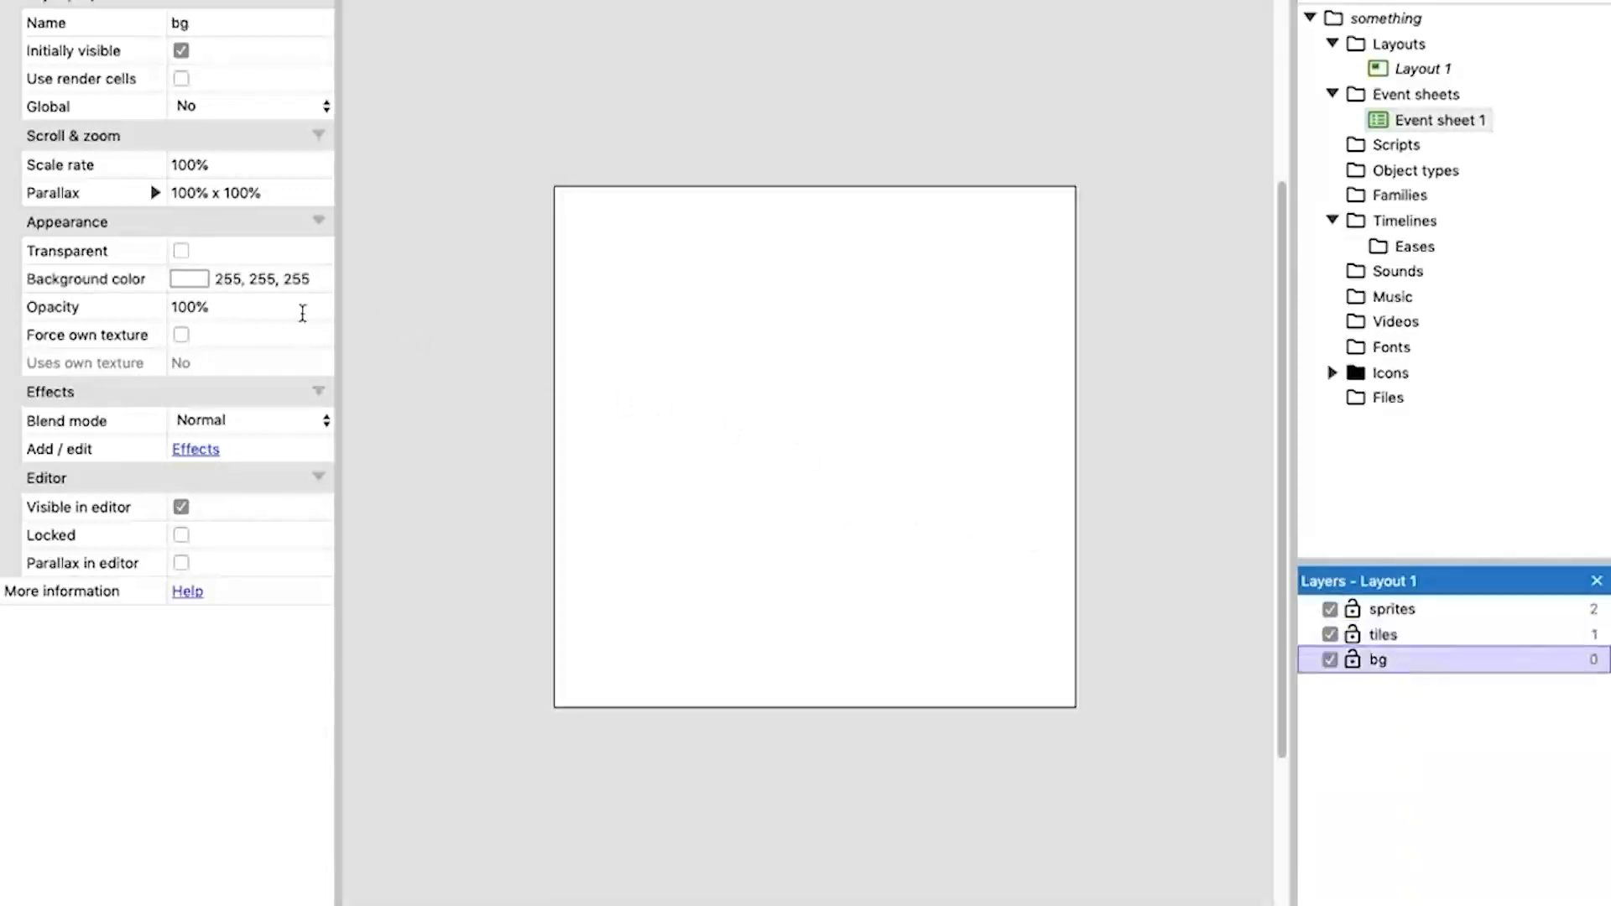
Set the bg layer's background color to a dark purple-grey, 82, 76, 93, keeping the layer non-transparent.
{"action": "left_click", "coordinate": [182, 250]}
{"action": "left_click", "coordinate": [181, 250]}
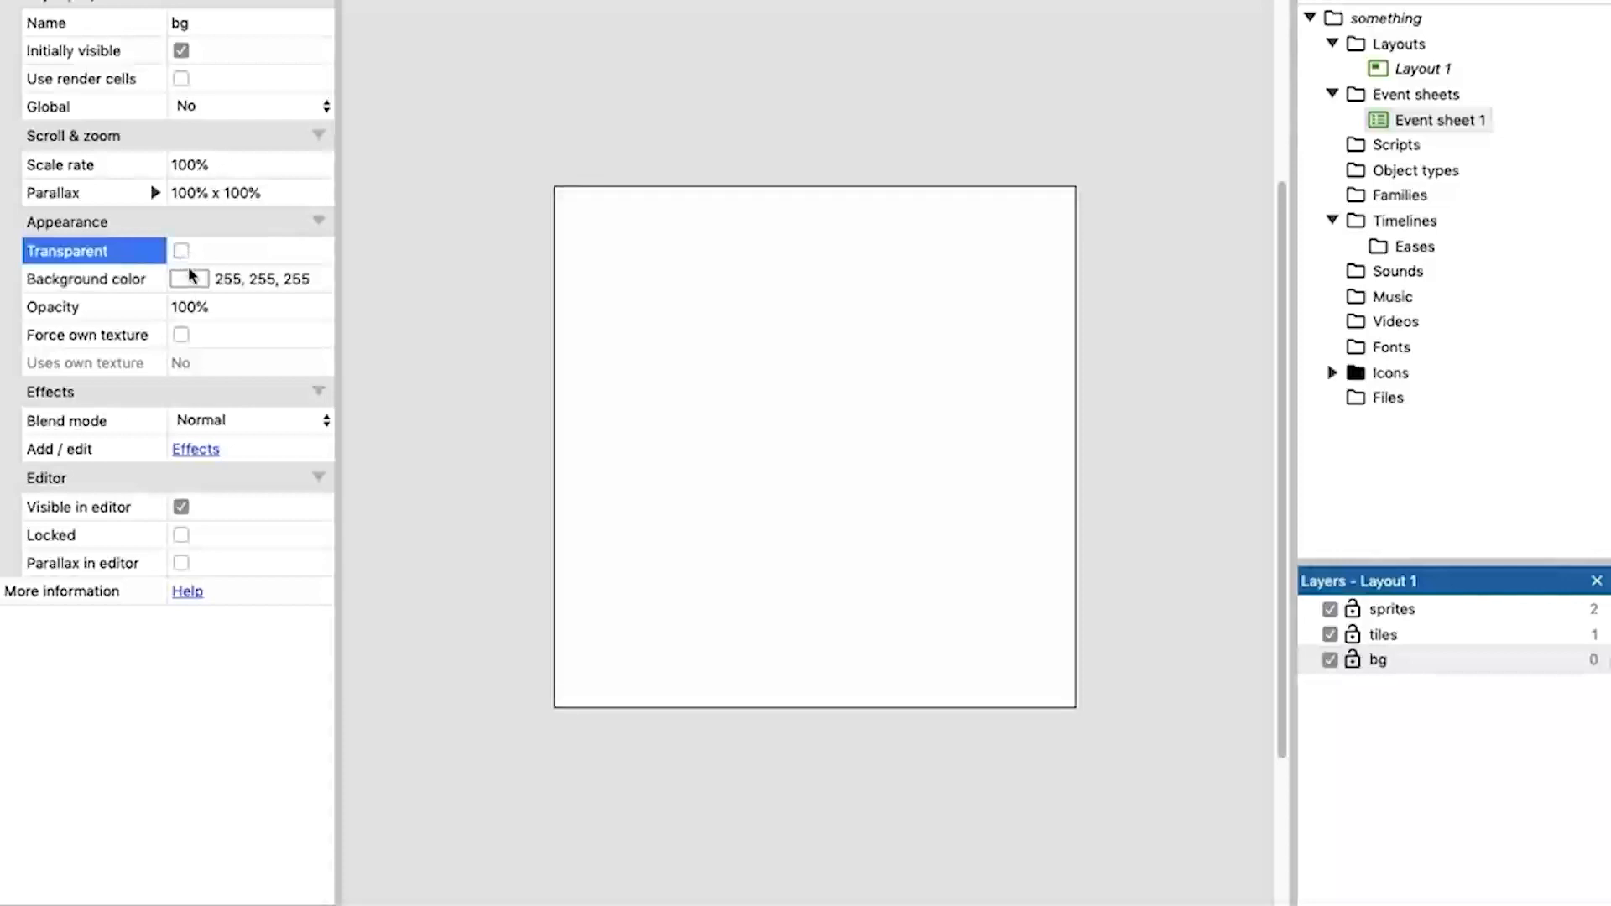
{"action": "left_click", "coordinate": [190, 280]}
{"action": "left_click_drag", "start_coordinate": [230, 579], "coordinate": [202, 784]}
{"action": "mouse_move", "coordinate": [185, 731]}
{"action": "left_mouse_down"}
{"action": "mouse_move", "coordinate": [154, 783]}
{"action": "mouse_move", "coordinate": [196, 706]}
{"action": "left_mouse_up"}
{"action": "left_click_drag", "start_coordinate": [87, 828], "coordinate": [229, 830]}
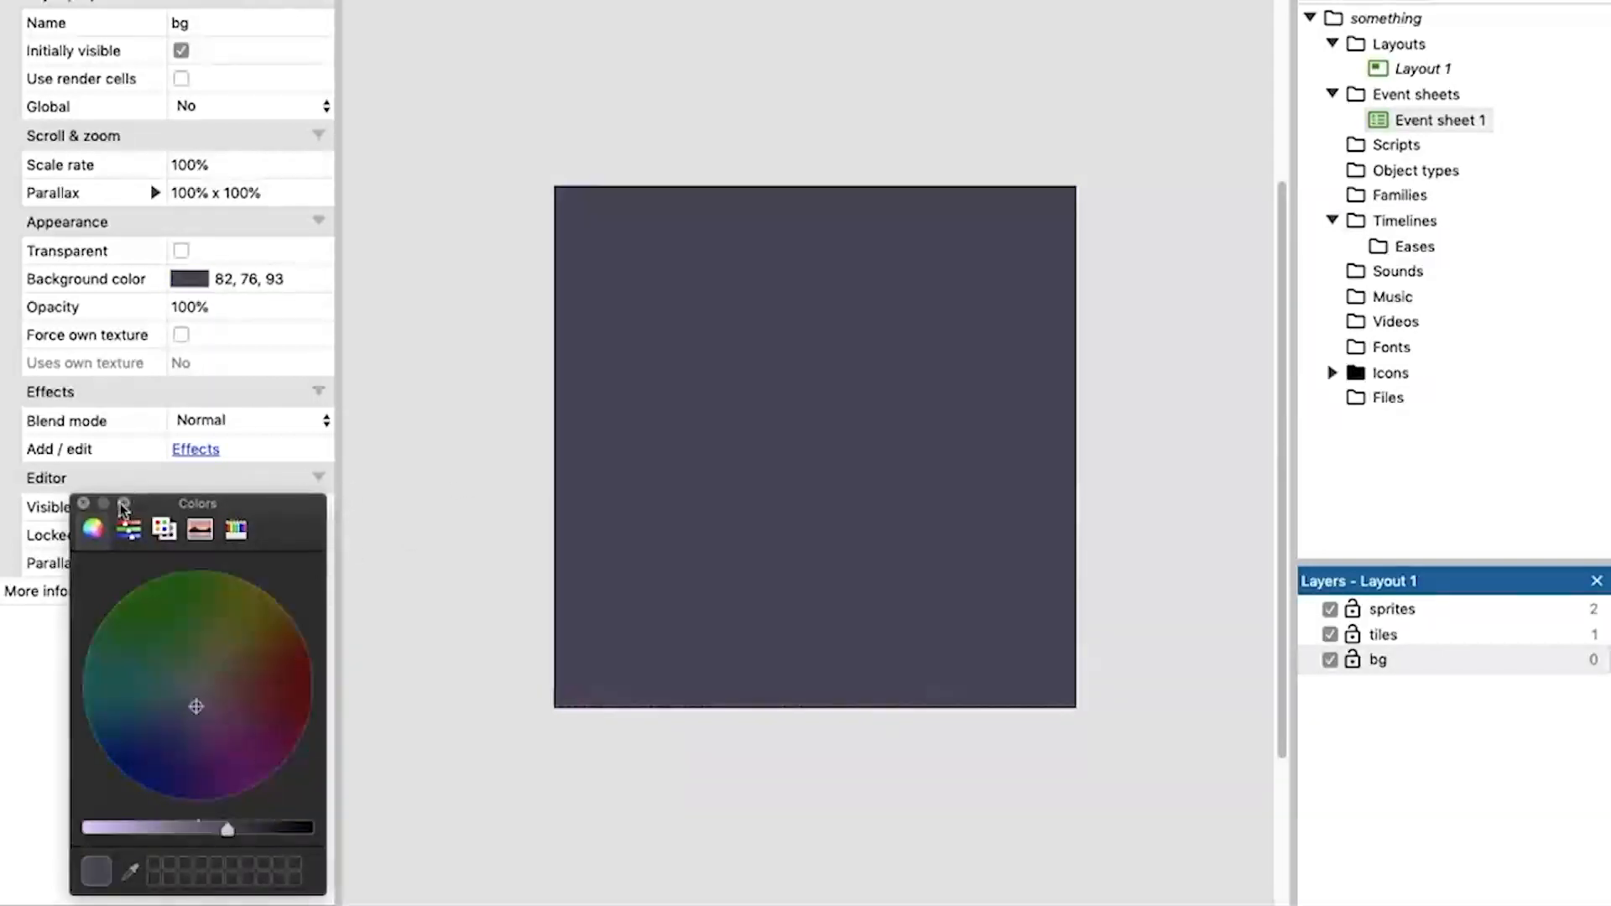
{"action": "left_click", "coordinate": [83, 502]}
Turn the tiles layer's transparency off and back on to compare its effect on the layout.
{"action": "left_click", "coordinate": [1384, 635]}
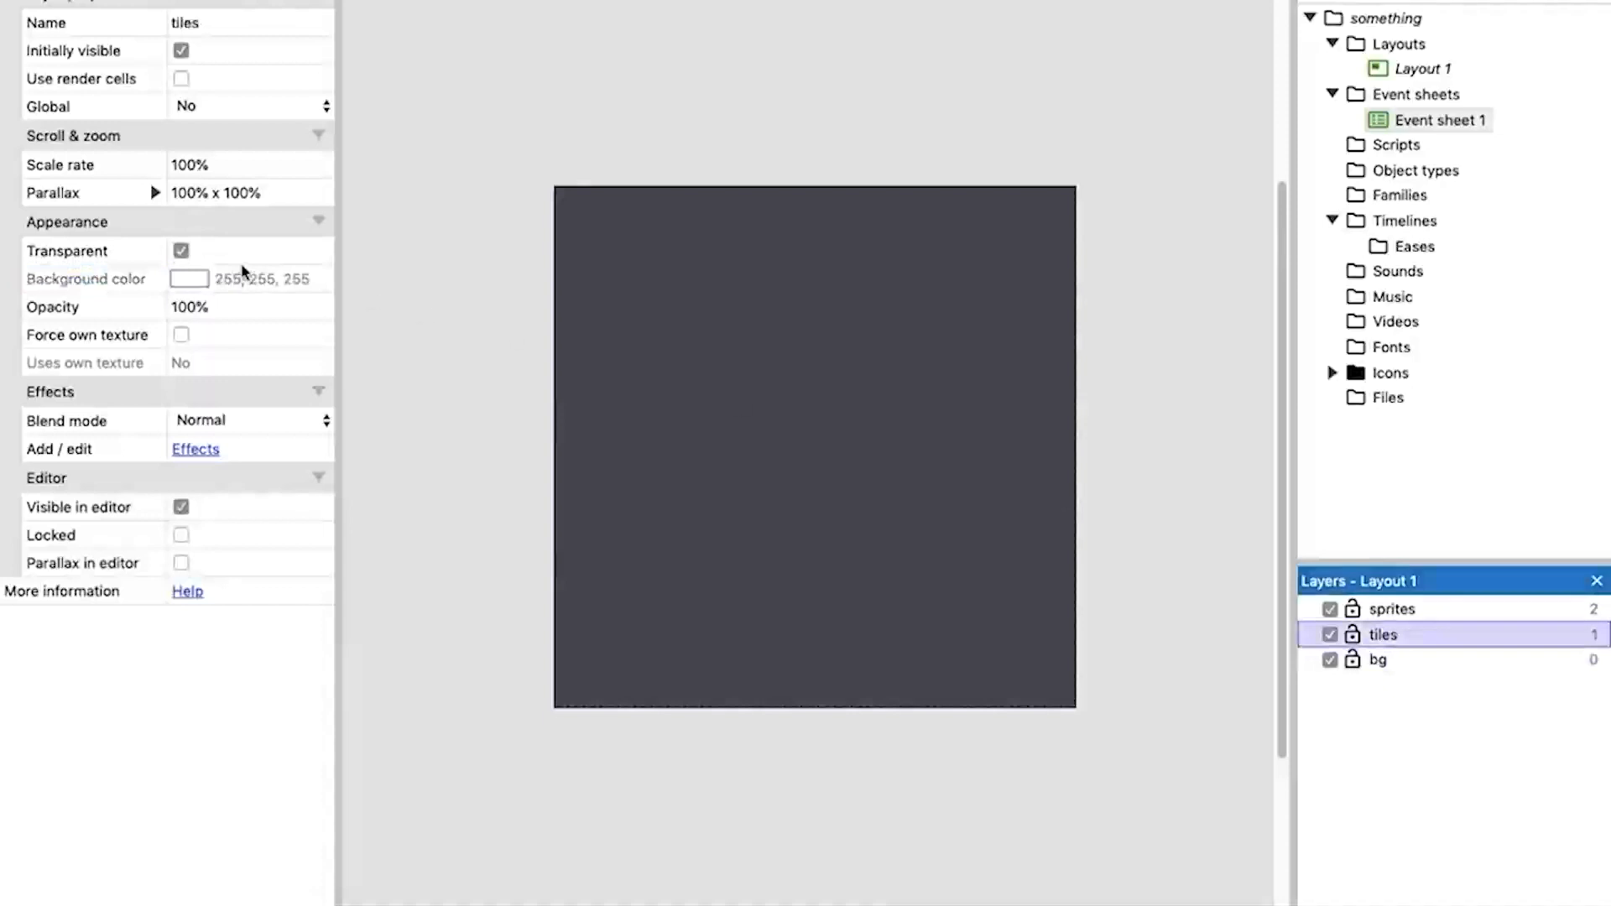
{"action": "left_click", "coordinate": [181, 251]}
{"action": "double_click", "coordinate": [182, 252]}
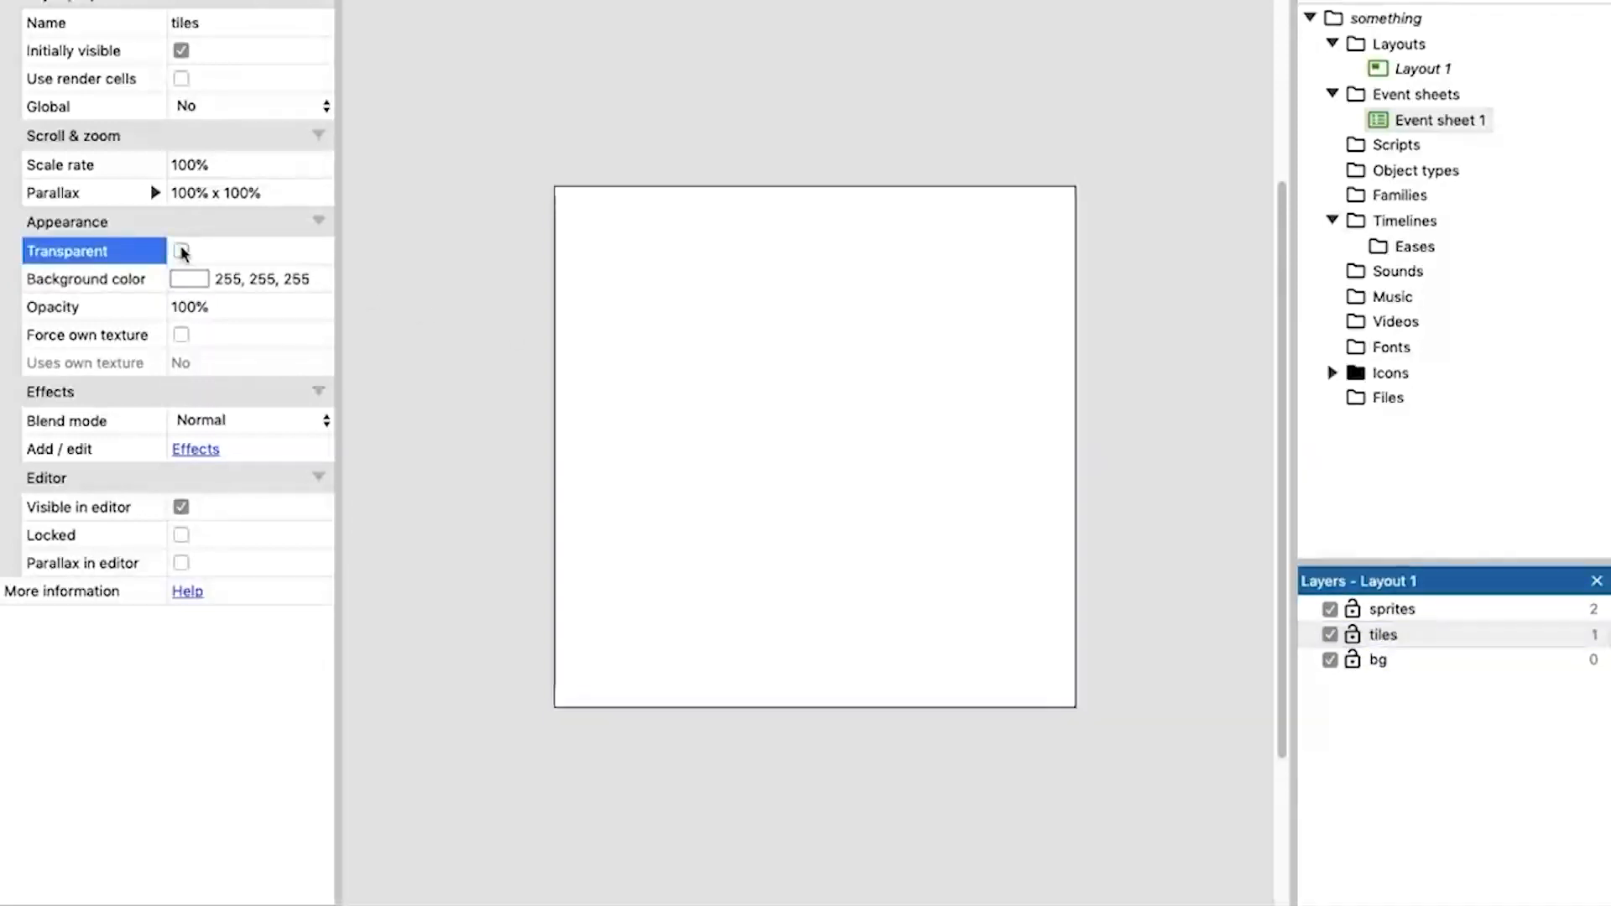
{"action": "left_click", "coordinate": [181, 250]}
Lock the bg and tiles layers and make the sprites layer active.
{"action": "left_click", "coordinate": [1372, 639]}
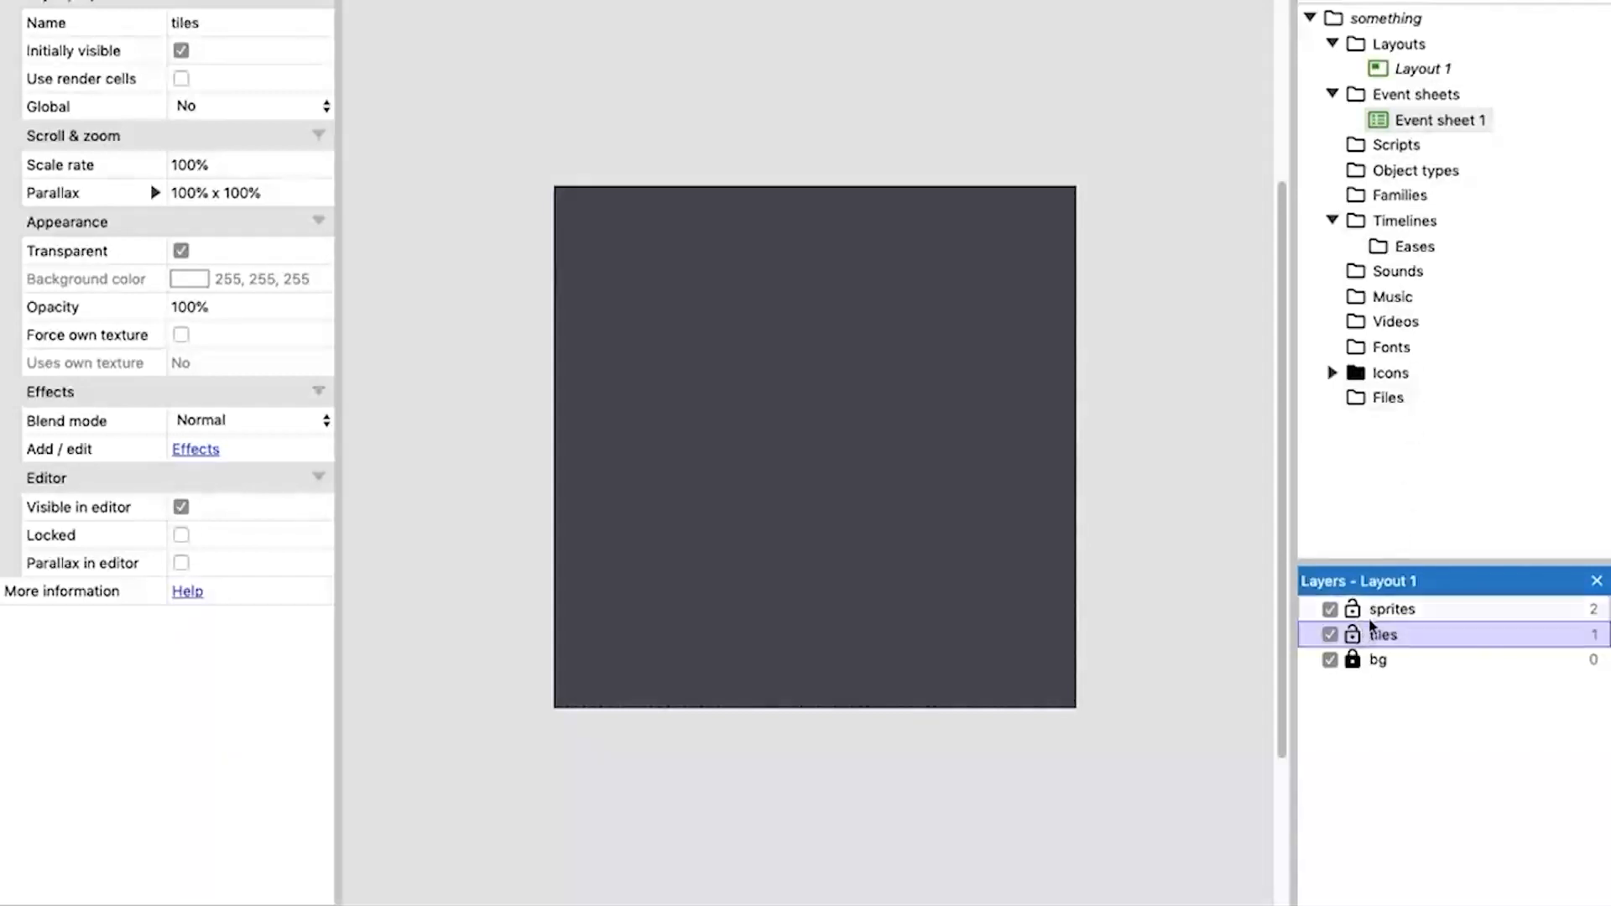
{"action": "left_click", "coordinate": [1352, 635]}
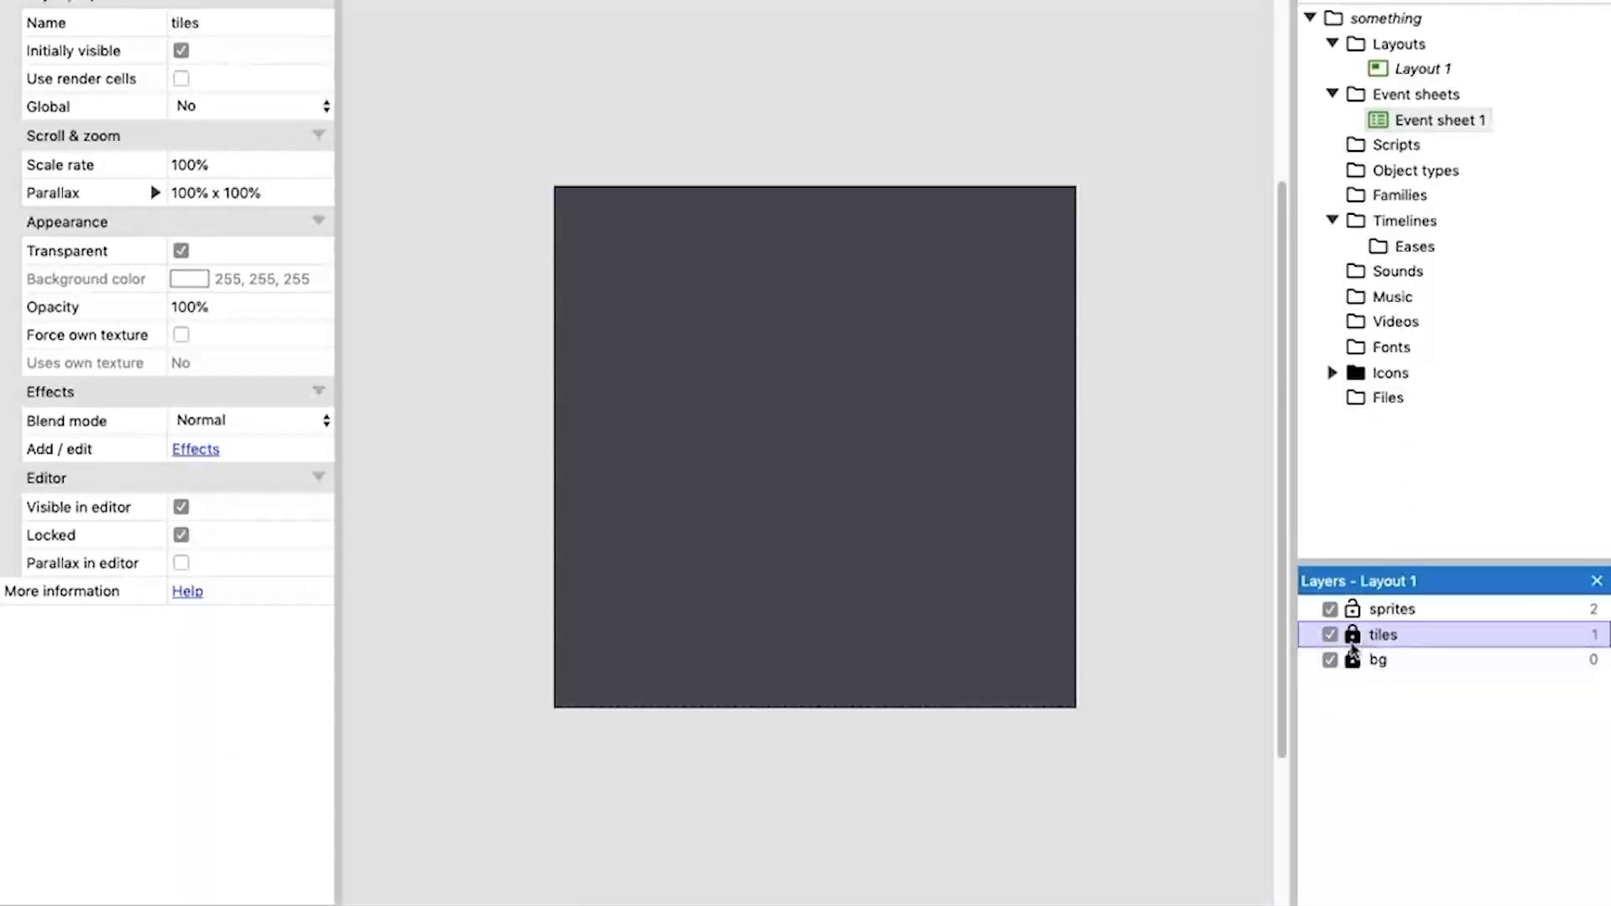
{"action": "left_click", "coordinate": [1394, 611]}
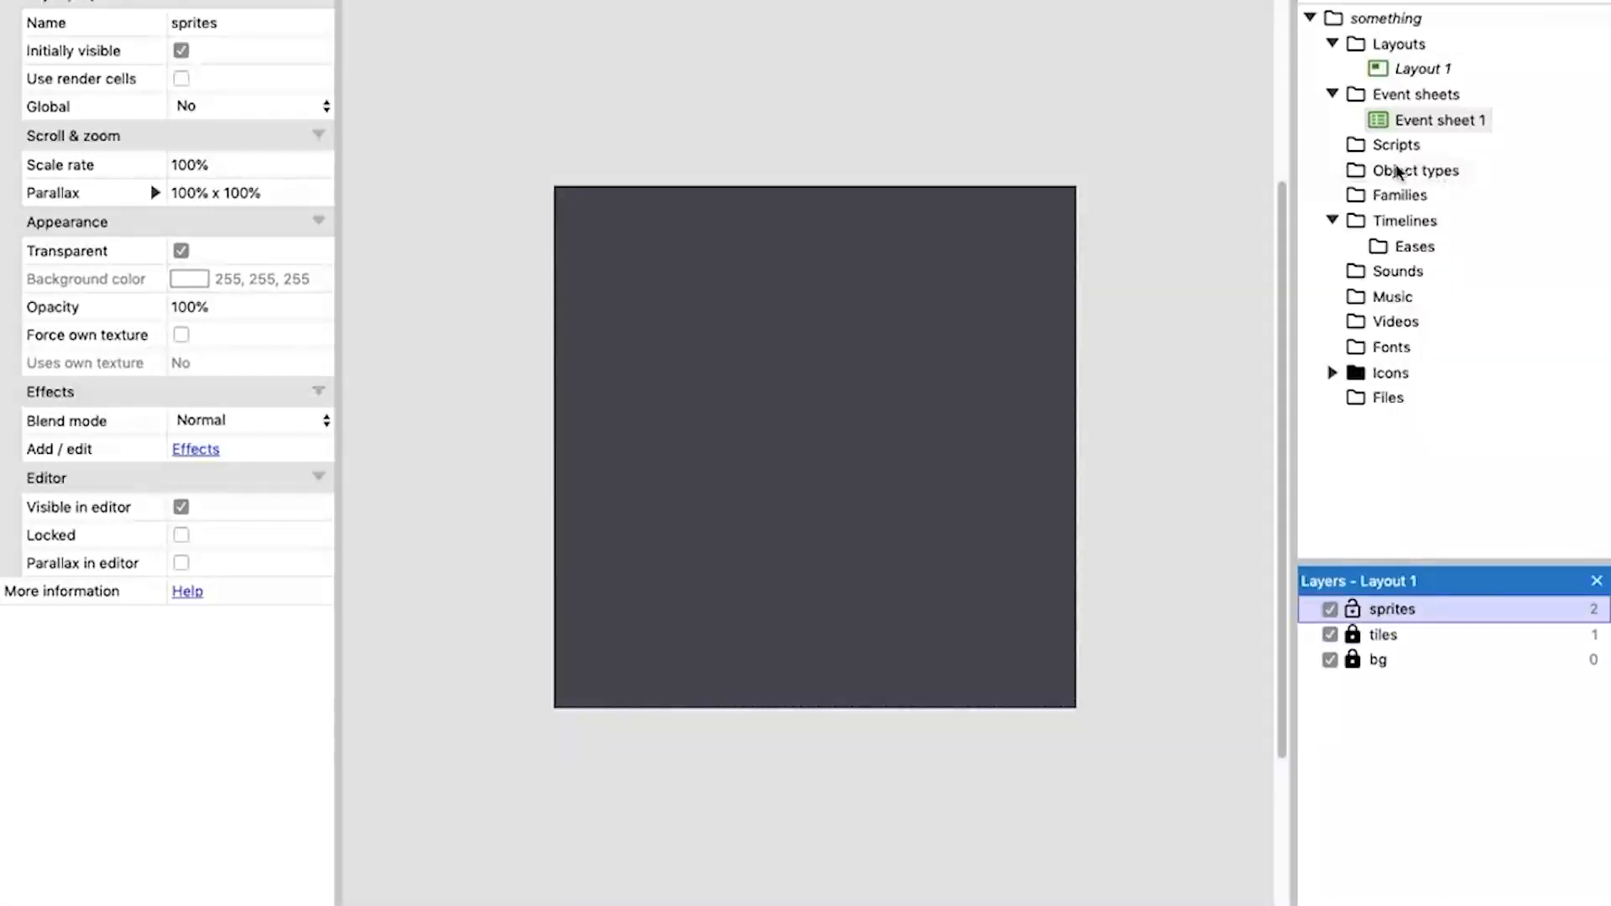
Add a new Sprite object type to the project and place it near the middle of the layout.
{"action": "left_click", "coordinate": [1397, 172]}
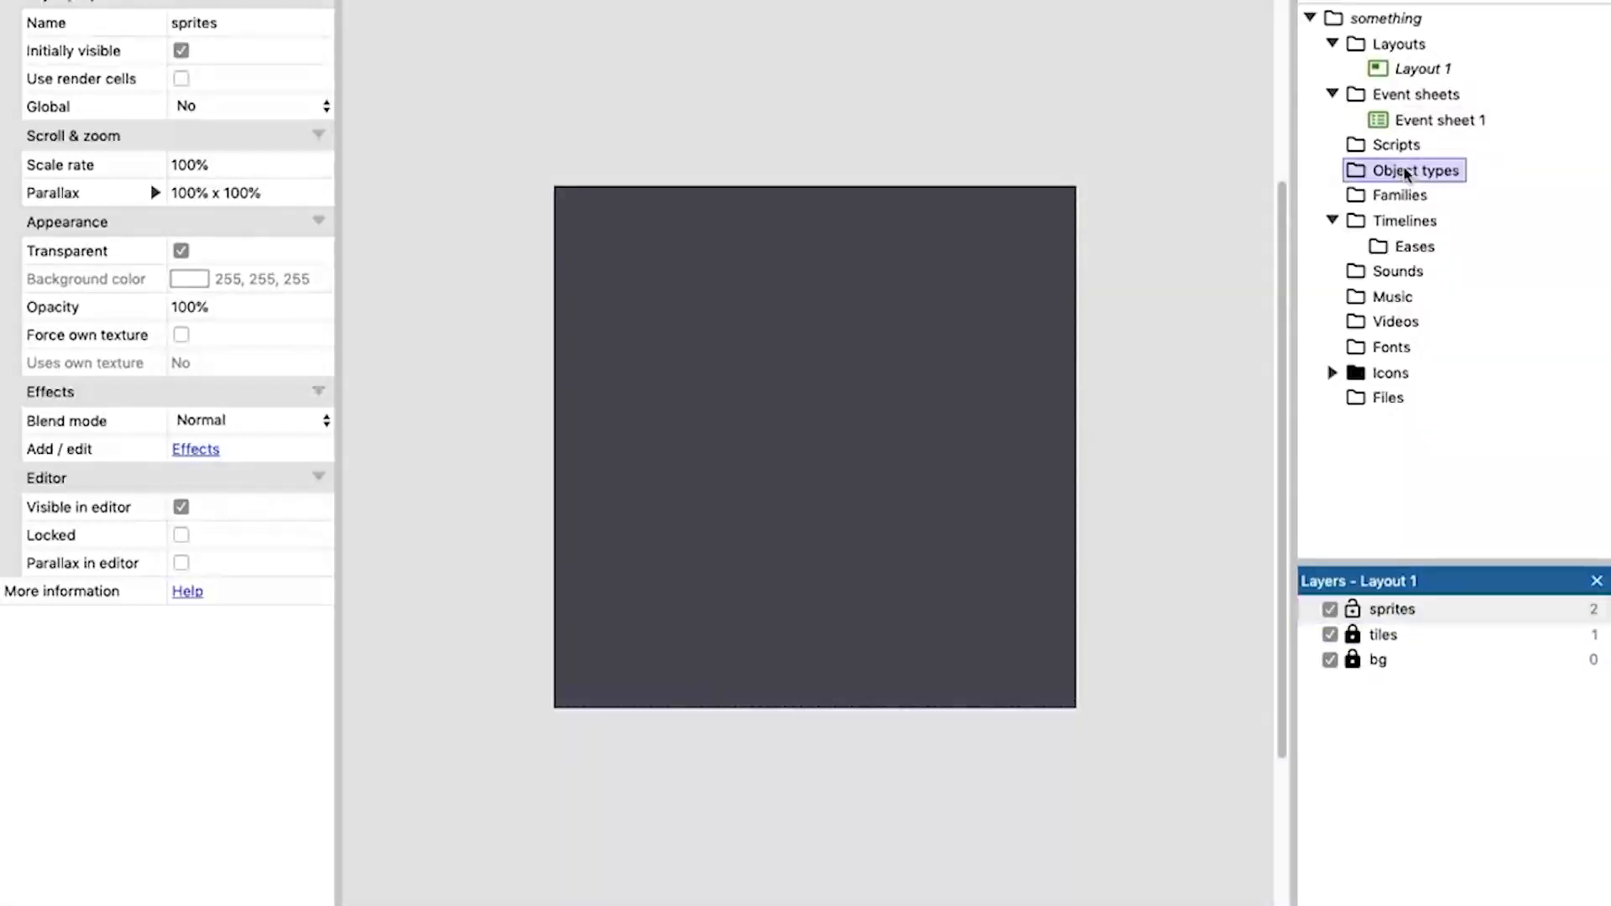
{"action": "right_click", "coordinate": [1407, 175]}
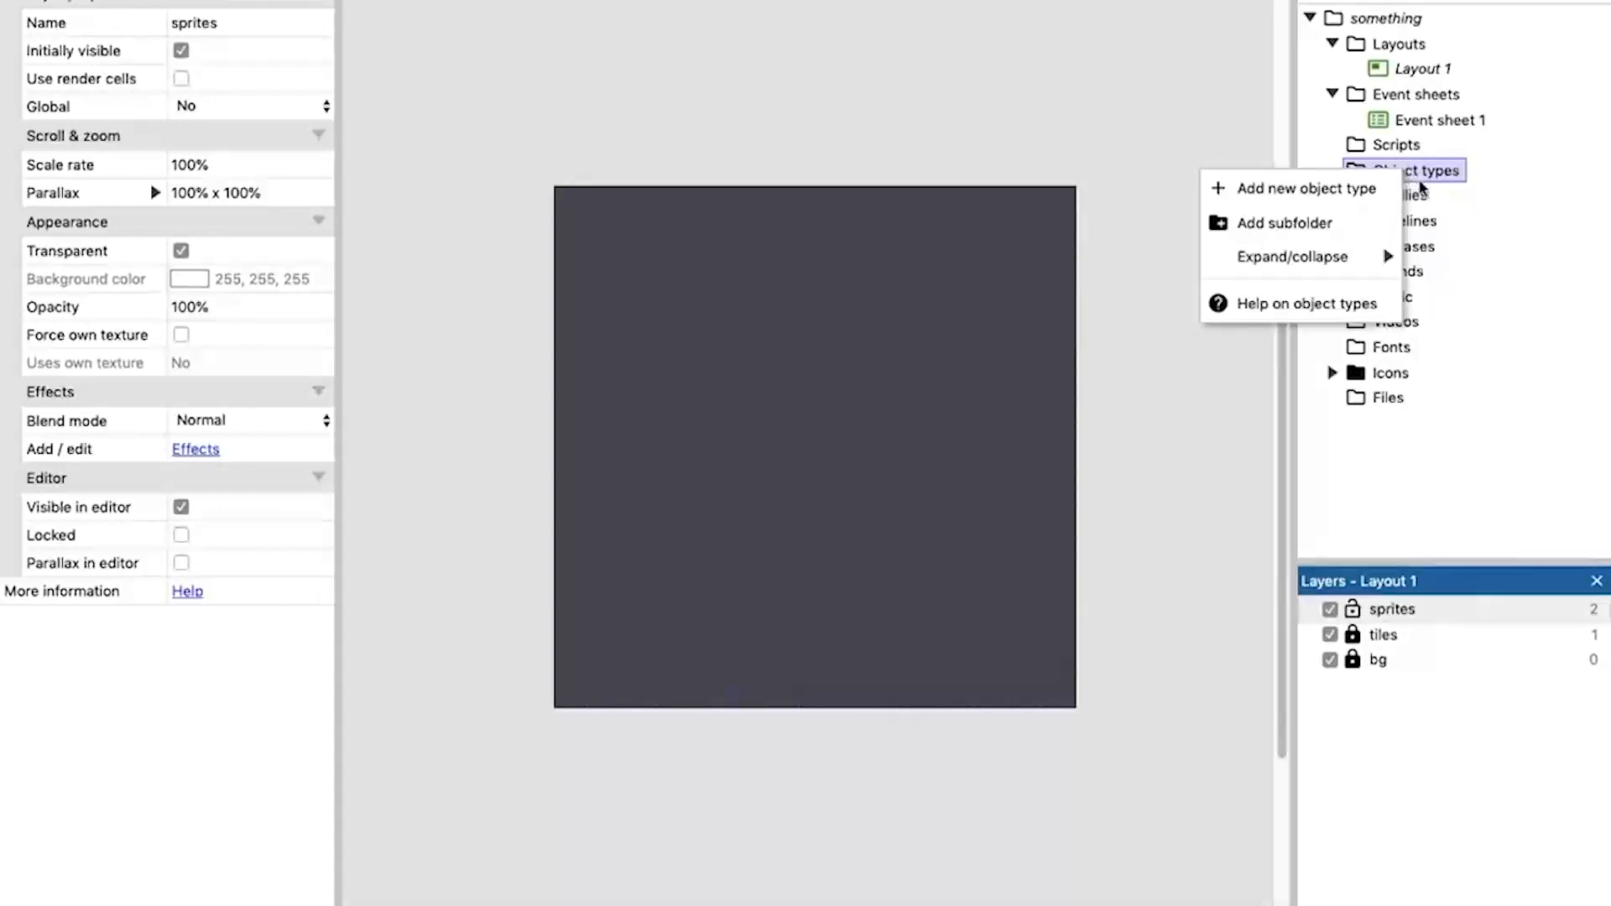
{"action": "left_click", "coordinate": [1314, 191]}
{"action": "scroll", "coordinate": [810, 440], "scroll_direction": "down", "scroll_amount": 3}
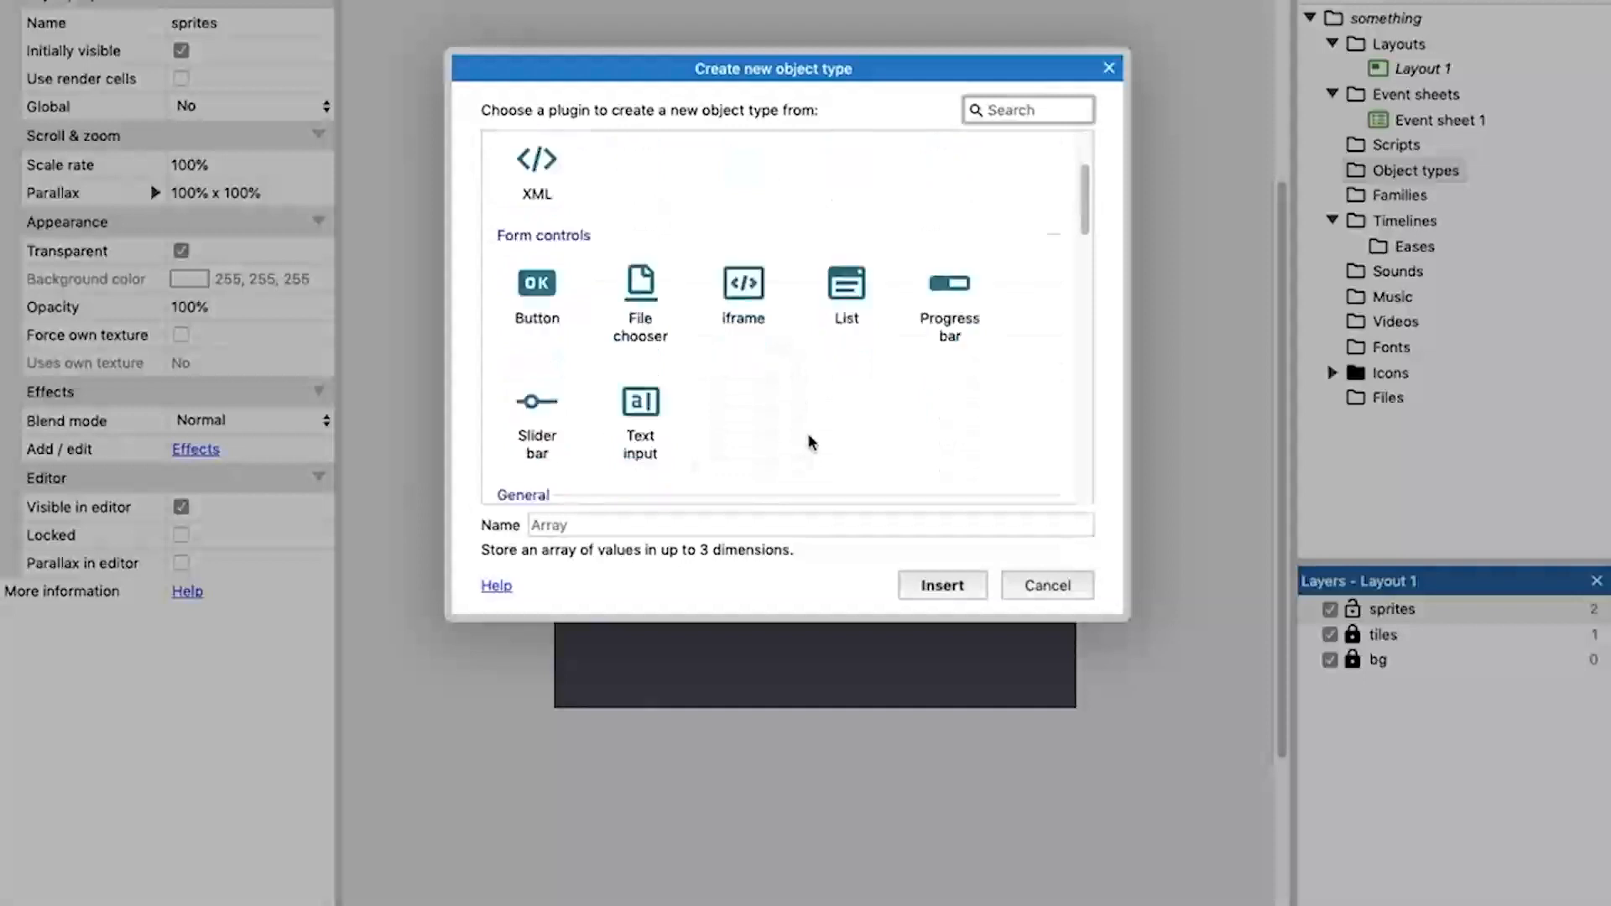
{"action": "scroll", "coordinate": [810, 441], "scroll_direction": "down", "scroll_amount": 4}
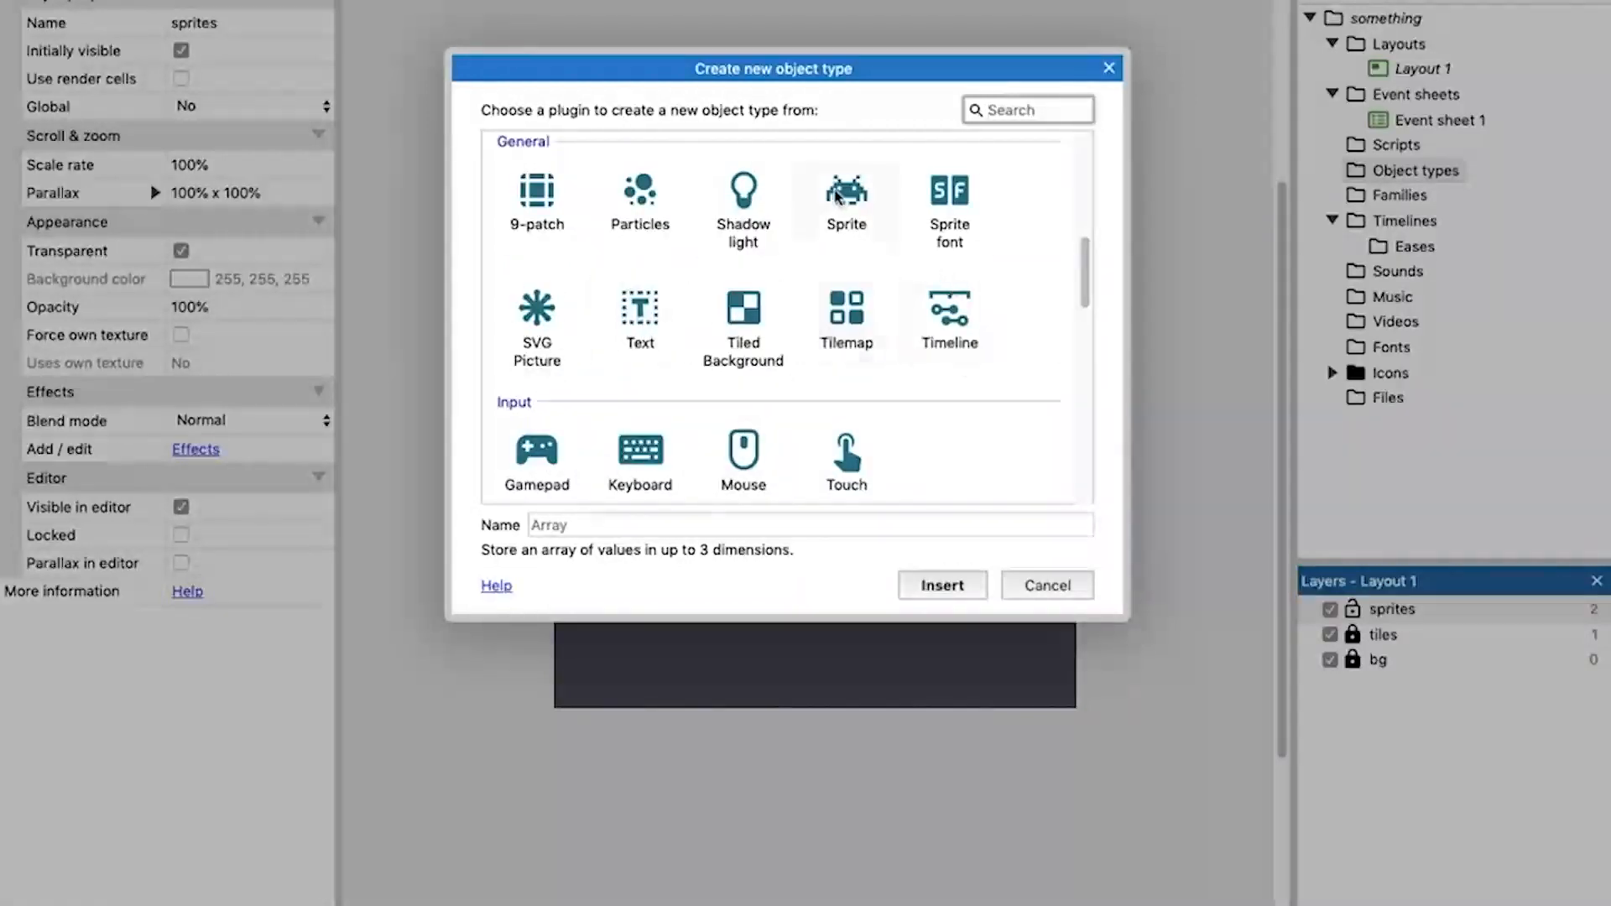
{"action": "left_click", "coordinate": [849, 204]}
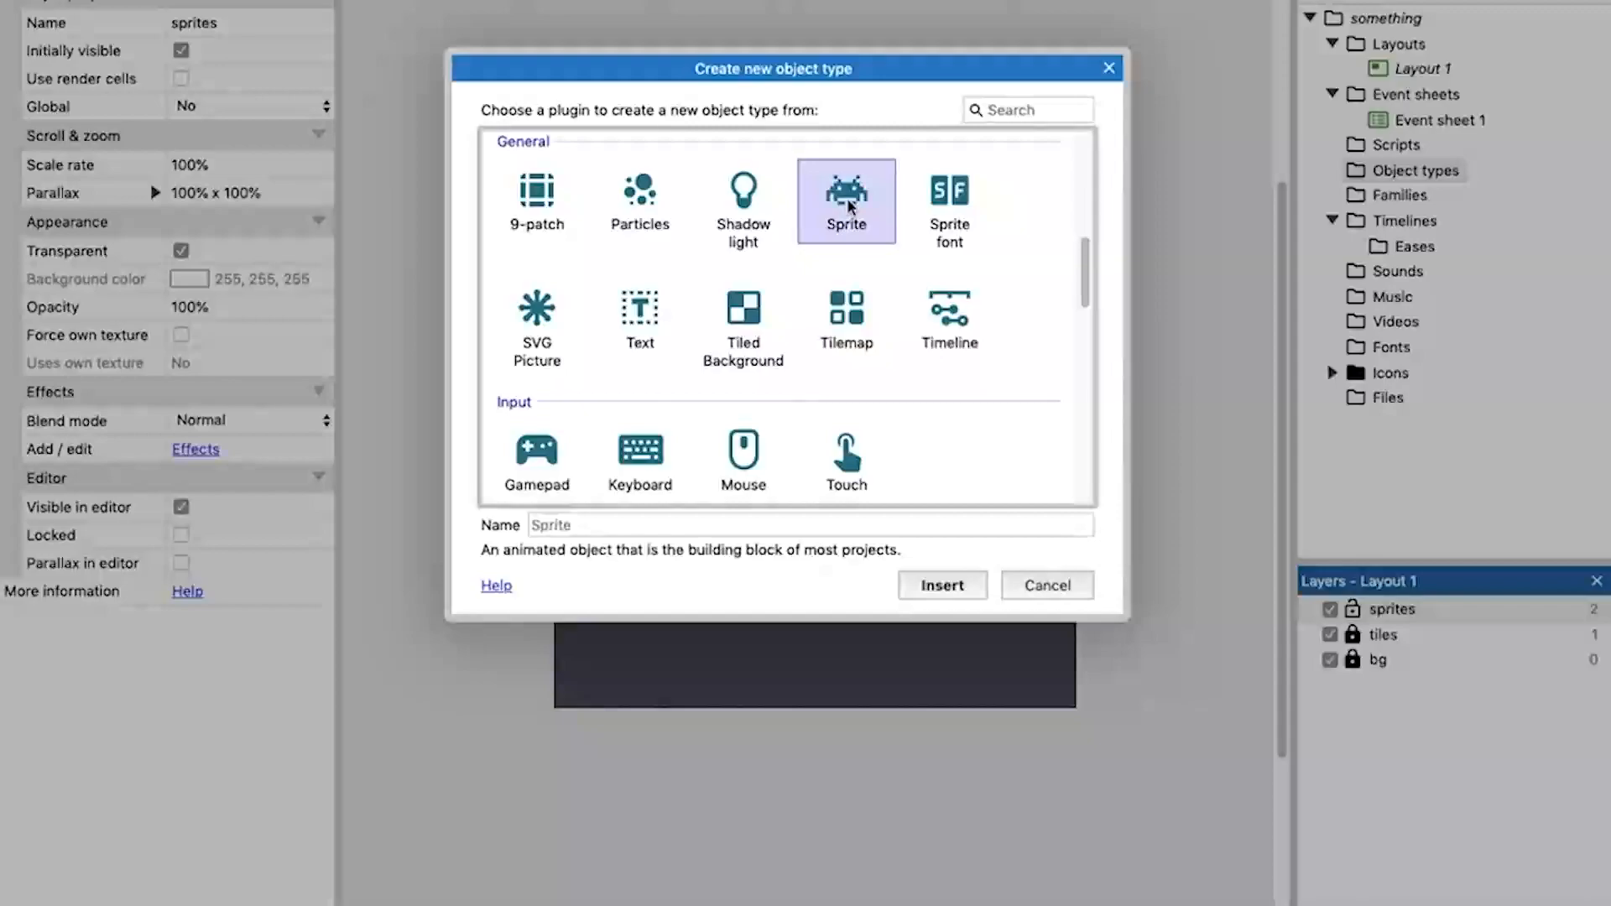
{"action": "double_click", "coordinate": [849, 205]}
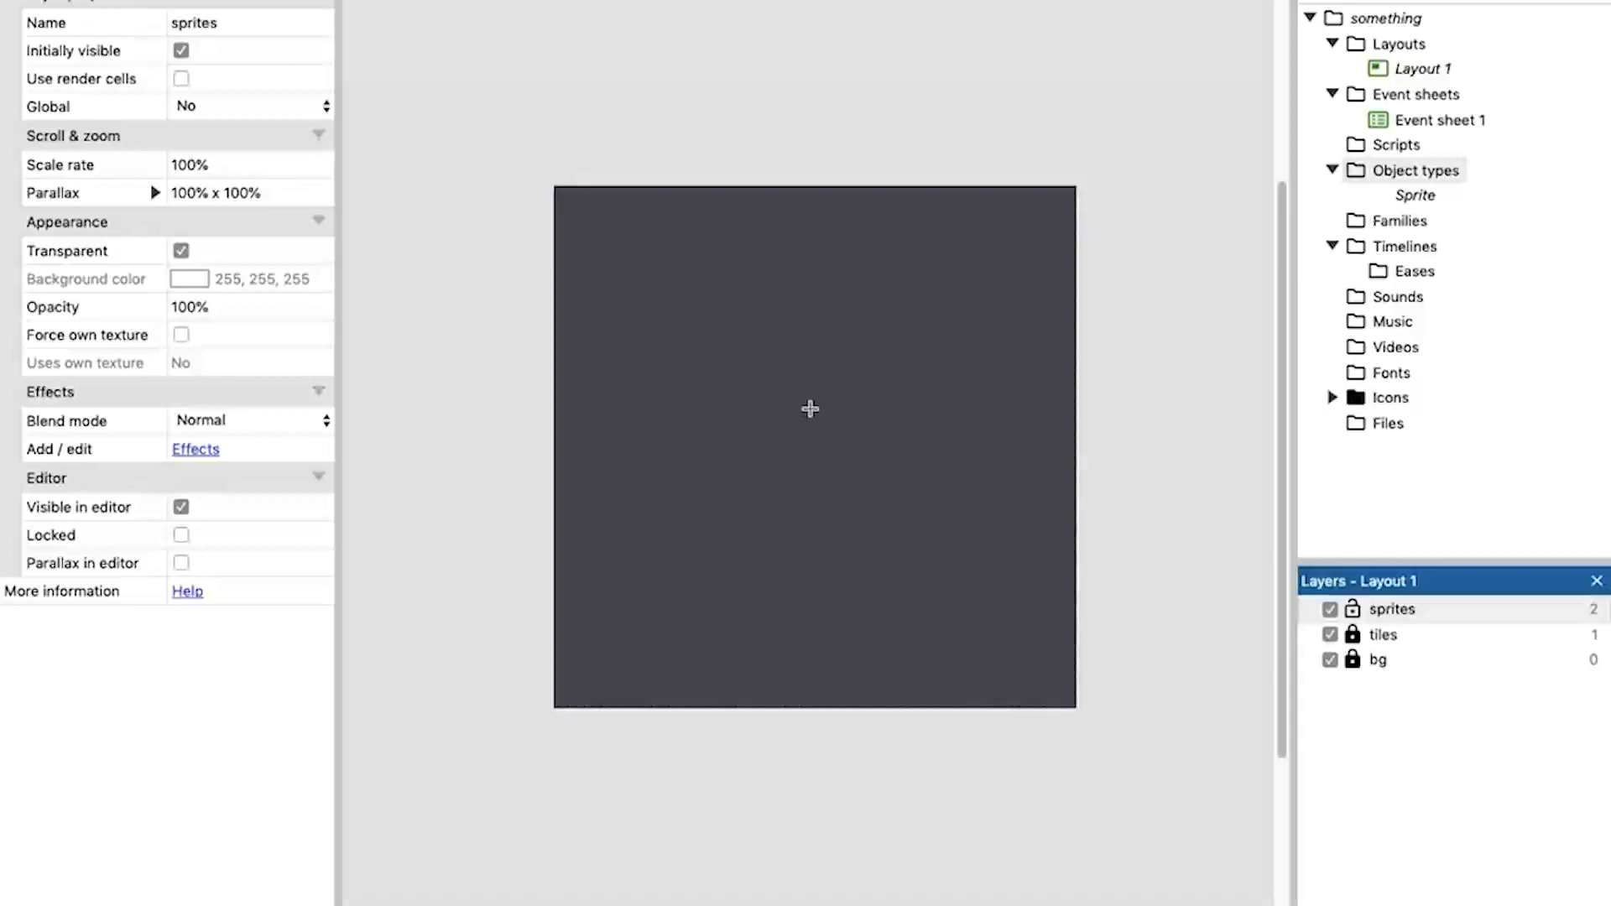
{"action": "left_click", "coordinate": [811, 409]}
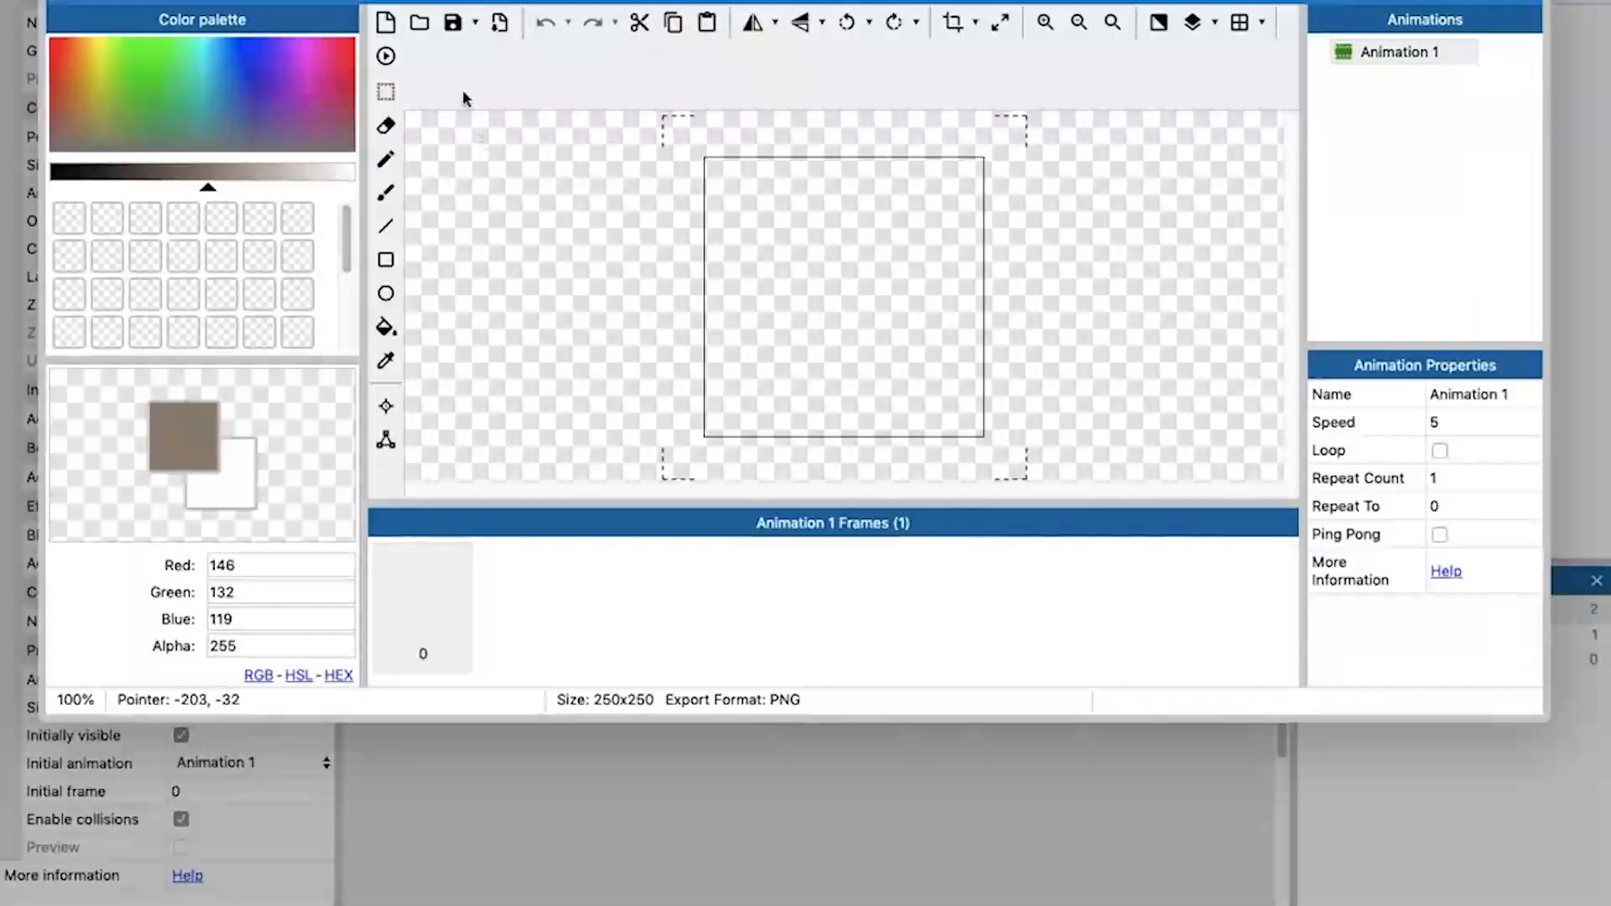
Load knight_0.png and knight_1.png from the Desktop's trainingdungeon folder as the frames of Animation 1.
{"action": "left_click", "coordinate": [420, 25]}
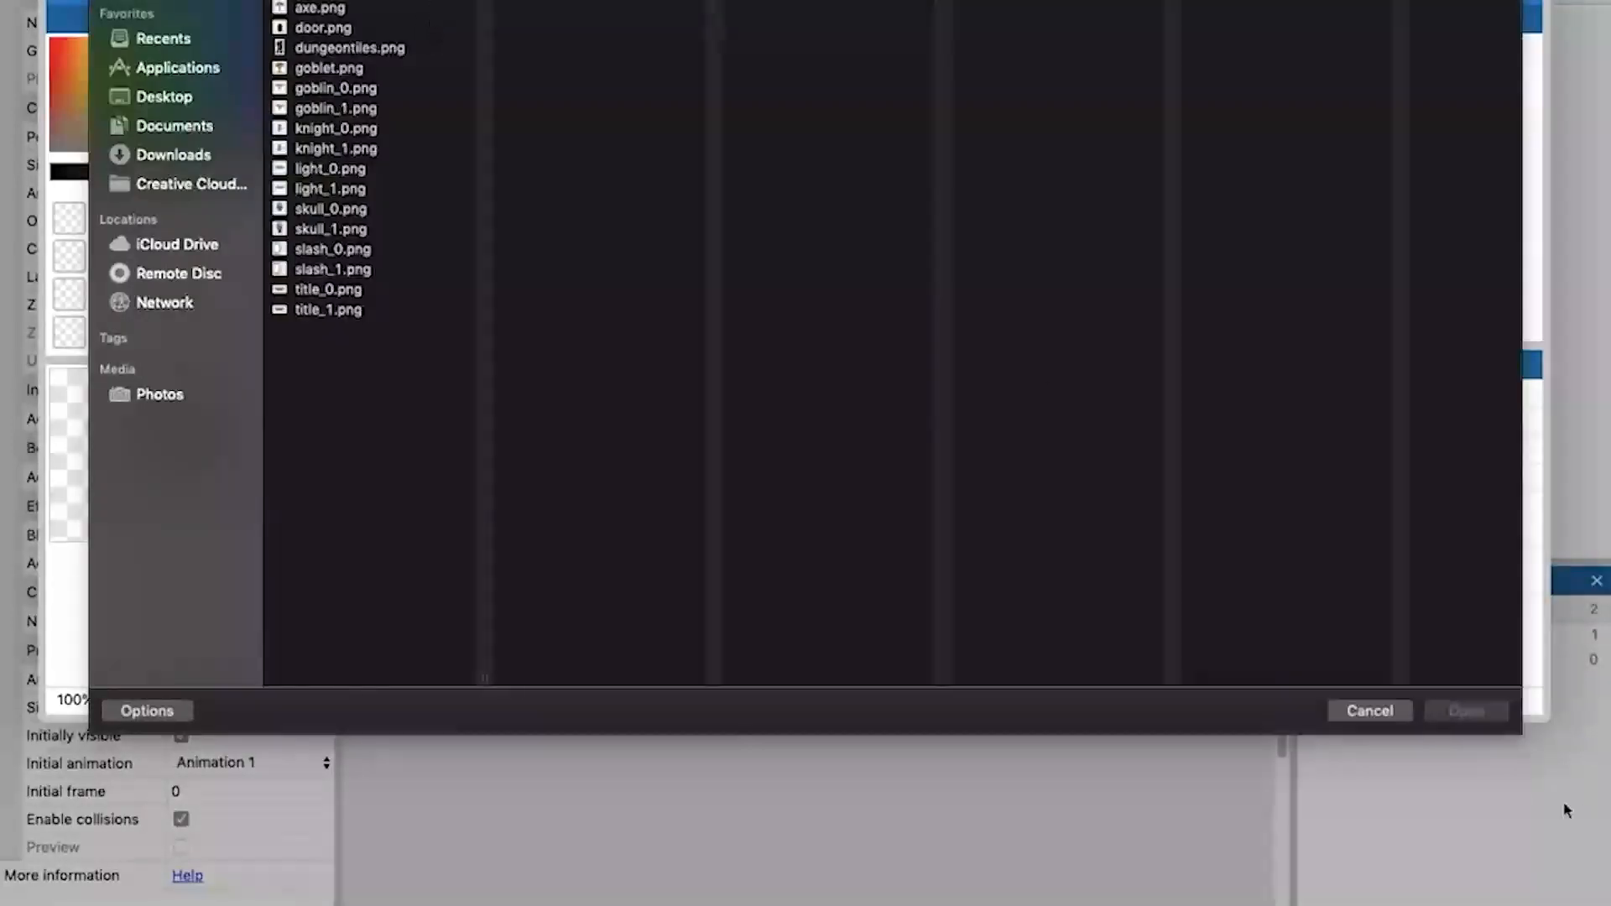
{"action": "left_click", "coordinate": [1375, 710]}
{"action": "left_click", "coordinate": [420, 24]}
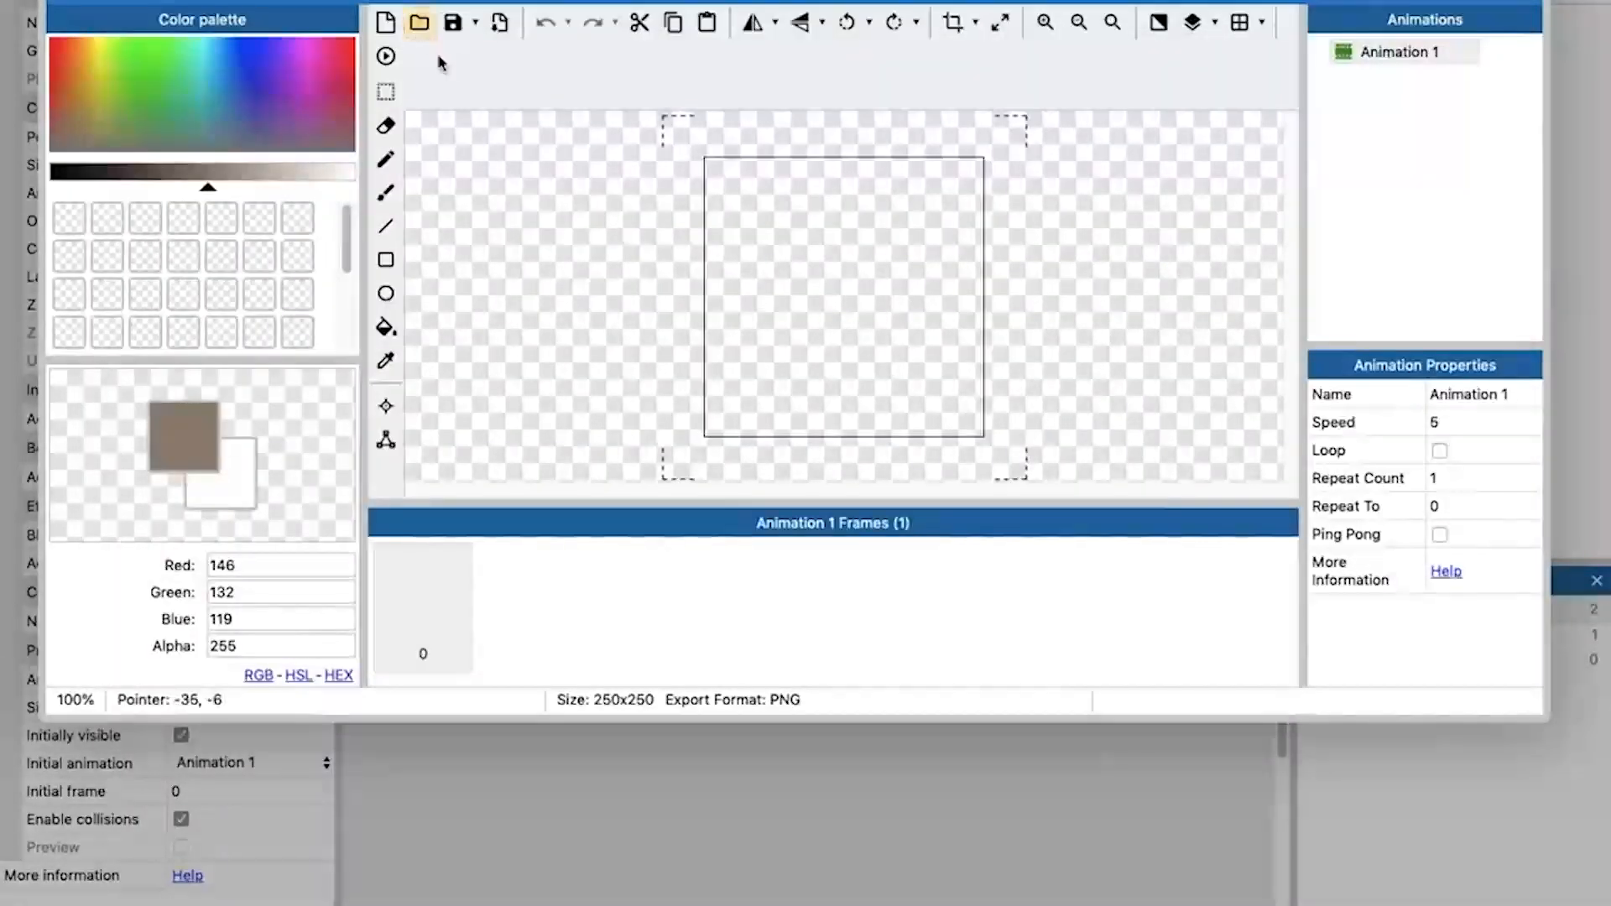
{"action": "left_click", "coordinate": [178, 95]}
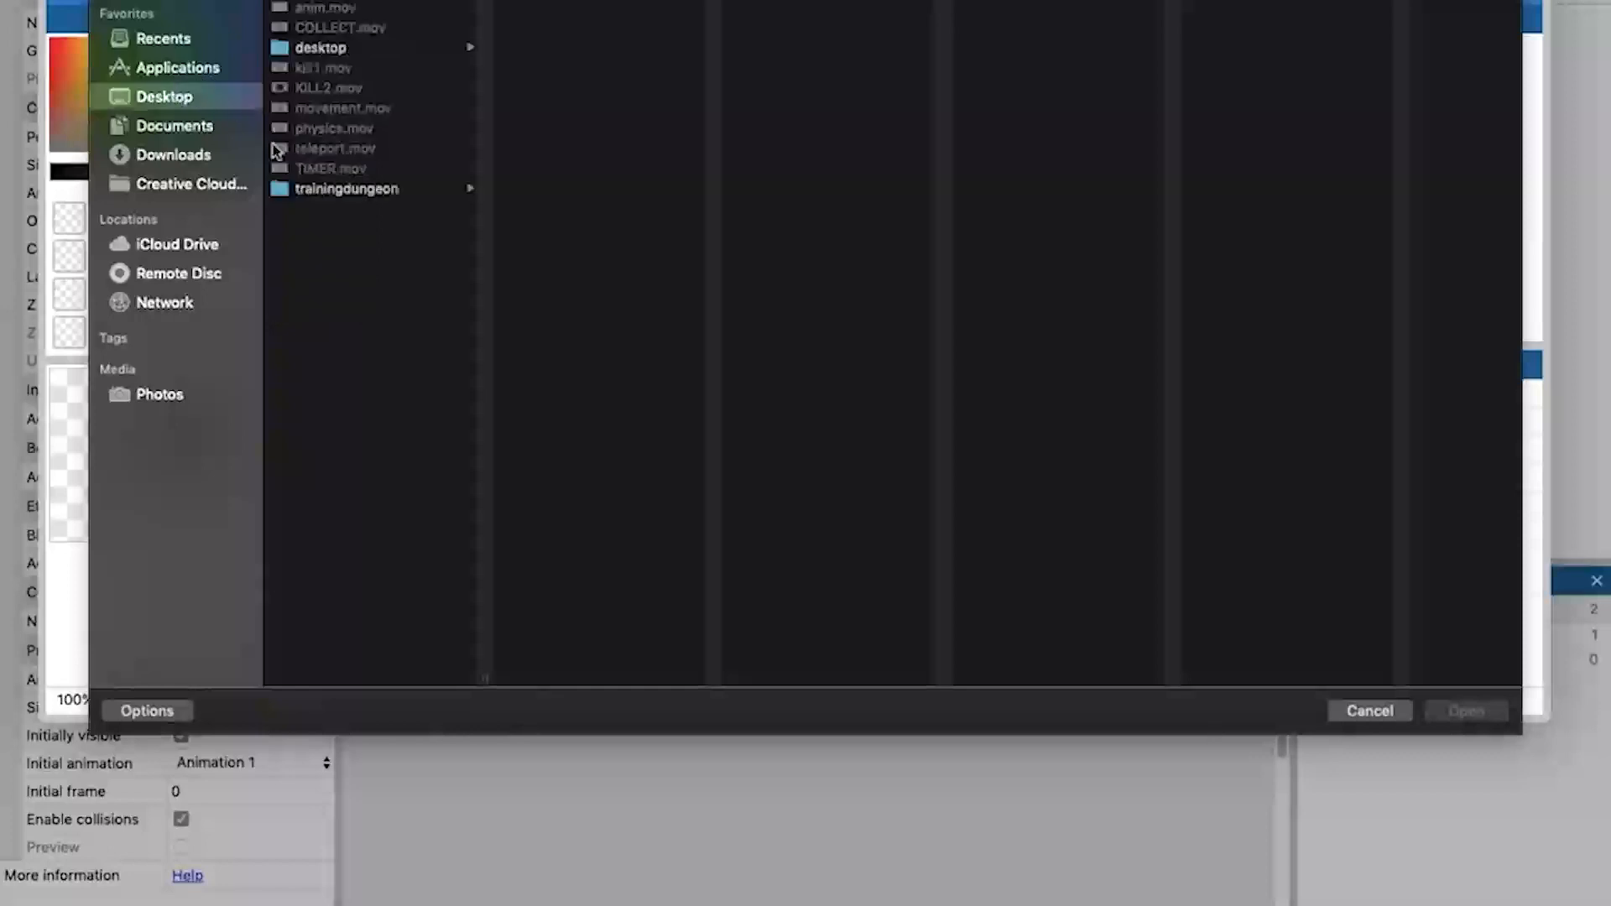
{"action": "left_click", "coordinate": [333, 190]}
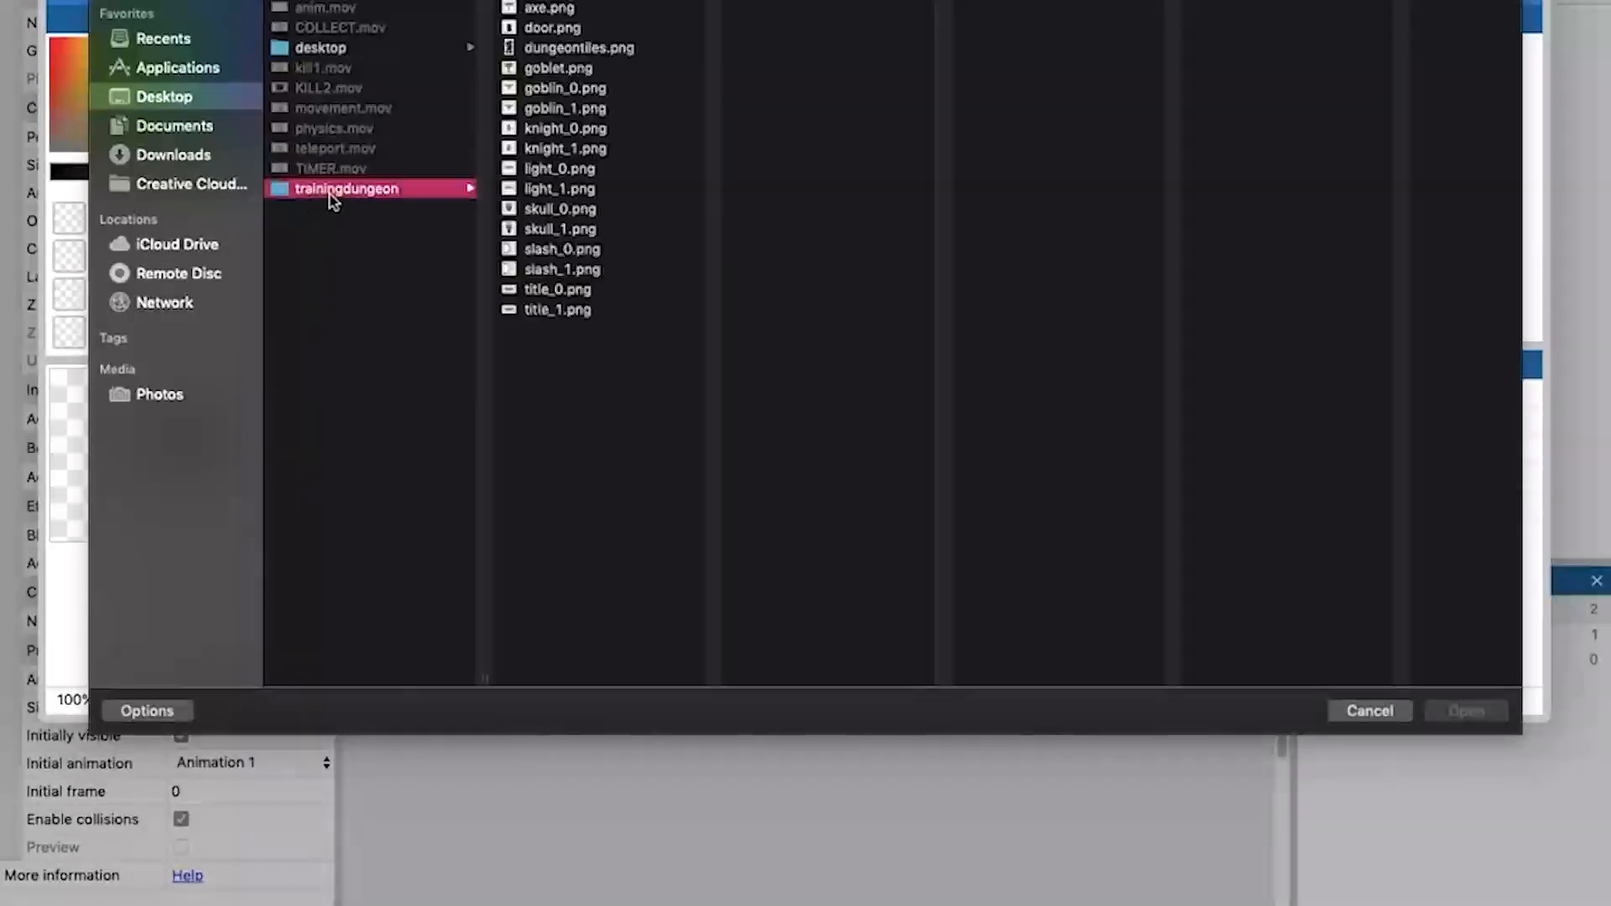
{"action": "left_click", "coordinate": [587, 131]}
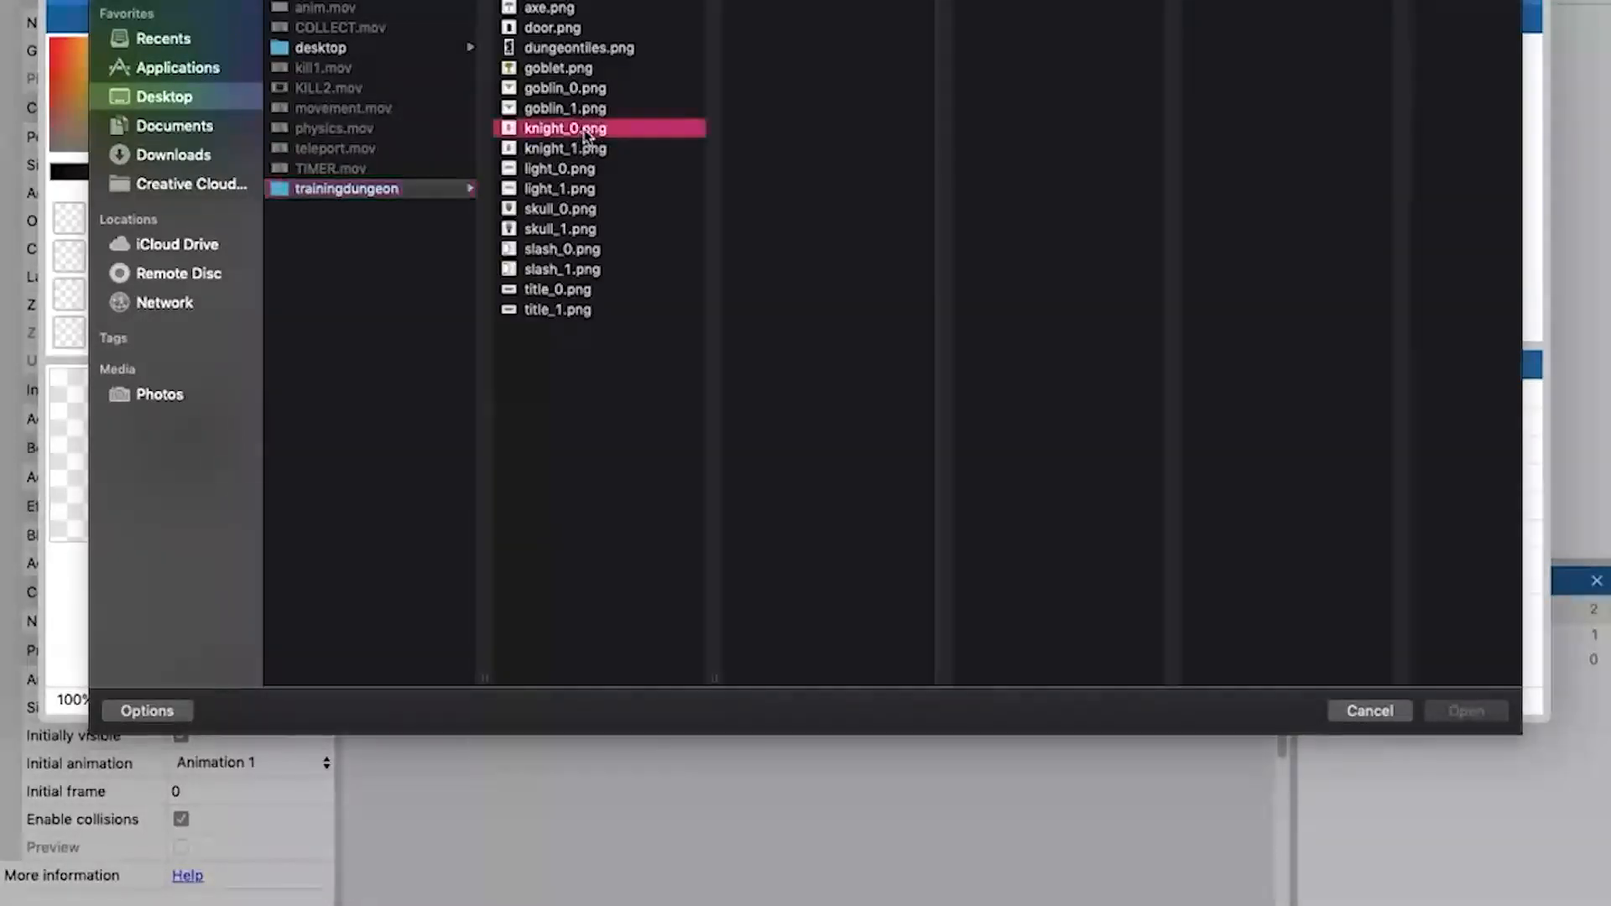
{"action": "left_click", "coordinate": [573, 149], "text": "shift"}
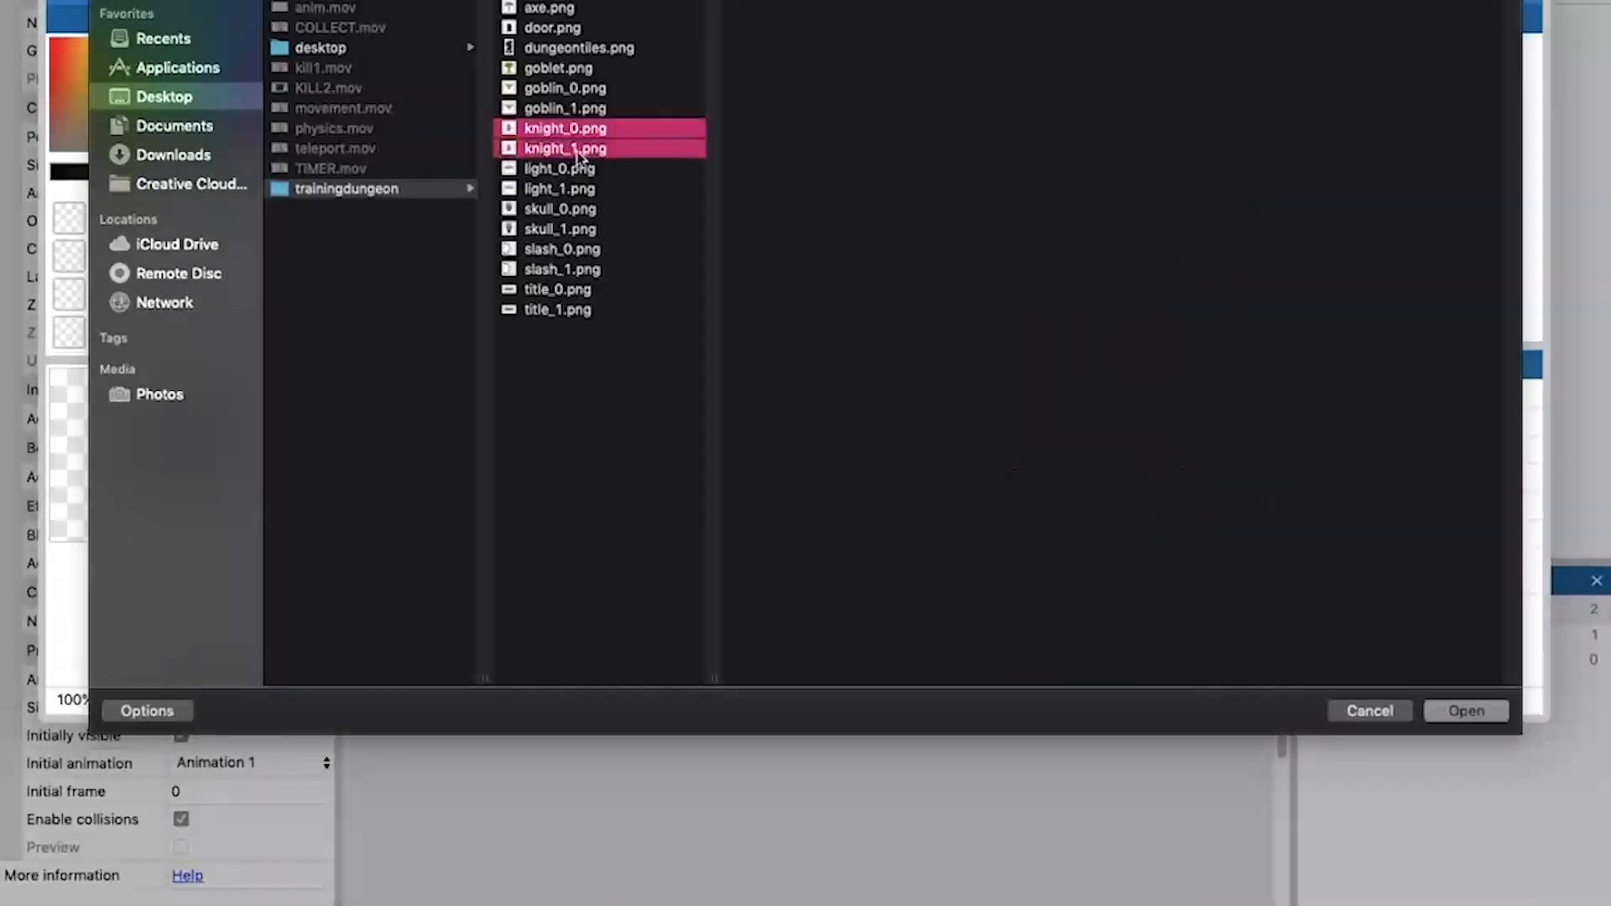
{"action": "left_click", "coordinate": [1481, 714]}
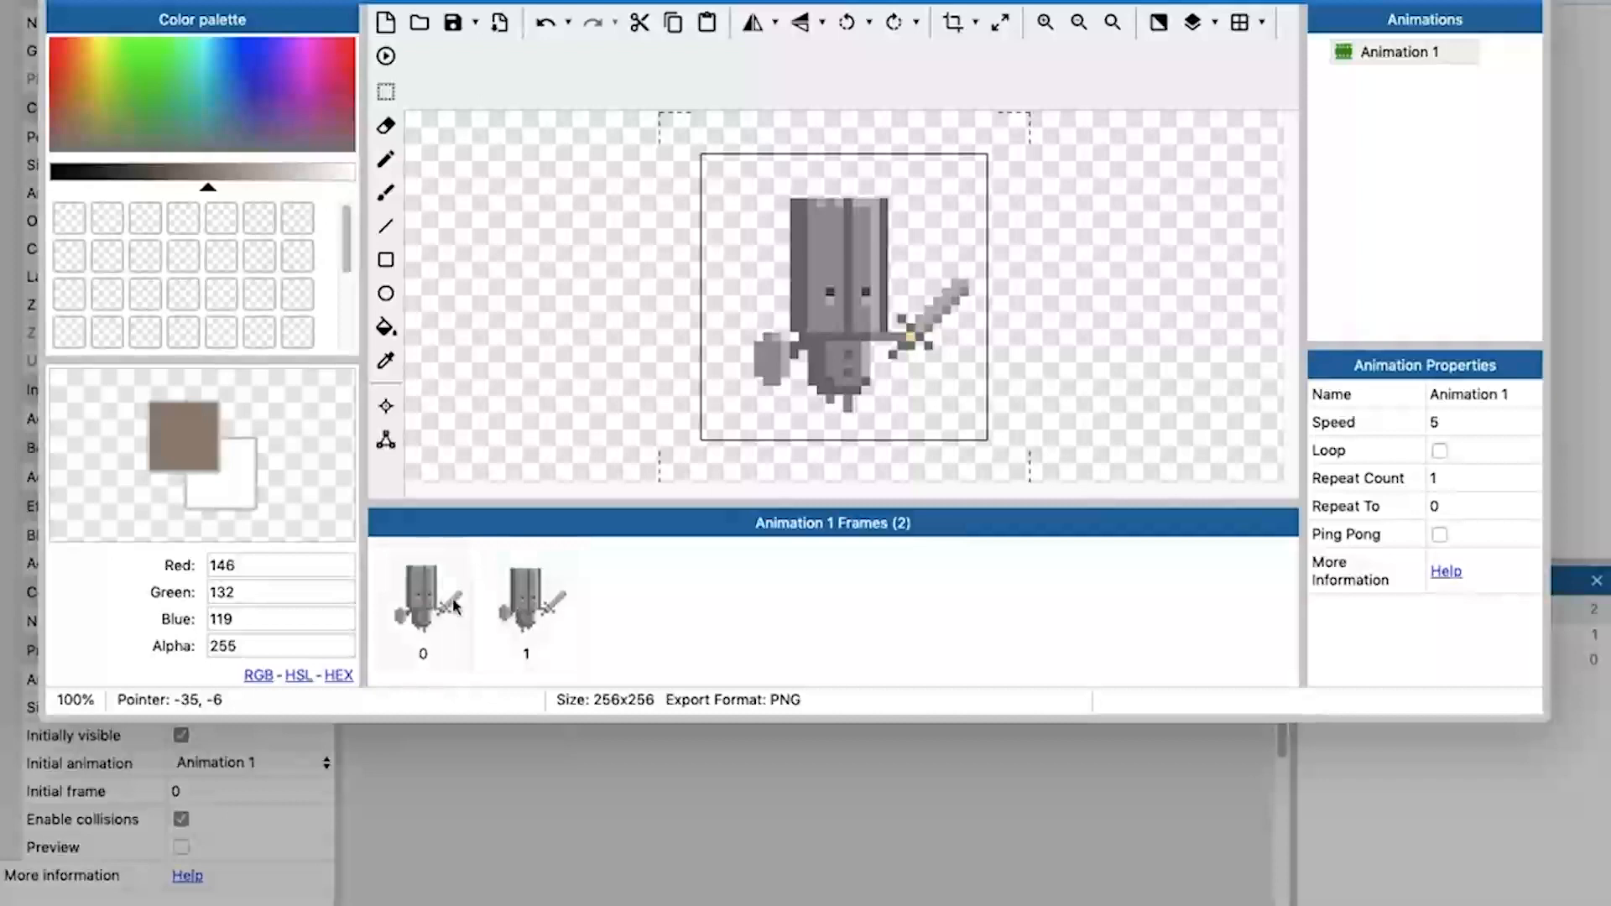
Set the knight's Animation 1 to loop, previewing the animation before and after the change.
{"action": "left_click", "coordinate": [386, 56]}
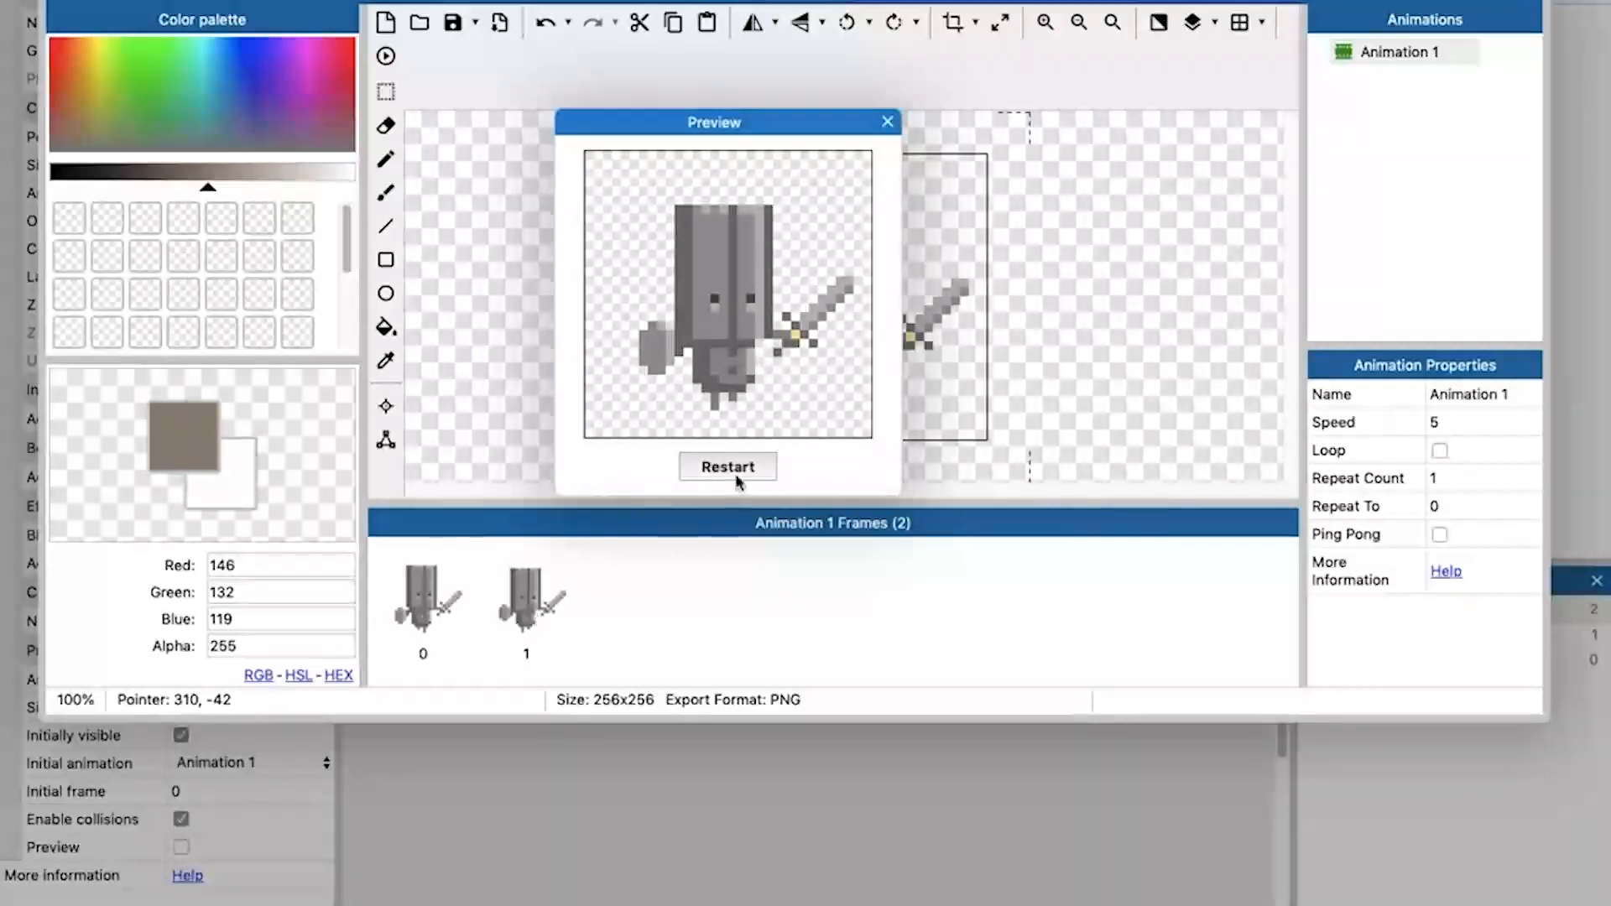
{"action": "left_click", "coordinate": [887, 121]}
{"action": "left_click", "coordinate": [1448, 475]}
{"action": "left_click", "coordinate": [1439, 453]}
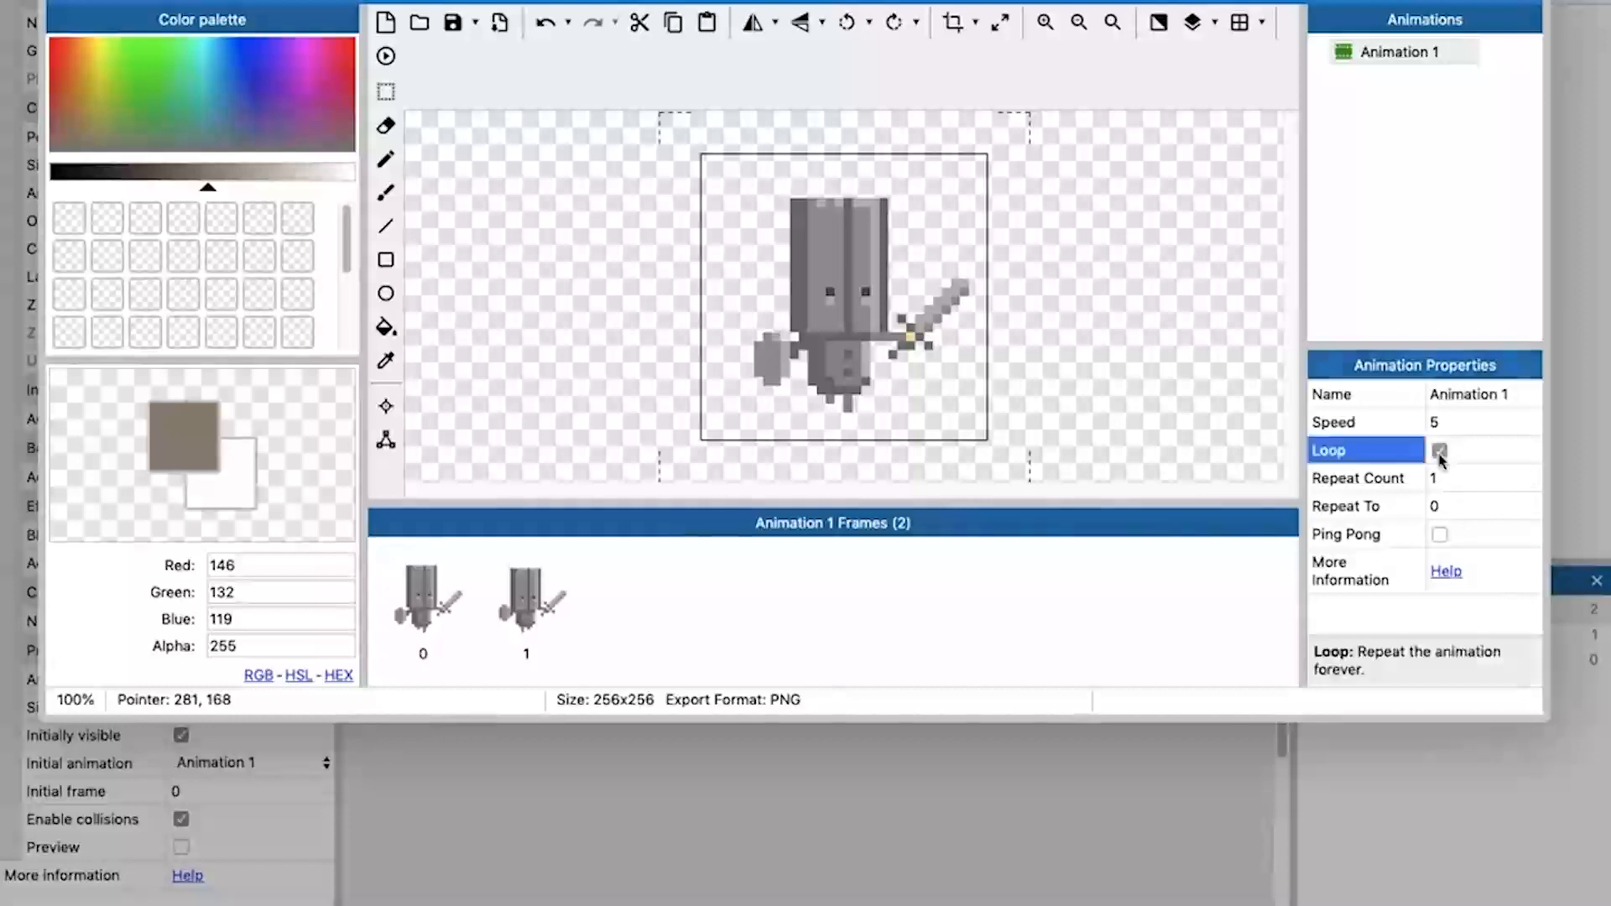
{"action": "left_click", "coordinate": [387, 58]}
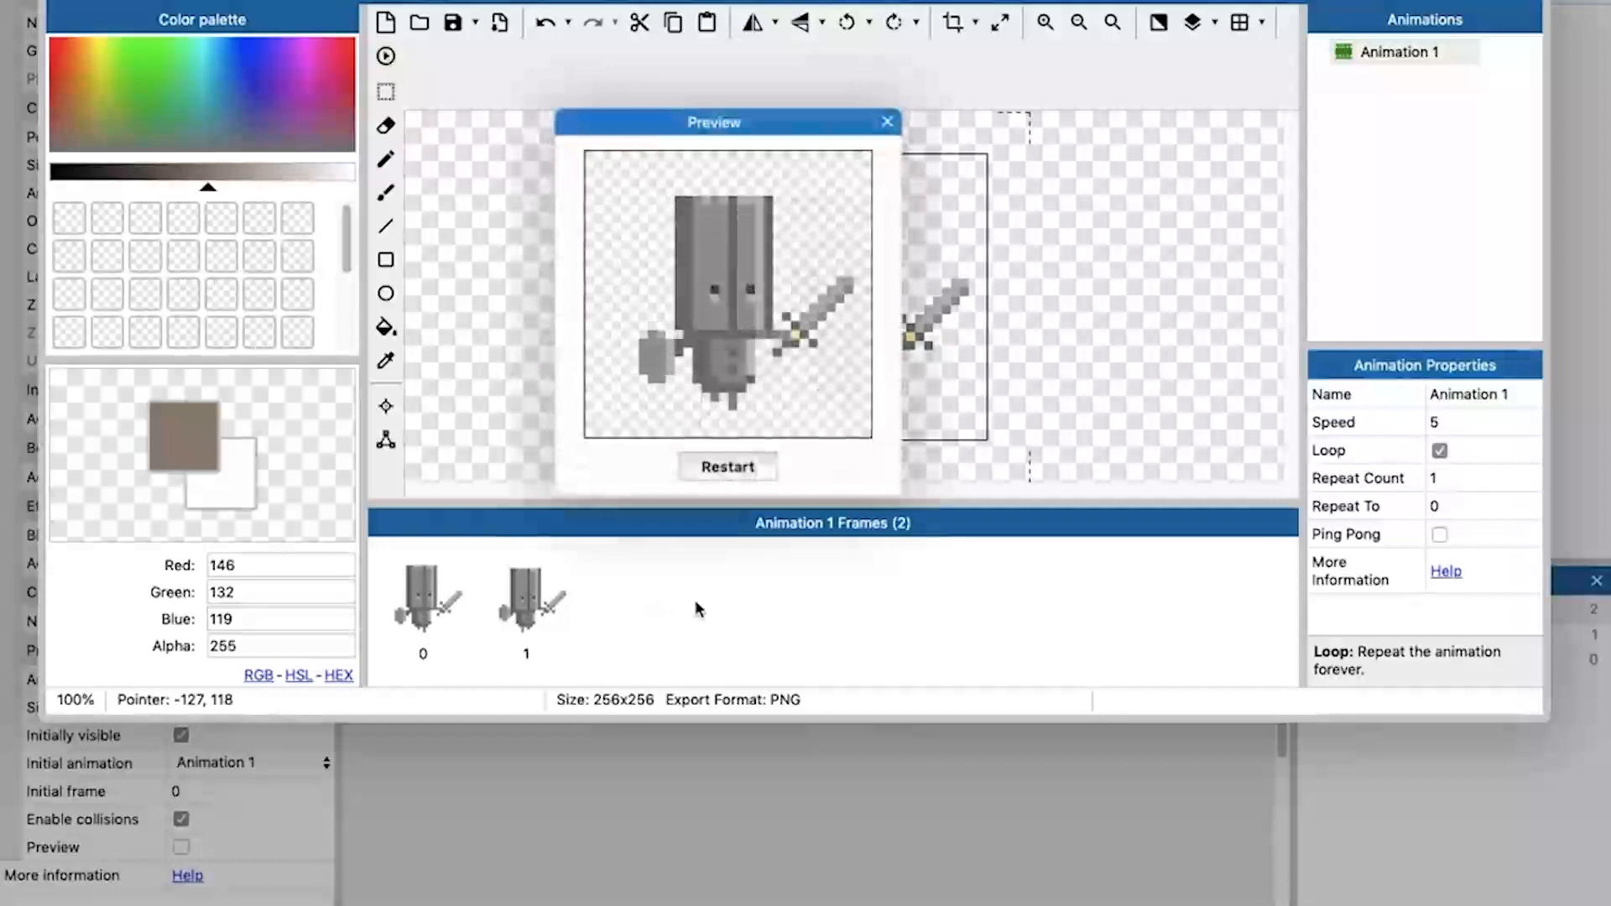
{"action": "left_click", "coordinate": [886, 123]}
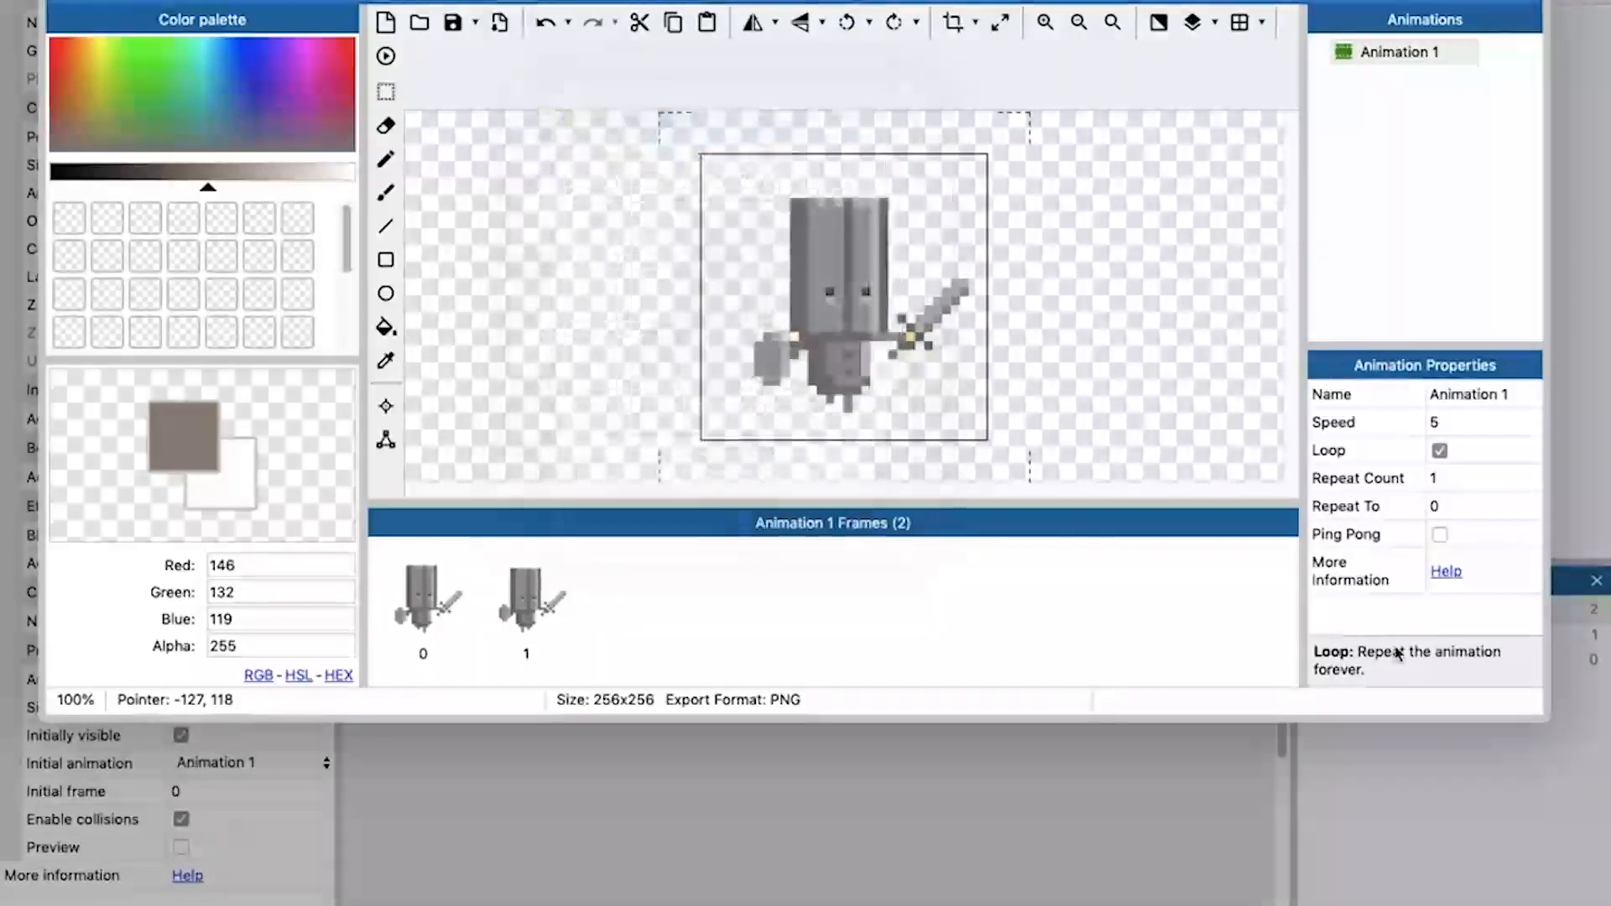
Set Animation 1's speed to 16 and preview the result.
{"action": "left_click", "coordinate": [1436, 422]}
{"action": "type", "text": "11"}
{"action": "left_click", "coordinate": [1520, 420]}
{"action": "left_click", "coordinate": [386, 60]}
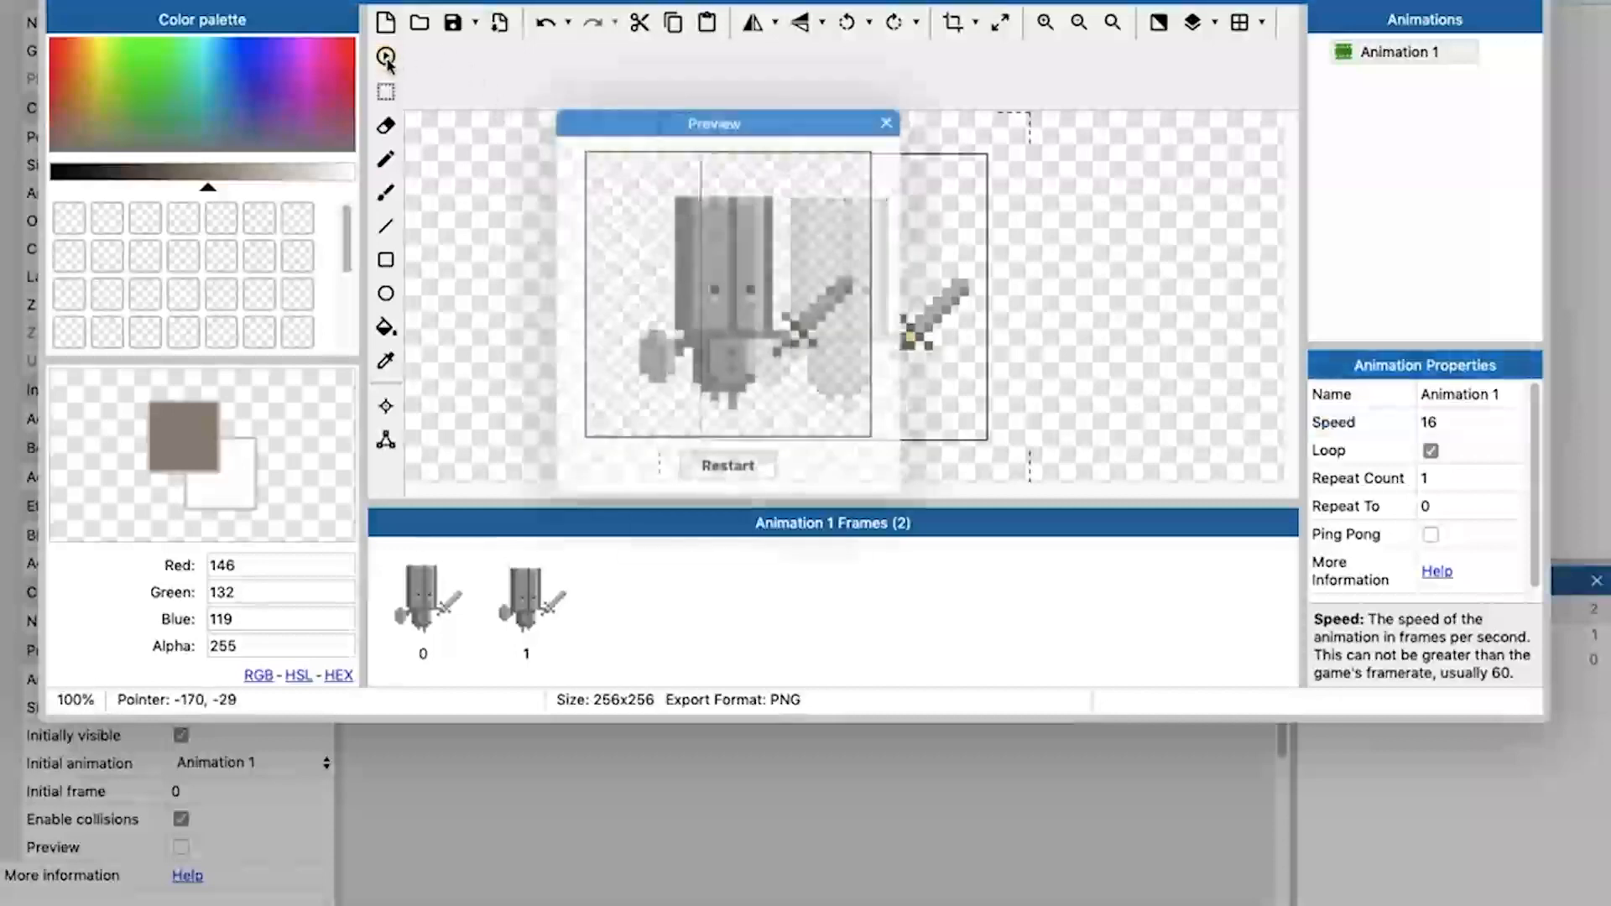
{"action": "left_click", "coordinate": [891, 123]}
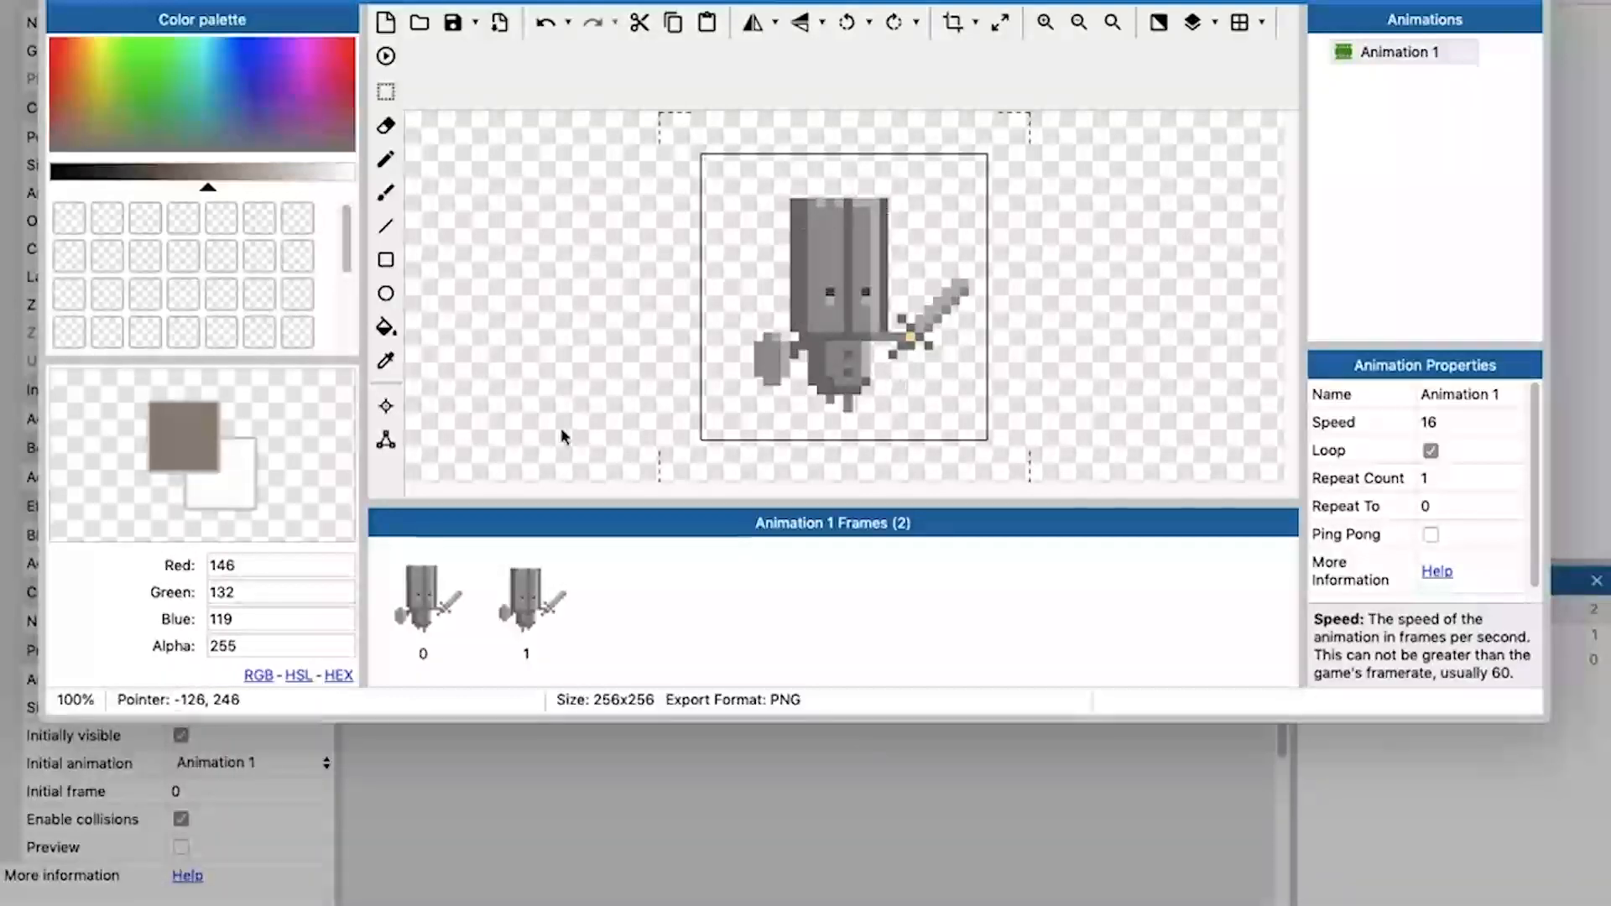
Square the top of frame 0's collision polygon to about 80, 41 and 164, 42, and pull its sword point in to the body.
{"action": "left_click", "coordinate": [386, 441]}
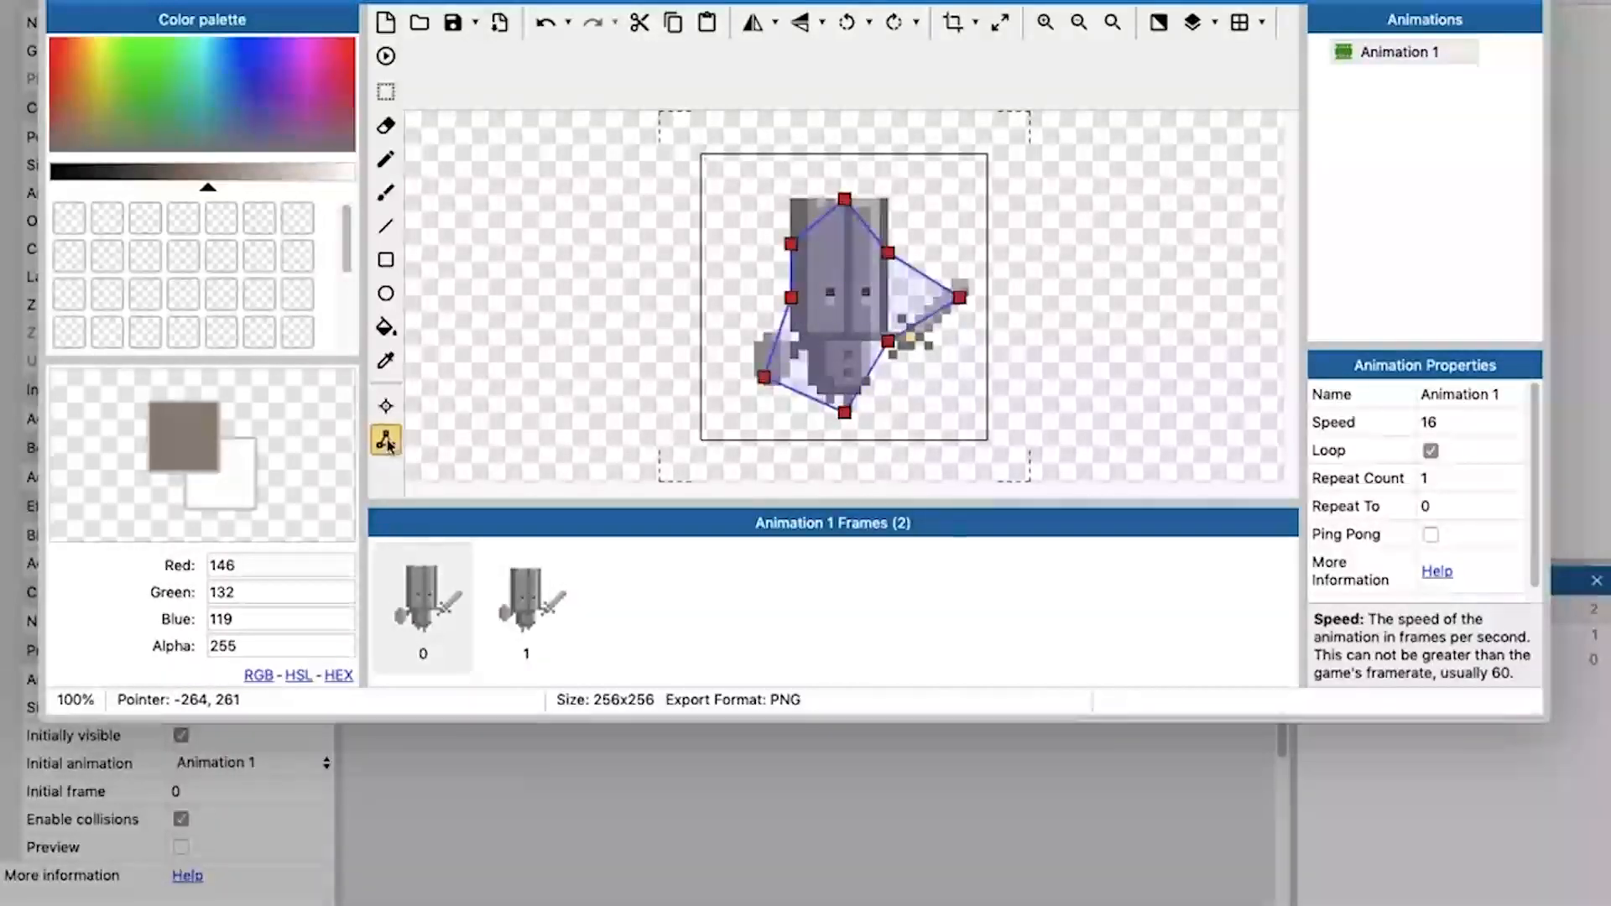
{"action": "left_click", "coordinate": [519, 575]}
{"action": "left_click", "coordinate": [417, 596]}
{"action": "left_click", "coordinate": [518, 587]}
{"action": "left_click", "coordinate": [422, 600]}
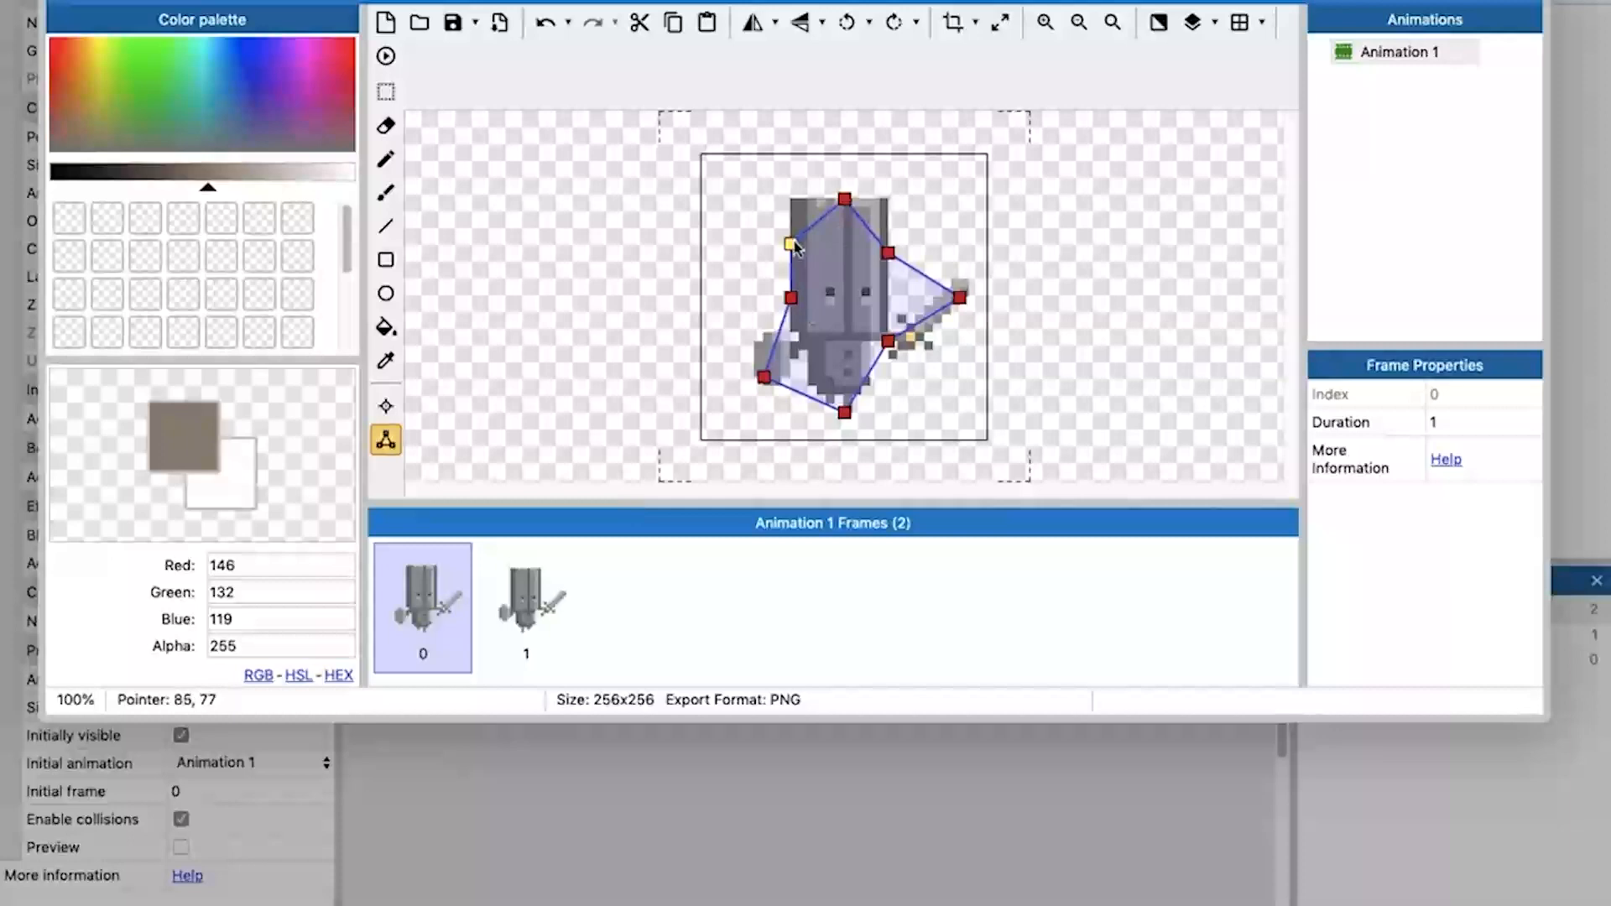
{"action": "left_click_drag", "start_coordinate": [791, 244], "coordinate": [793, 203]}
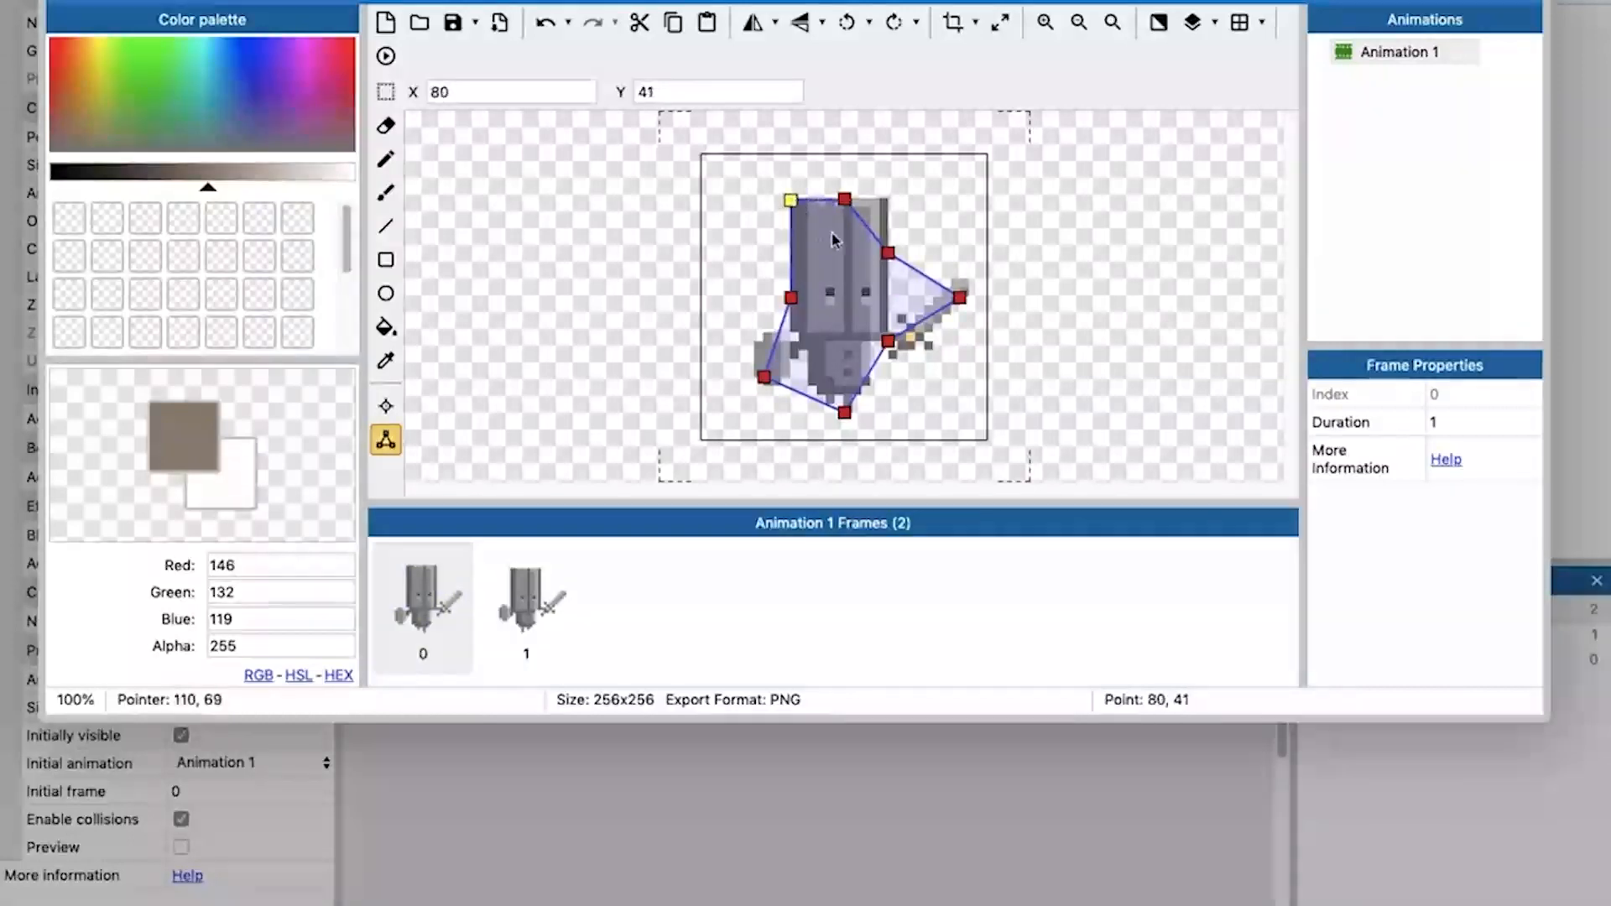
{"action": "left_click_drag", "start_coordinate": [887, 252], "coordinate": [892, 202]}
{"action": "left_click_drag", "start_coordinate": [961, 298], "coordinate": [888, 297]}
{"action": "left_click_drag", "start_coordinate": [893, 202], "coordinate": [885, 202]}
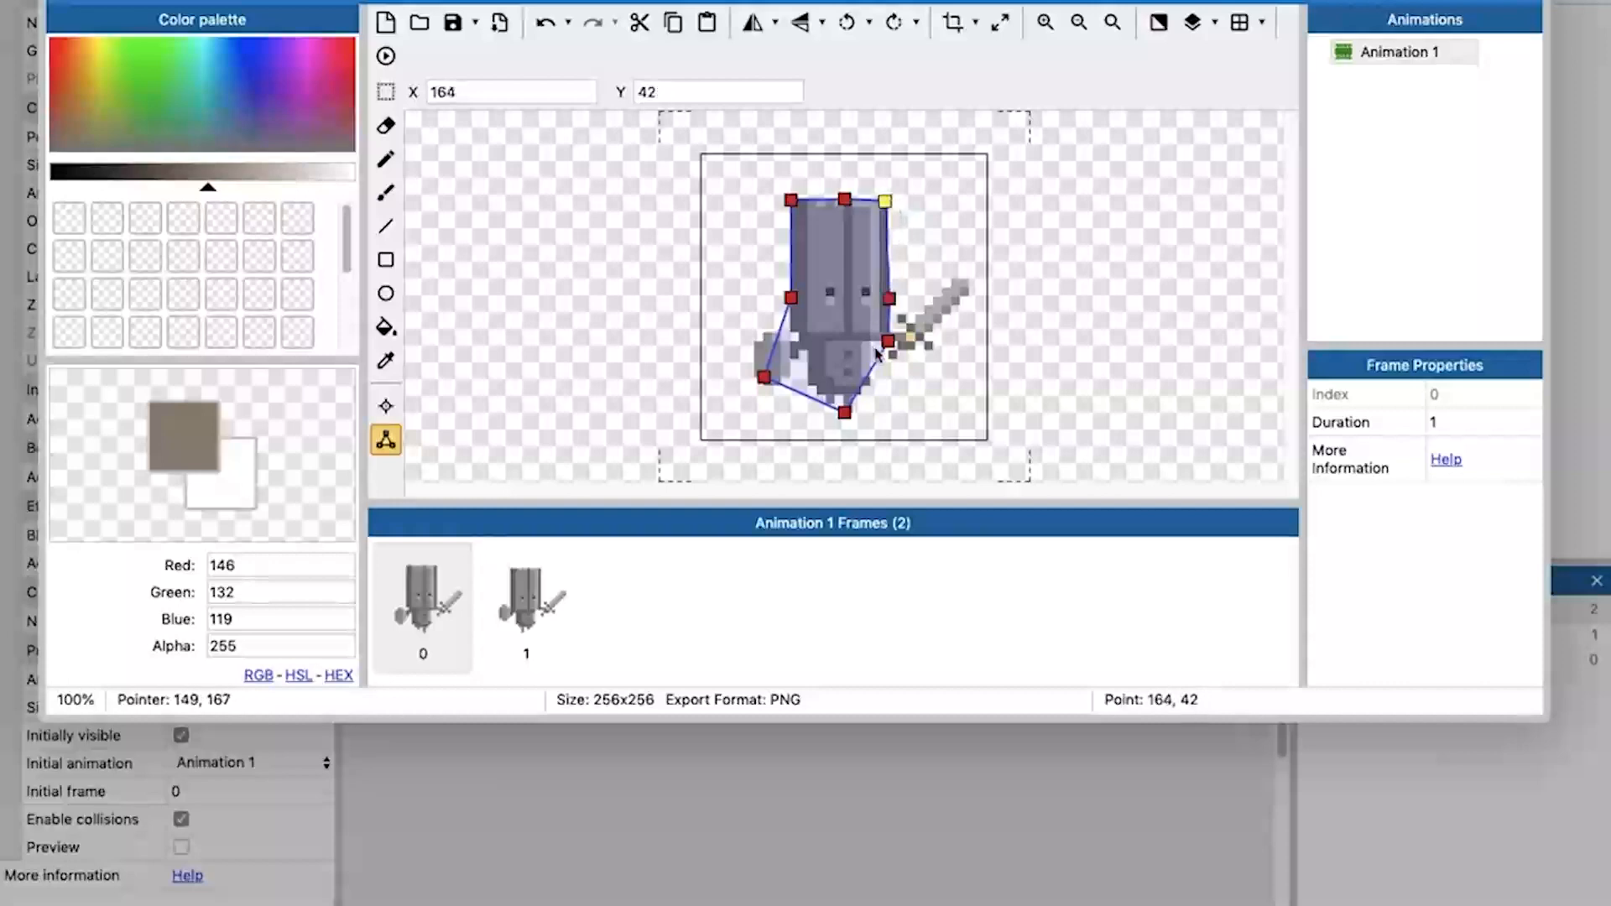
Move the two lowest points of frame 0's collision polygon to the body's lower corners, leaving out the shield.
{"action": "left_click_drag", "start_coordinate": [844, 411], "coordinate": [891, 420]}
{"action": "left_click", "coordinate": [772, 388]}
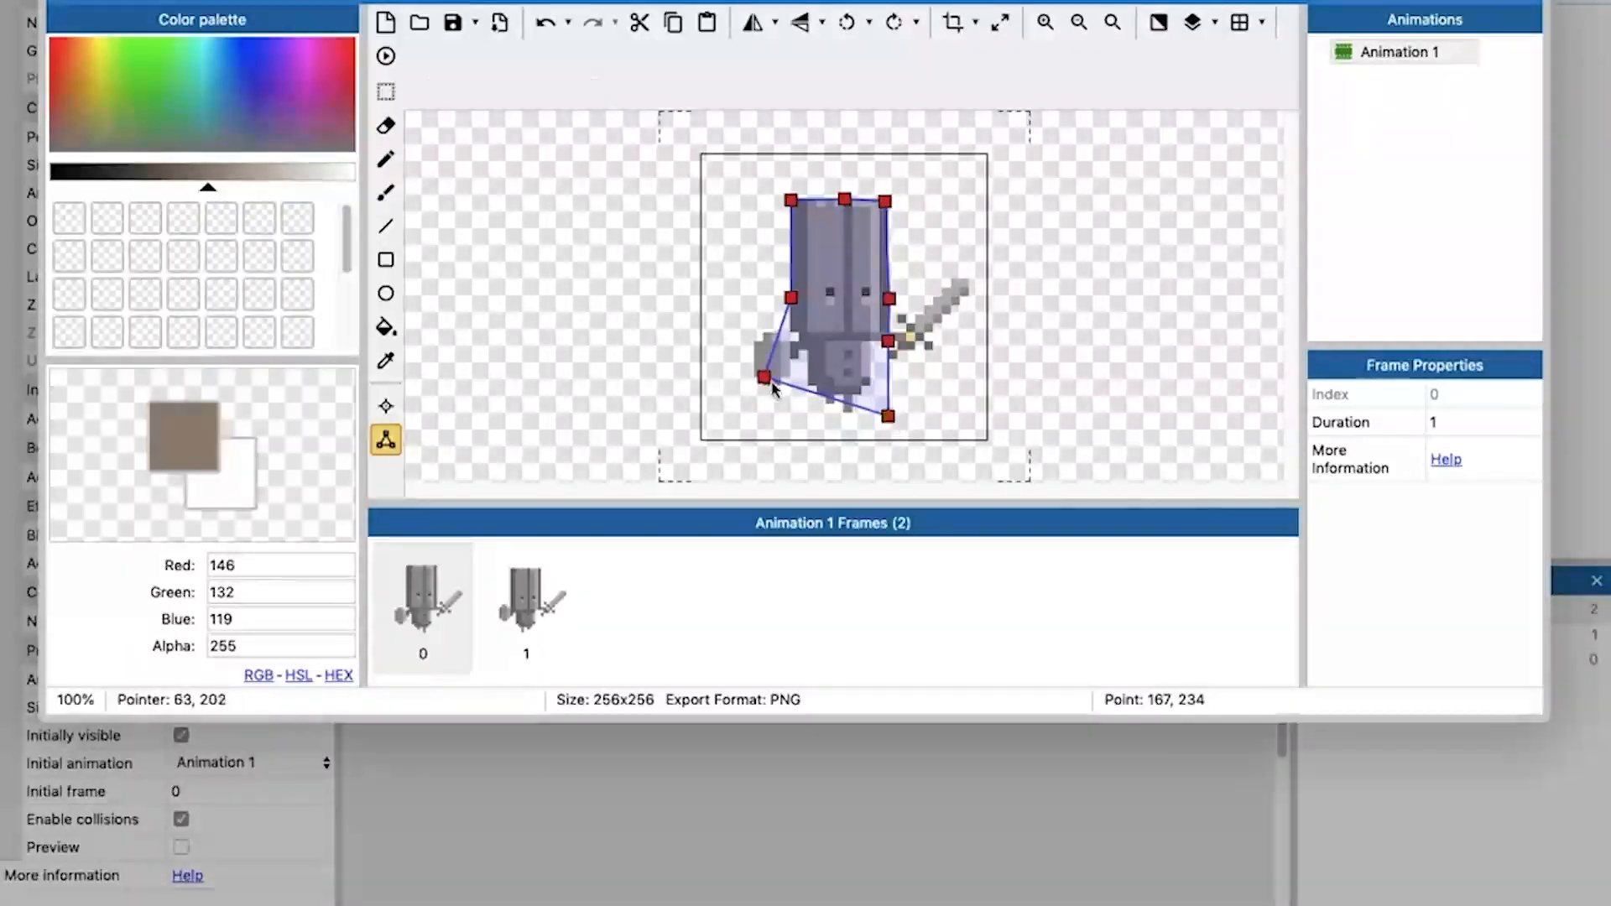
{"action": "left_click_drag", "start_coordinate": [764, 377], "coordinate": [795, 419]}
{"action": "left_click", "coordinate": [790, 344]}
Fit frame 1's four-point collision polygon around the knight's helmet and body, excluding the shield and sword.
{"action": "left_click_drag", "start_coordinate": [714, 176], "coordinate": [754, 194]}
{"action": "left_click_drag", "start_coordinate": [703, 442], "coordinate": [798, 412]}
{"action": "left_click_drag", "start_coordinate": [757, 196], "coordinate": [790, 209]}
{"action": "left_click_drag", "start_coordinate": [987, 155], "coordinate": [892, 211]}
{"action": "left_click_drag", "start_coordinate": [988, 440], "coordinate": [793, 418]}
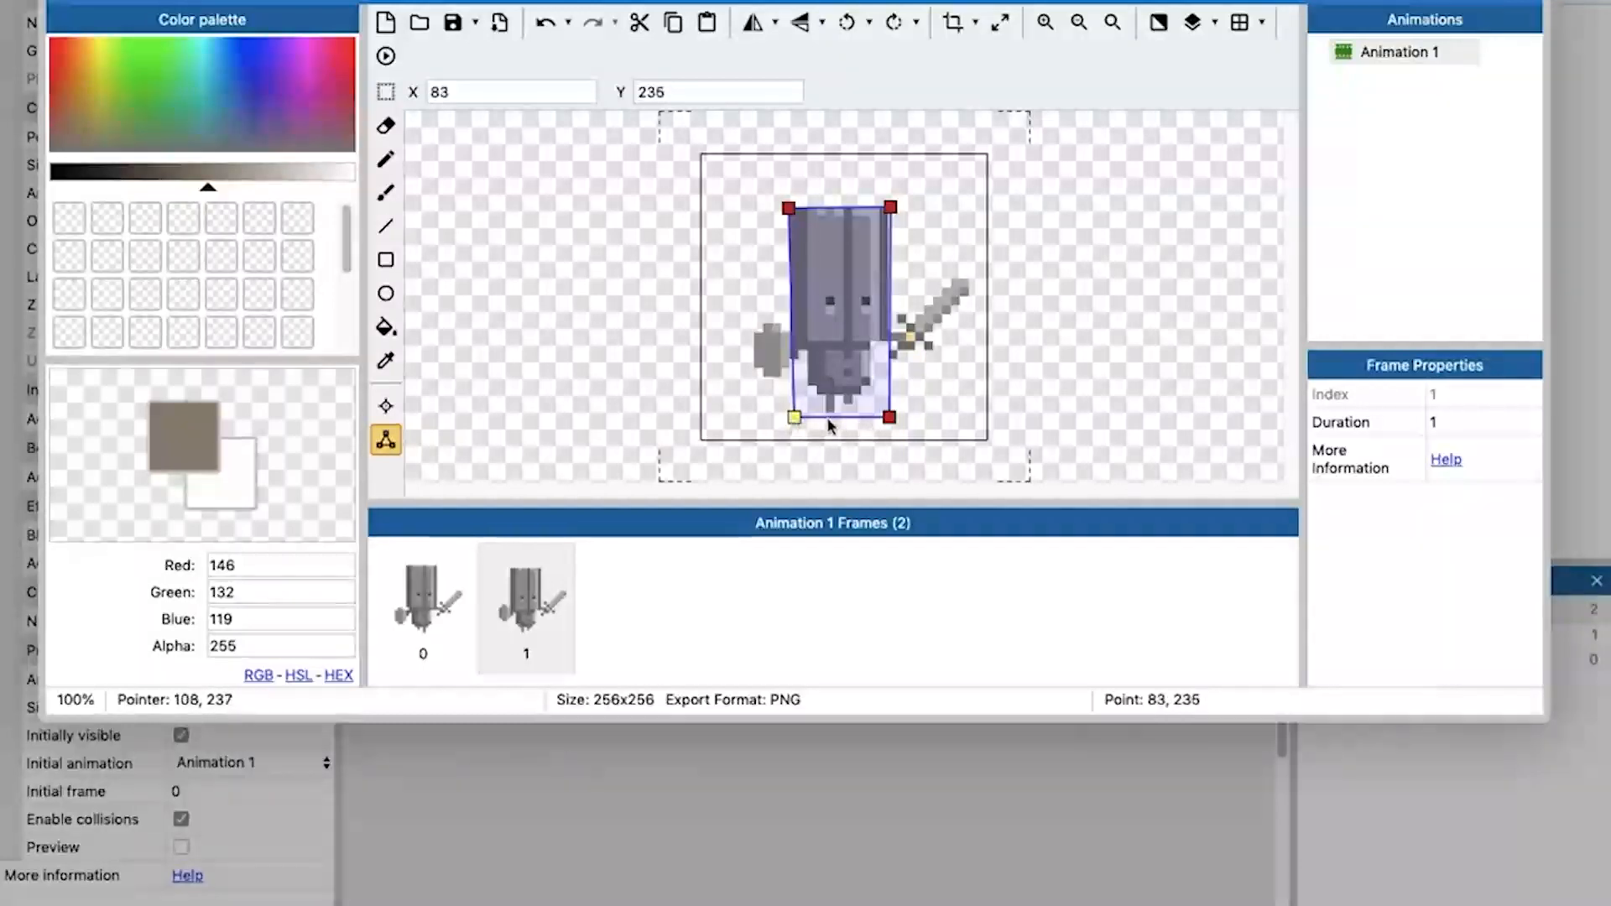
Copy the Y value 235 from frame 1's lower-left collision point and apply it to both lowest collision points of frame 0.
{"action": "left_click", "coordinate": [654, 87]}
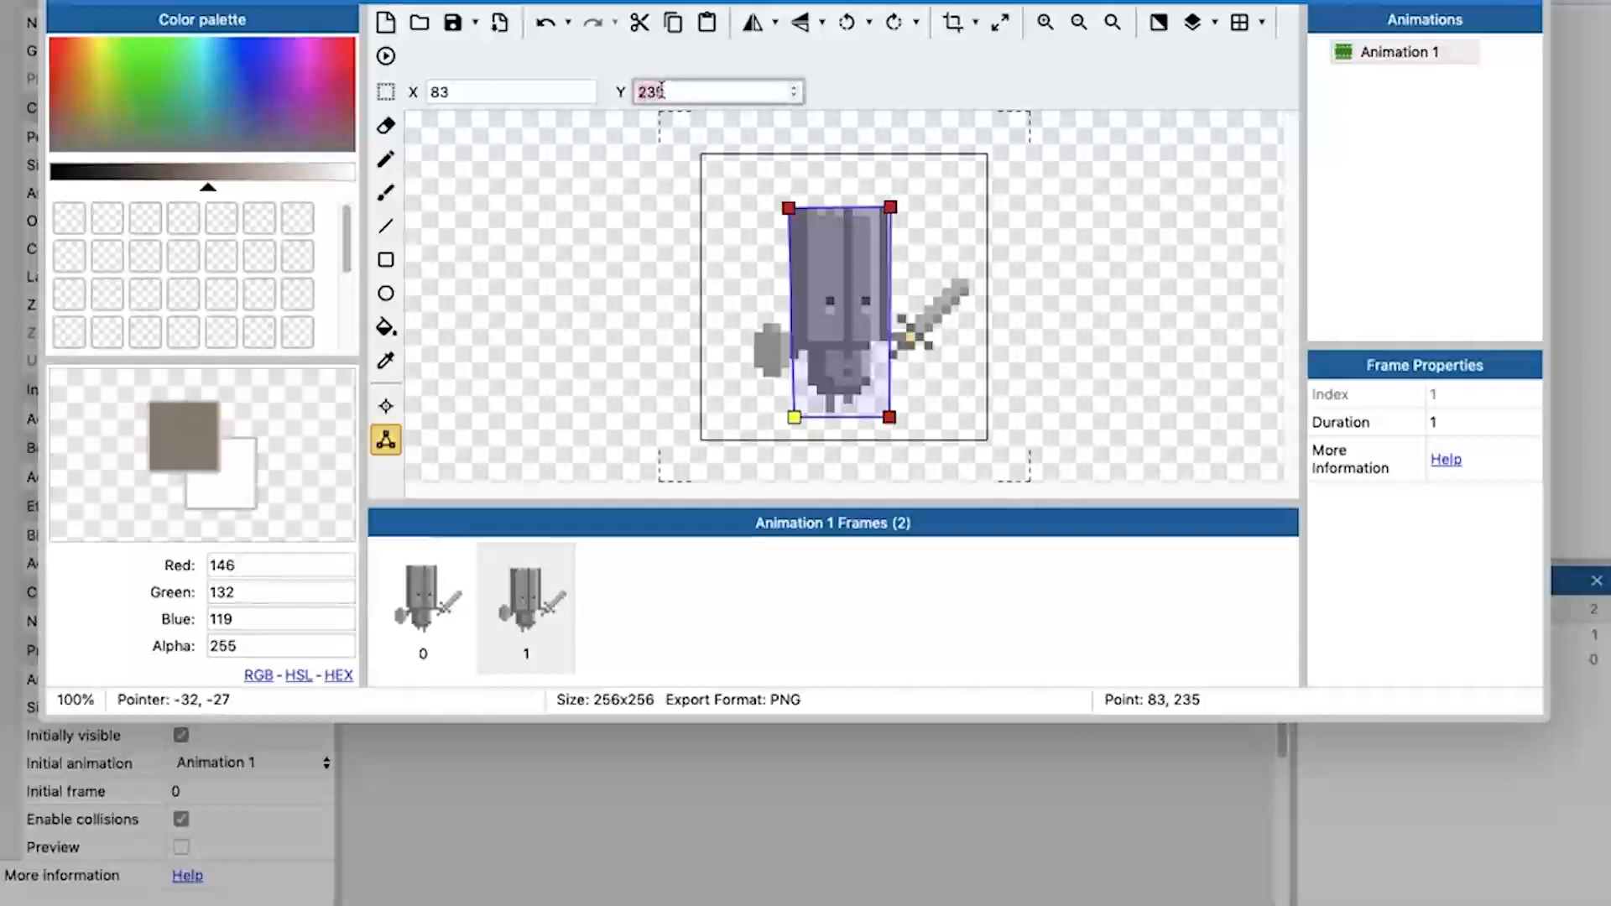
{"action": "right_click", "coordinate": [662, 90]}
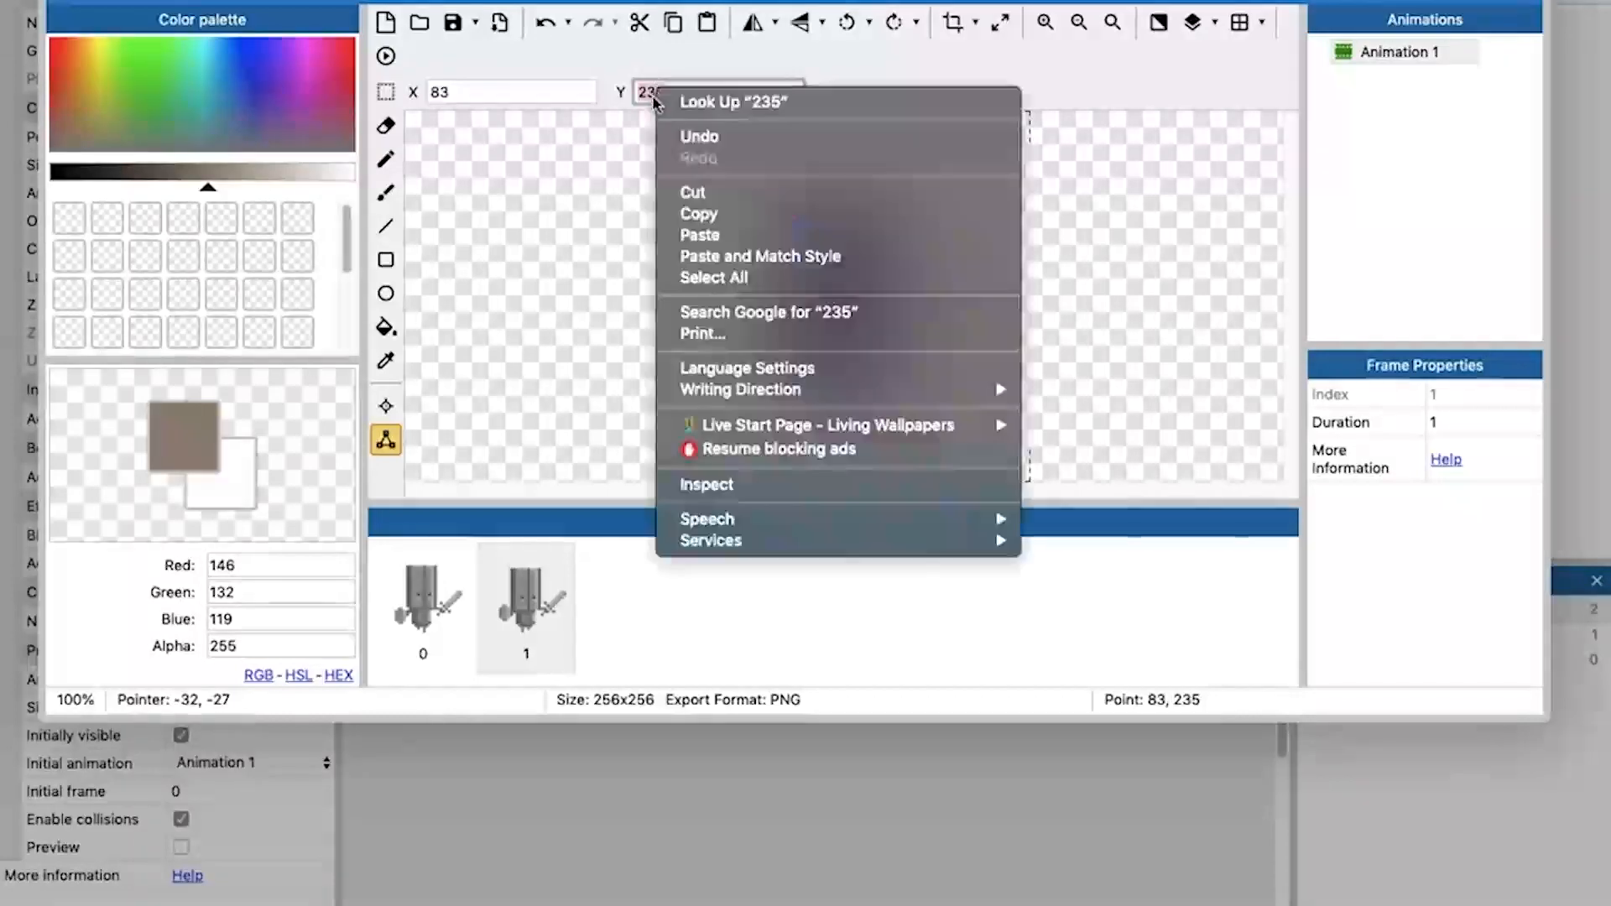
{"action": "left_click", "coordinate": [713, 217]}
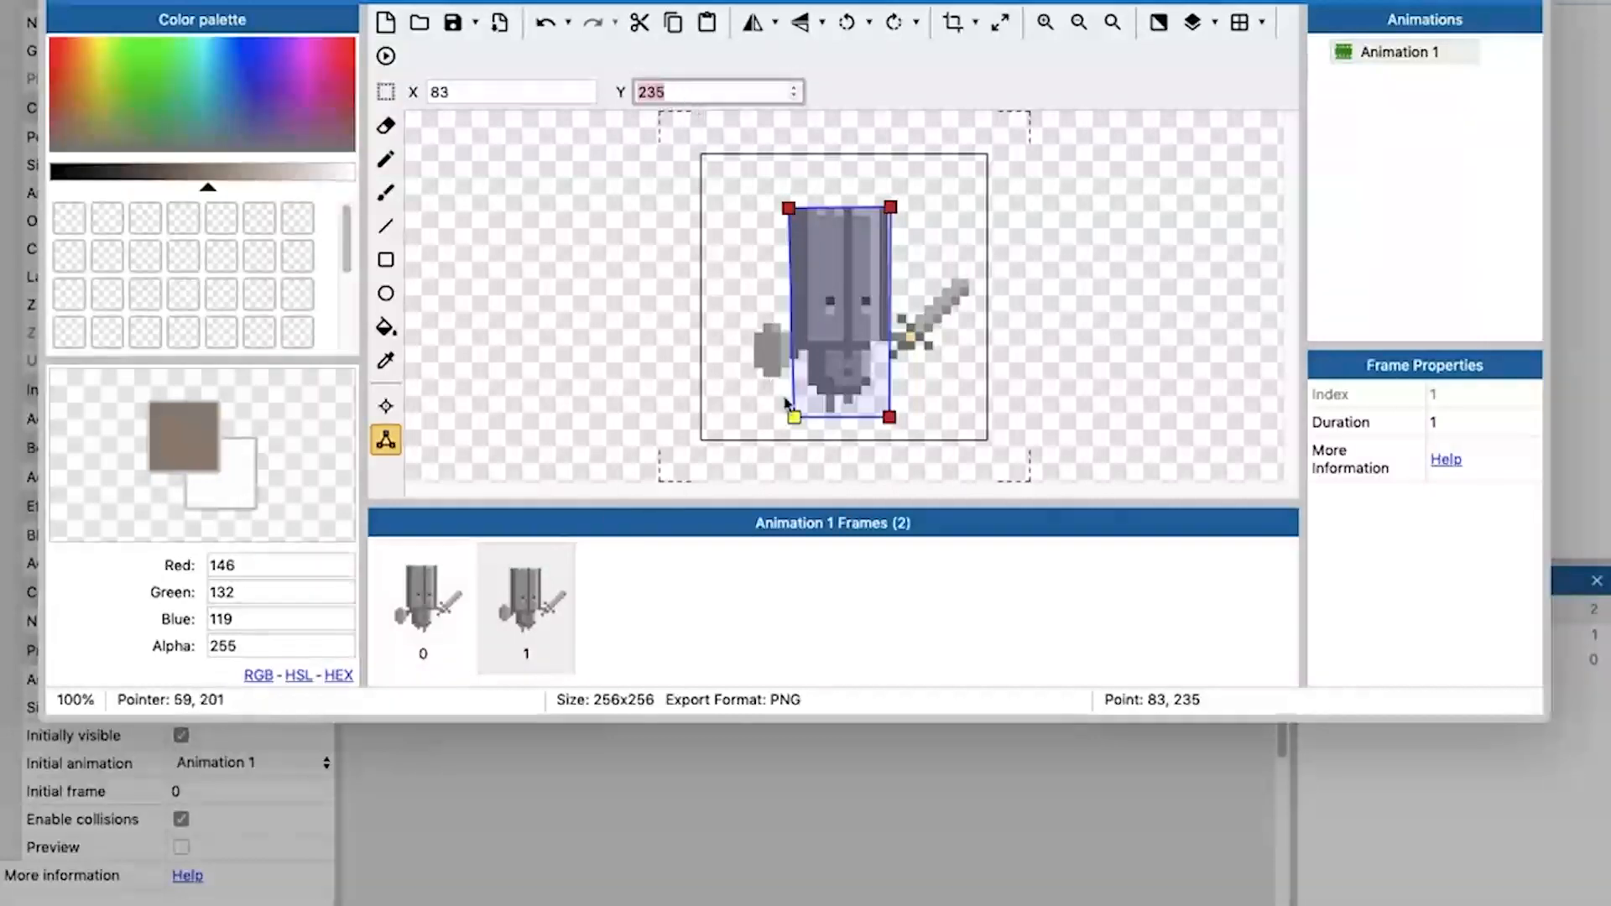
{"action": "left_click", "coordinate": [794, 418]}
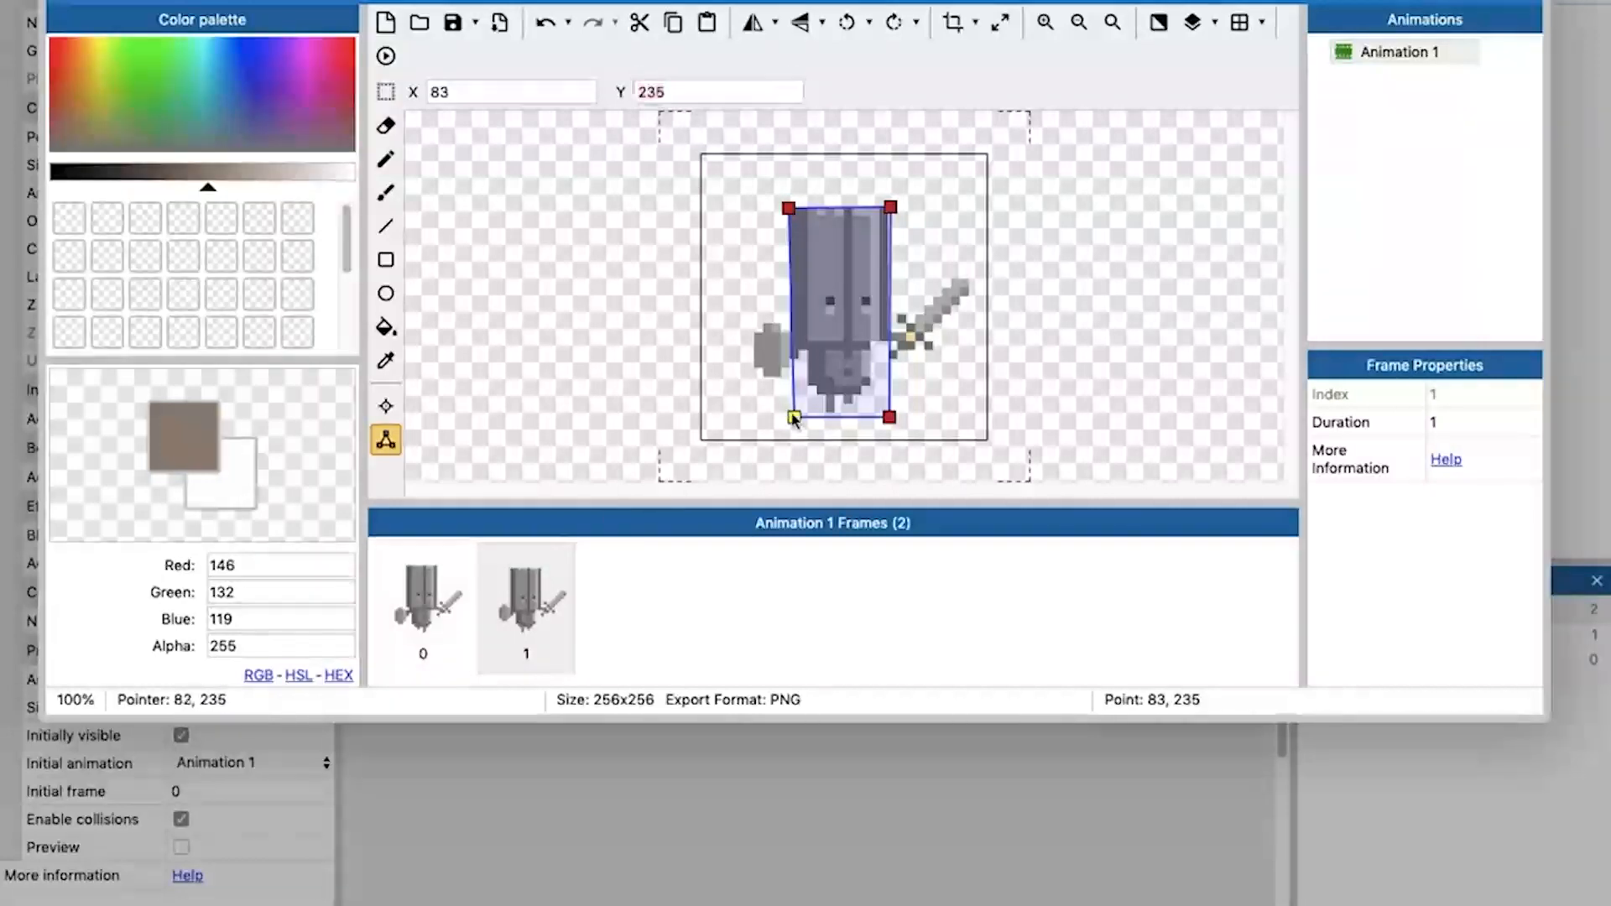
{"action": "left_click", "coordinate": [890, 418]}
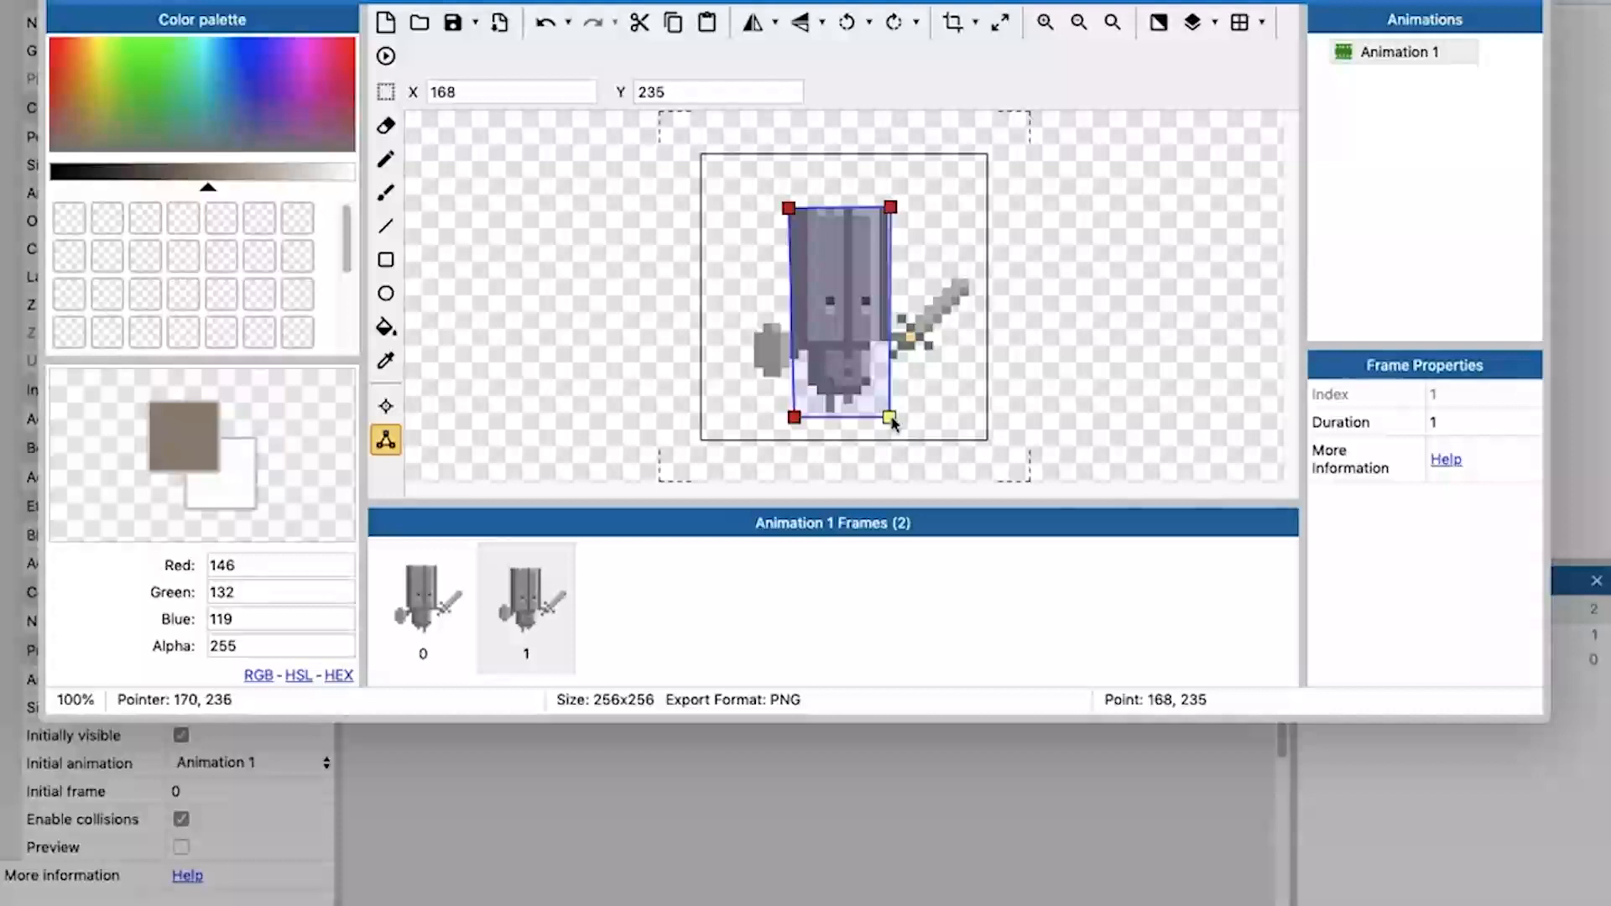
{"action": "left_click", "coordinate": [427, 585]}
{"action": "left_click", "coordinate": [794, 416]}
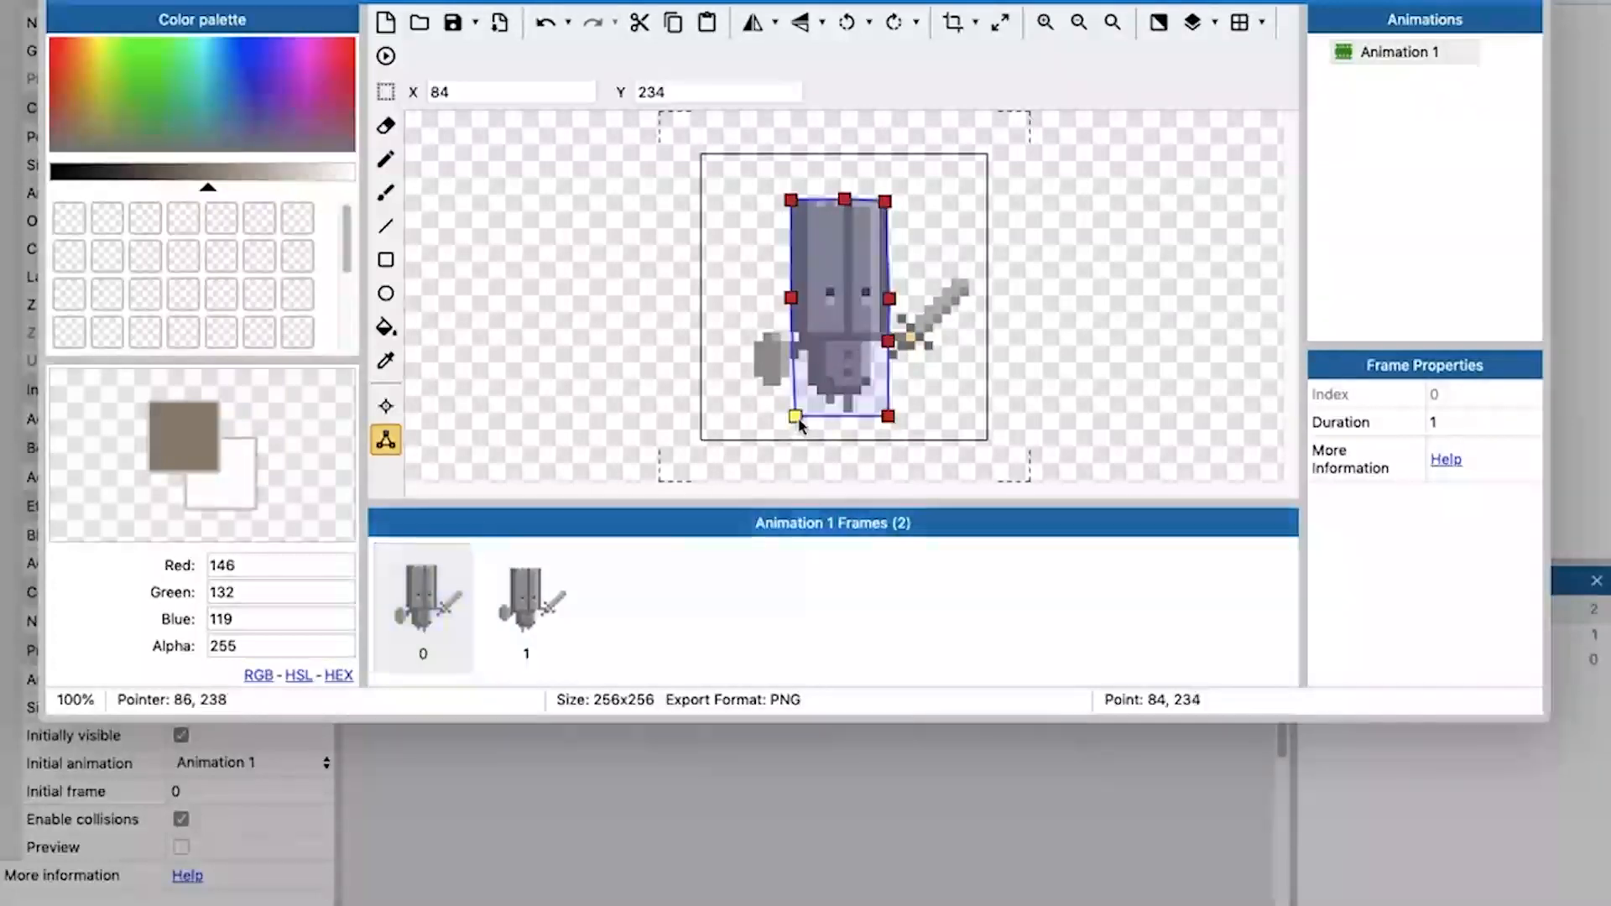
{"action": "right_click", "coordinate": [665, 93]}
{"action": "left_click", "coordinate": [709, 232]}
{"action": "left_click", "coordinate": [887, 414]}
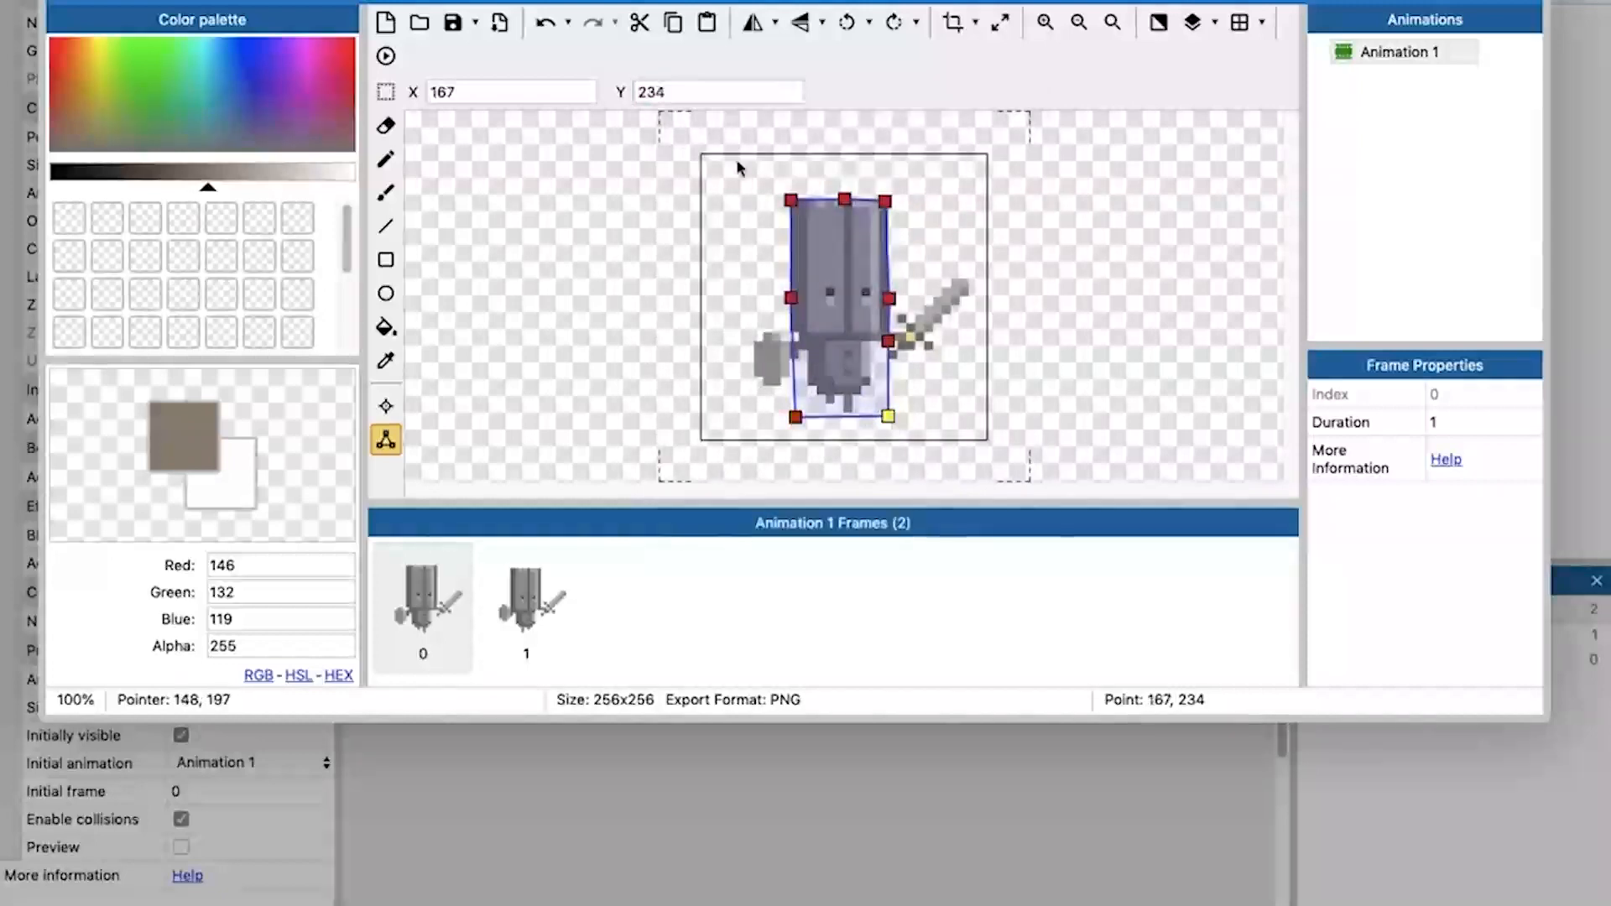
{"action": "right_click", "coordinate": [664, 99]}
{"action": "left_click", "coordinate": [748, 241]}
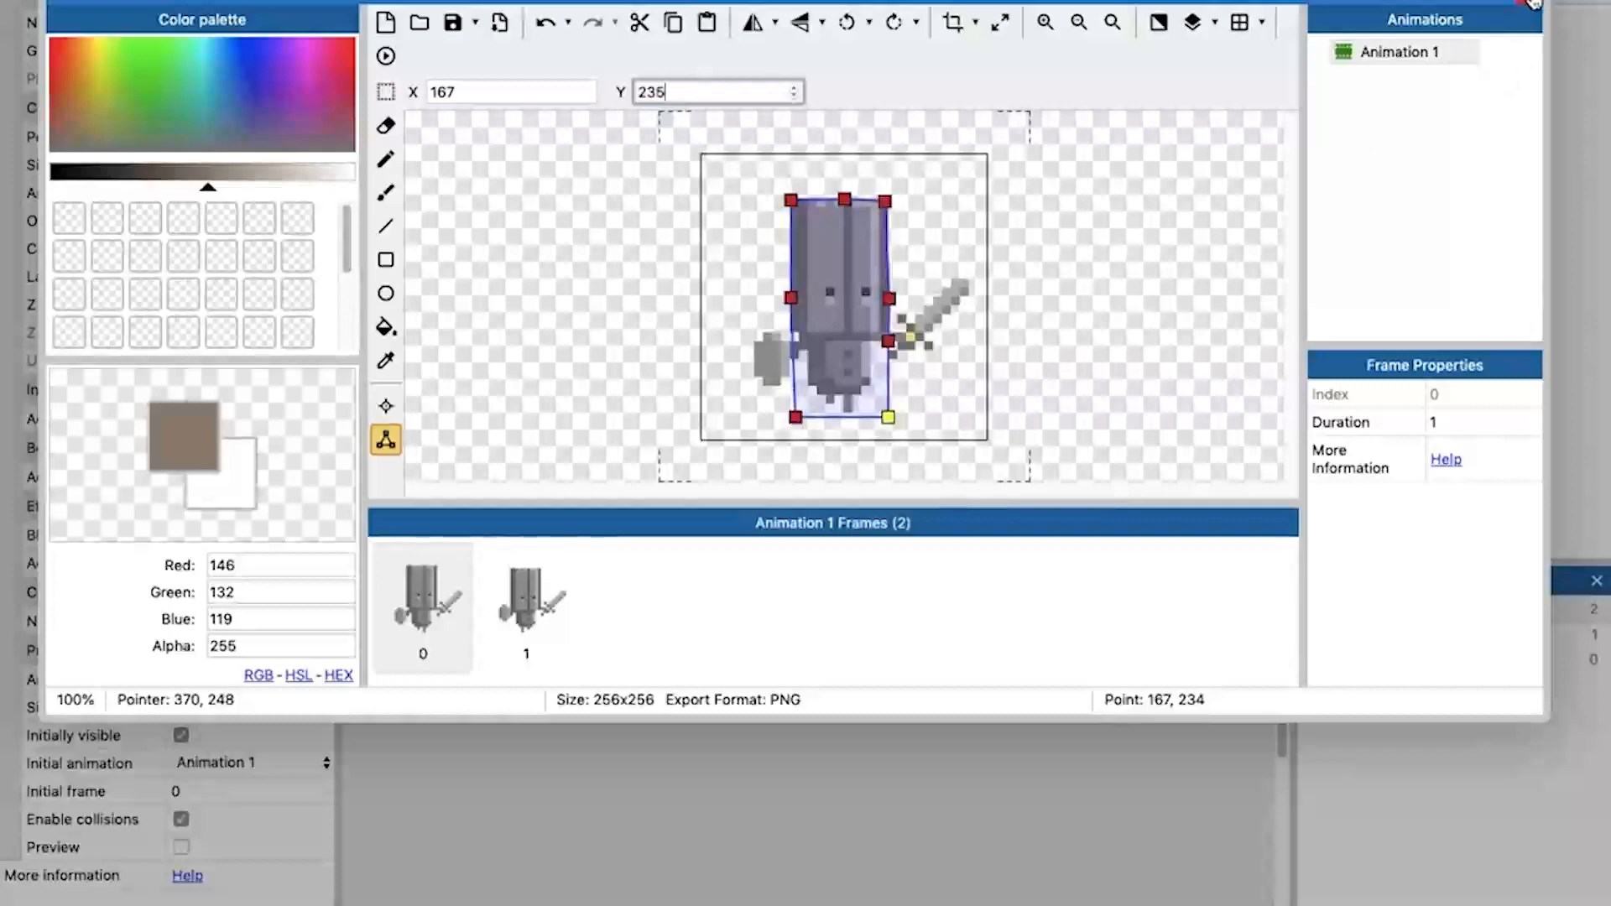
Close the animation editor, shrink the knight sprite to about 137 x 137 and place it at about 359, 368.
{"action": "right_click", "coordinate": [1380, 119]}
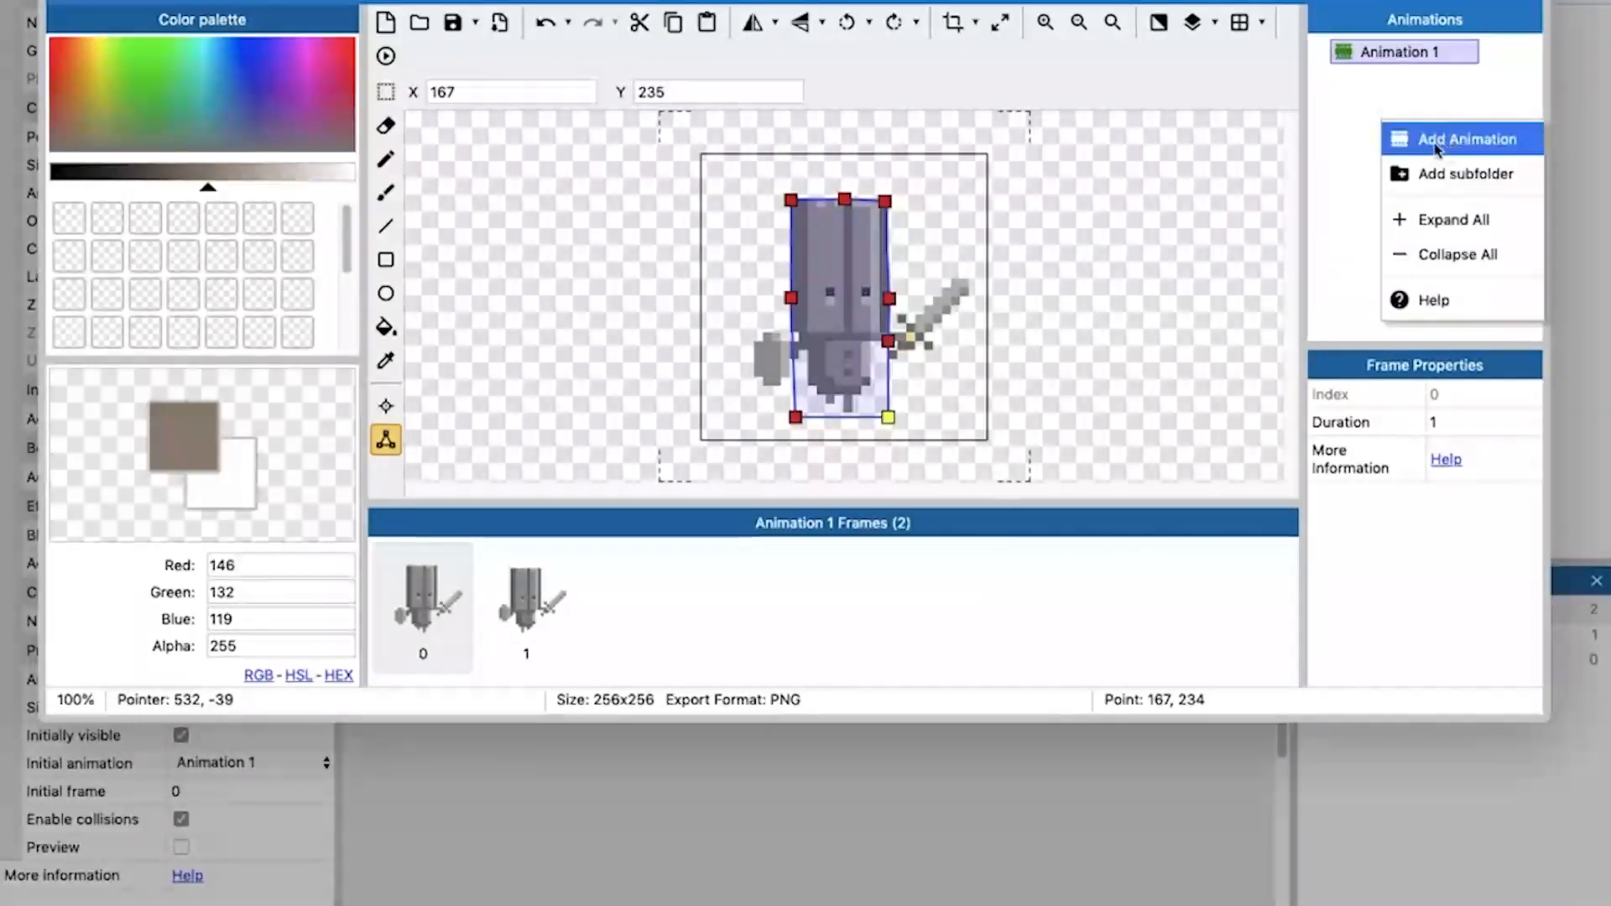
{"action": "left_click", "coordinate": [1404, 101]}
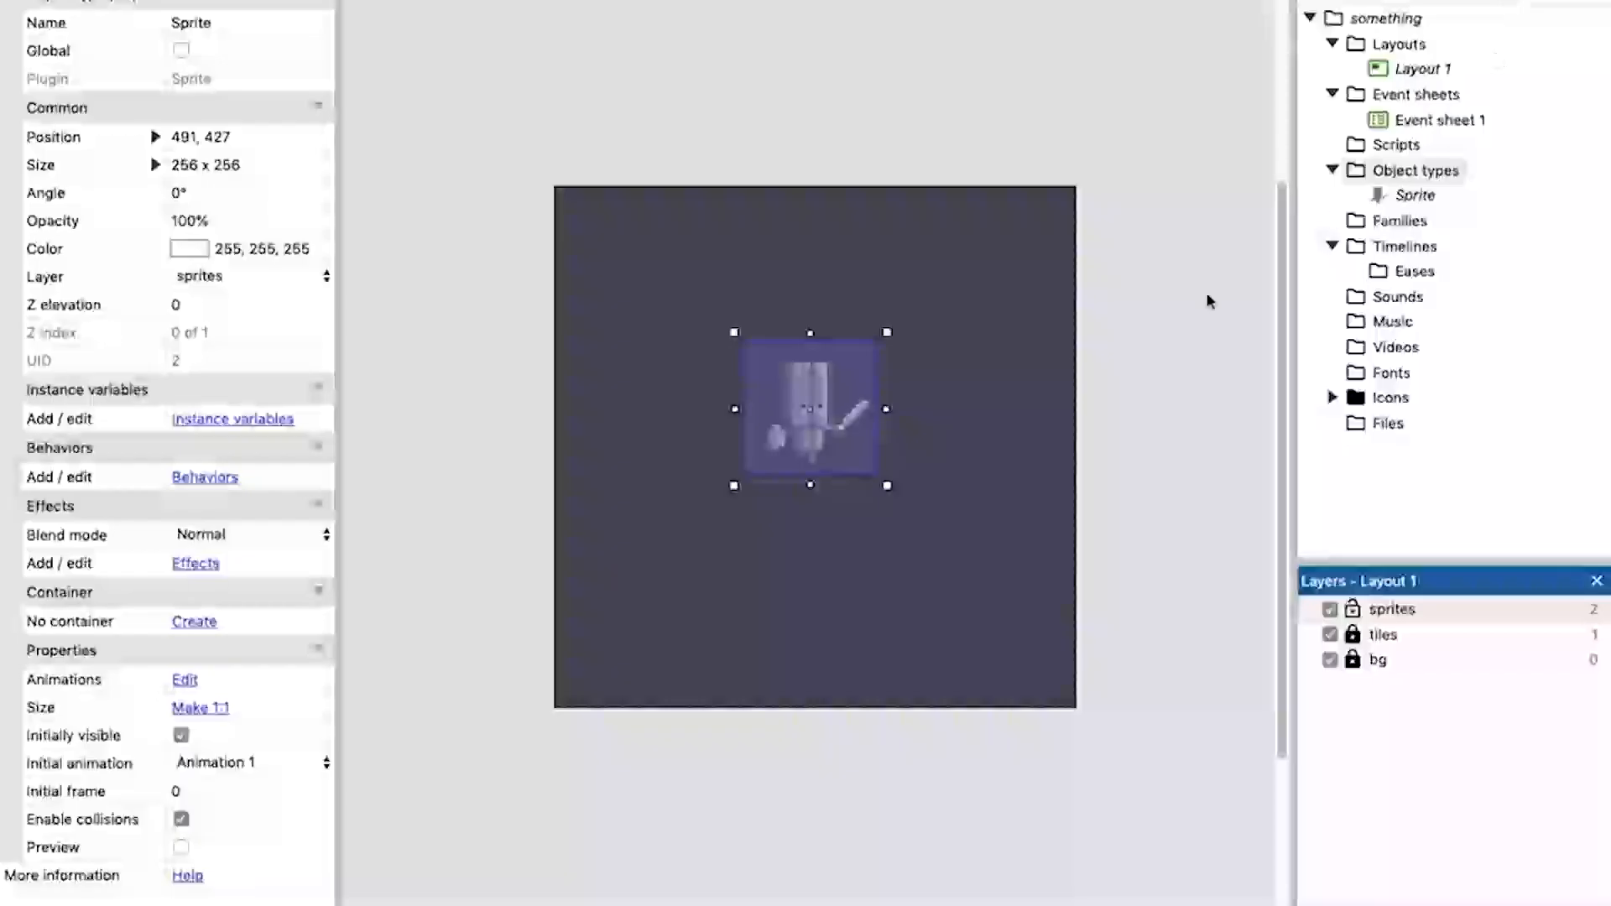
{"action": "left_click", "coordinate": [1186, 341]}
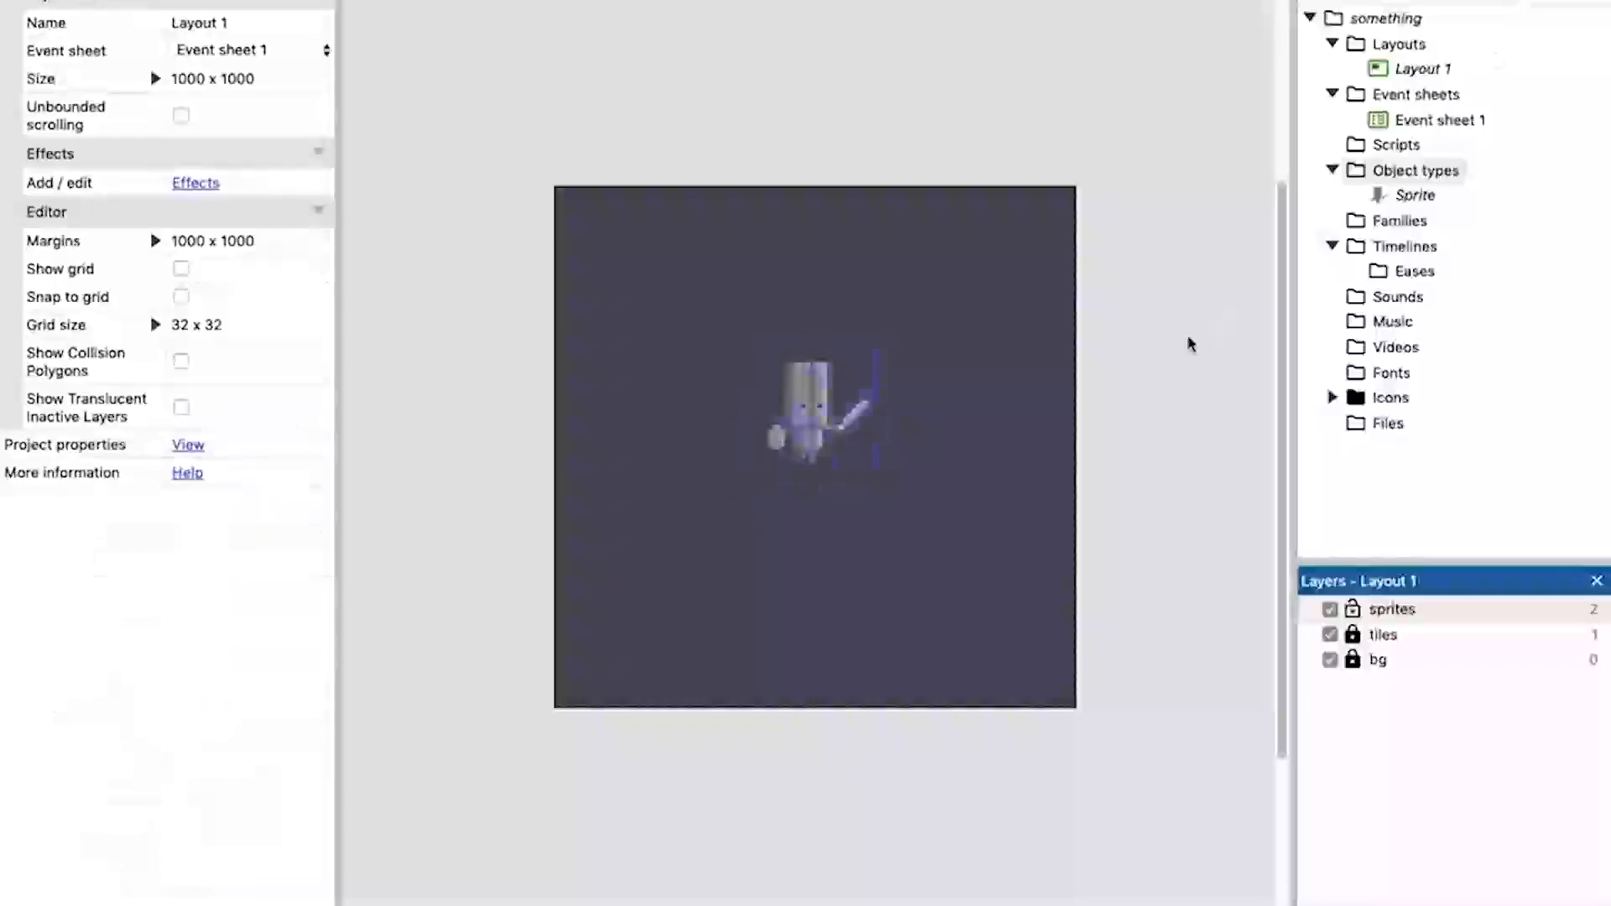
{"action": "left_click", "coordinate": [833, 422]}
{"action": "left_click_drag", "start_coordinate": [896, 485], "coordinate": [756, 408]}
Add a second Sprite object type to the project and place it in Layout 1, to the knight's right.
{"action": "left_click", "coordinate": [1388, 172]}
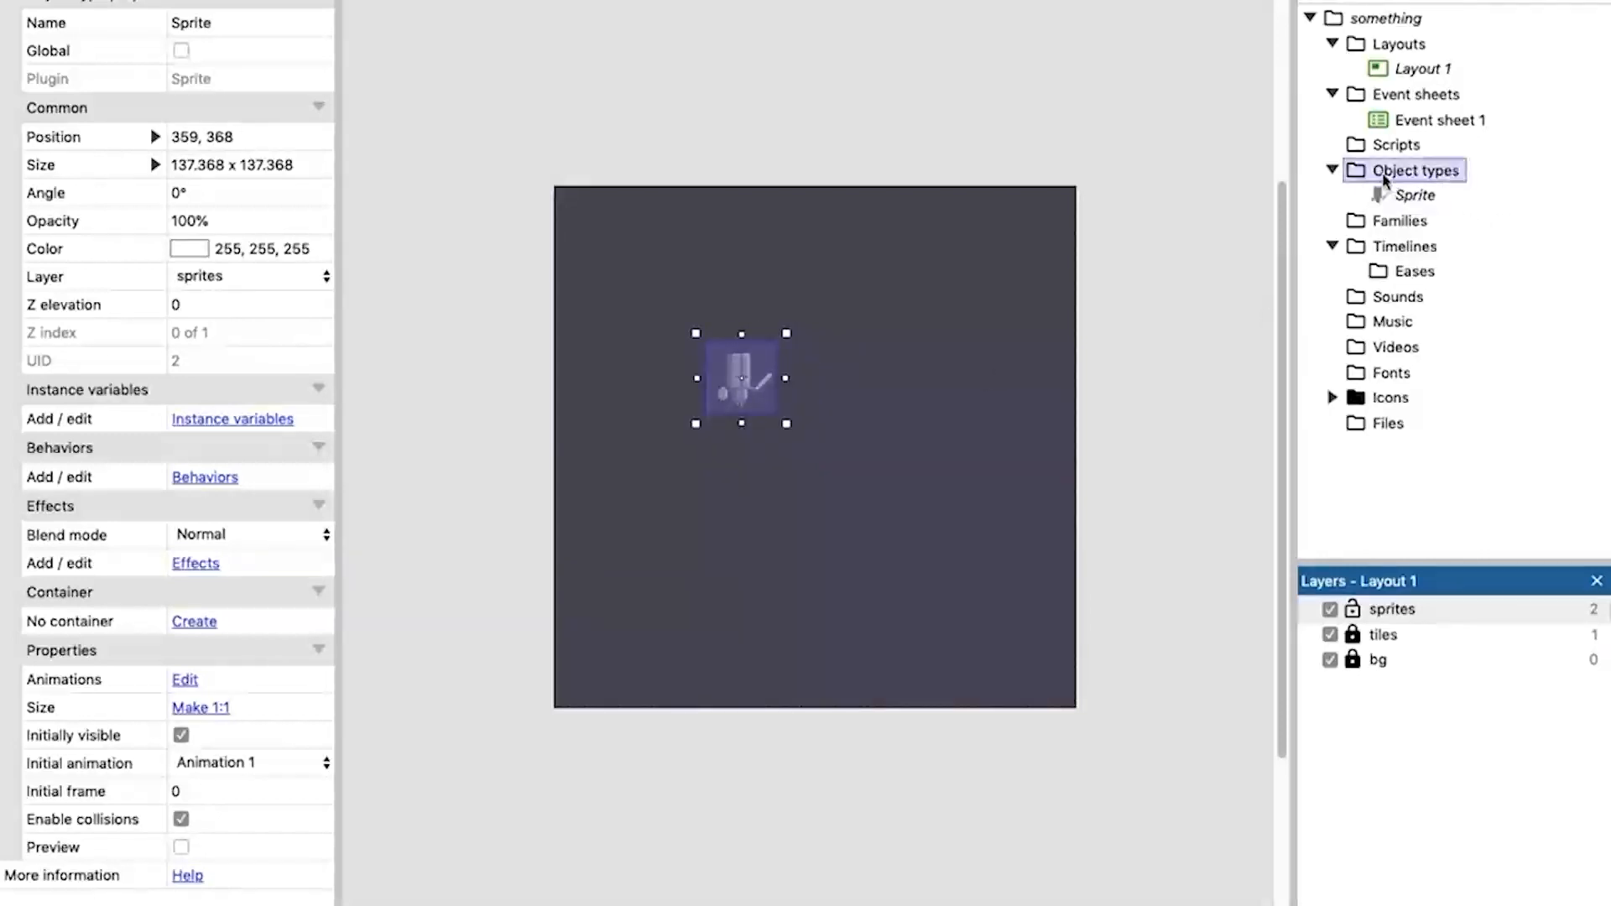
{"action": "right_click", "coordinate": [1394, 175]}
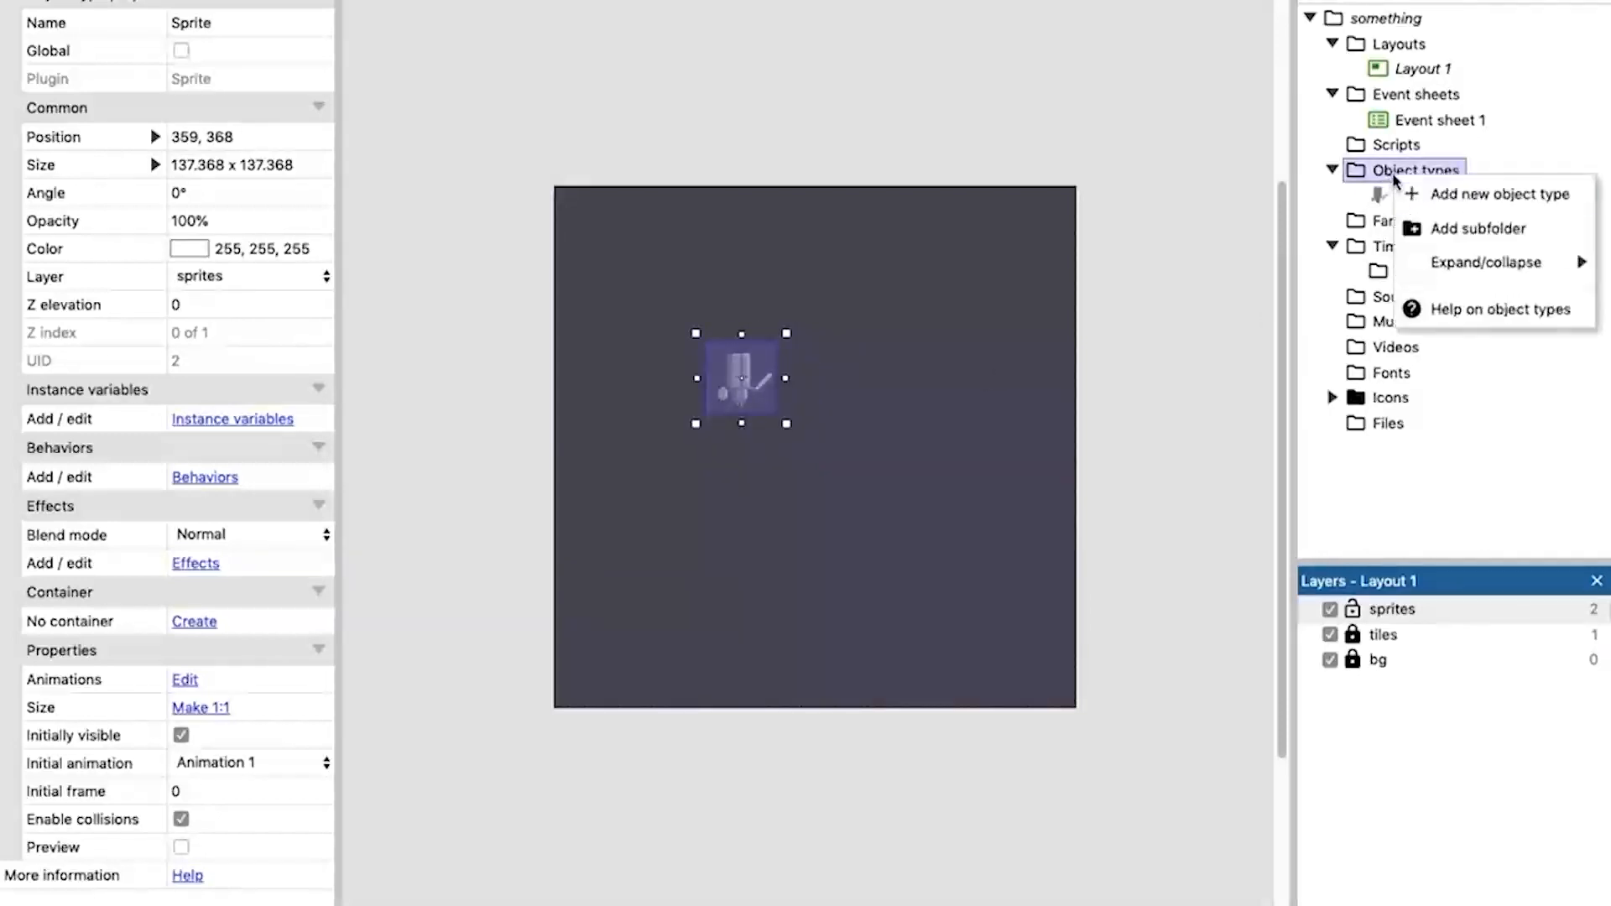
{"action": "left_click", "coordinate": [1502, 196]}
{"action": "scroll", "coordinate": [969, 369], "scroll_direction": "down", "scroll_amount": 3}
{"action": "scroll", "coordinate": [965, 386], "scroll_direction": "down", "scroll_amount": 2}
{"action": "double_click", "coordinate": [847, 439]}
{"action": "left_click", "coordinate": [907, 362]}
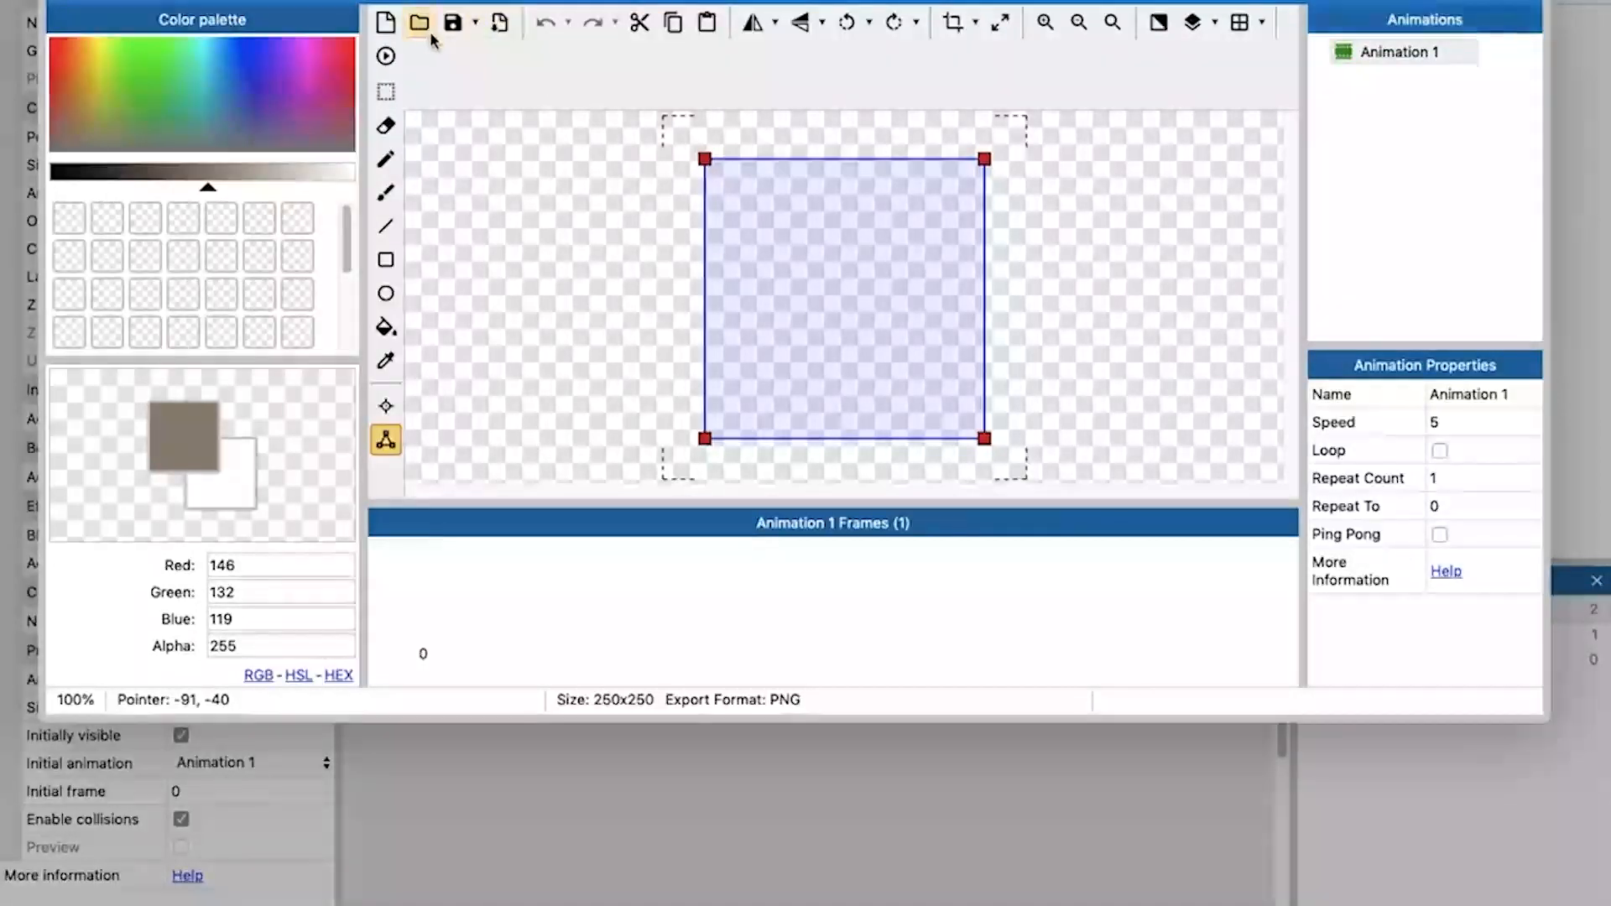
Load goblin_0.png and goblin_1.png as the two frames of the new sprite's Animation 1.
{"action": "left_click", "coordinate": [419, 23]}
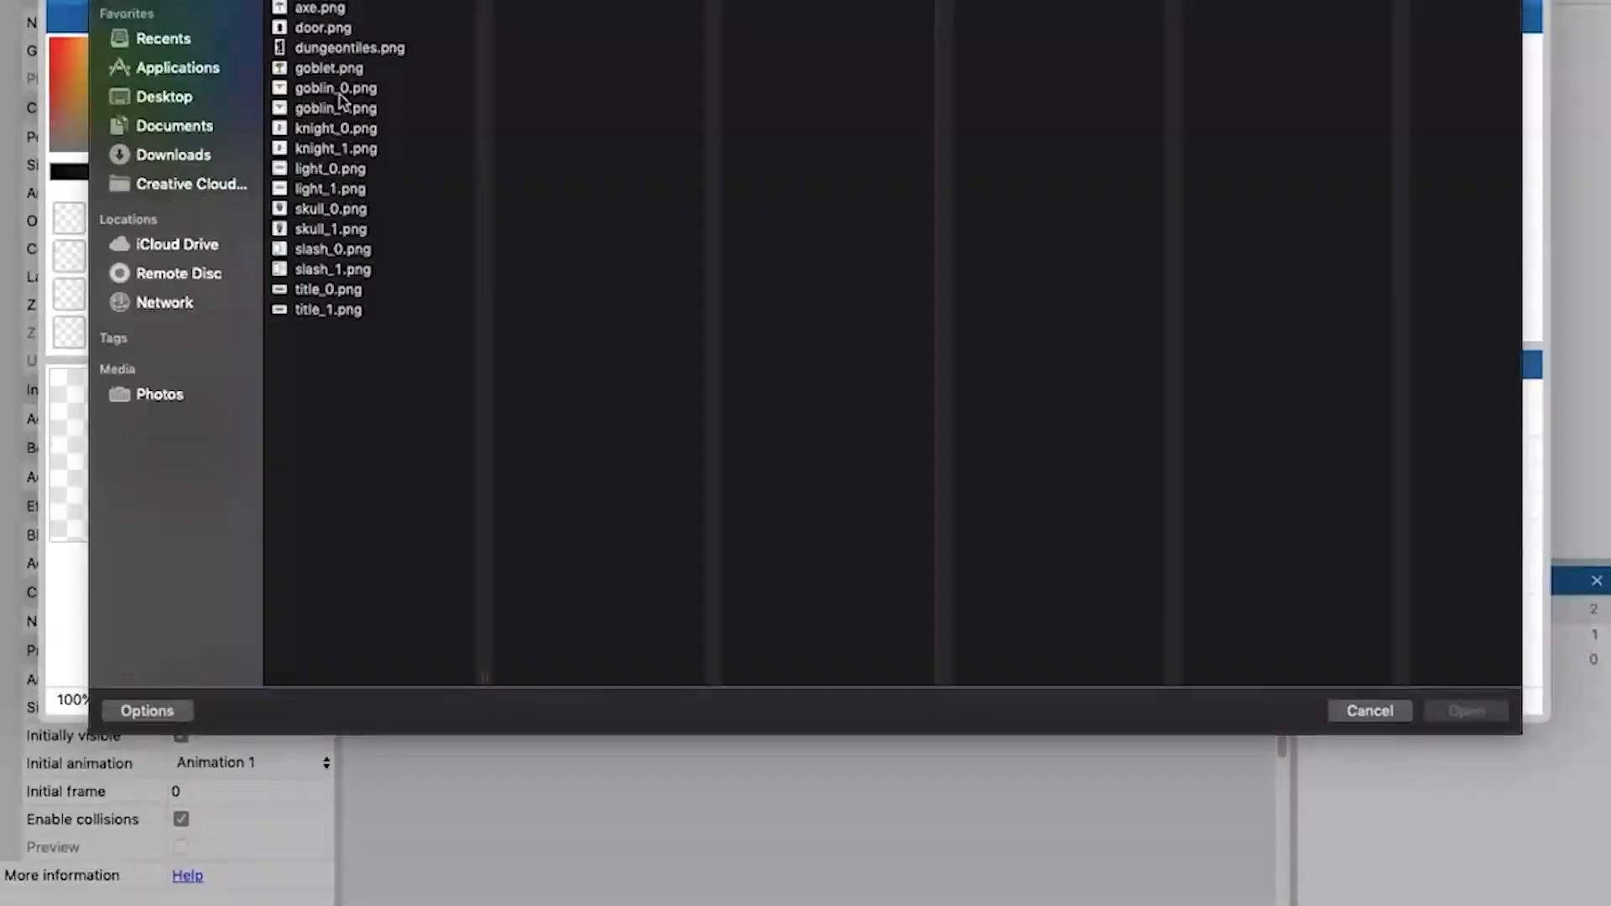
{"action": "left_click", "coordinate": [336, 89]}
{"action": "left_click", "coordinate": [339, 109], "text": "shift"}
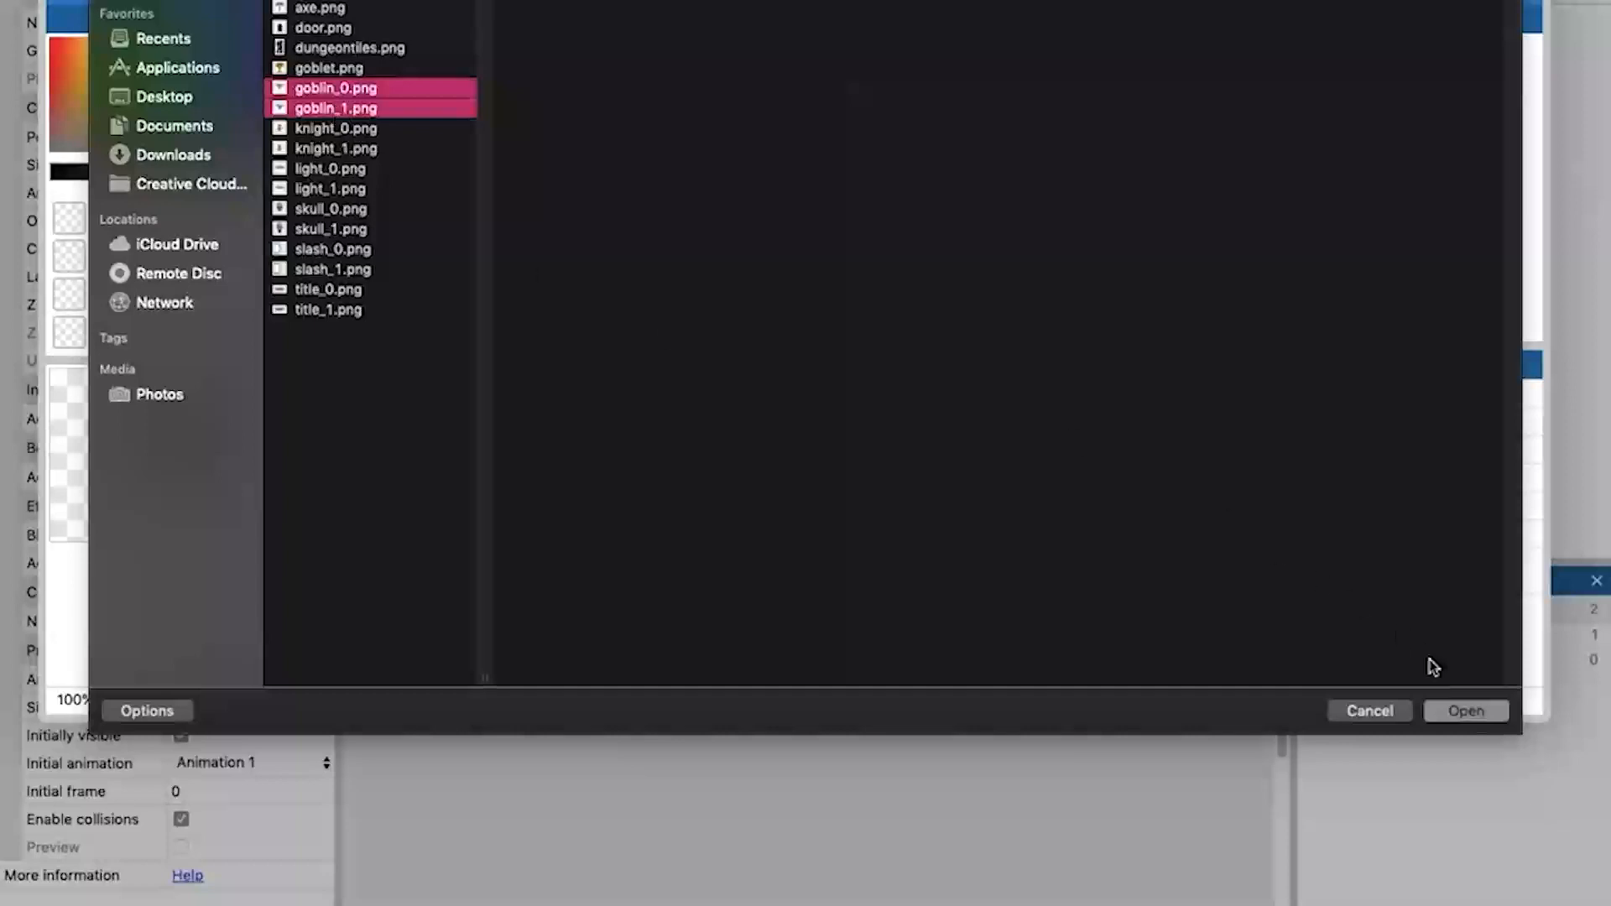
{"action": "left_click", "coordinate": [1478, 712]}
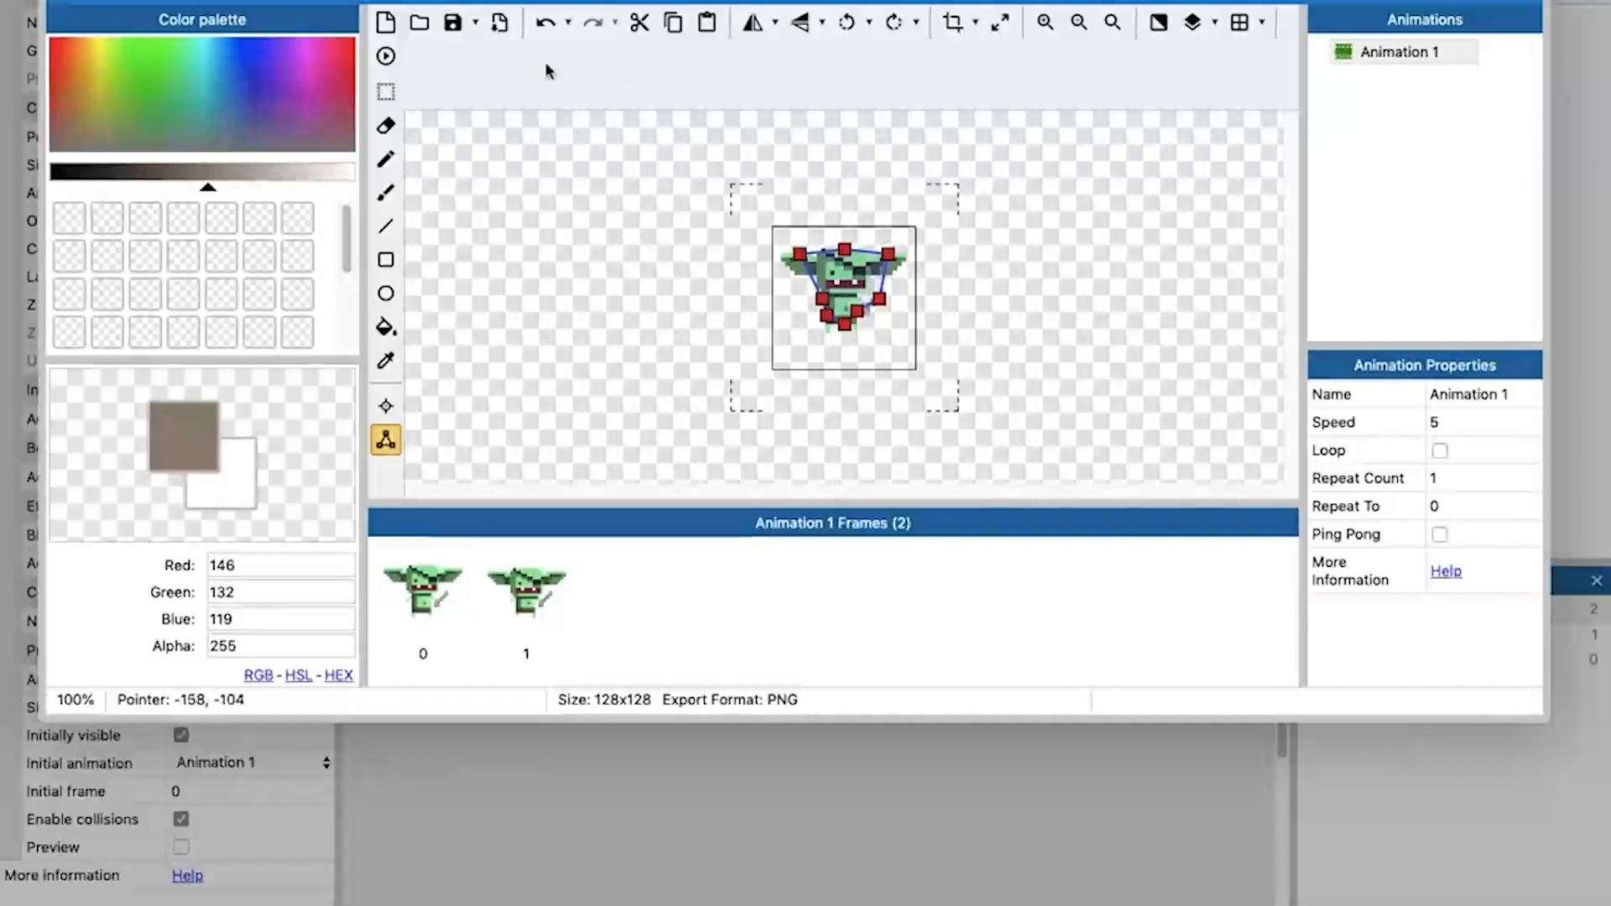
Move the goblin's lower-left collision point in frame 0 to about 45, 86 and close the animation editor.
{"action": "left_click", "coordinate": [823, 323]}
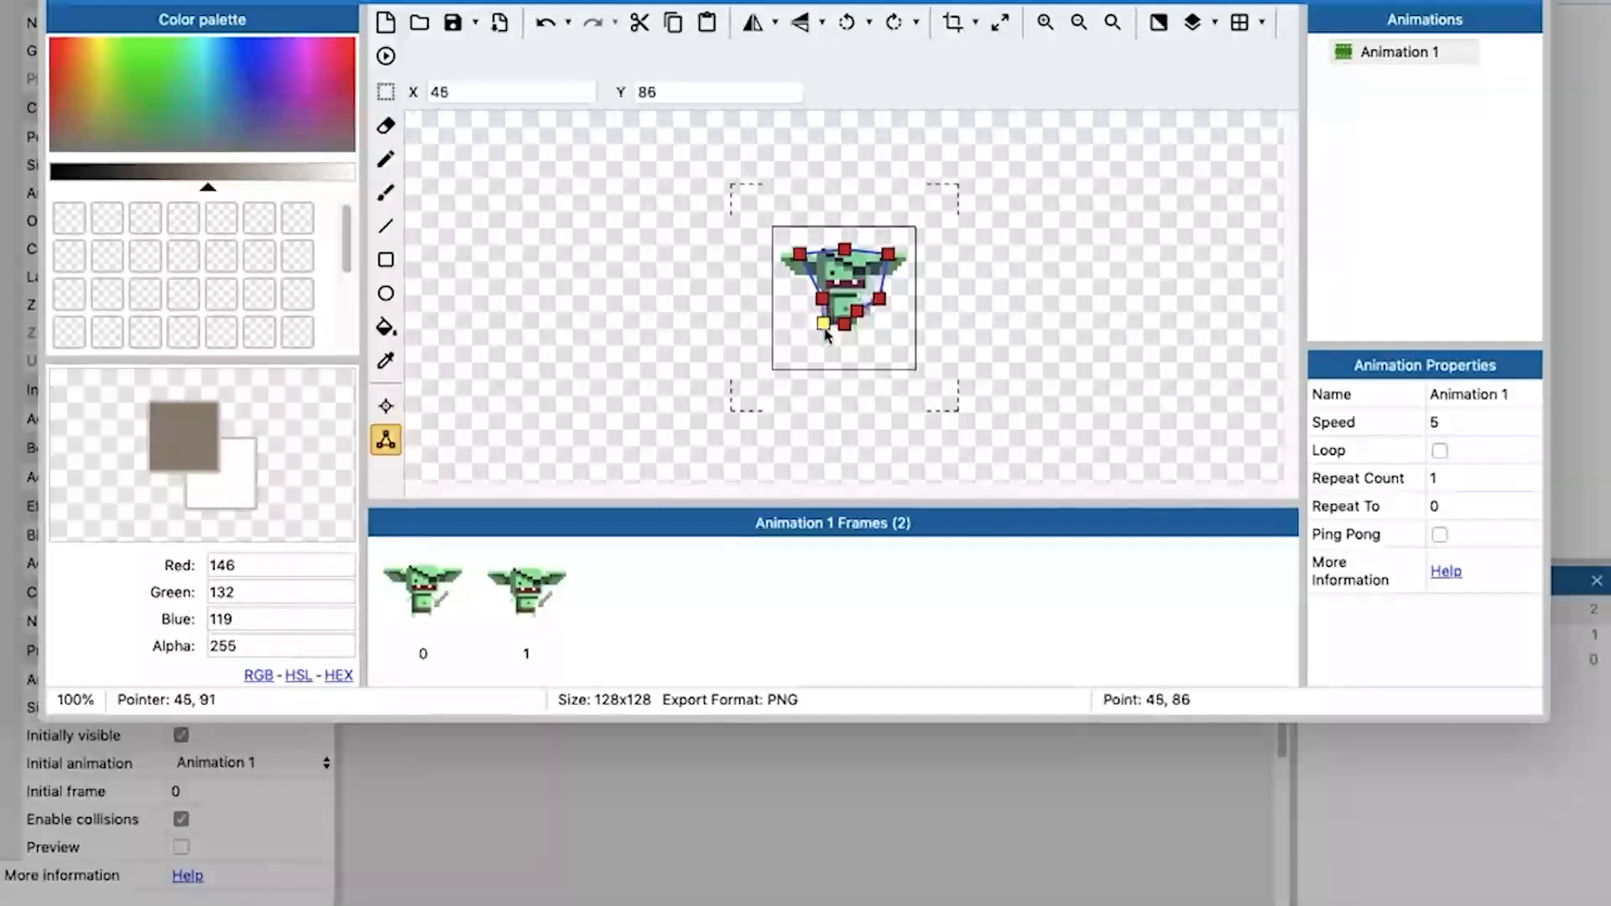
{"action": "left_click", "coordinate": [503, 604]}
{"action": "left_click", "coordinate": [460, 611]}
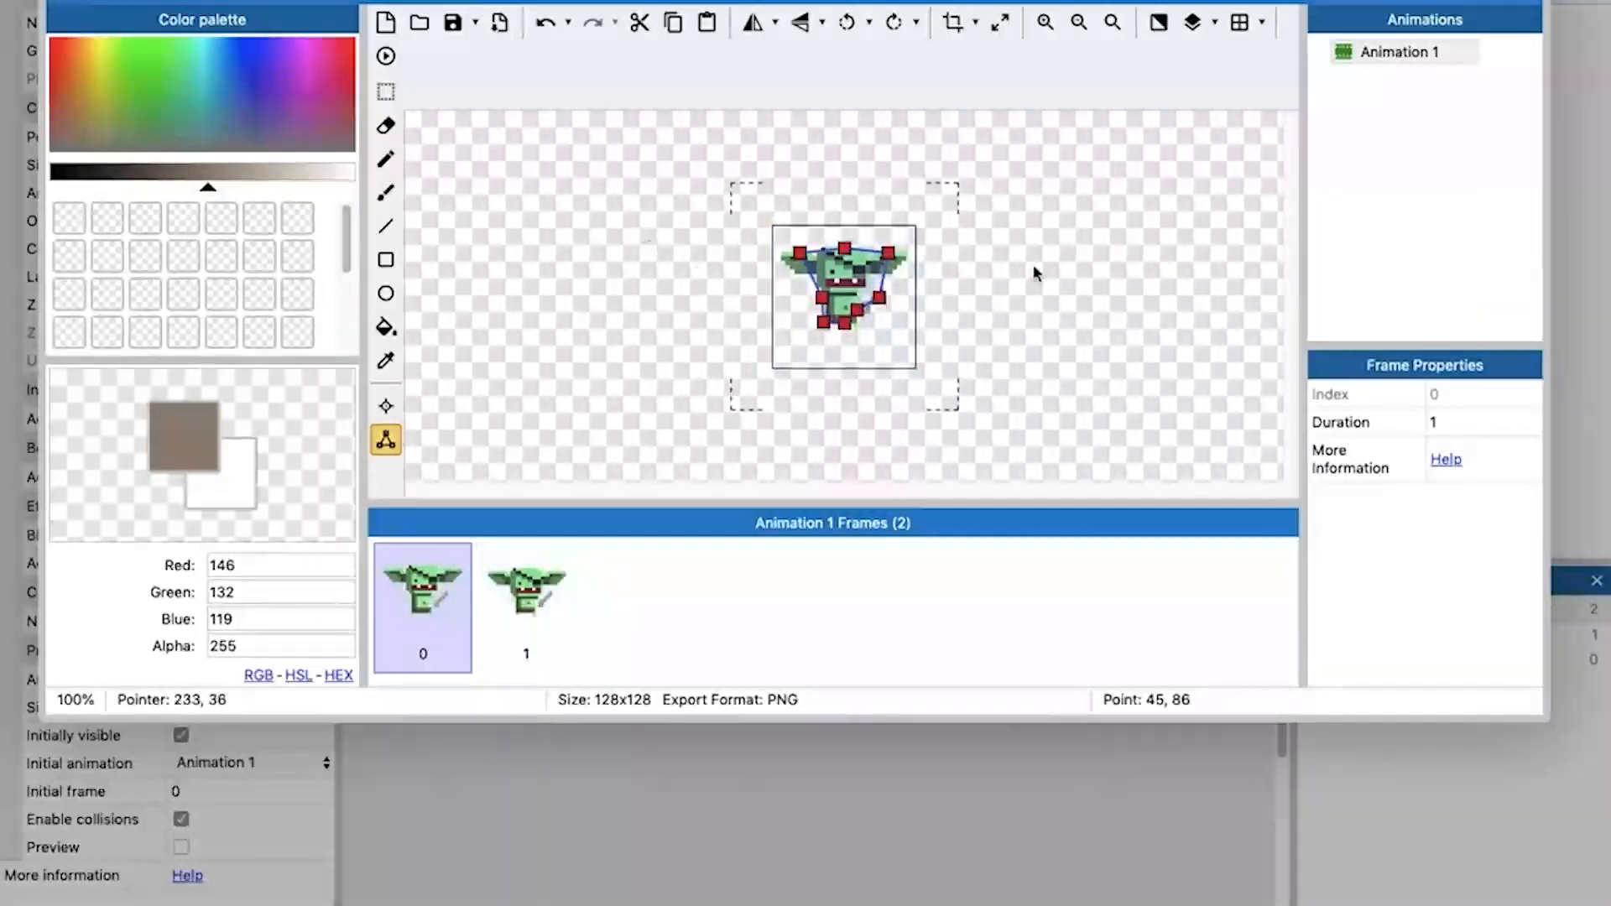
{"action": "left_click", "coordinate": [1535, 4]}
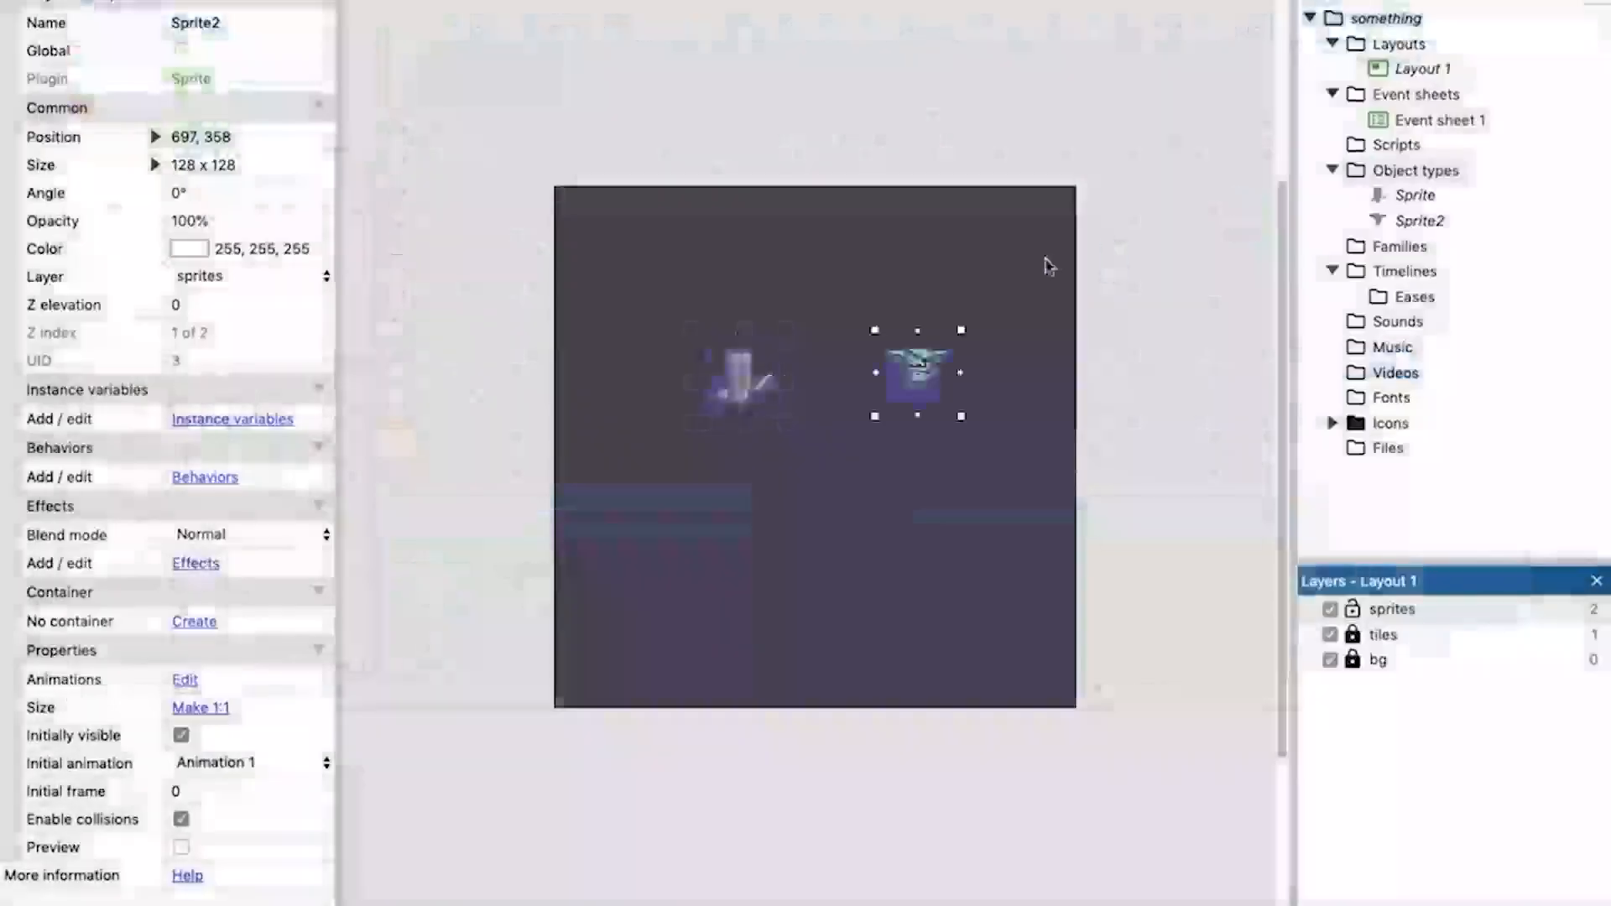
Move the goblin closer to the knight at about 581, 383, and delete that goblin instance from the layout.
{"action": "left_click_drag", "start_coordinate": [925, 380], "coordinate": [868, 387]}
{"action": "left_click", "coordinate": [1156, 365]}
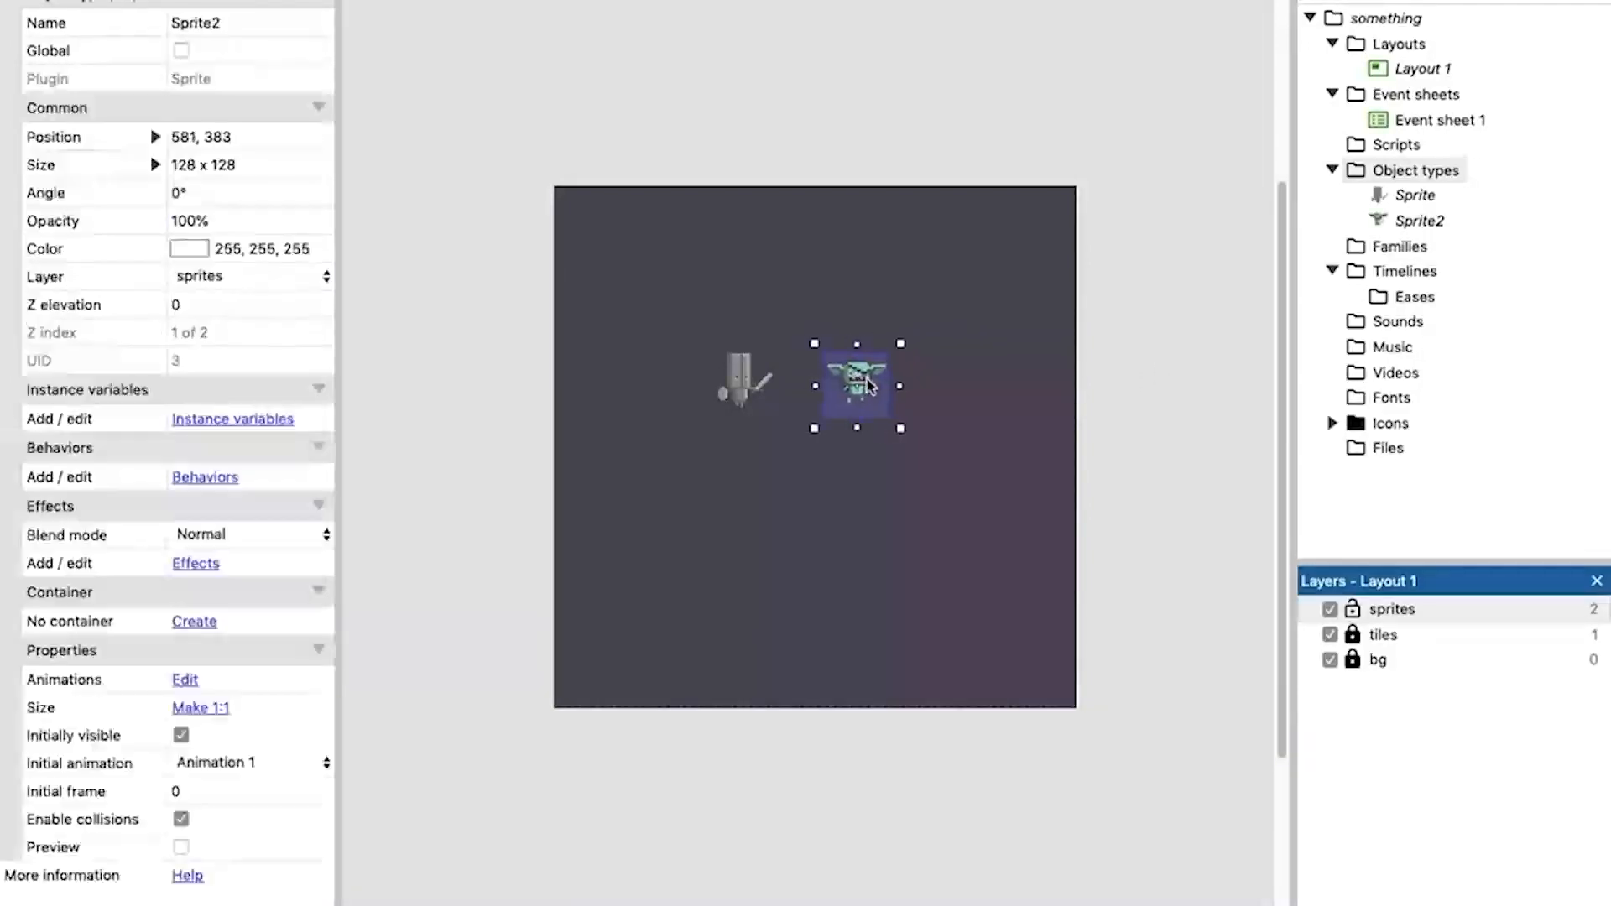
{"action": "left_click", "coordinate": [1116, 369]}
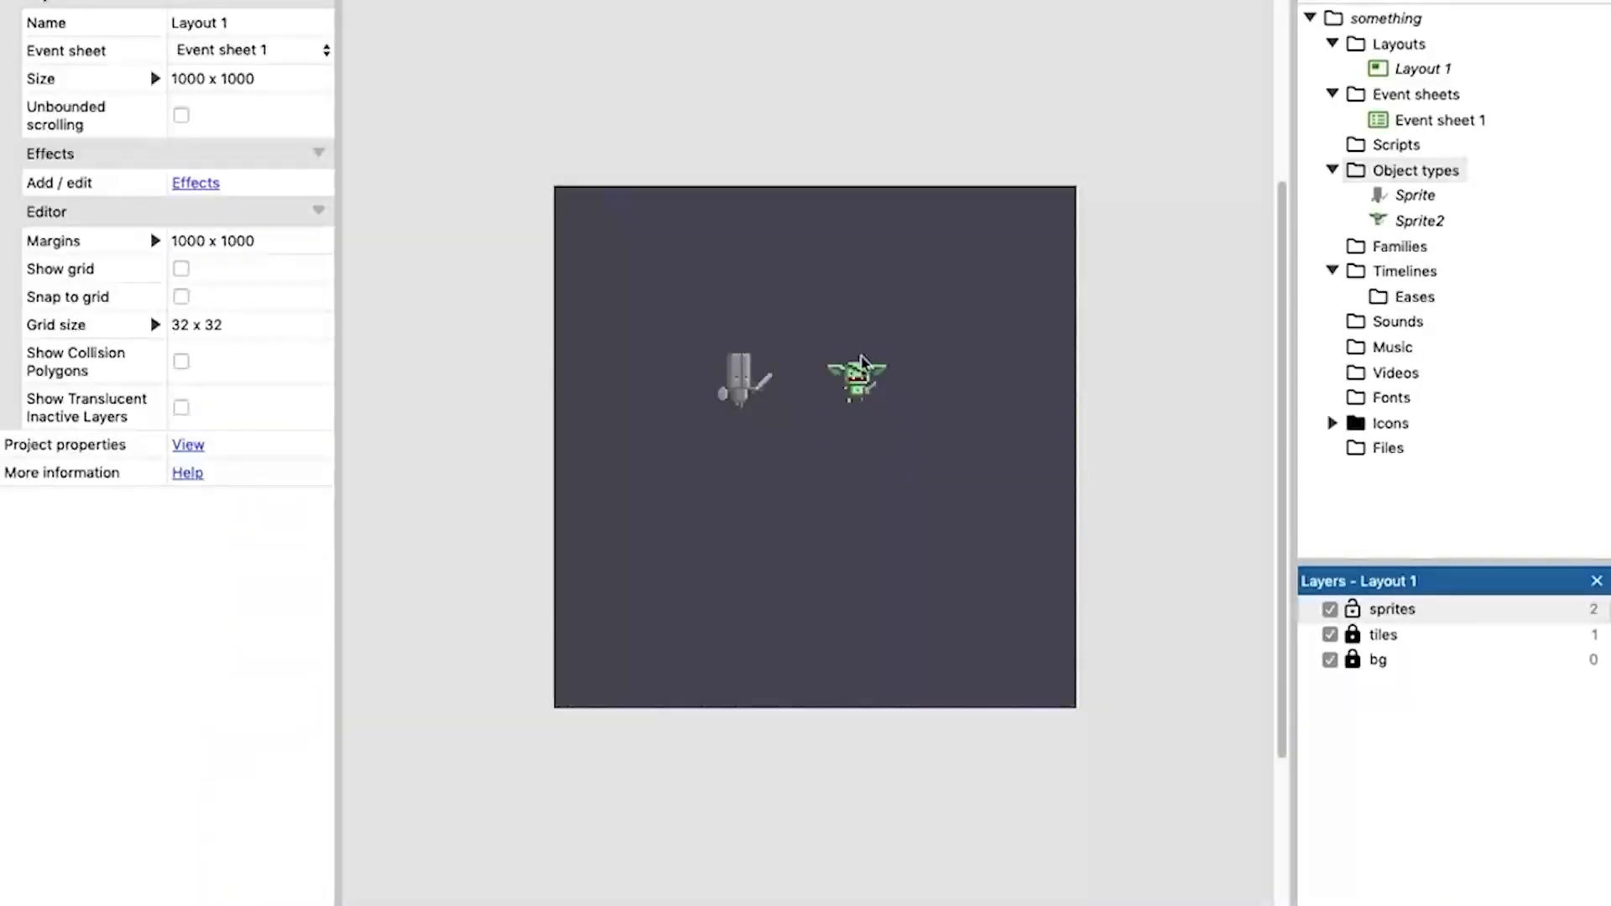
{"action": "left_click", "coordinate": [863, 371]}
{"action": "key", "text": "Delete"}
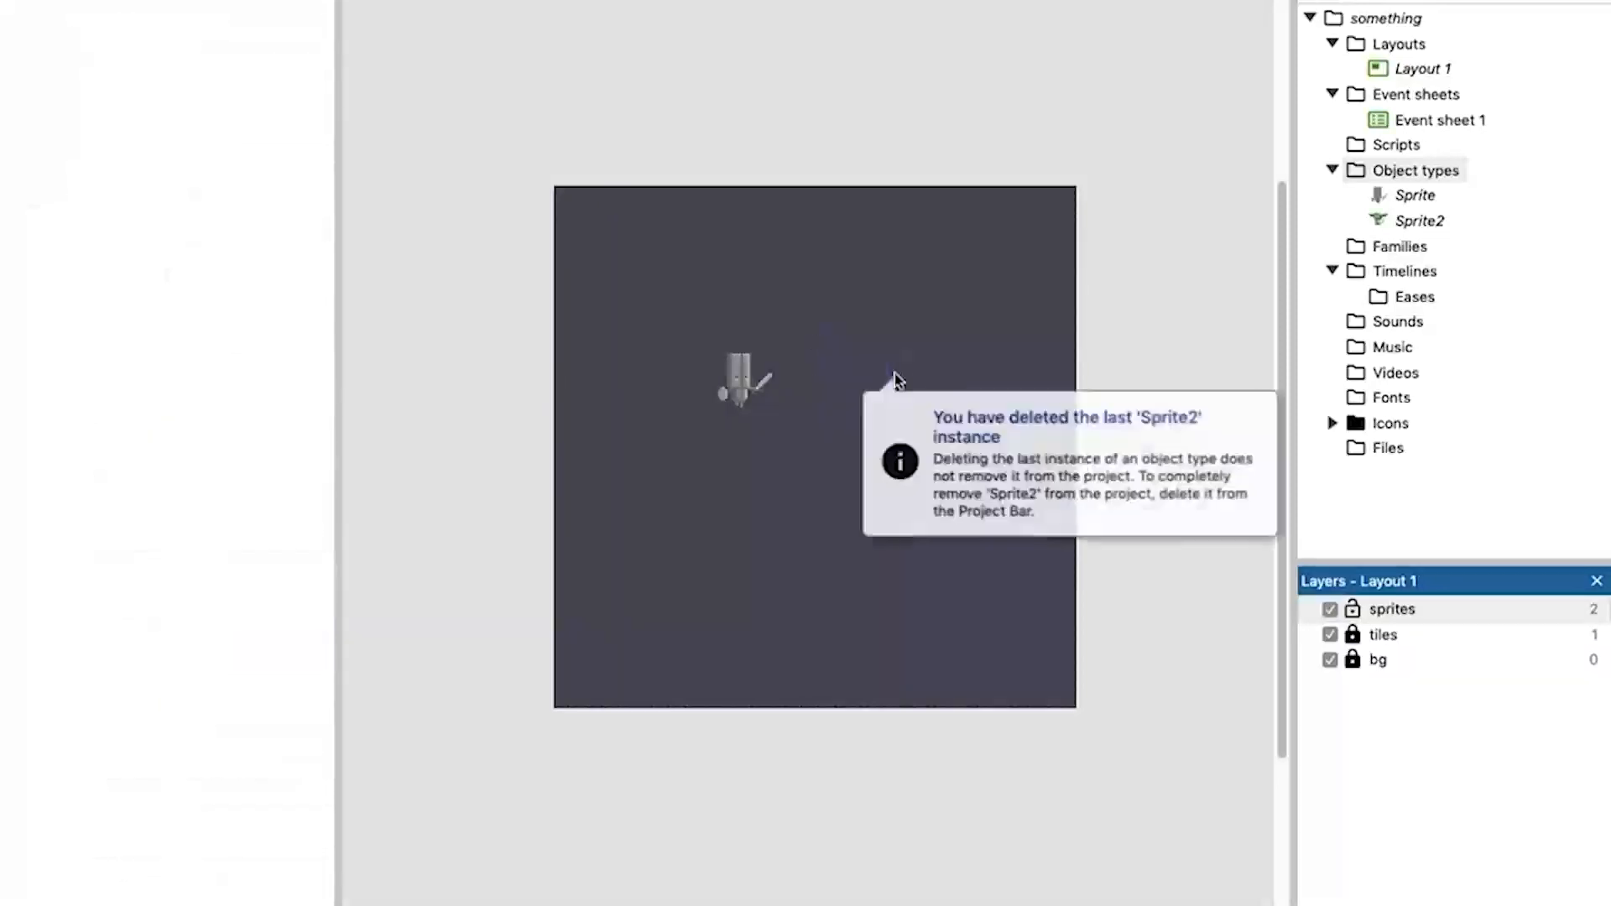
Place three instances of the goblin object type Sprite2 in a row to the right of the knight.
{"action": "left_click_drag", "start_coordinate": [1399, 225], "coordinate": [913, 347]}
{"action": "left_click_drag", "start_coordinate": [1436, 222], "coordinate": [840, 225]}
{"action": "left_click_drag", "start_coordinate": [1396, 226], "coordinate": [980, 228]}
{"action": "left_click_drag", "start_coordinate": [840, 225], "coordinate": [828, 346]}
{"action": "left_click_drag", "start_coordinate": [1007, 247], "coordinate": [1003, 359]}
{"action": "left_click_drag", "start_coordinate": [827, 345], "coordinate": [835, 358]}
{"action": "left_click_drag", "start_coordinate": [971, 346], "coordinate": [996, 370]}
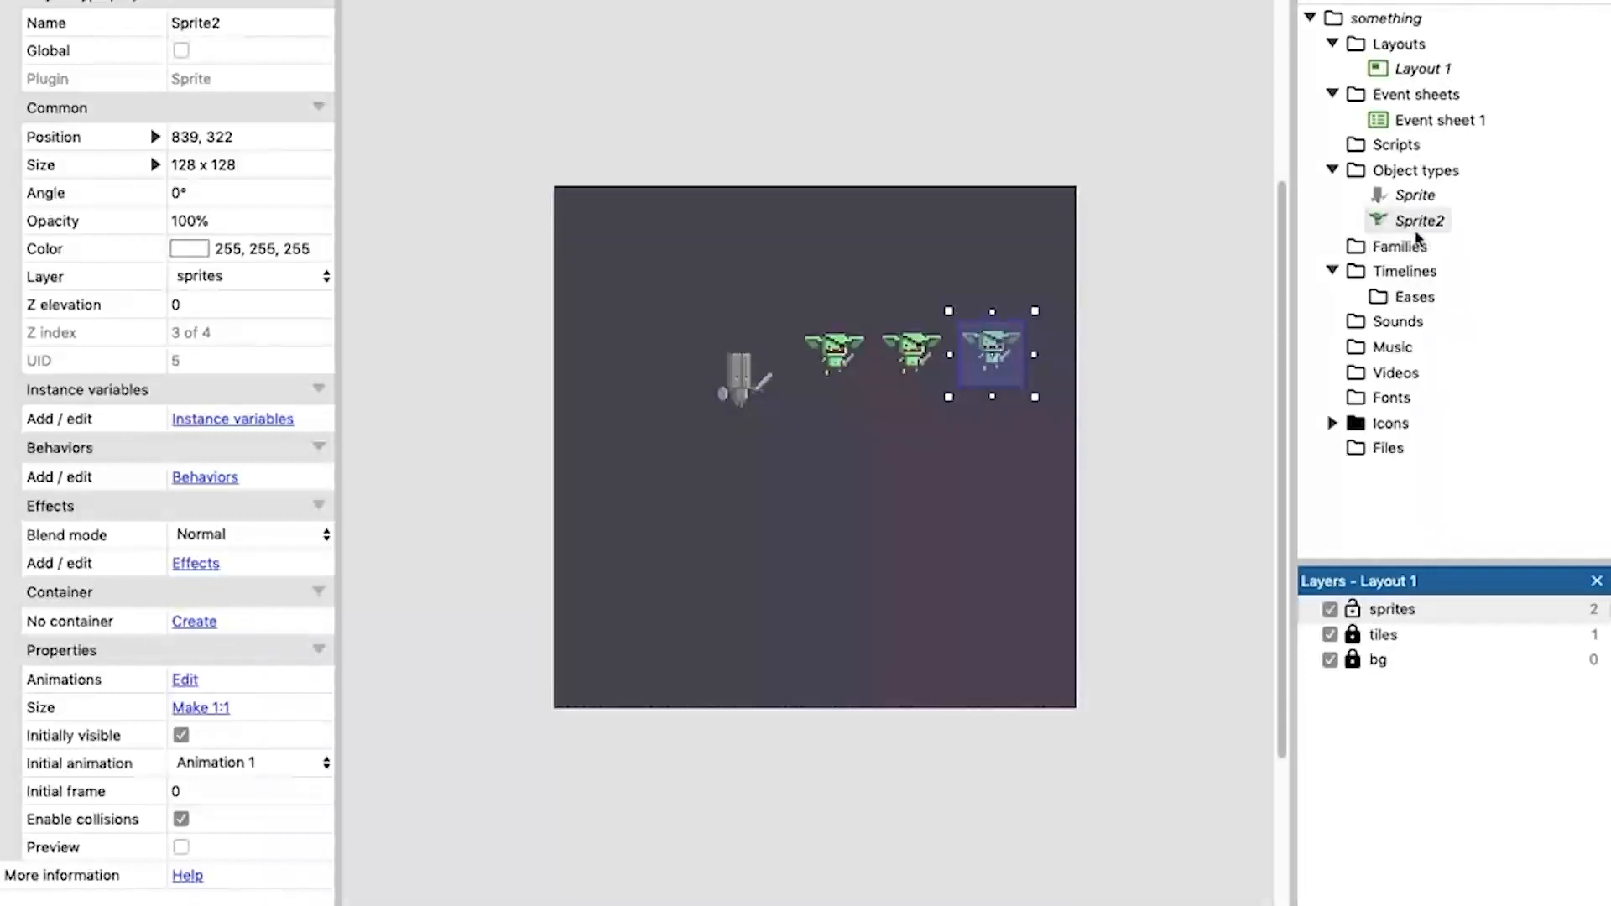
Delete the two goblins nearest the knight and move the remaining one to about 616, 374.
{"action": "left_click", "coordinate": [847, 362]}
{"action": "key", "text": "Delete"}
{"action": "left_click", "coordinate": [923, 372]}
{"action": "key", "text": "Delete"}
{"action": "left_click_drag", "start_coordinate": [986, 345], "coordinate": [870, 379]}
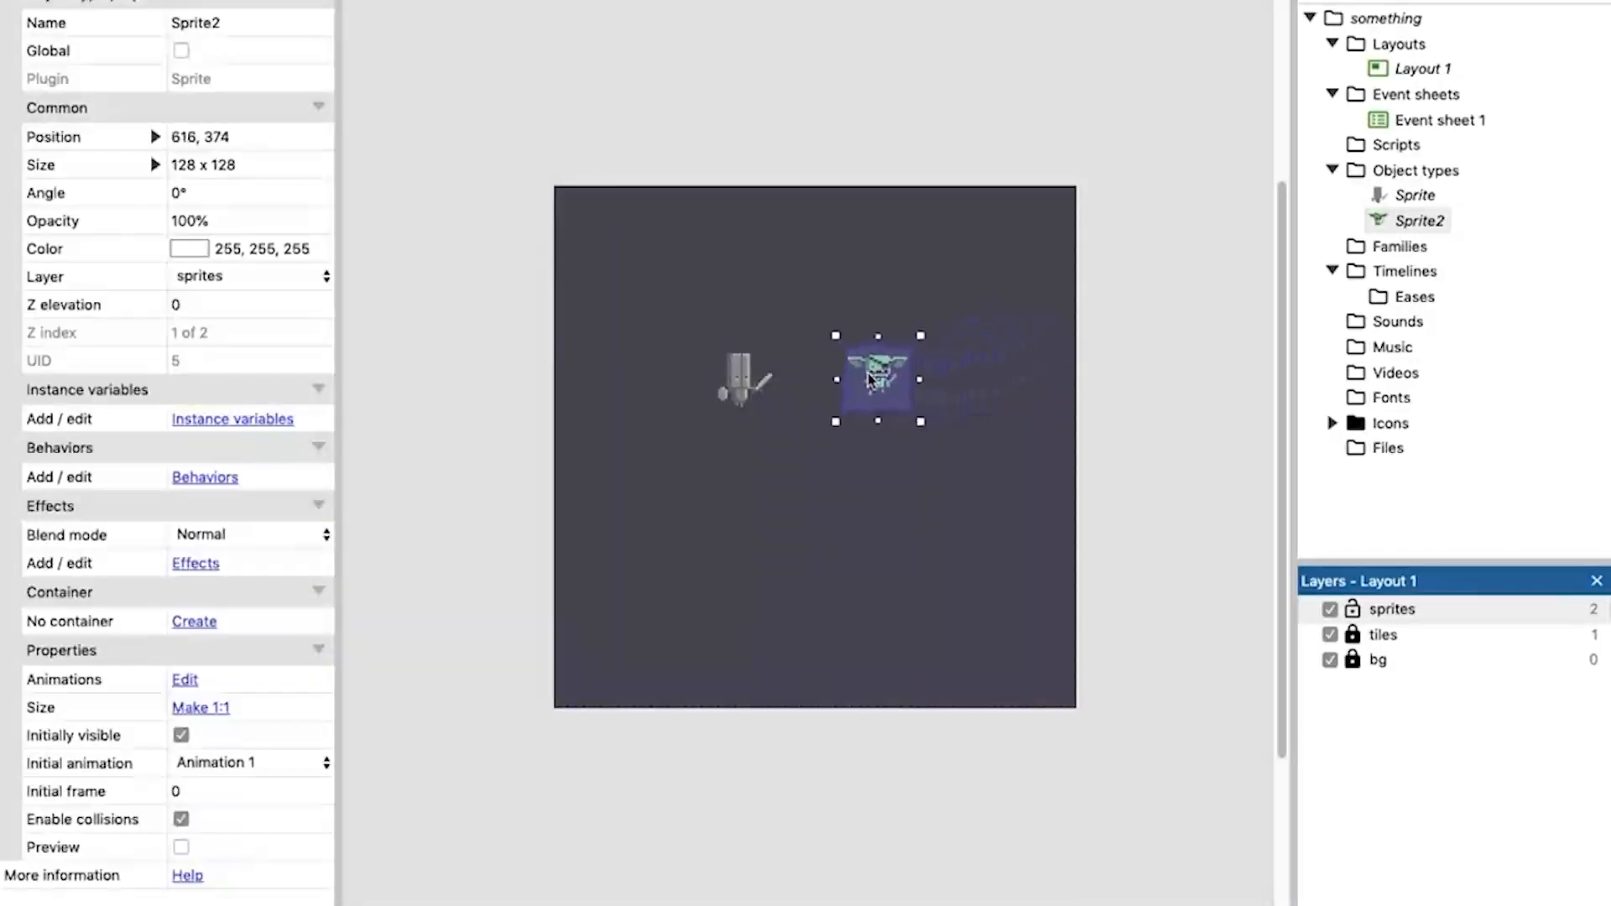
Lock the sprites layer, then unlock the tiles layer and make it the active layer.
{"action": "left_click", "coordinate": [1156, 356]}
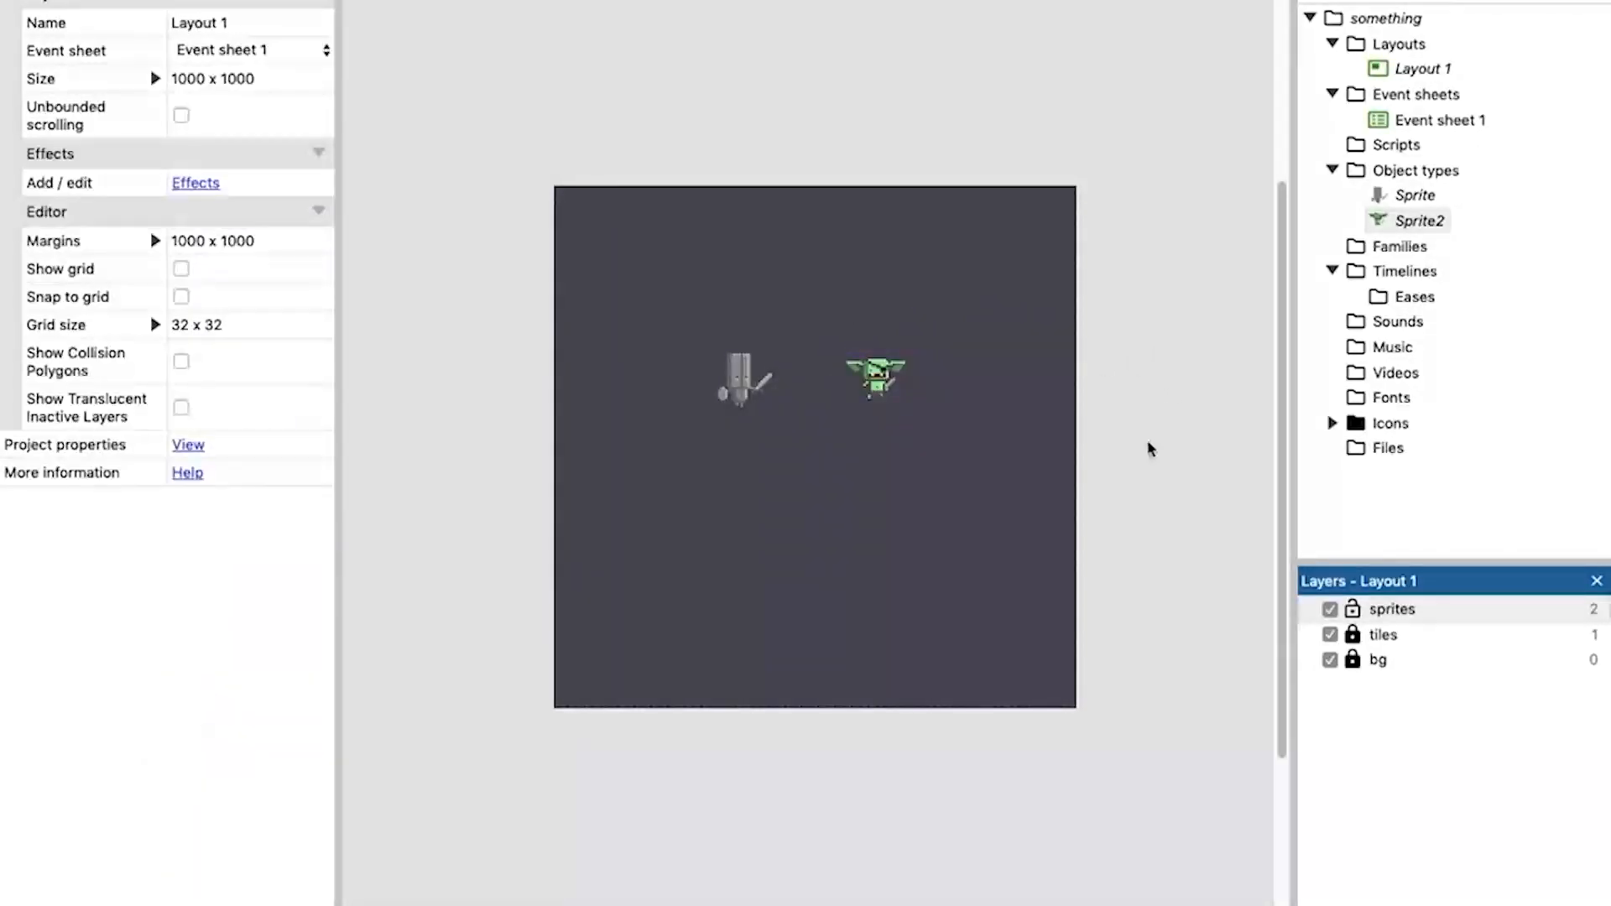
{"action": "left_click", "coordinate": [1352, 611]}
{"action": "left_click", "coordinate": [1380, 635]}
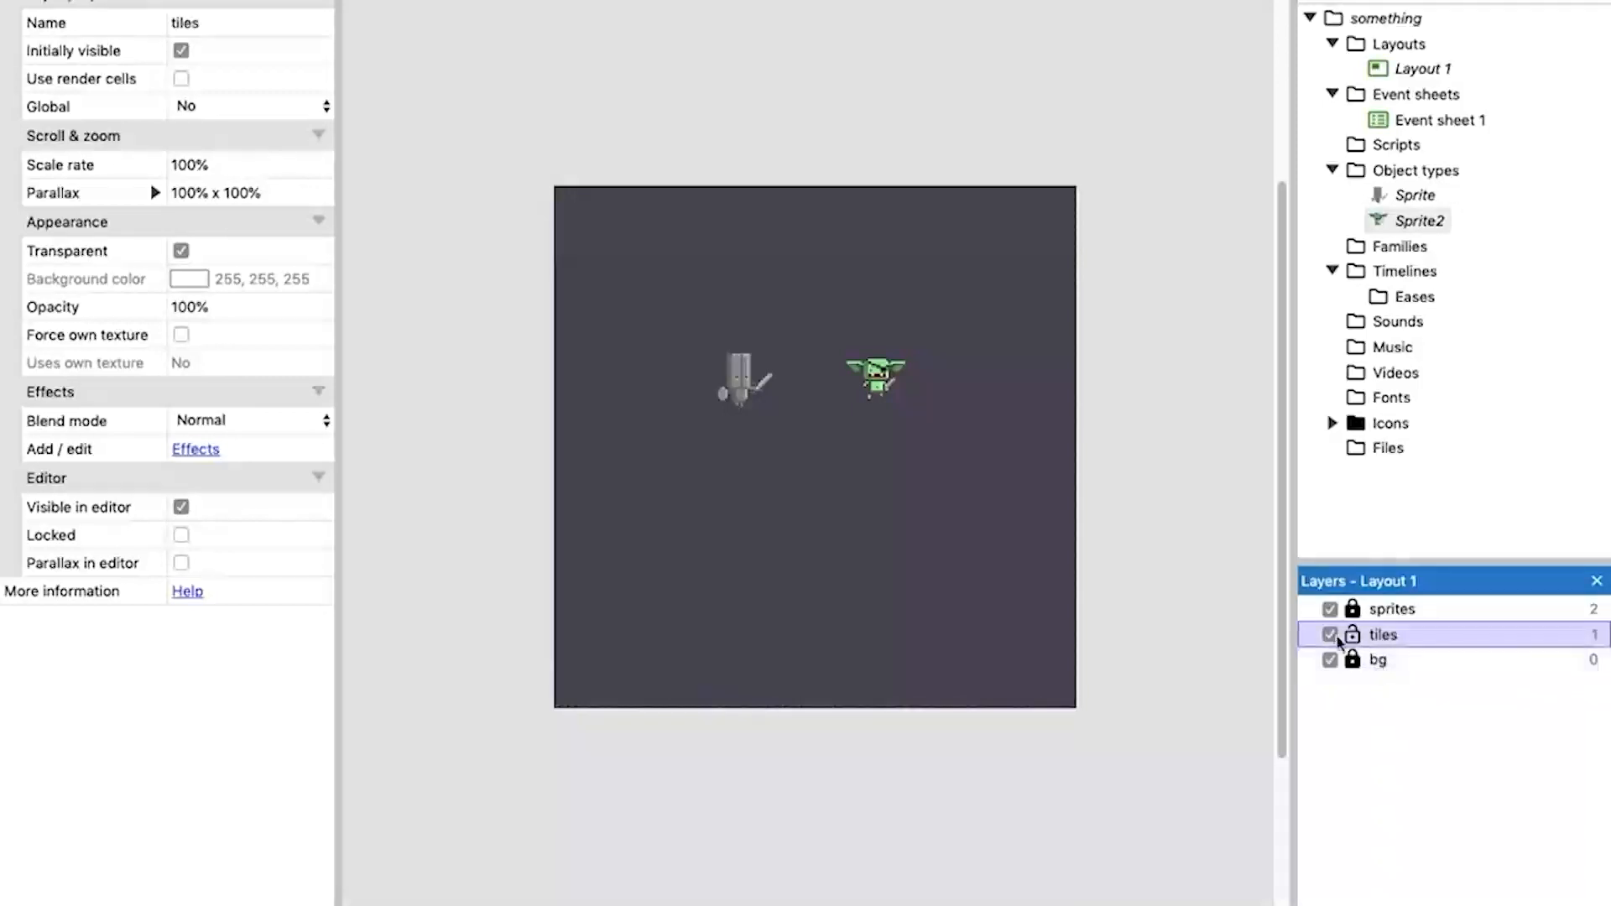
Add a Tilemap object type to the project and place it in Layout 1 on the tiles layer.
{"action": "right_click", "coordinate": [1406, 179]}
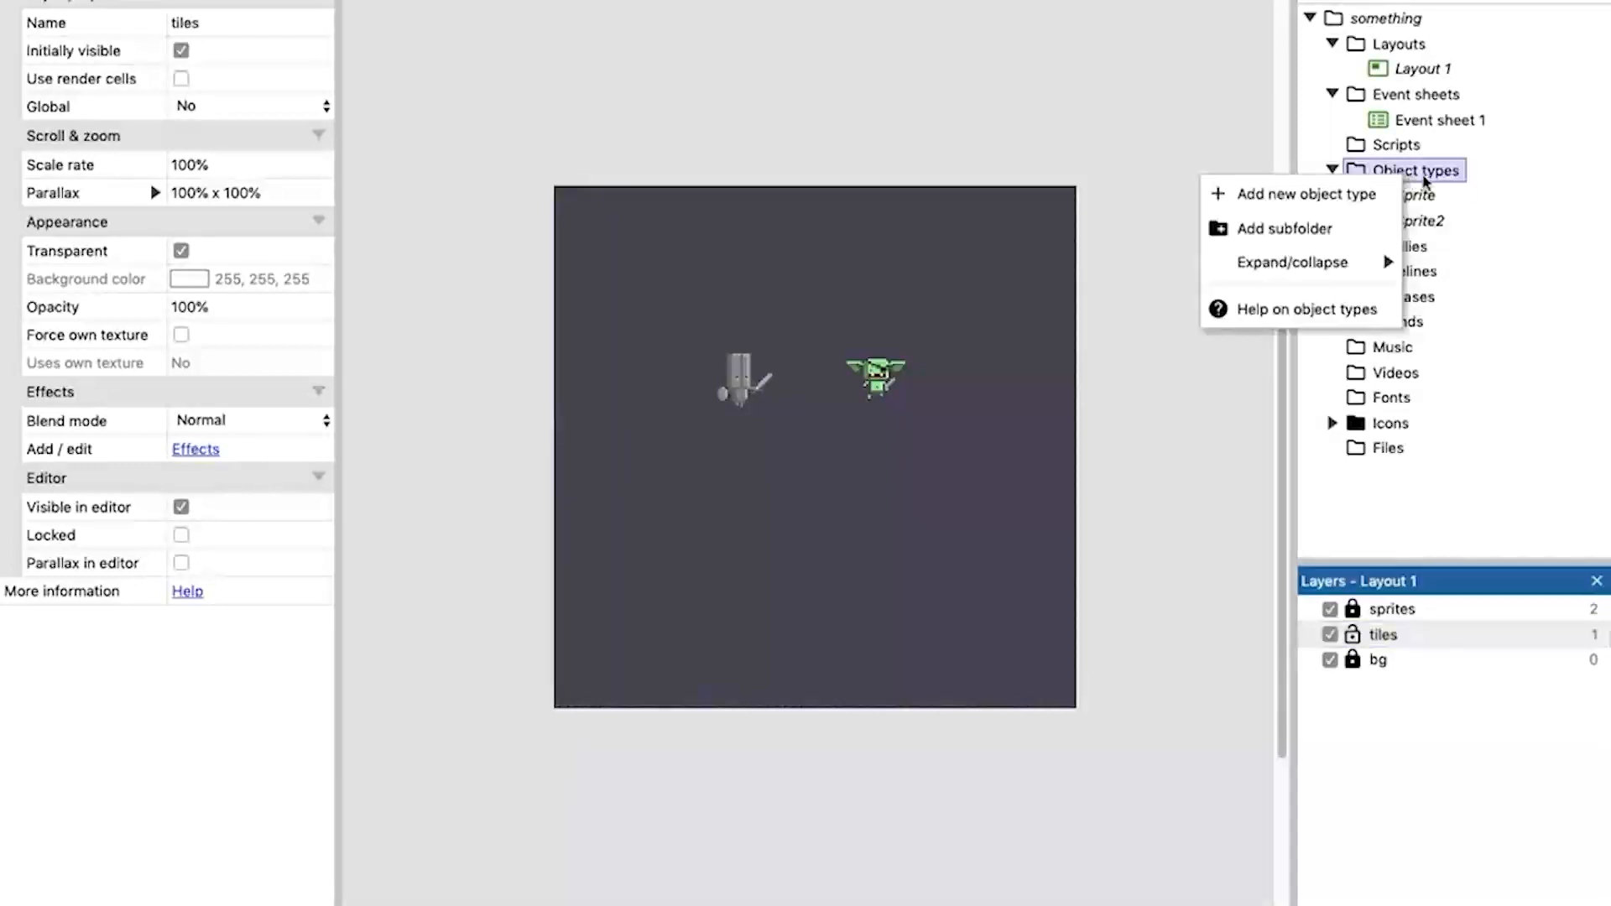
{"action": "left_click", "coordinate": [1338, 196]}
{"action": "scroll", "coordinate": [946, 432], "scroll_direction": "down", "scroll_amount": 10}
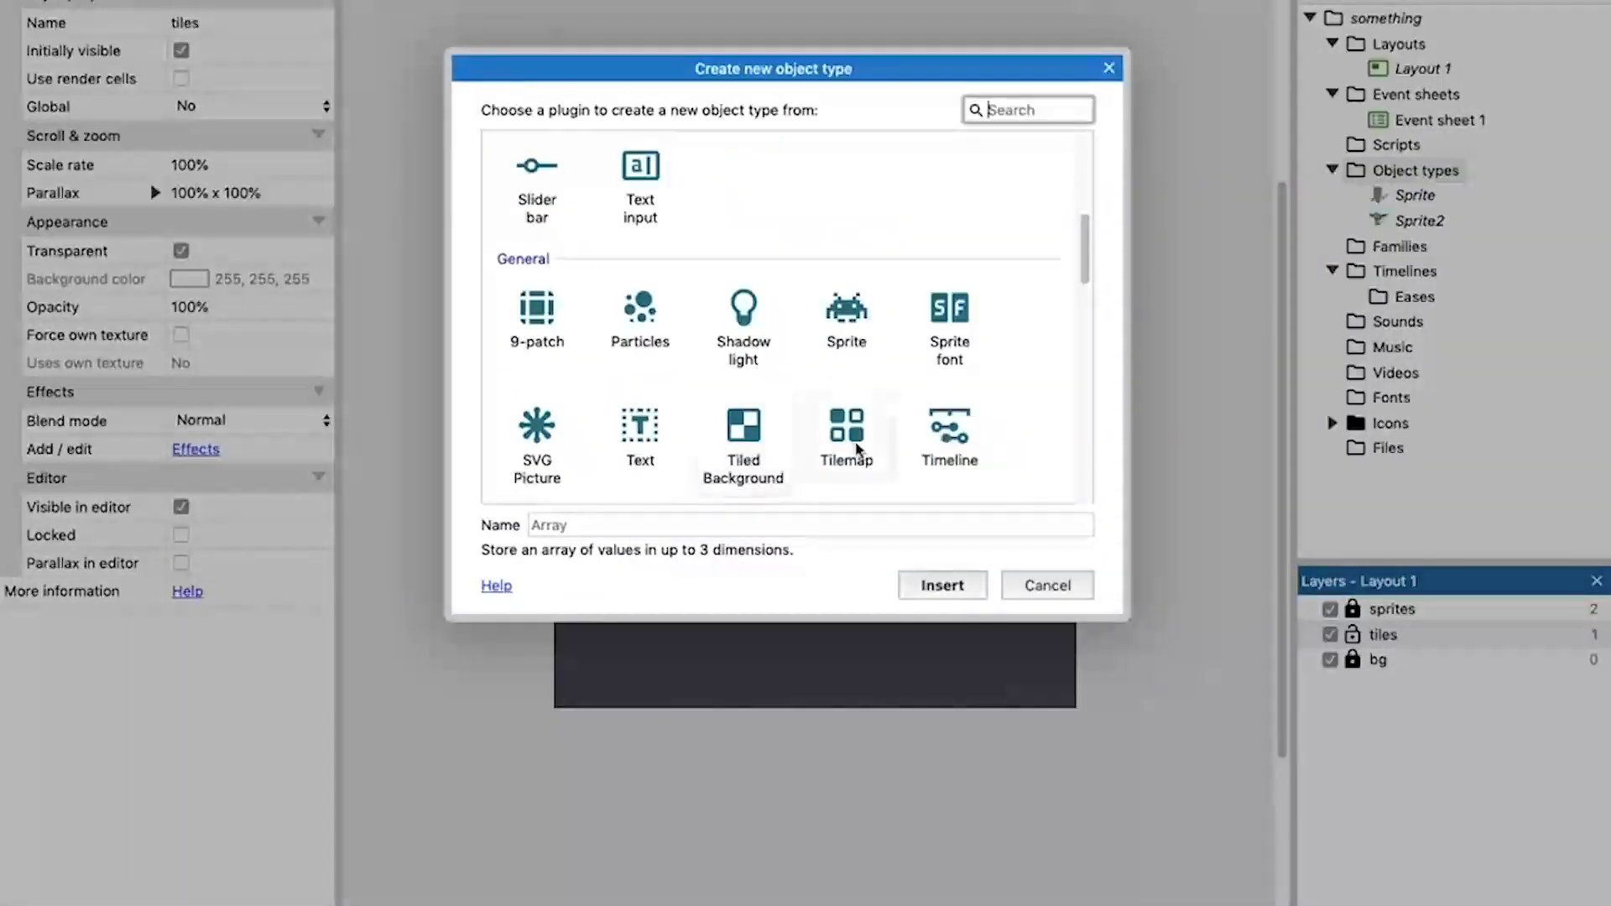
{"action": "left_click", "coordinate": [858, 437]}
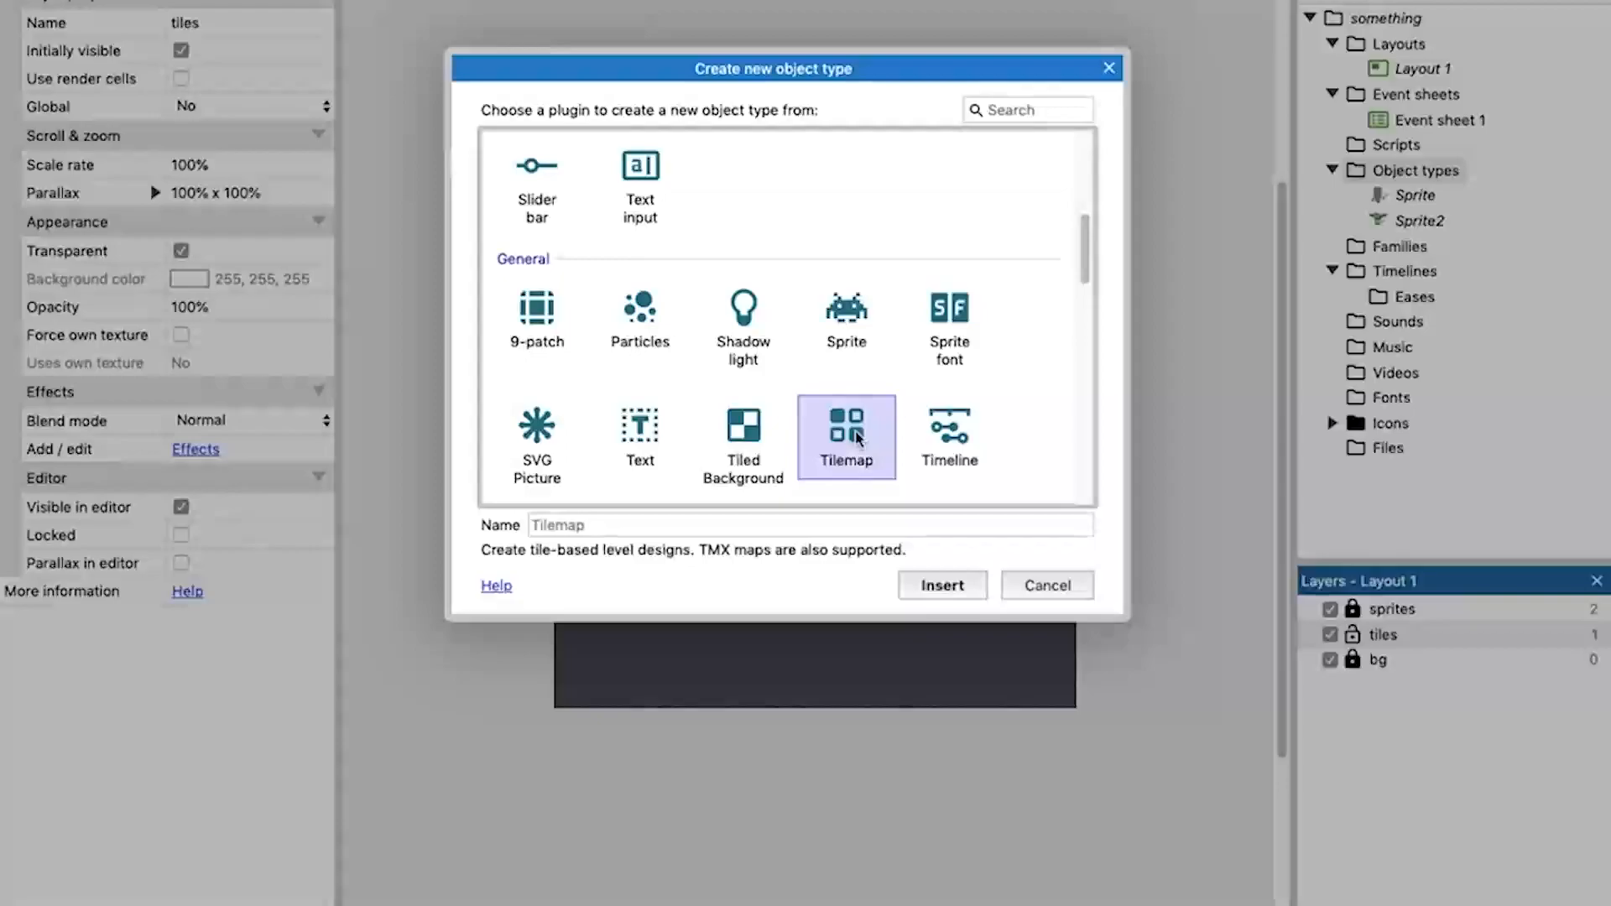
{"action": "double_click", "coordinate": [857, 438]}
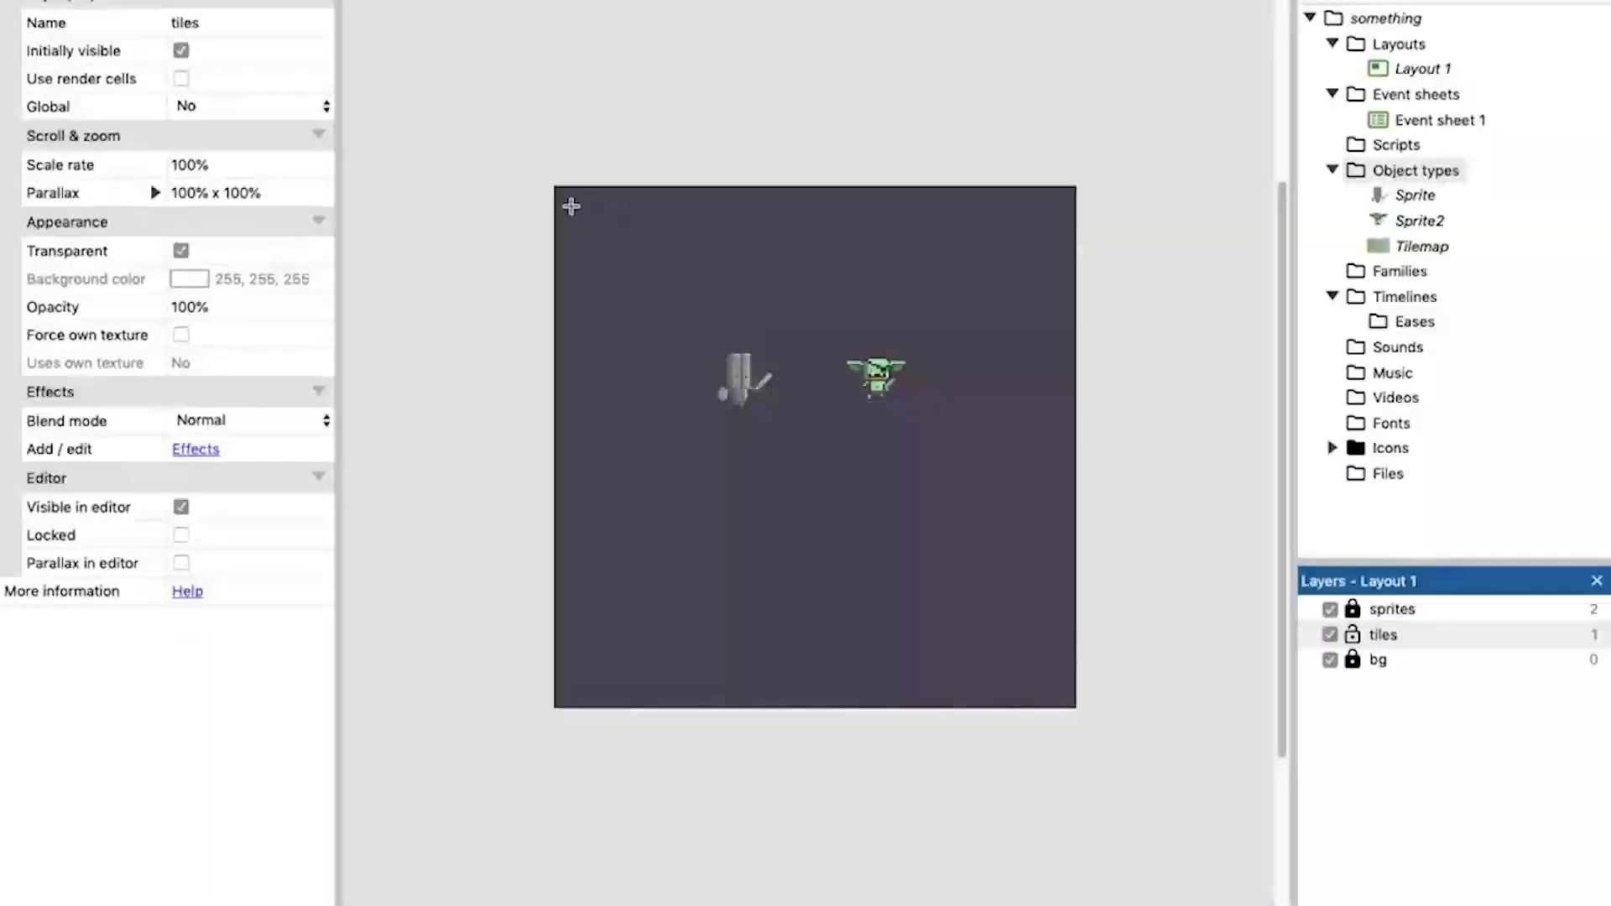
{"action": "left_click", "coordinate": [571, 207]}
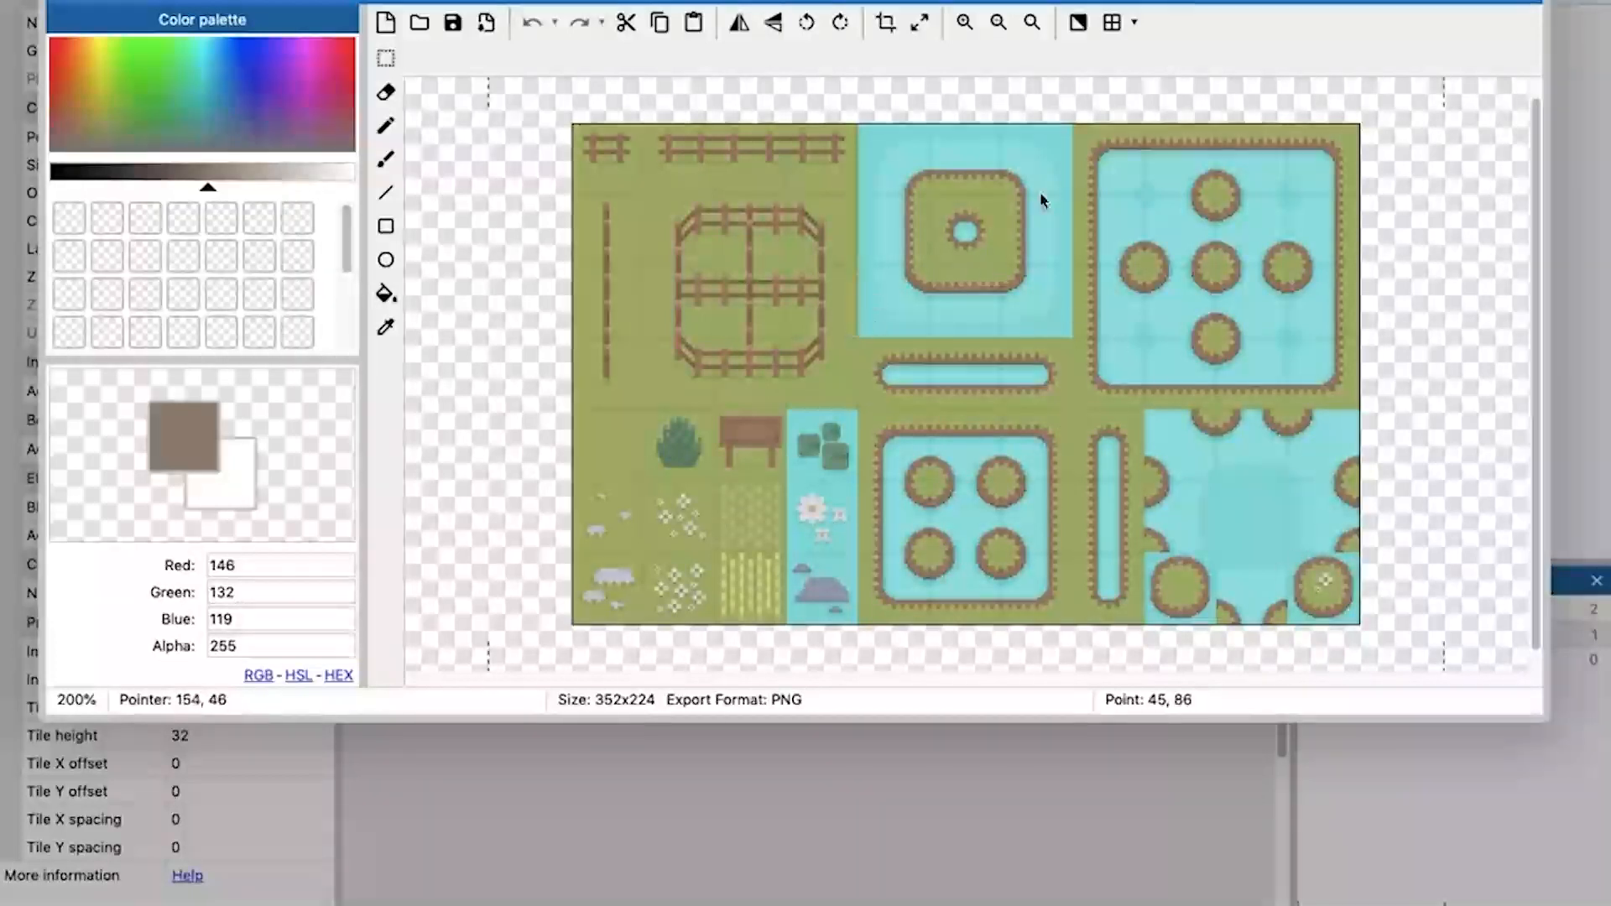
Replace the tilemap's default image with dungeontiles.png and close the image editor.
{"action": "left_click", "coordinate": [420, 23]}
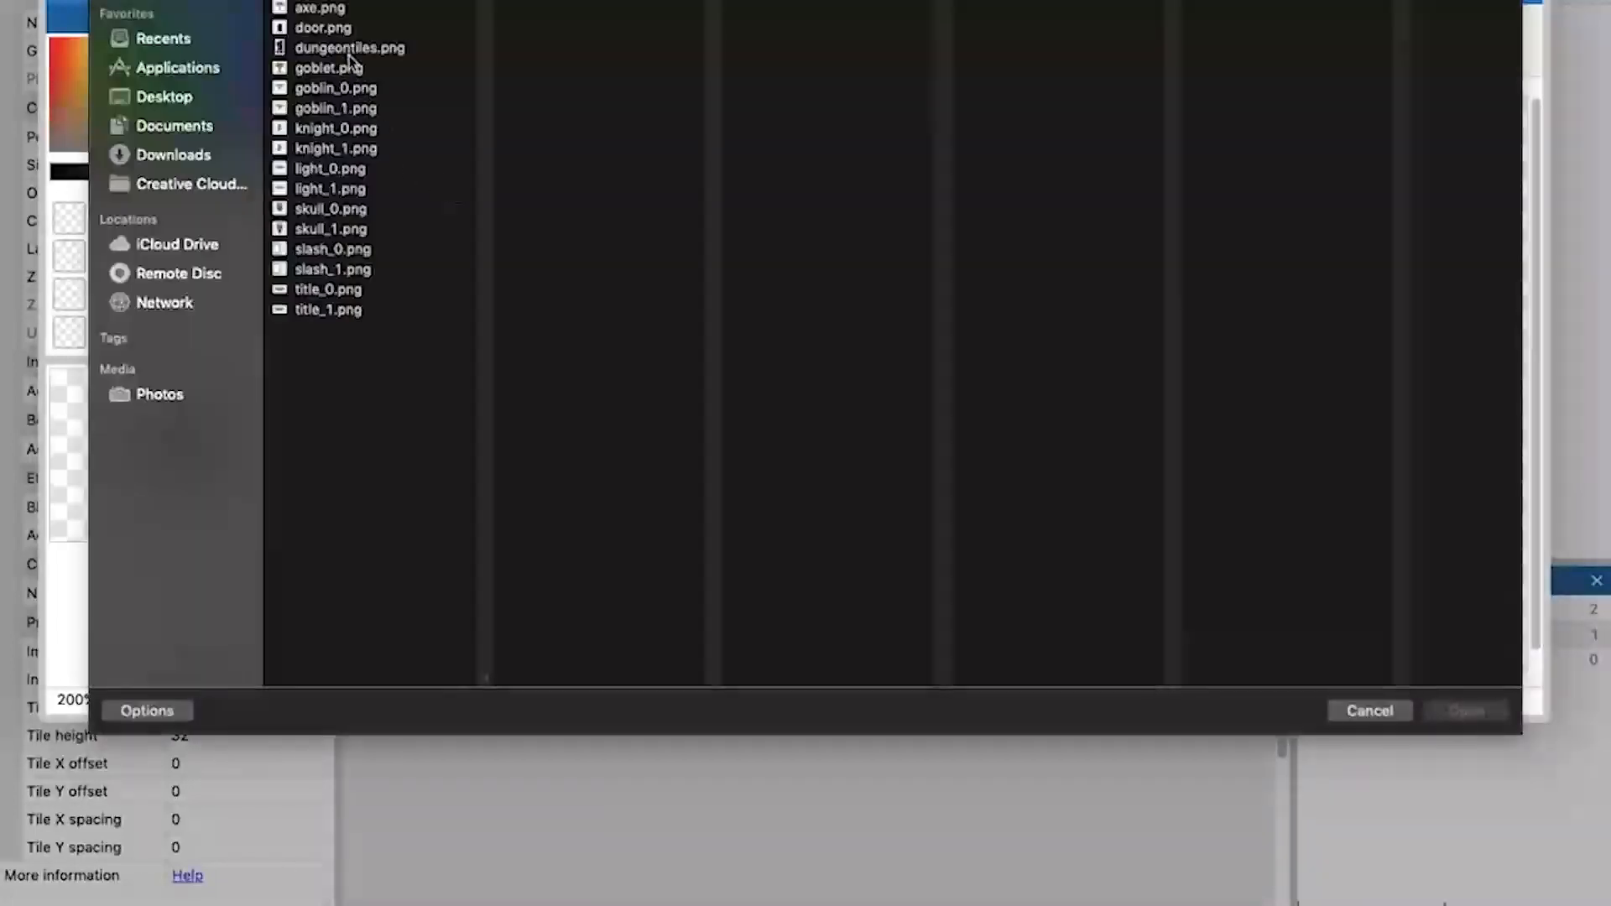
{"action": "left_click", "coordinate": [353, 50]}
{"action": "left_click", "coordinate": [1461, 709]}
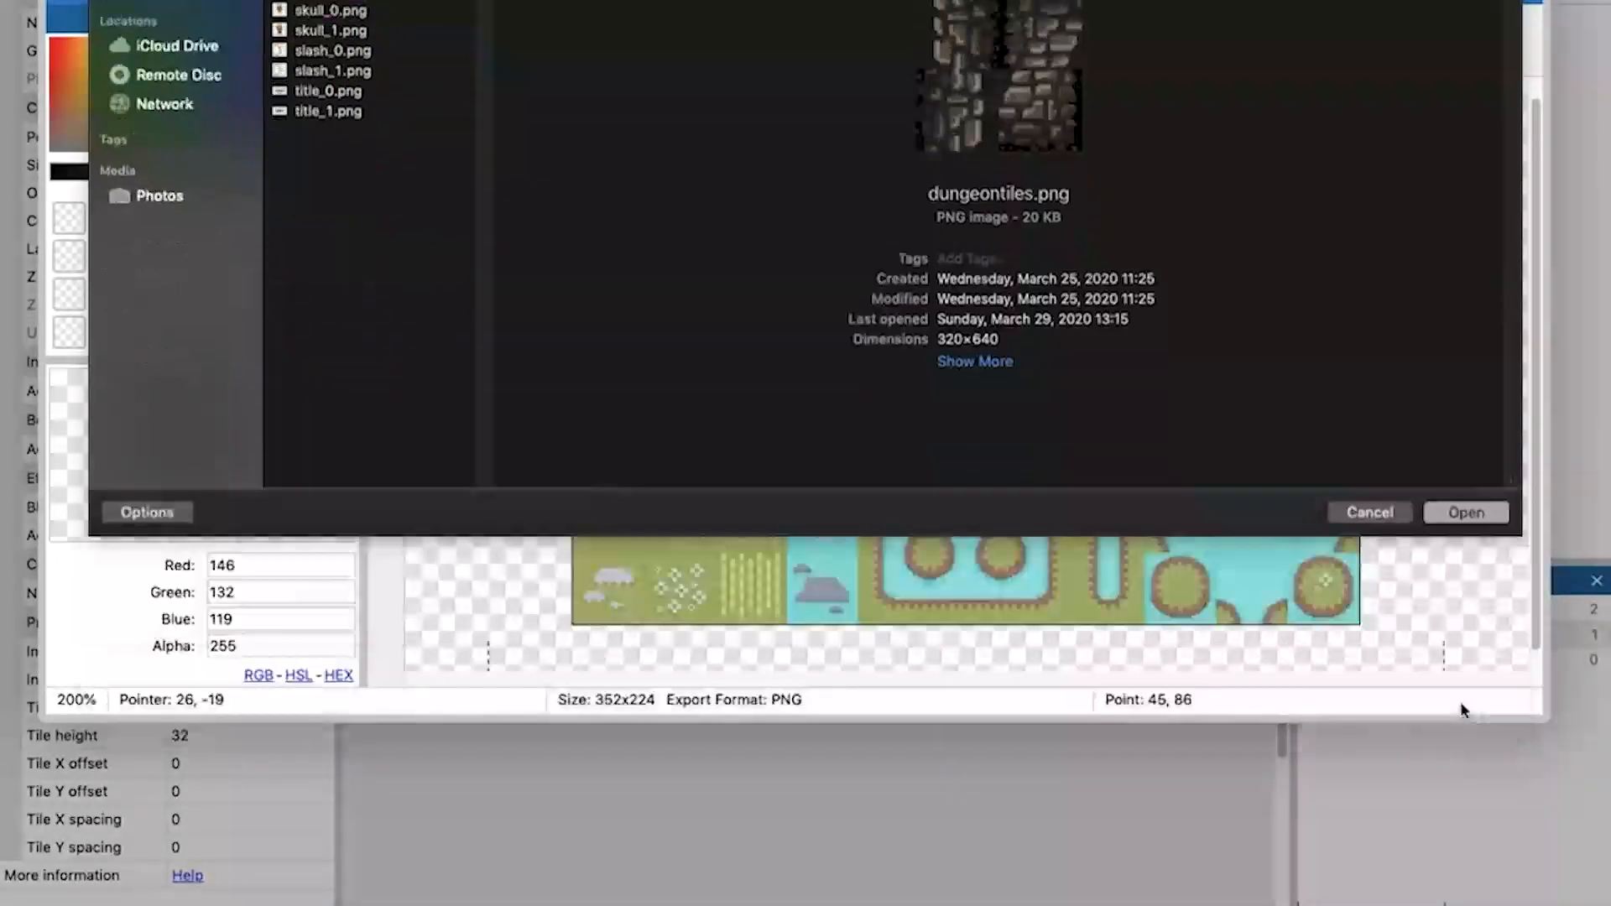
{"action": "left_click", "coordinate": [1536, 3]}
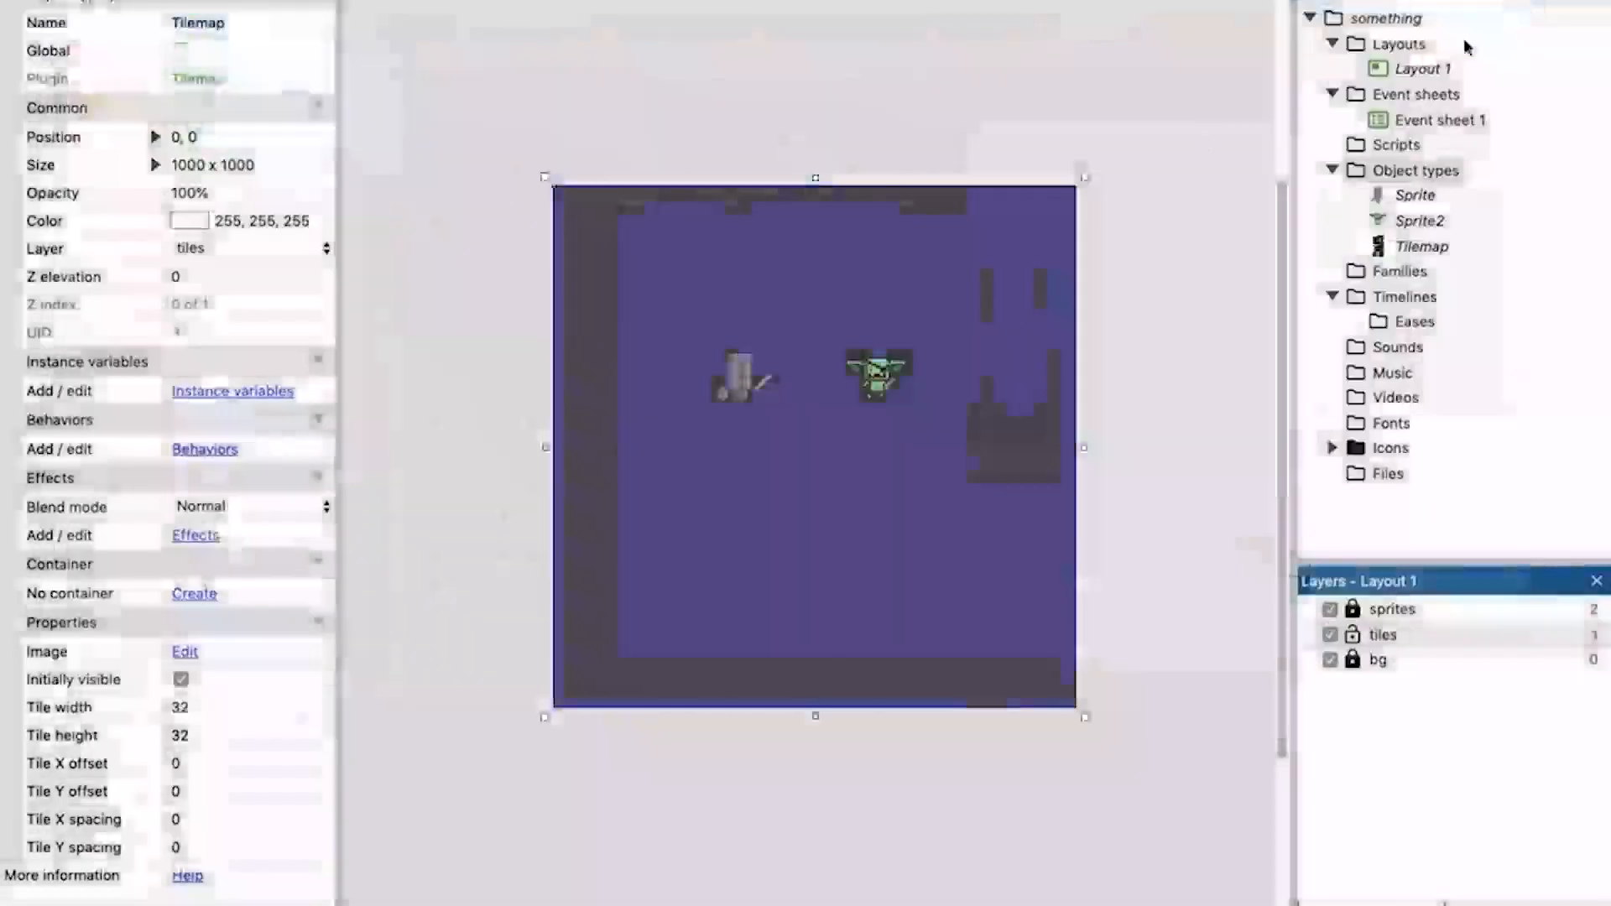
{"action": "left_click", "coordinate": [875, 129]}
{"action": "left_click", "coordinate": [880, 244]}
{"action": "left_click", "coordinate": [905, 131]}
{"action": "left_click", "coordinate": [923, 248]}
{"action": "left_click", "coordinate": [951, 156]}
{"action": "left_click", "coordinate": [964, 260]}
{"action": "left_click", "coordinate": [964, 144]}
{"action": "left_click", "coordinate": [953, 223]}
{"action": "left_click", "coordinate": [950, 179]}
{"action": "left_click", "coordinate": [954, 236]}
{"action": "left_click", "coordinate": [927, 147]}
{"action": "left_click", "coordinate": [930, 217]}
Nudge the tilemap on the layout to position 3, 2.
{"action": "mouse_move", "coordinate": [727, 238]}
{"action": "left_mouse_down"}
{"action": "mouse_move", "coordinate": [816, 323]}
{"action": "mouse_move", "coordinate": [733, 299]}
{"action": "mouse_move", "coordinate": [725, 263]}
{"action": "left_mouse_up"}
{"action": "mouse_move", "coordinate": [877, 268]}
{"action": "left_mouse_down"}
{"action": "mouse_move", "coordinate": [1032, 279]}
{"action": "mouse_move", "coordinate": [1049, 309]}
{"action": "mouse_move", "coordinate": [887, 298]}
{"action": "mouse_move", "coordinate": [877, 270]}
{"action": "left_mouse_up"}
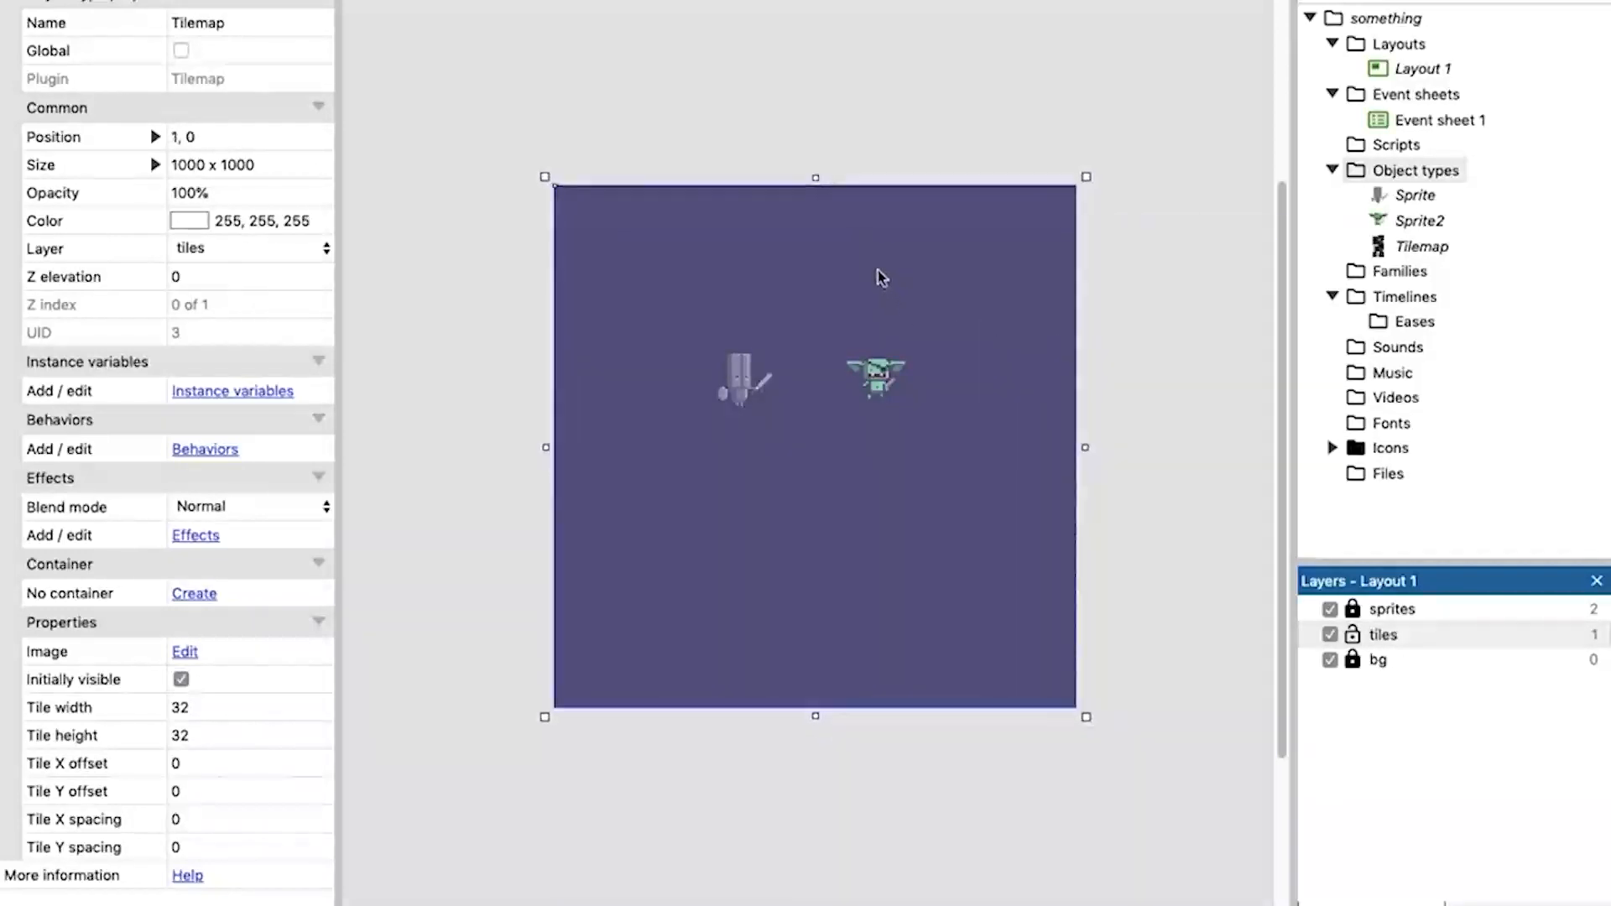
{"action": "mouse_move", "coordinate": [949, 295]}
{"action": "left_mouse_down"}
{"action": "mouse_move", "coordinate": [1211, 349]}
{"action": "mouse_move", "coordinate": [920, 289]}
{"action": "left_mouse_up"}
{"action": "left_click_drag", "start_coordinate": [923, 278], "coordinate": [923, 276]}
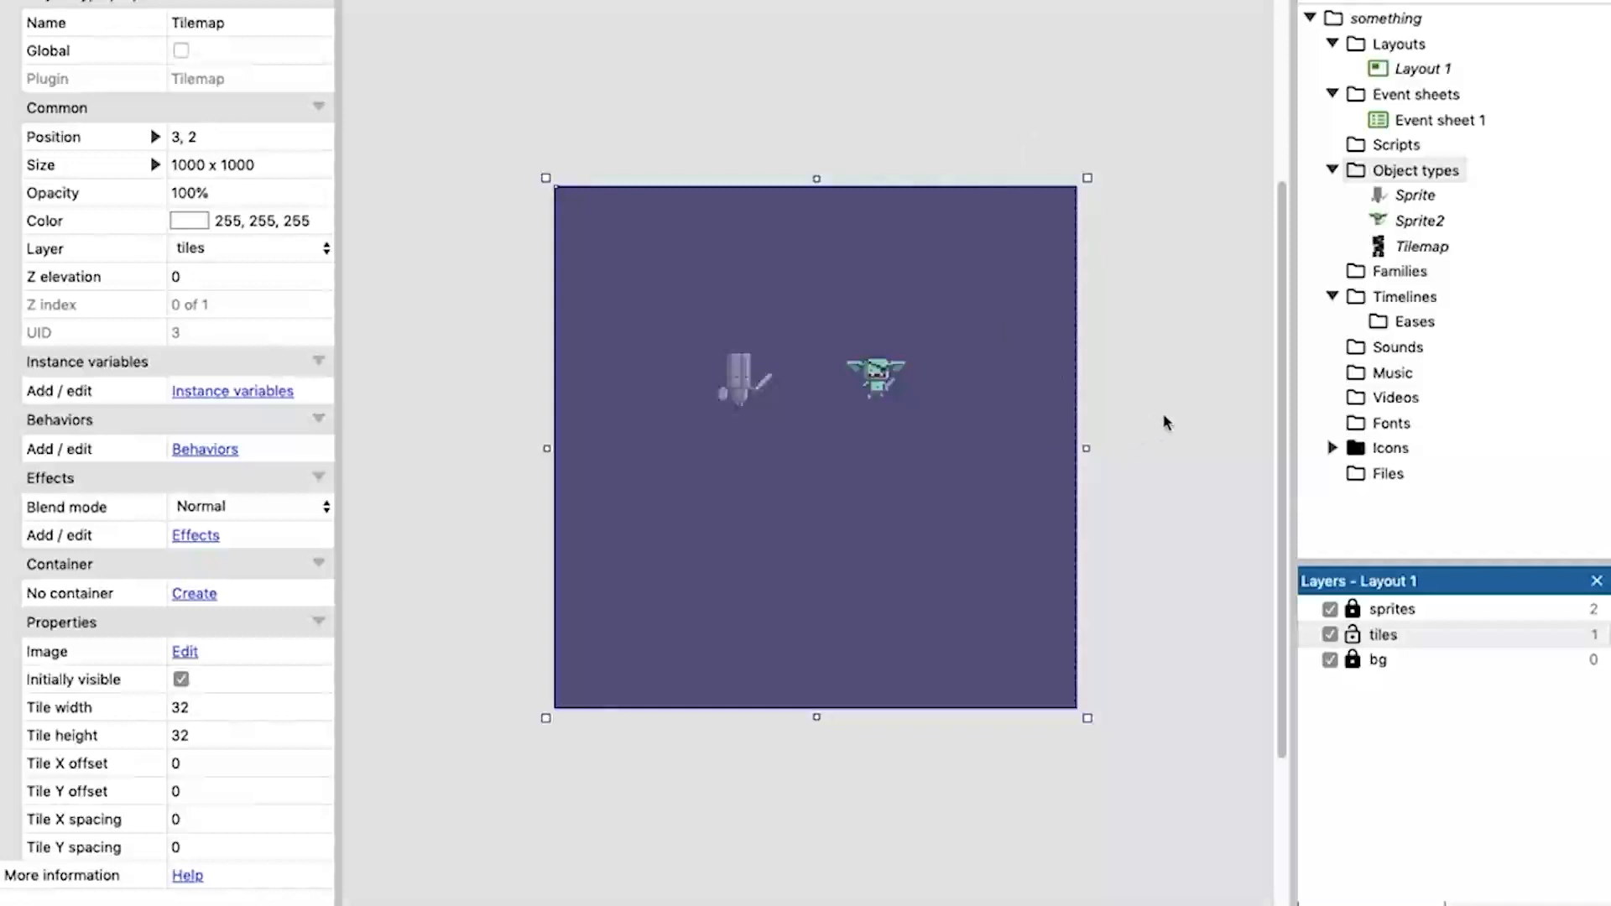
Turn on Show grid and Snap to grid for Layout 1.
{"action": "left_click", "coordinate": [1157, 370]}
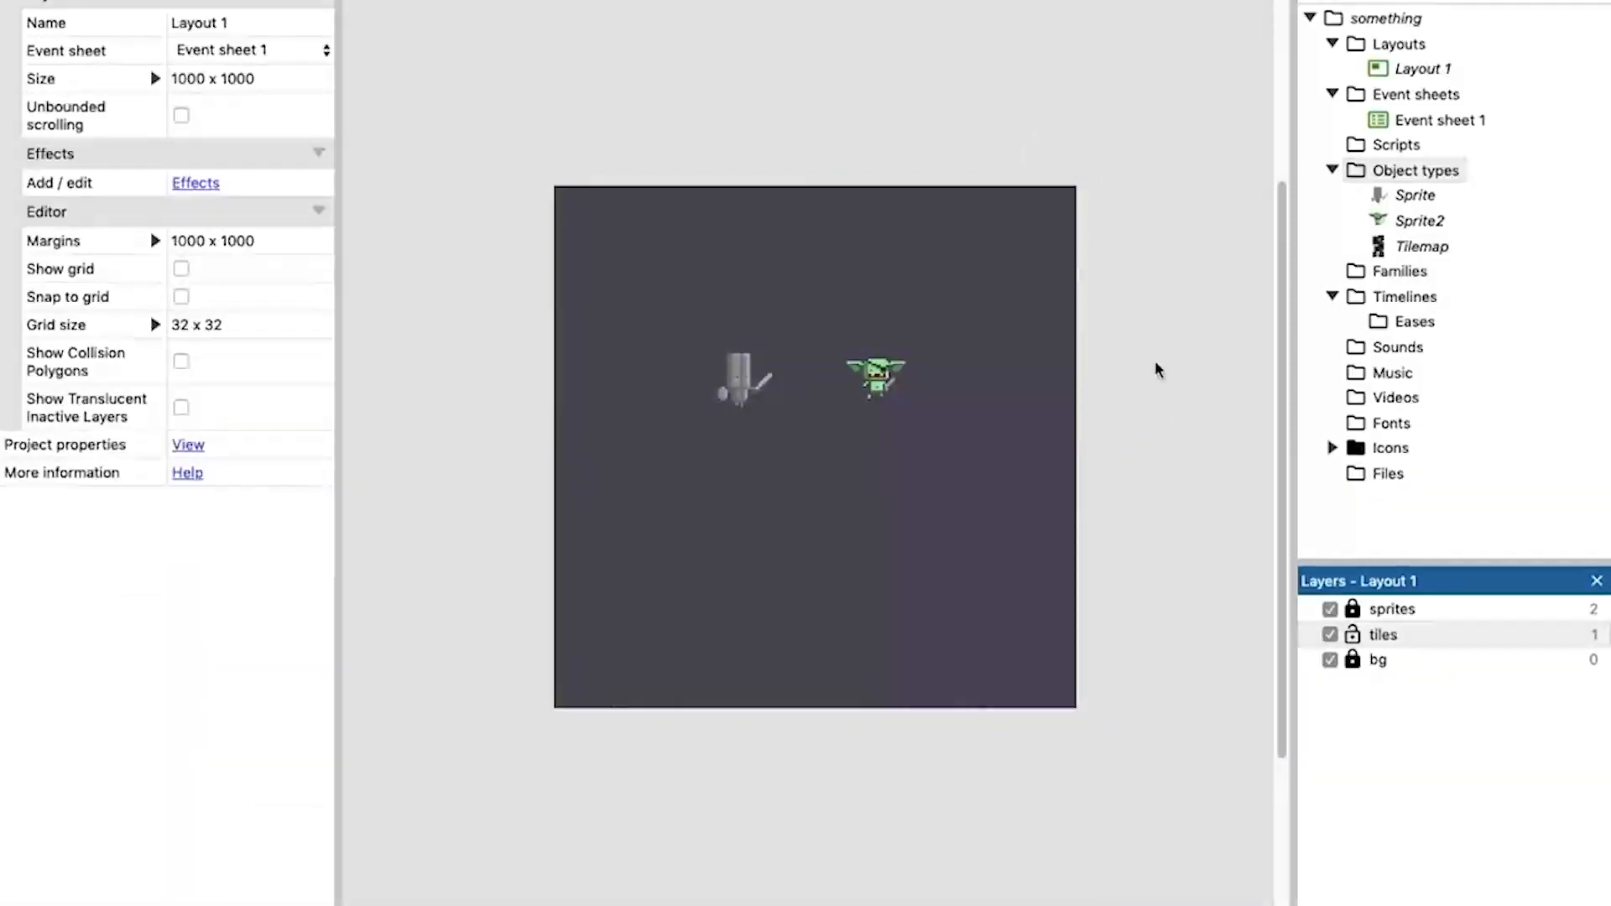
{"action": "left_click", "coordinate": [1417, 72]}
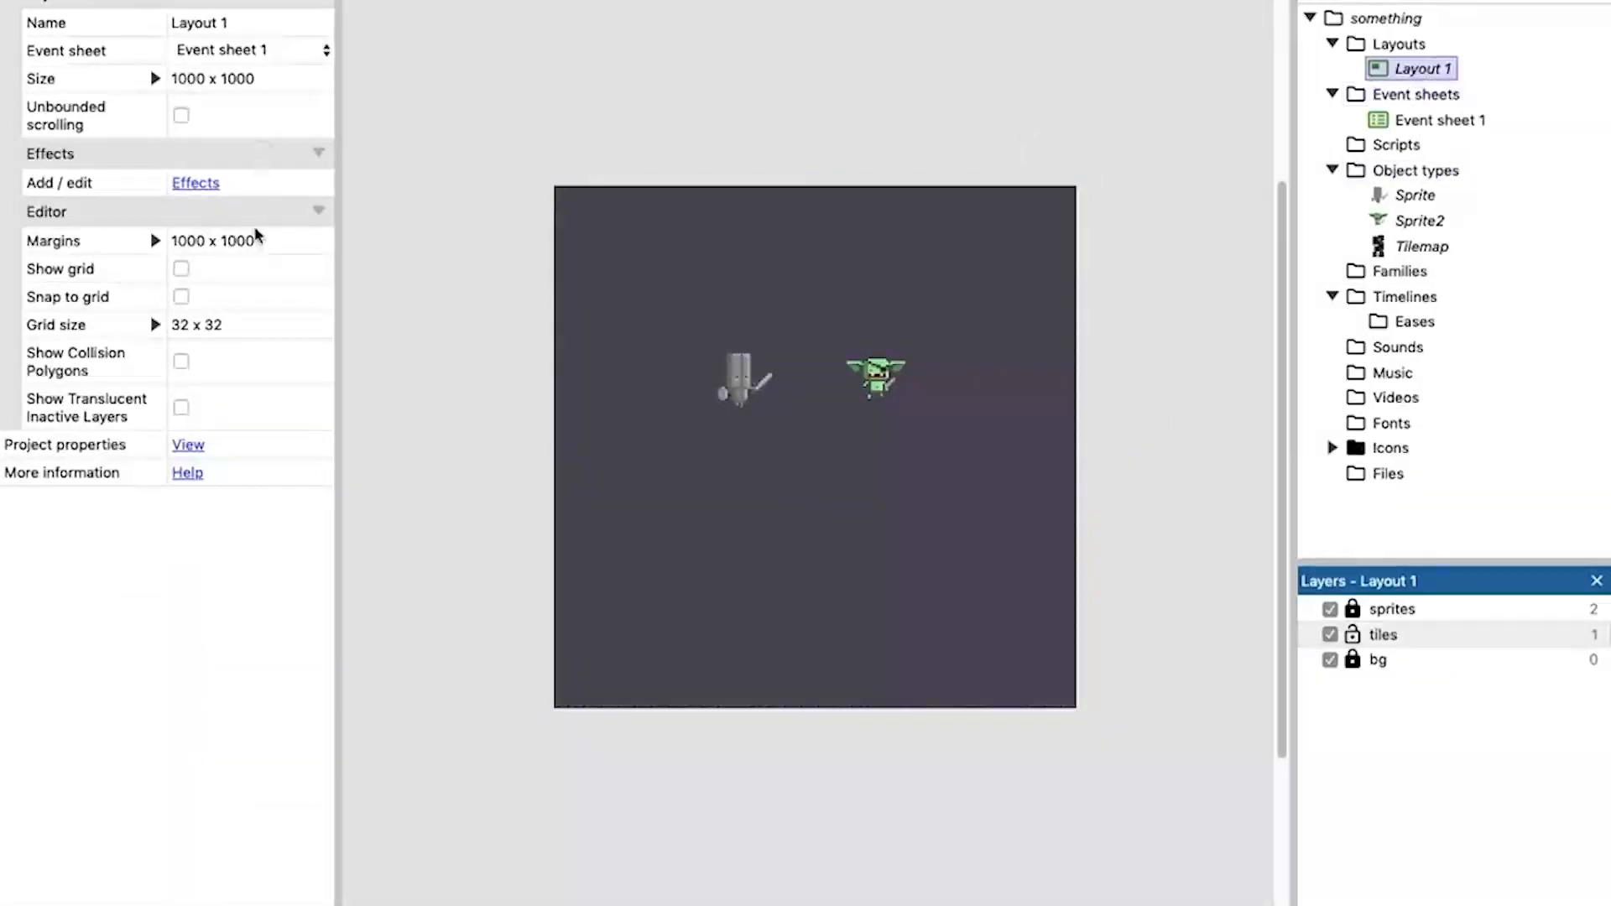
{"action": "left_click", "coordinate": [181, 269]}
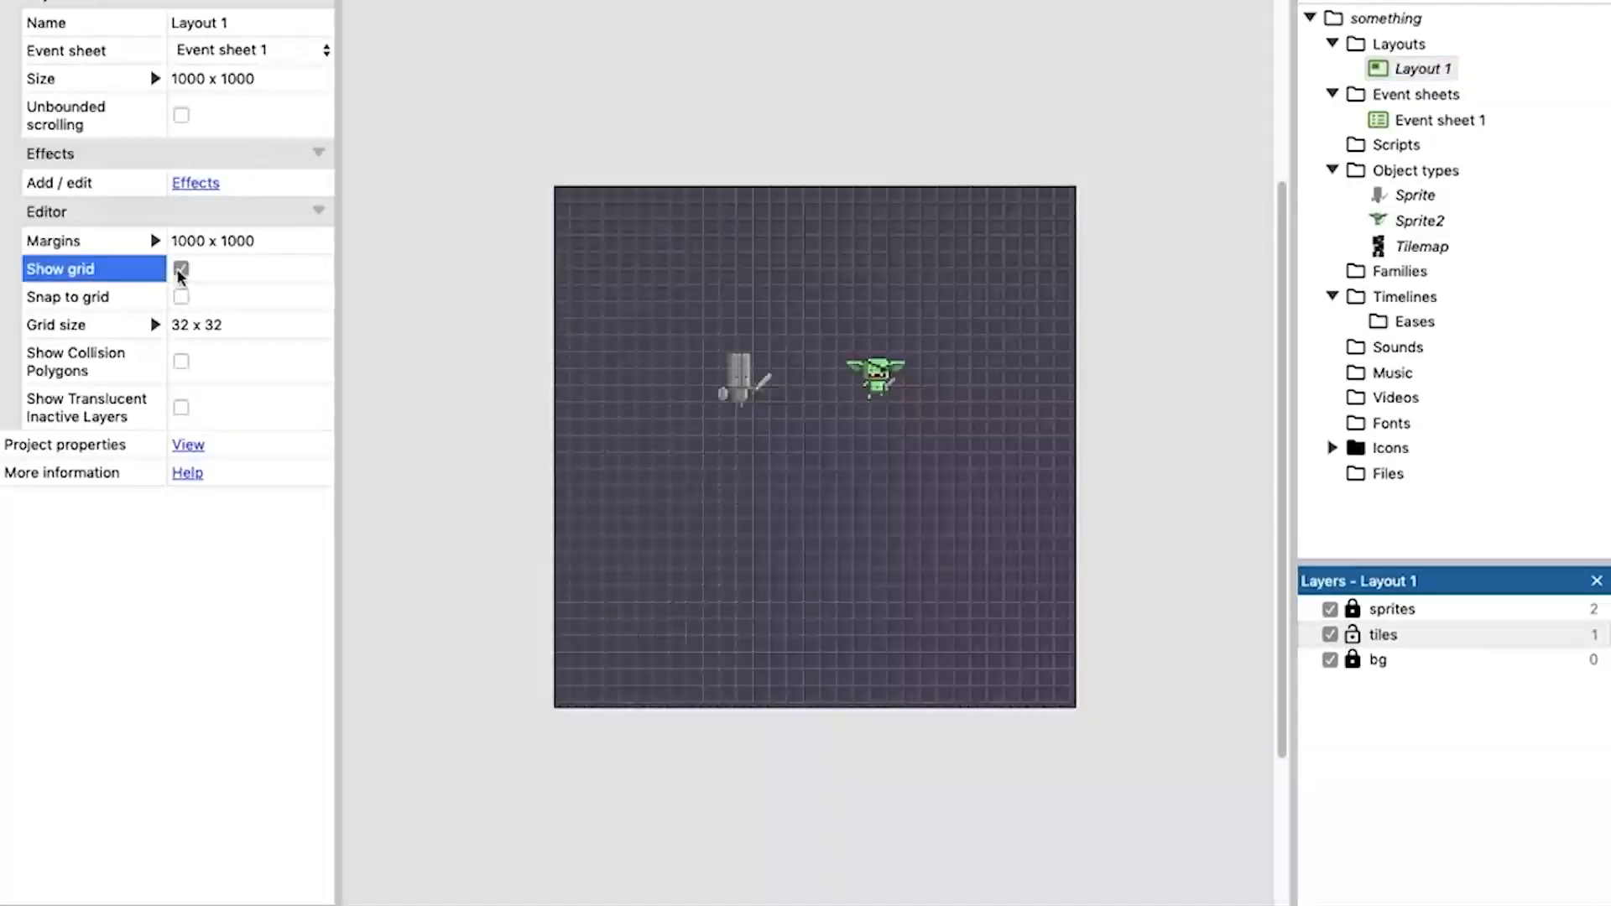
{"action": "left_click", "coordinate": [458, 378]}
{"action": "scroll", "coordinate": [434, 357], "scroll_direction": "up", "scroll_amount": 4, "text": "ctrl"}
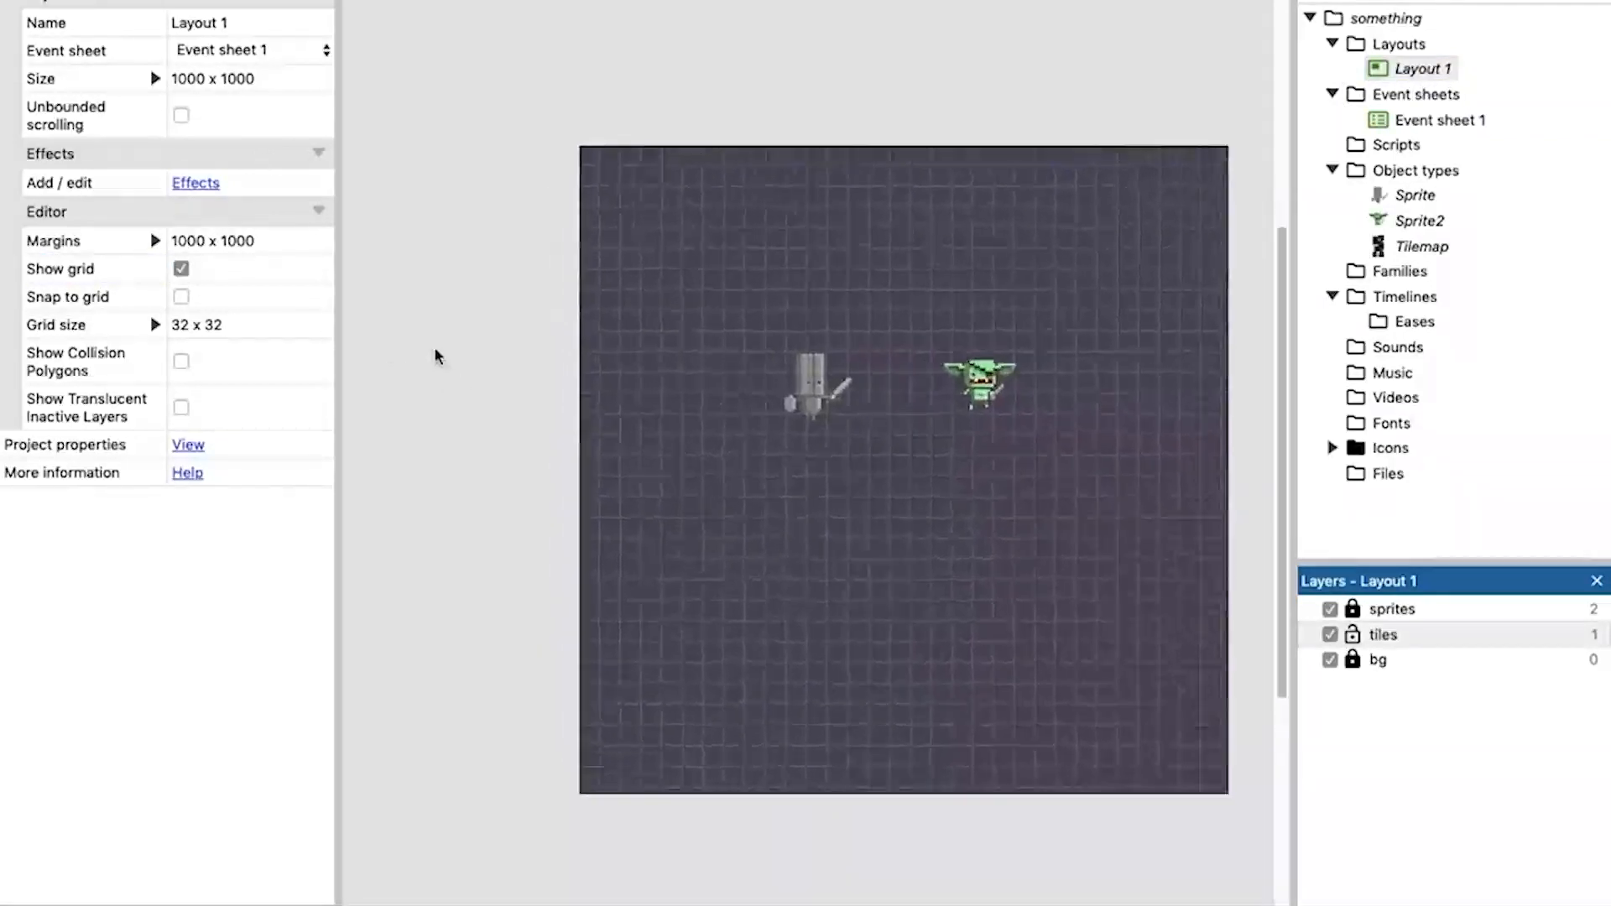
{"action": "scroll", "coordinate": [503, 359], "scroll_direction": "down", "scroll_amount": 4, "text": "ctrl"}
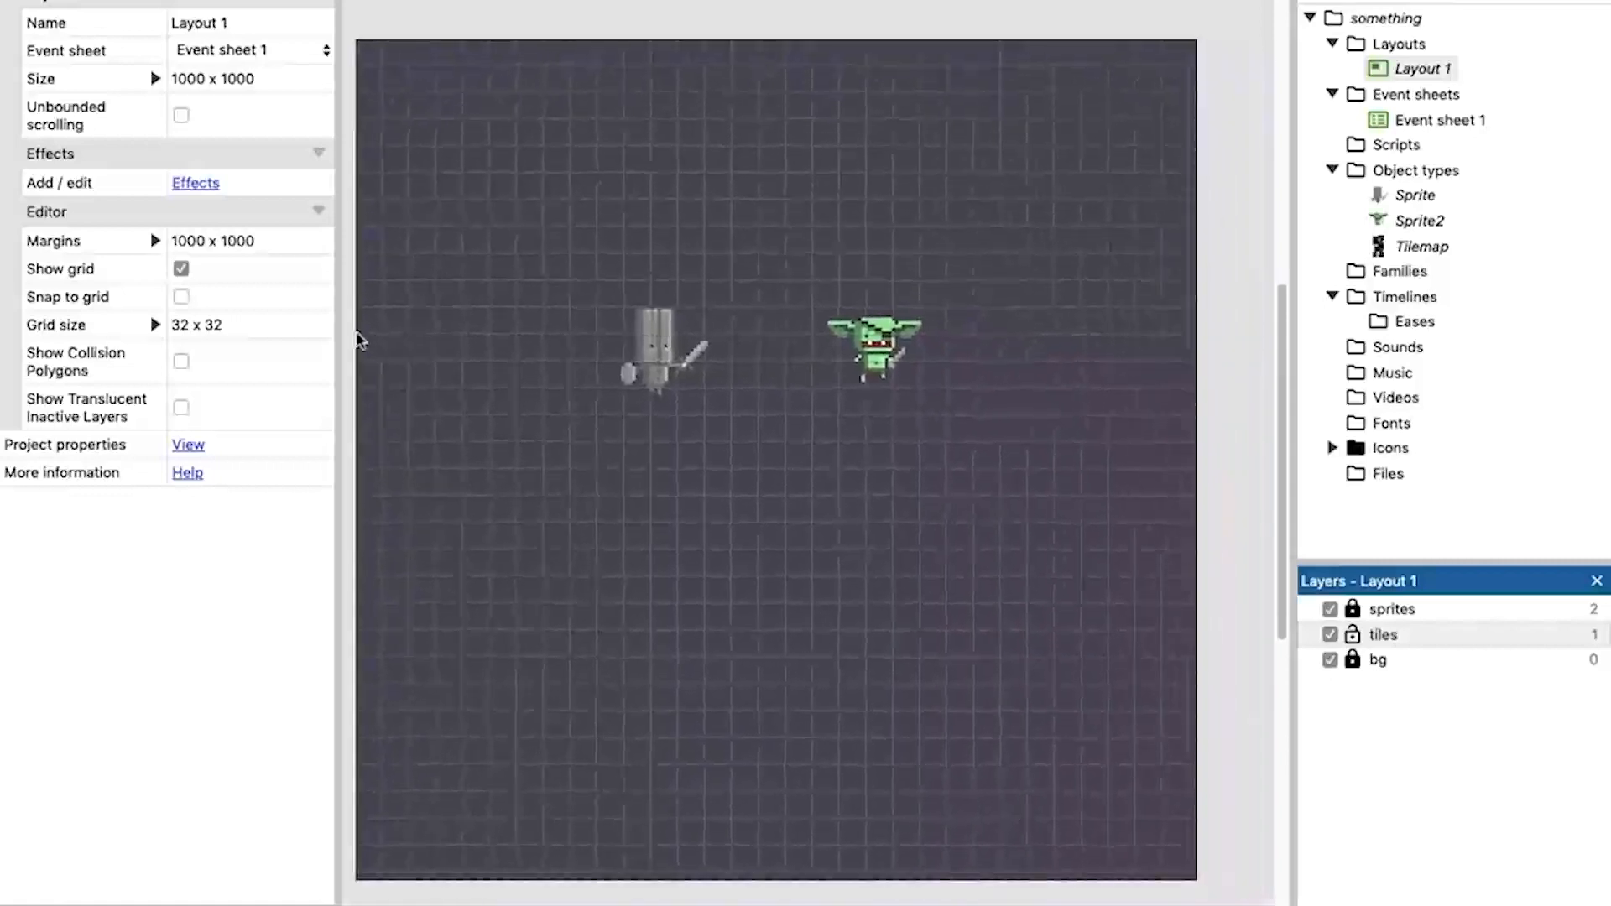
{"action": "left_click", "coordinate": [181, 297]}
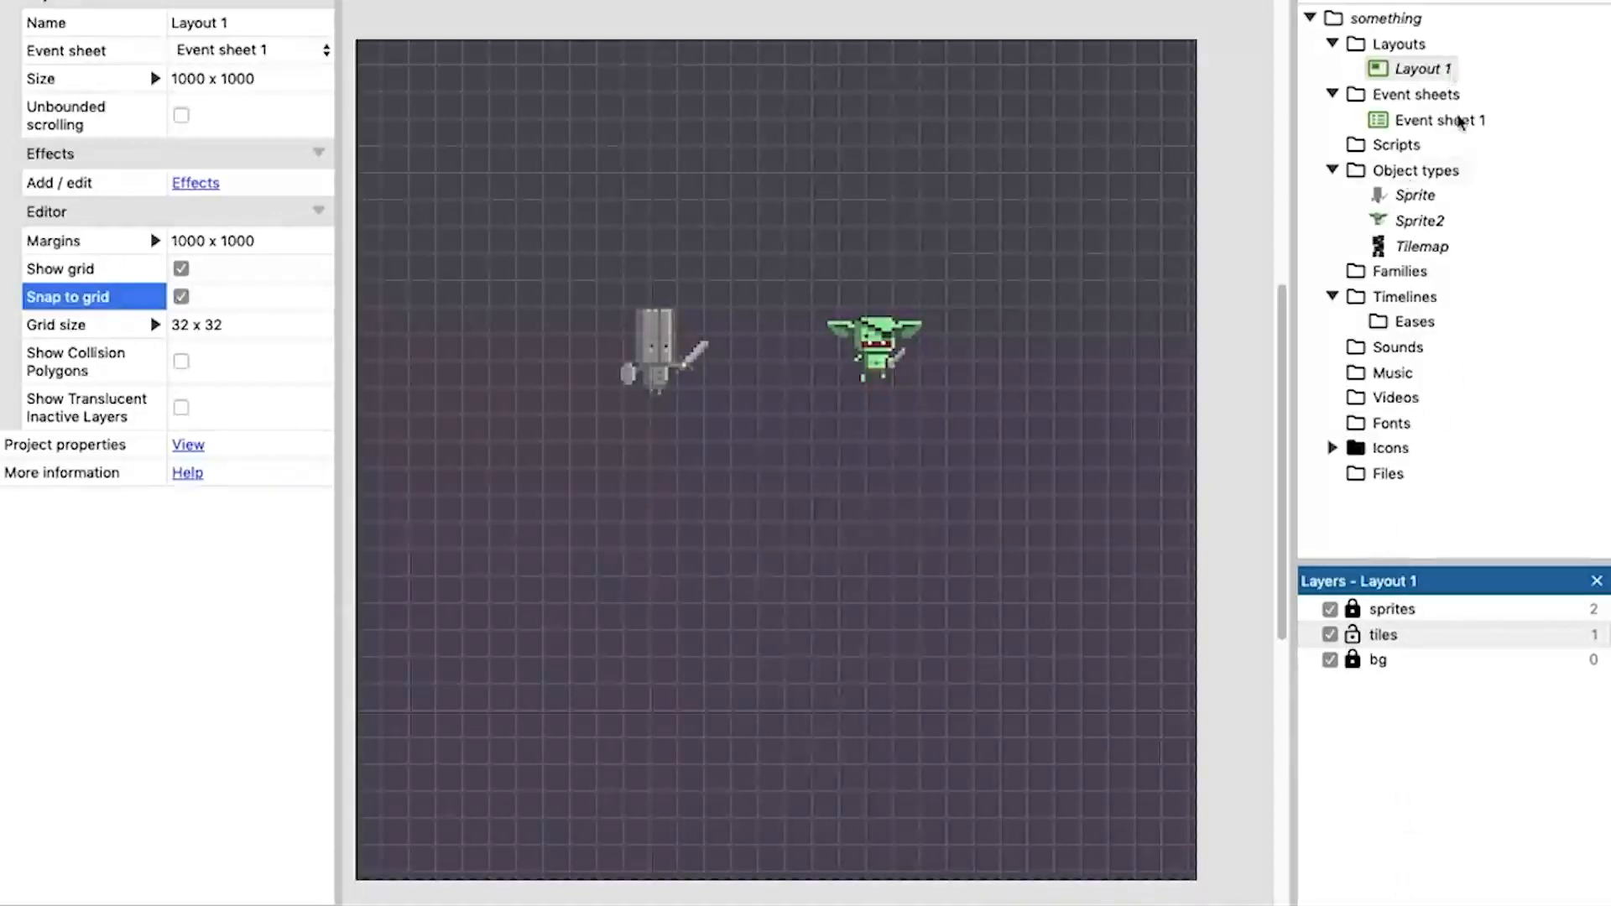
Activate the tiles layer, then select the Tilemap and ready the pencil tool for drawing its tiles.
{"action": "left_click", "coordinate": [1384, 635]}
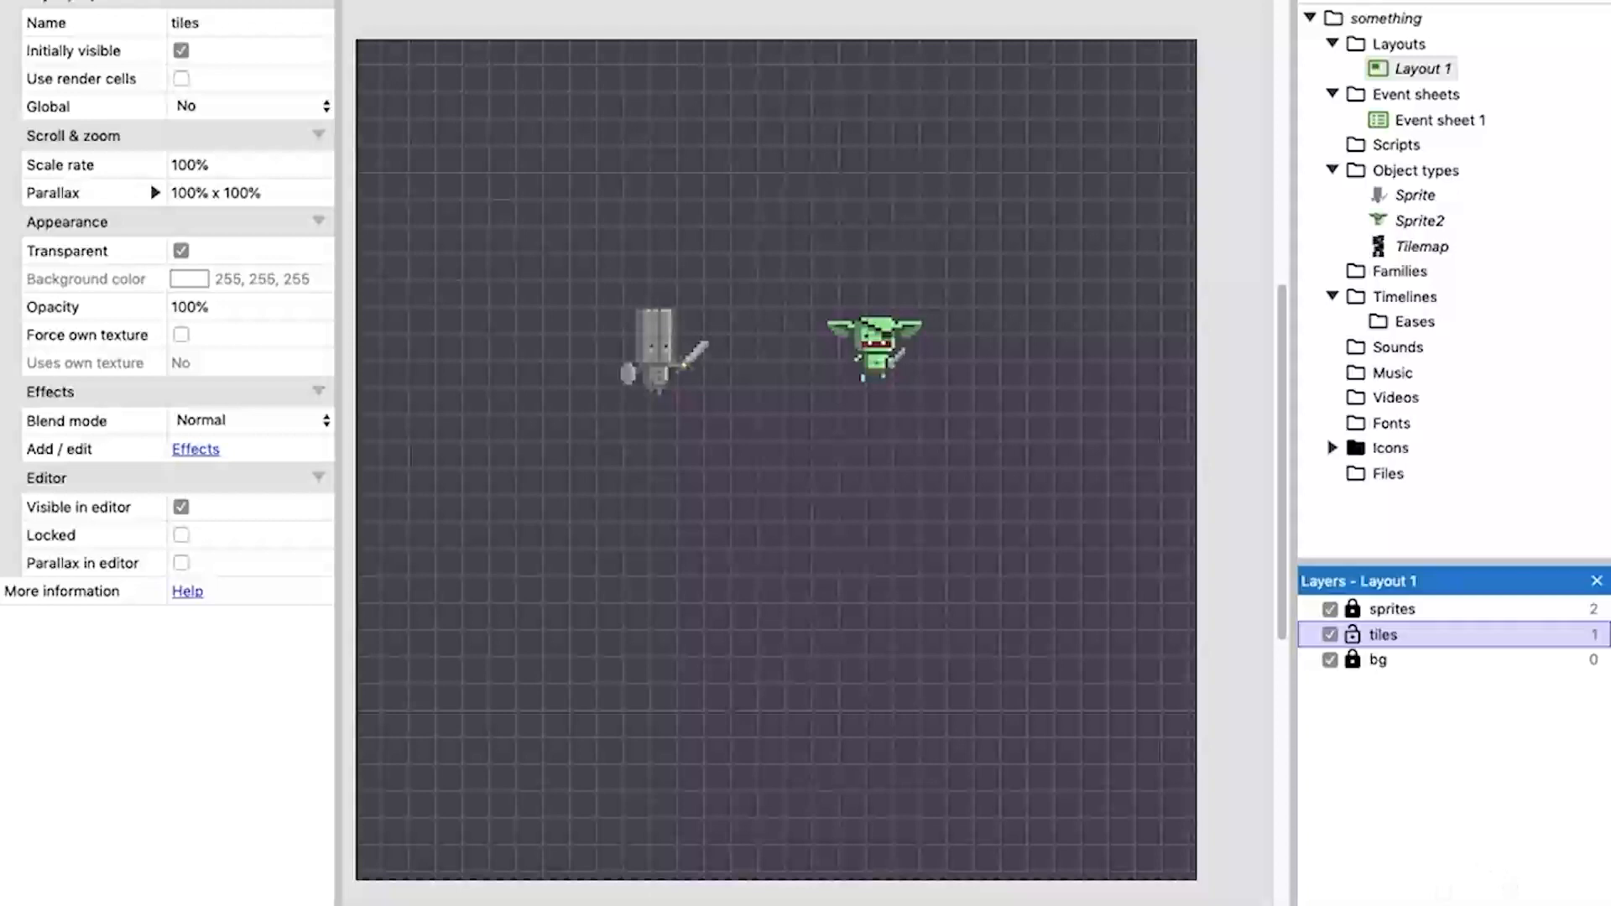
{"action": "left_click", "coordinate": [1418, 904]}
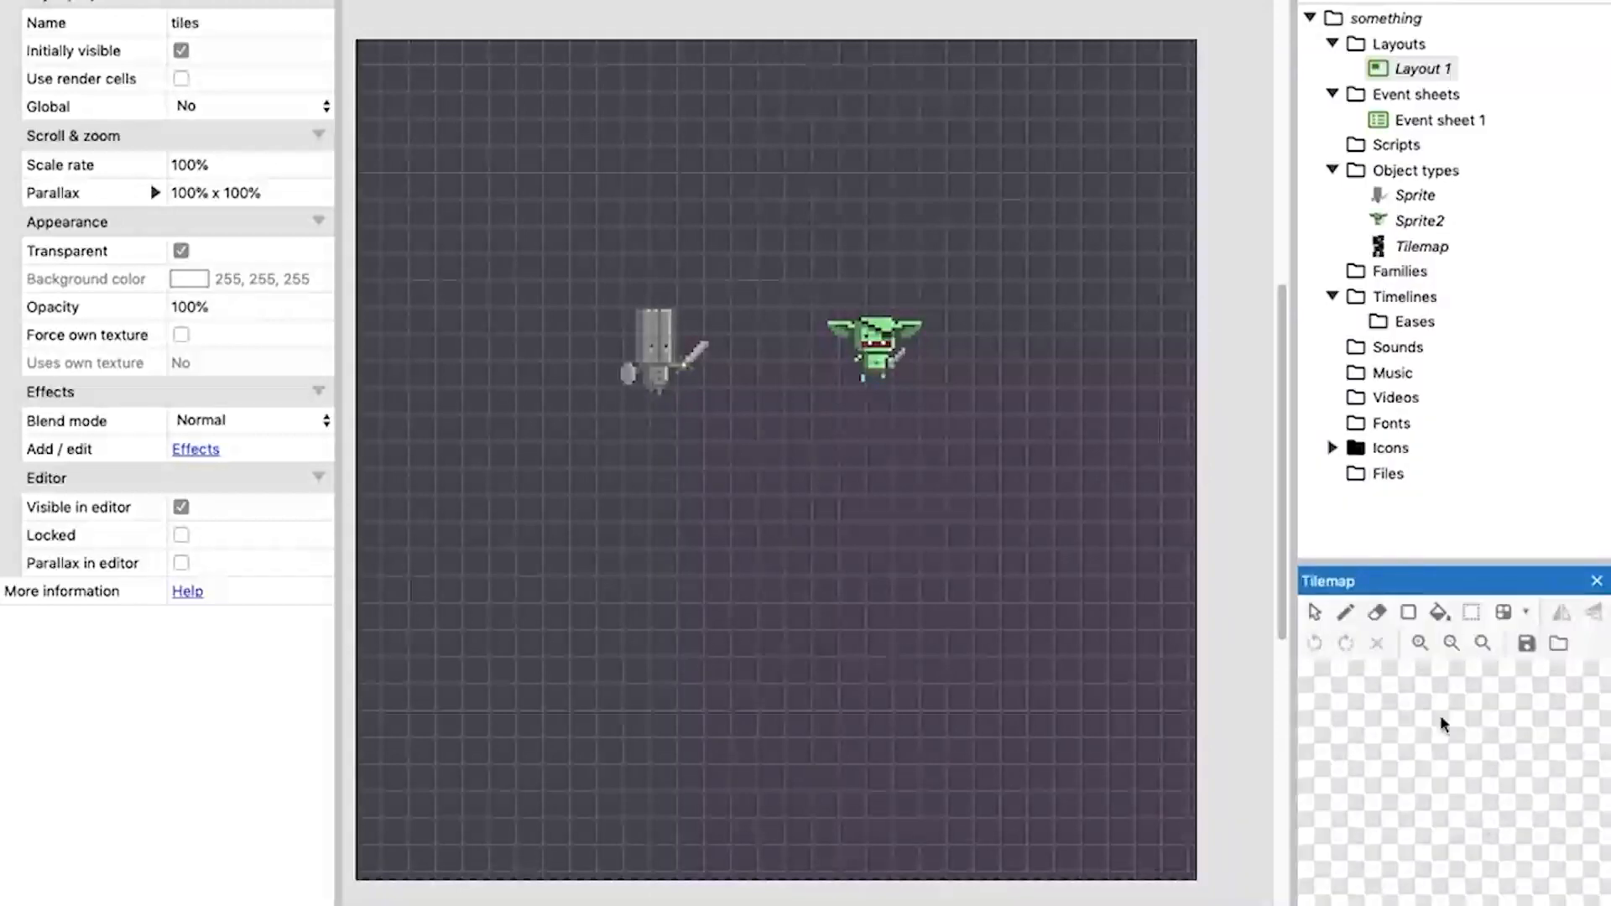
{"action": "left_click", "coordinate": [1426, 248]}
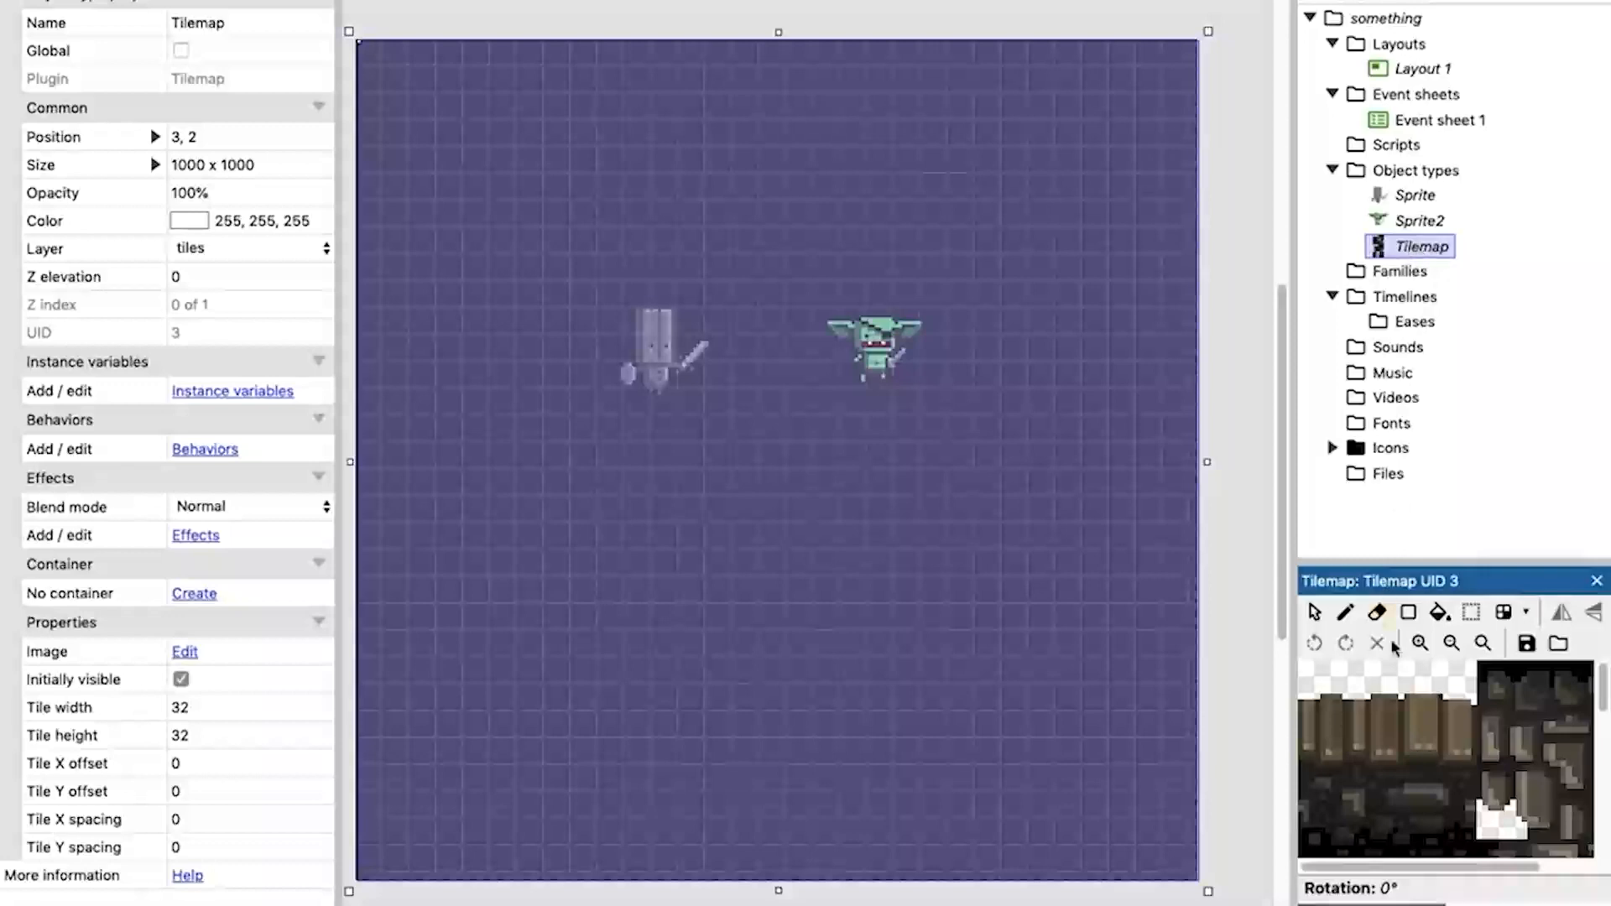
{"action": "scroll", "coordinate": [1420, 788], "scroll_direction": "down", "scroll_amount": 3}
{"action": "scroll", "coordinate": [1424, 788], "scroll_direction": "up", "scroll_amount": 3}
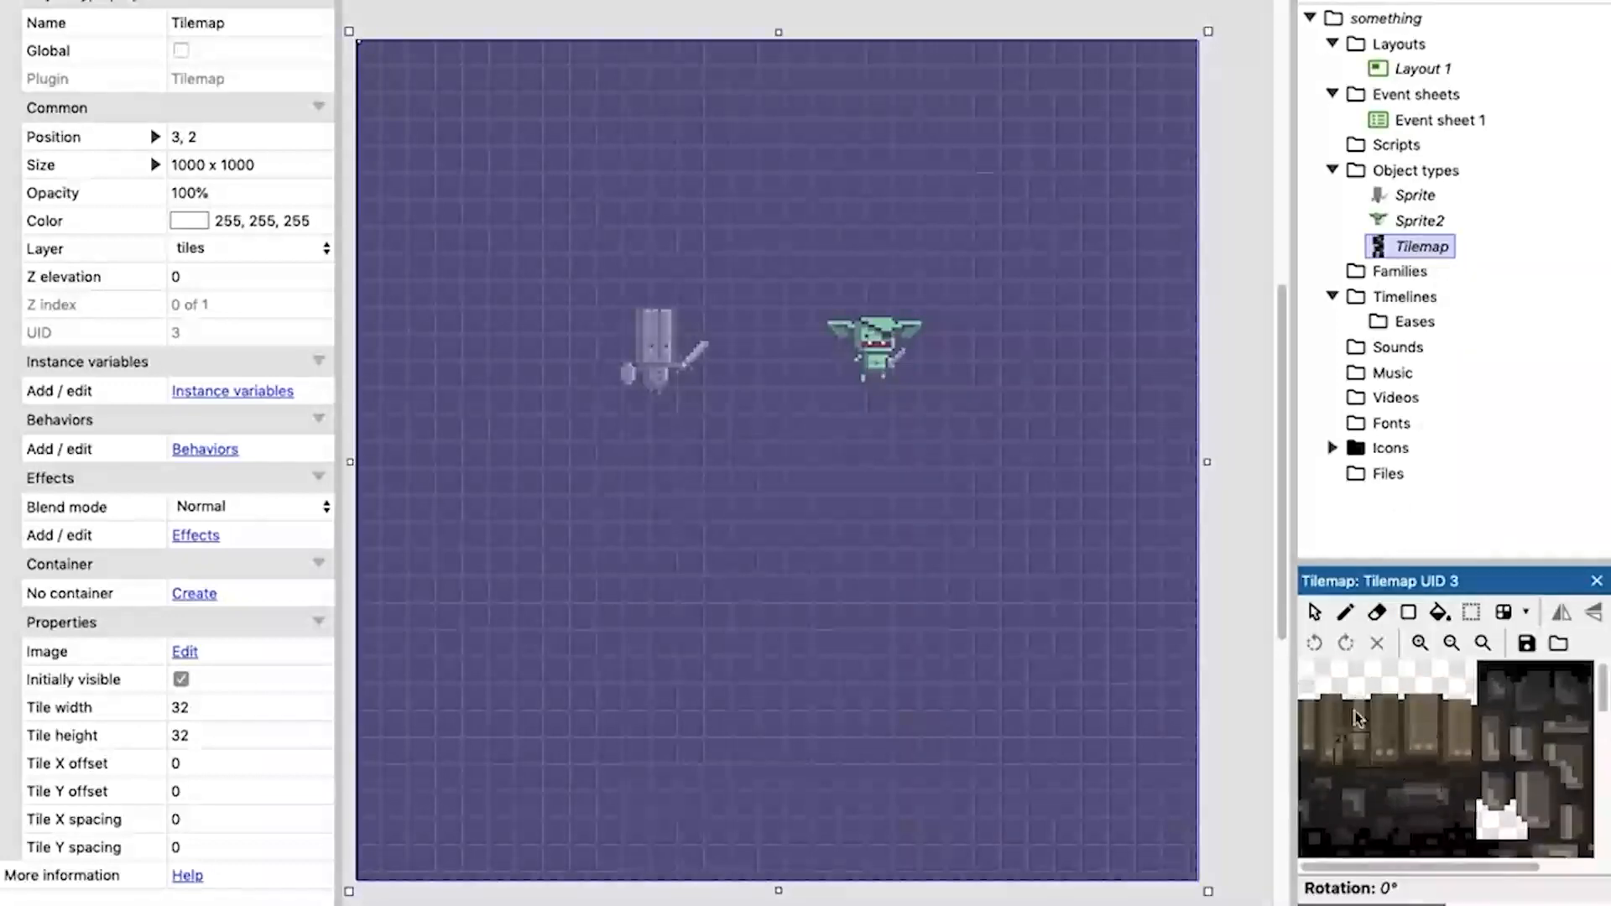
{"action": "left_click", "coordinate": [1322, 675]}
{"action": "left_click", "coordinate": [1347, 615]}
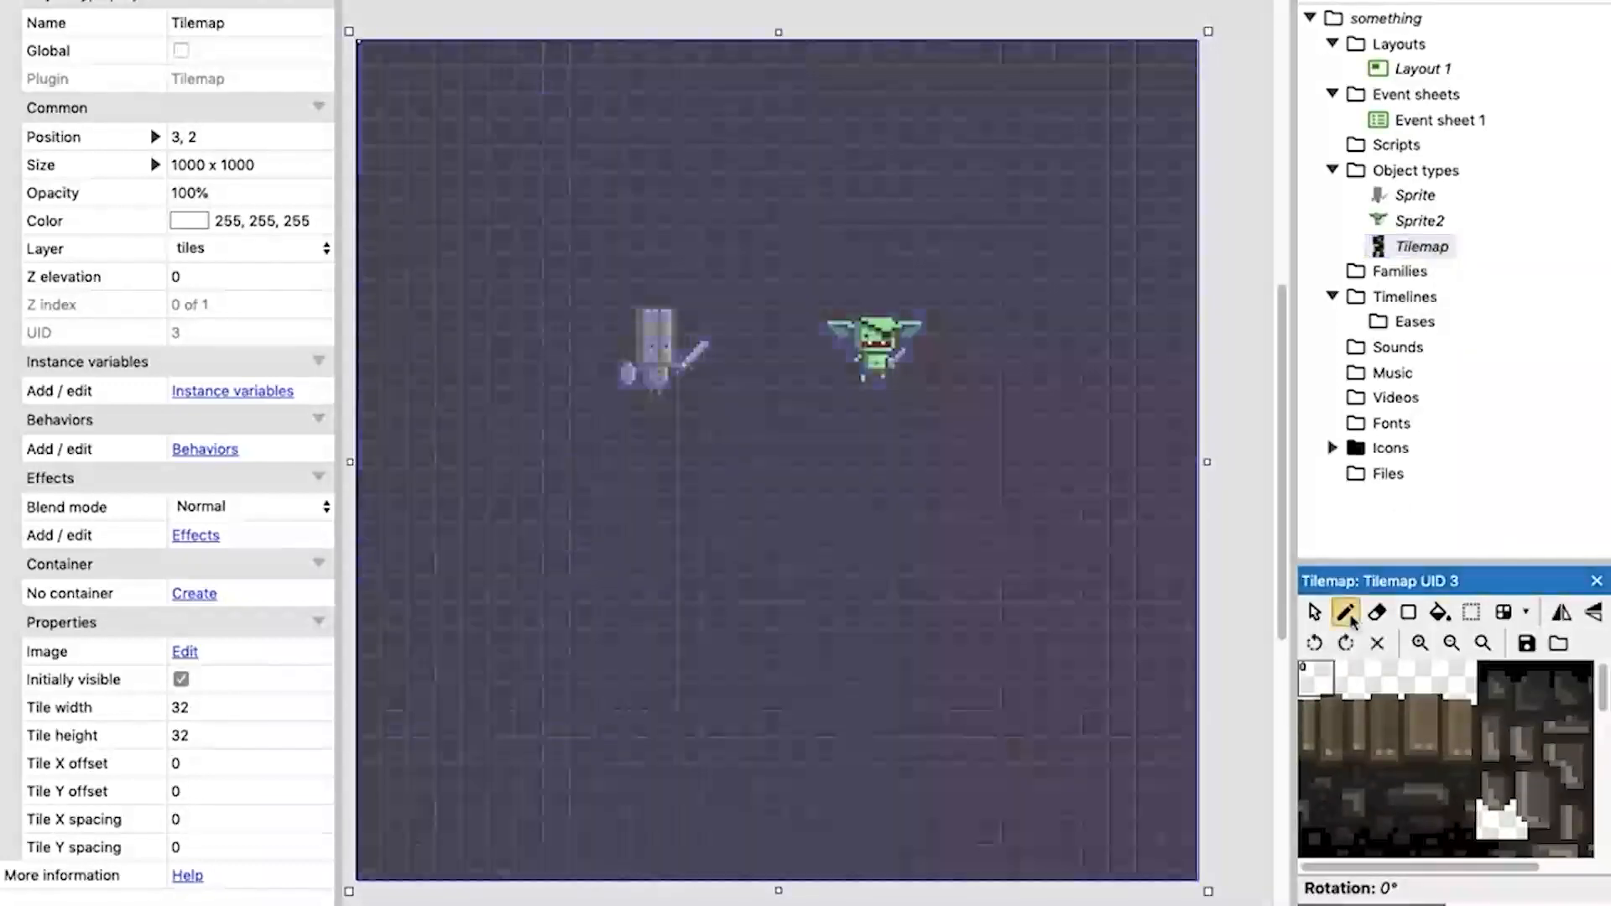
Paint a 20-tile-wide wooden-plank floor across the lower part of the tilemap by repeating the 5-tile-wide plank block.
{"action": "left_click_drag", "start_coordinate": [1317, 684], "coordinate": [1459, 814]}
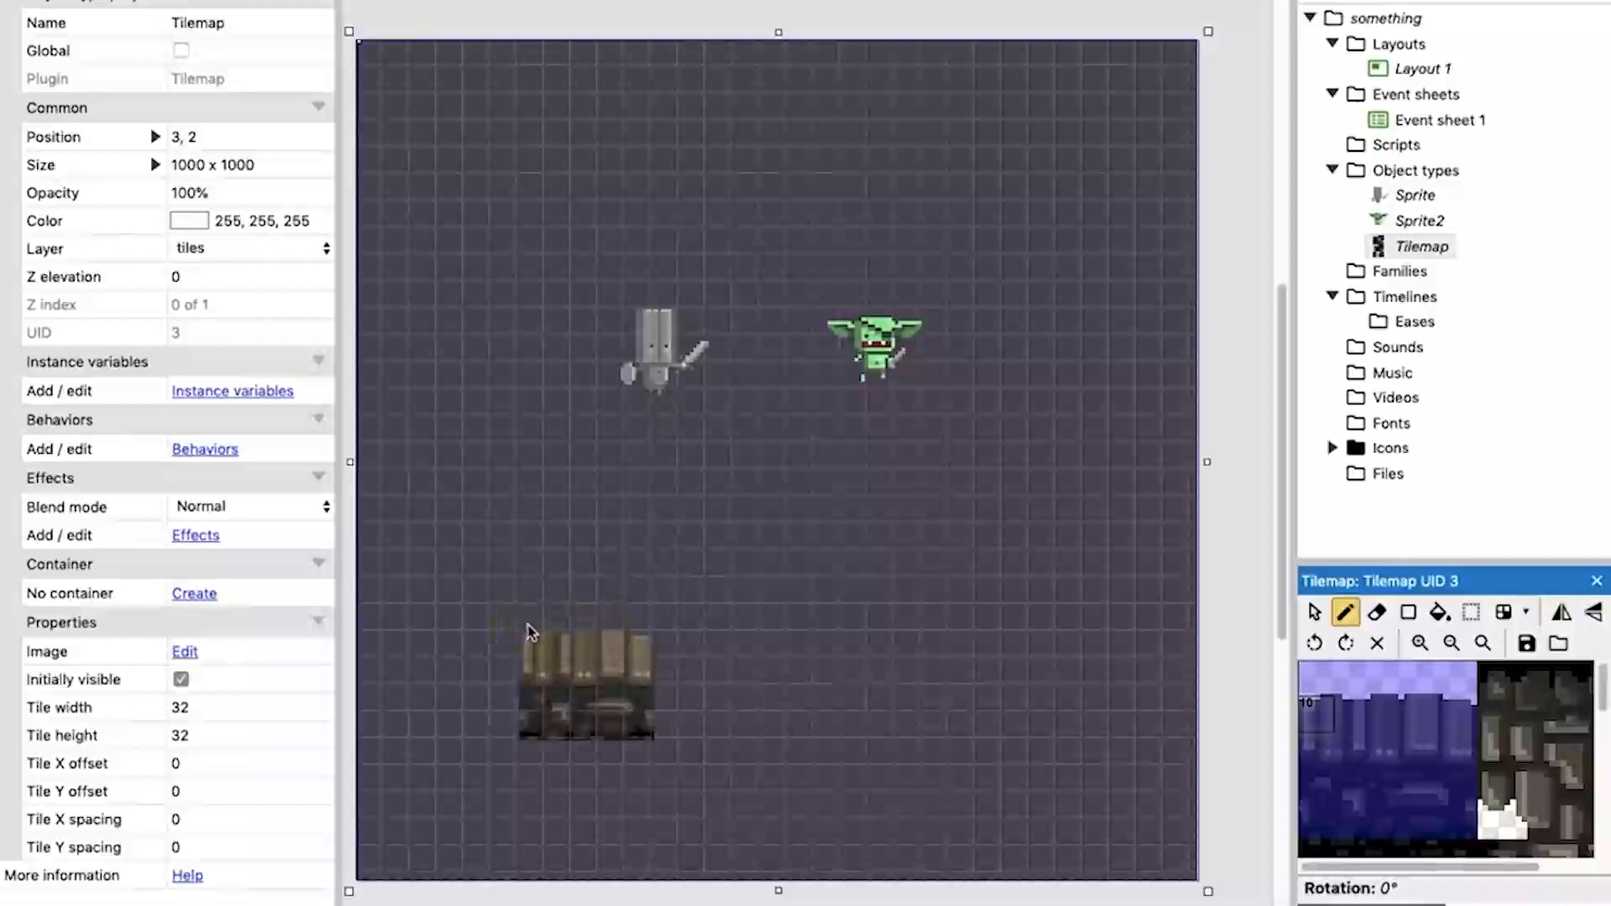
{"action": "left_click", "coordinate": [528, 632]}
{"action": "left_click", "coordinate": [801, 631]}
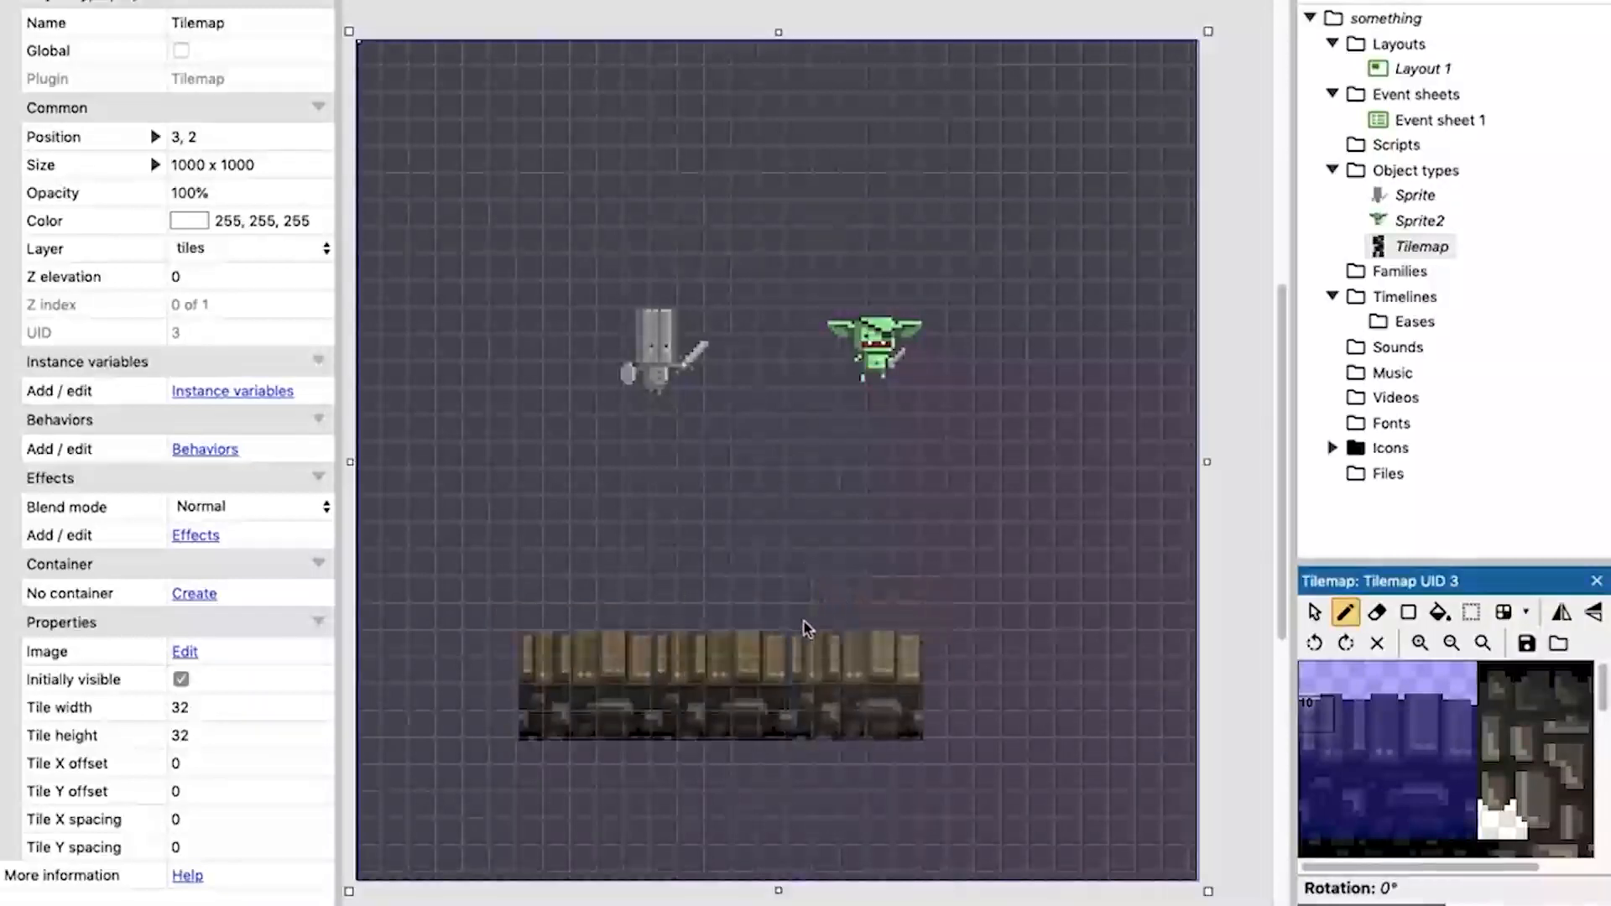
{"action": "left_click", "coordinate": [935, 625]}
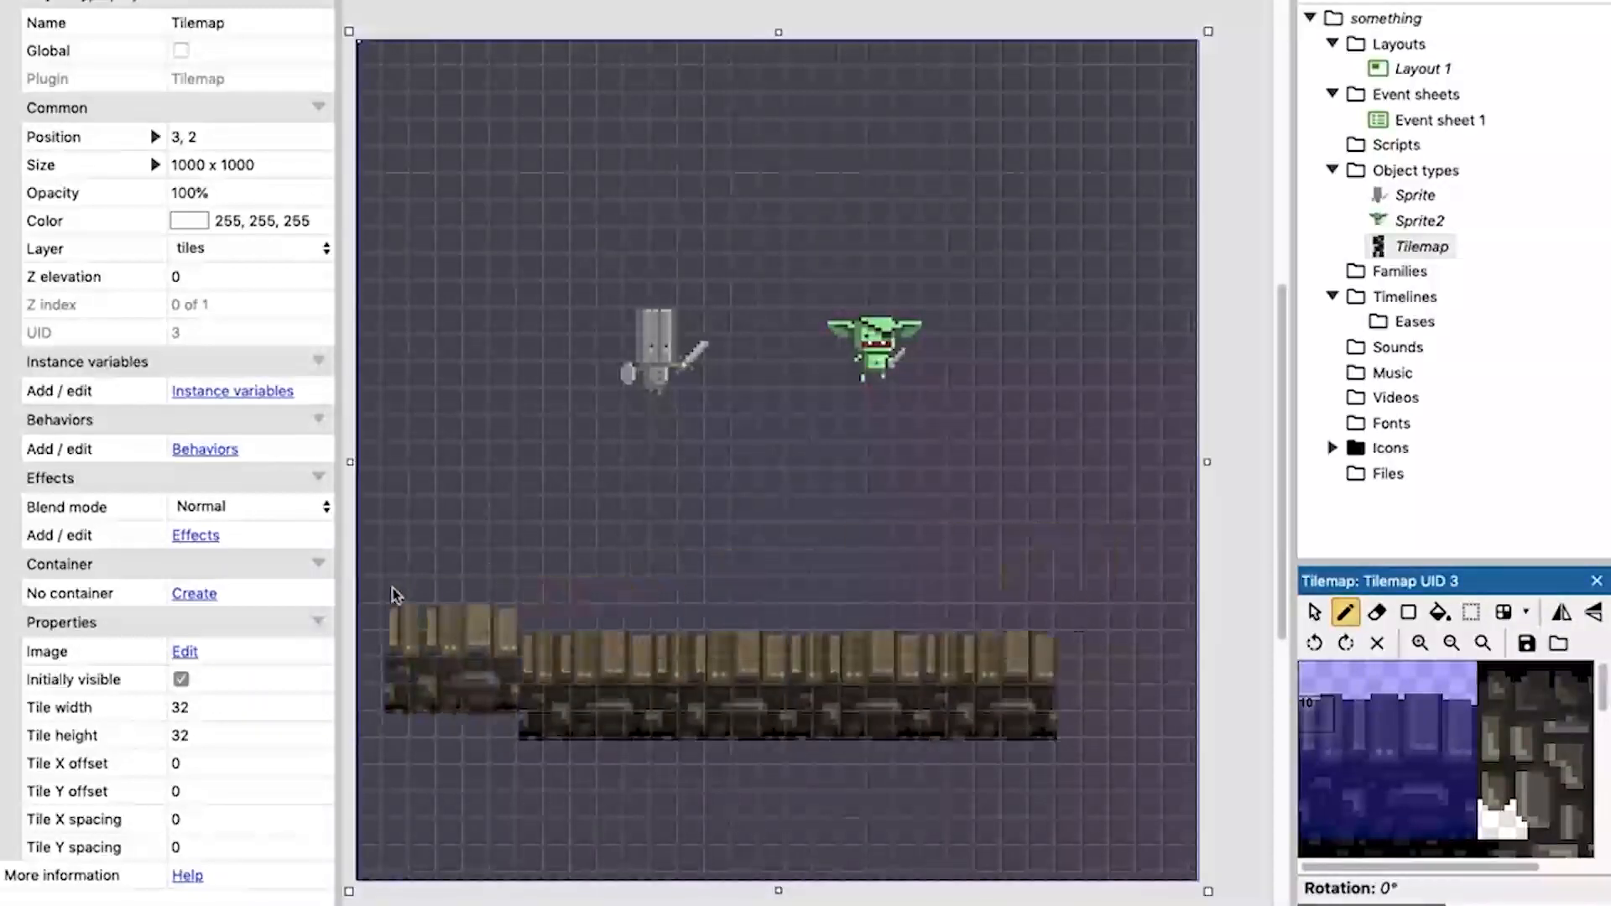
{"action": "left_click", "coordinate": [387, 621]}
{"action": "key", "text": "ctrl+z"}
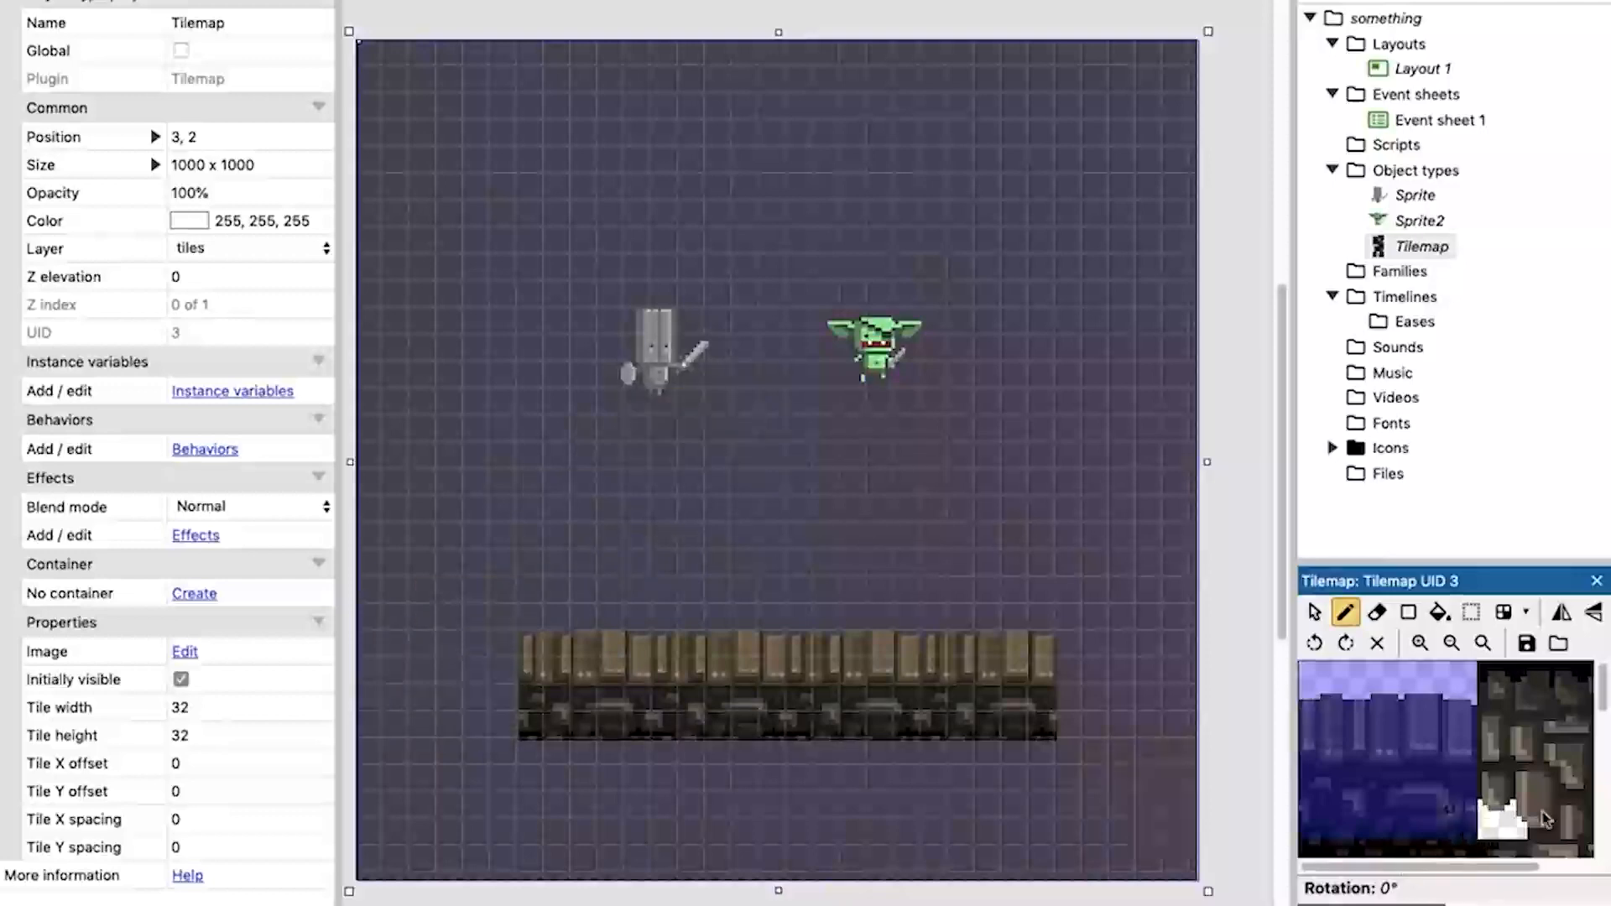
Place matching stone corner blocks at the two ends of the plank floor.
{"action": "scroll", "coordinate": [1479, 753], "scroll_direction": "down", "scroll_amount": 5}
{"action": "scroll", "coordinate": [1426, 755], "scroll_direction": "right", "scroll_amount": 3}
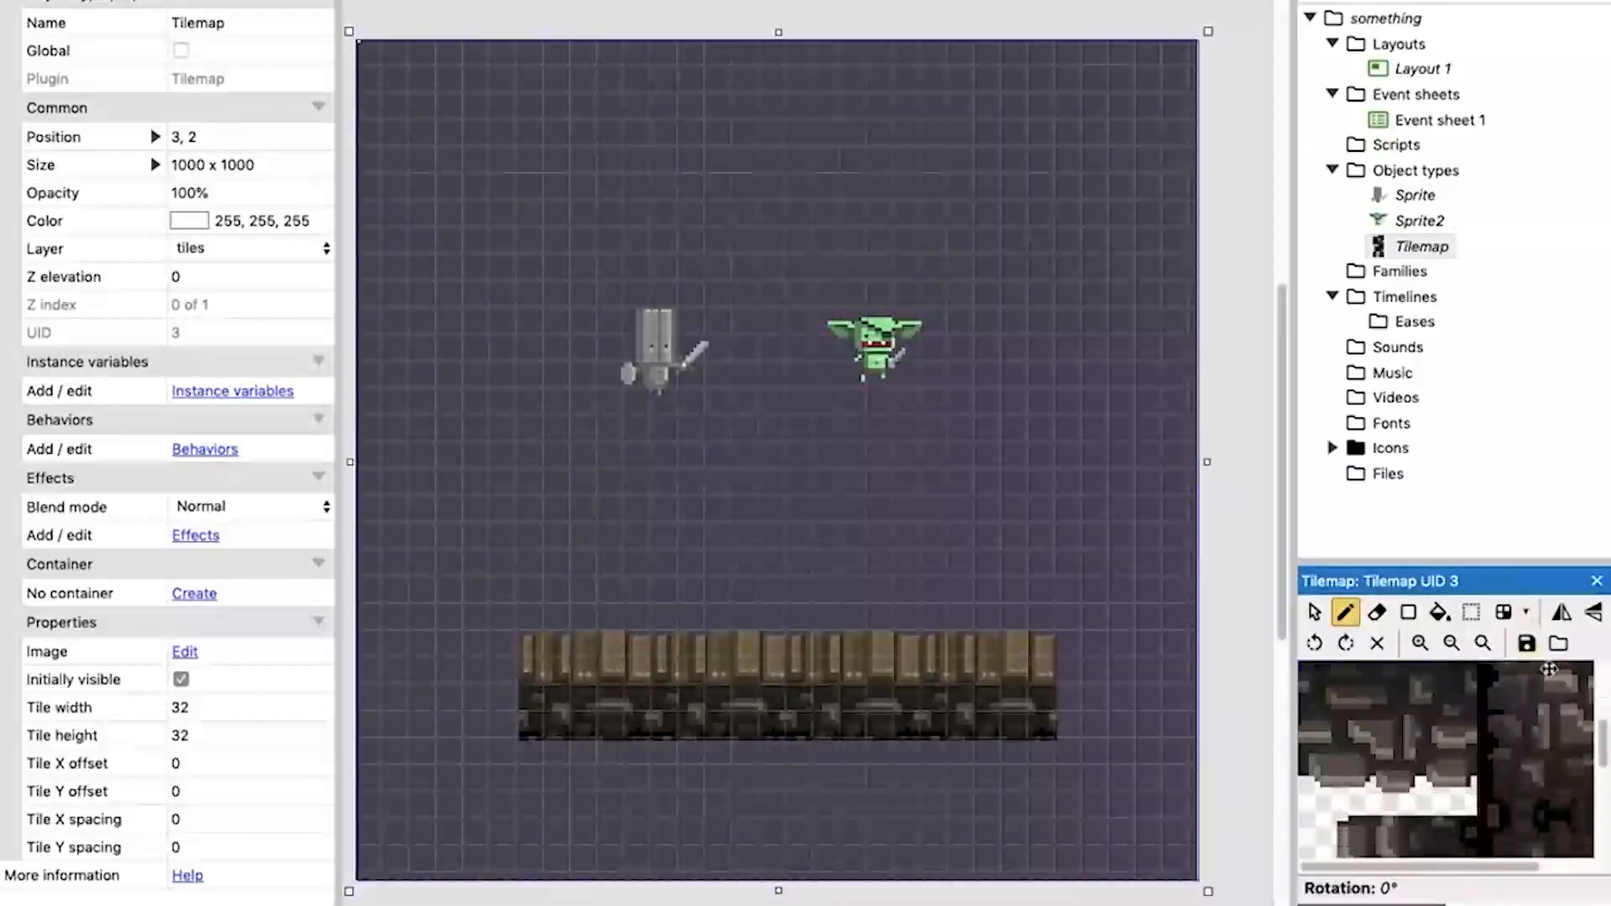
{"action": "middle_click_drag", "start_coordinate": [1326, 765], "coordinate": [1426, 735]}
{"action": "left_click_drag", "start_coordinate": [1420, 673], "coordinate": [1587, 822]}
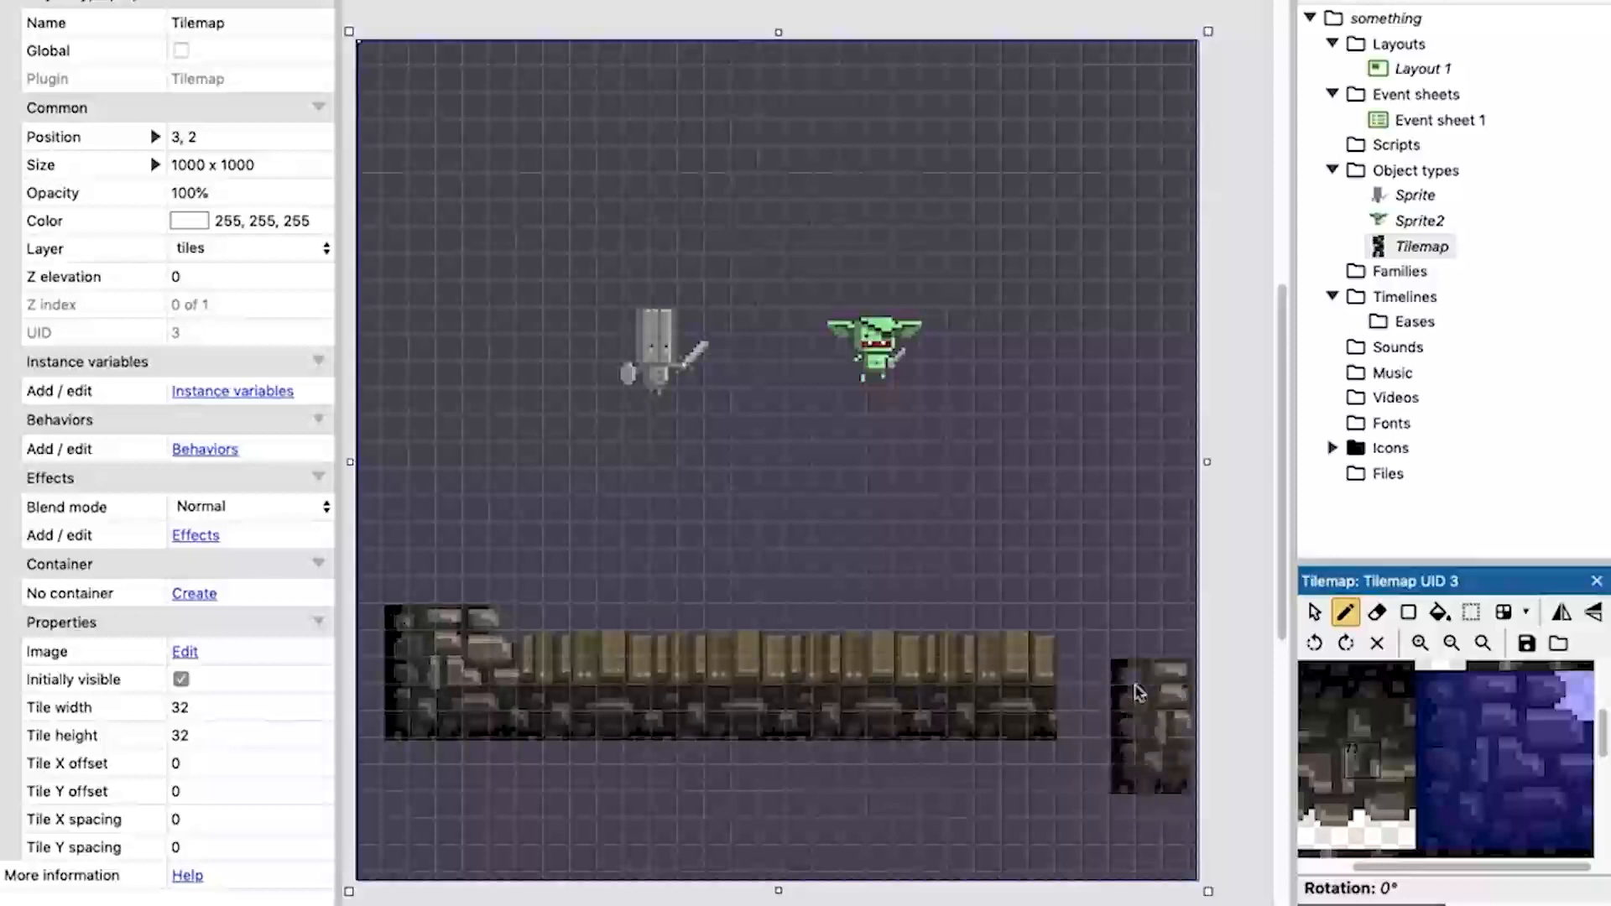
{"action": "scroll", "coordinate": [1468, 671], "scroll_direction": "down", "scroll_amount": 3}
{"action": "scroll", "coordinate": [1468, 671], "scroll_direction": "down", "scroll_amount": 5}
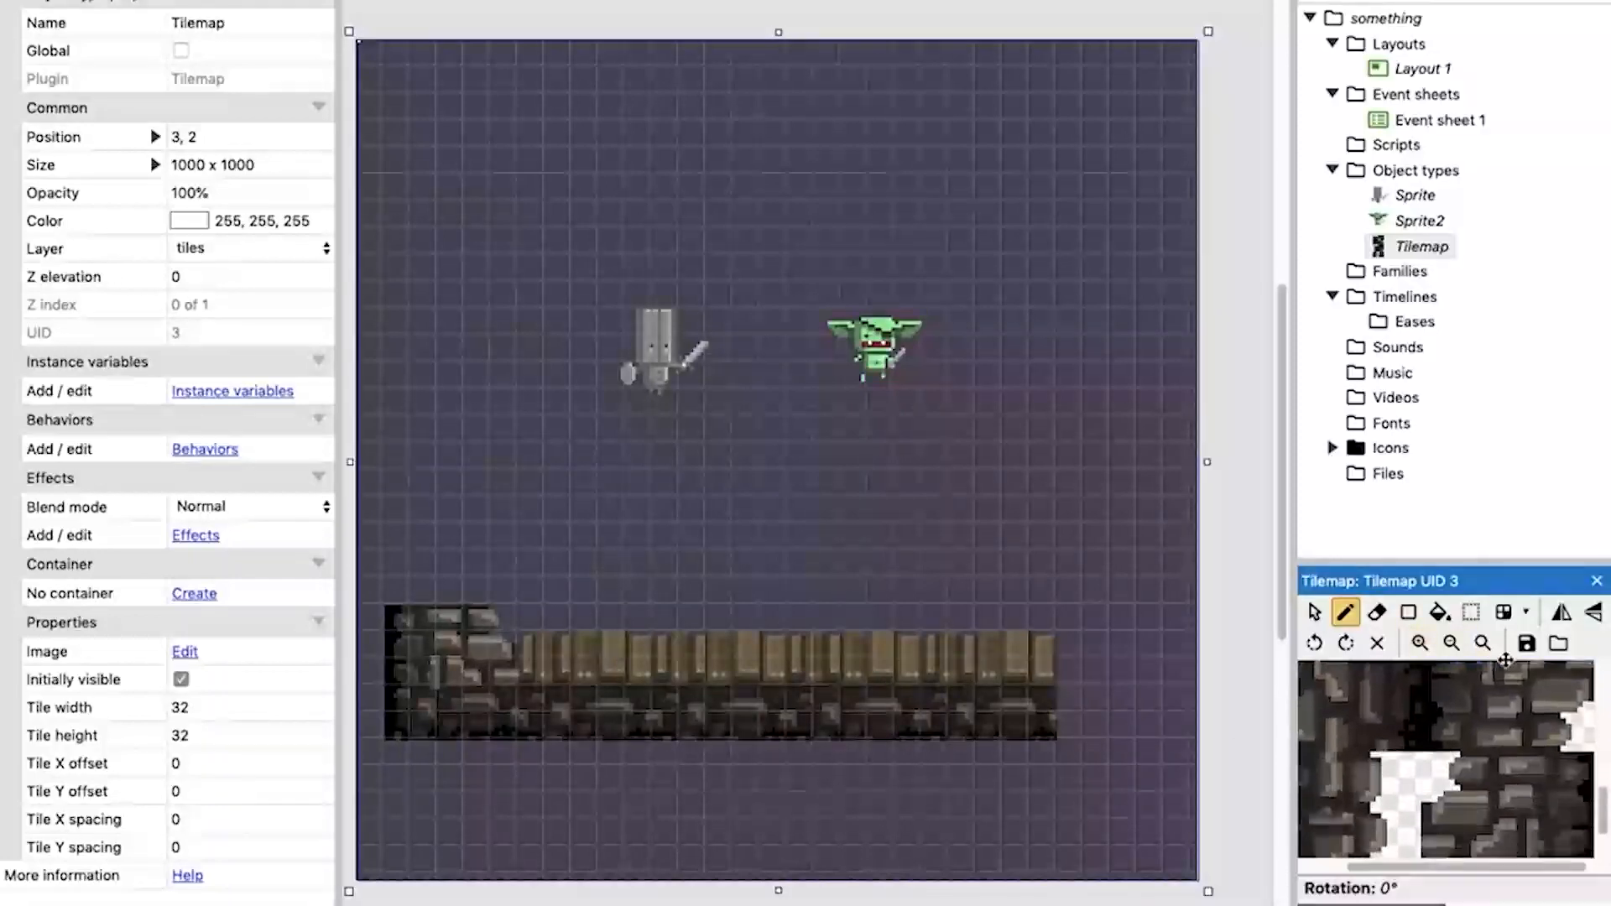
{"action": "left_click_drag", "start_coordinate": [1418, 681], "coordinate": [1590, 853]}
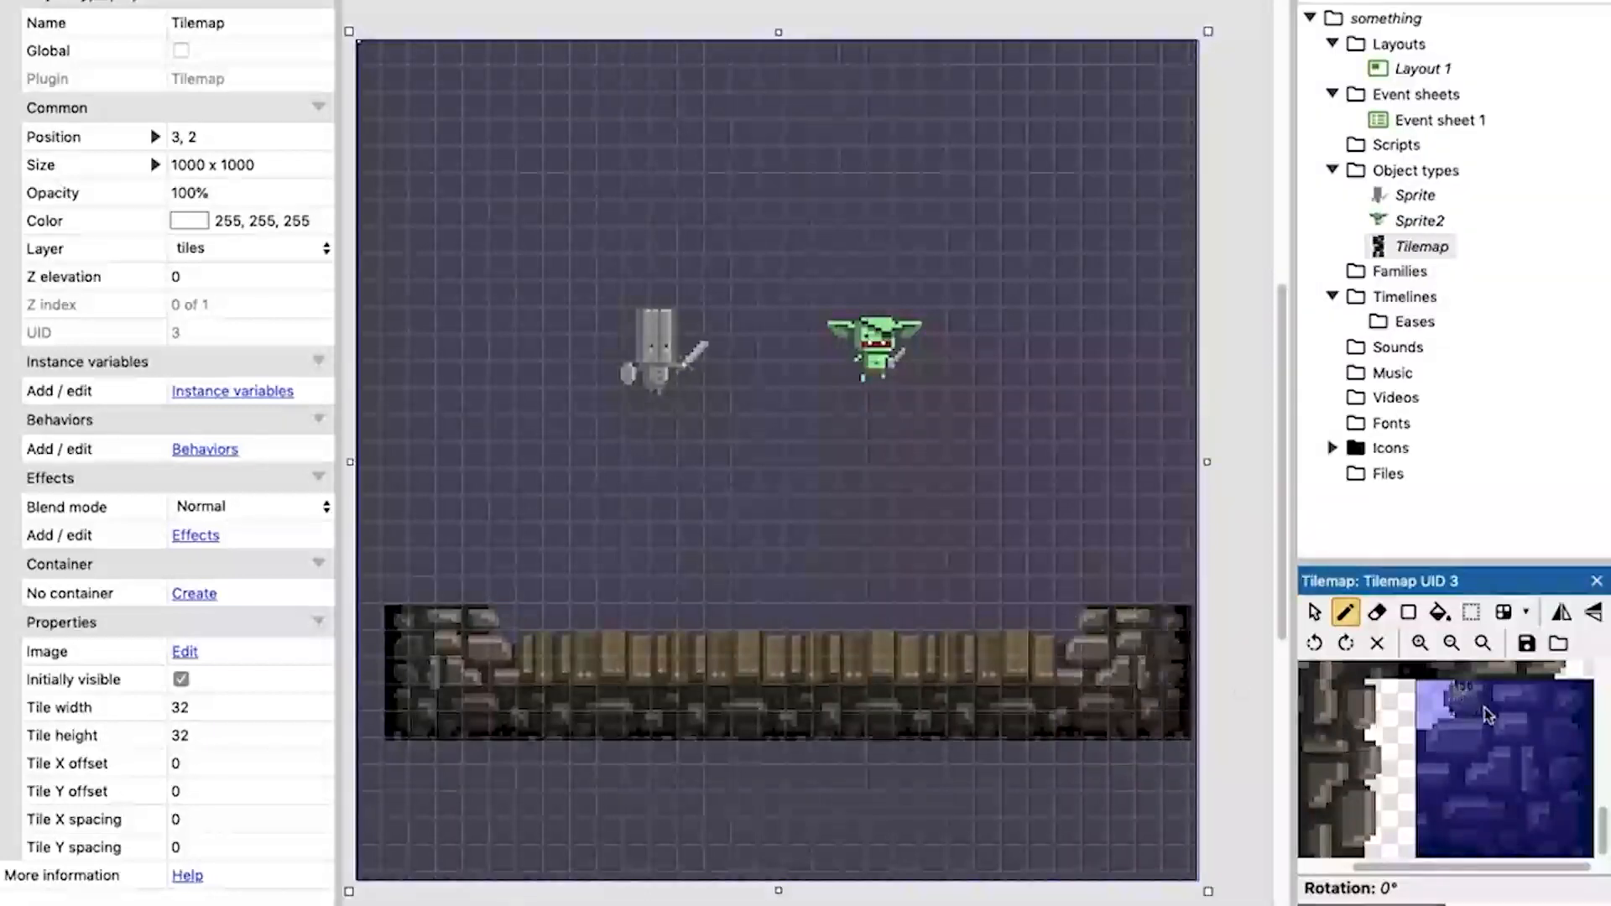
Build the room's right-hand stone wall upward from the lower-right corner block with the left-facing wall tiles.
{"action": "scroll", "coordinate": [1482, 797], "scroll_direction": "up", "scroll_amount": 3}
{"action": "middle_click_drag", "start_coordinate": [1484, 780], "coordinate": [1498, 804]}
{"action": "left_click_drag", "start_coordinate": [1460, 817], "coordinate": [1307, 672]}
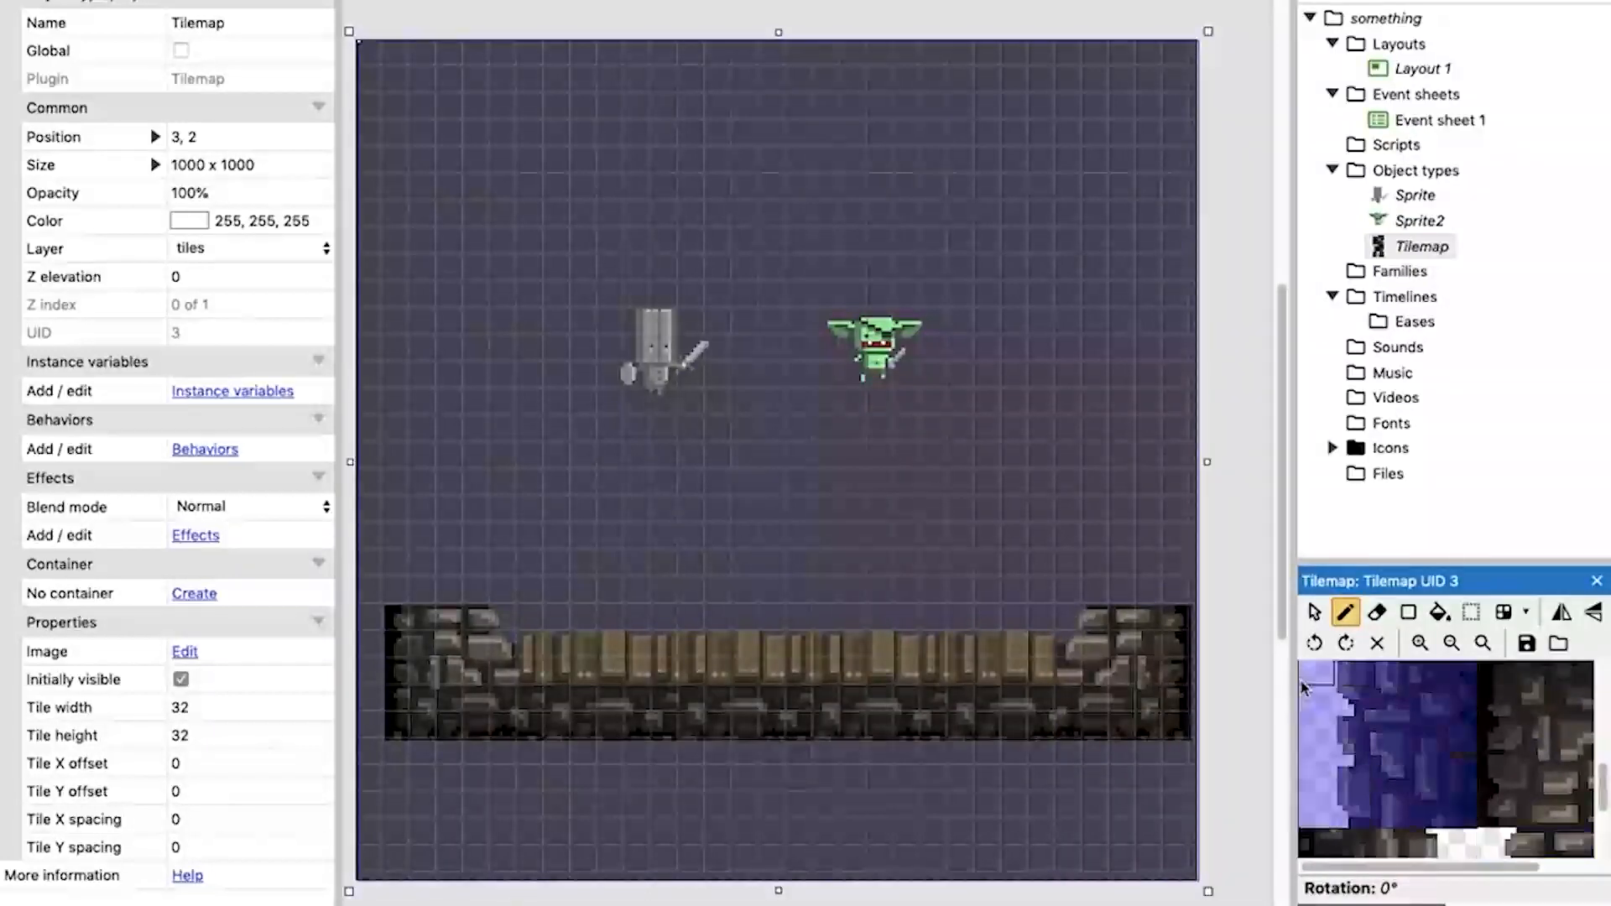
{"action": "middle_click_drag", "start_coordinate": [1307, 671], "coordinate": [1311, 755]}
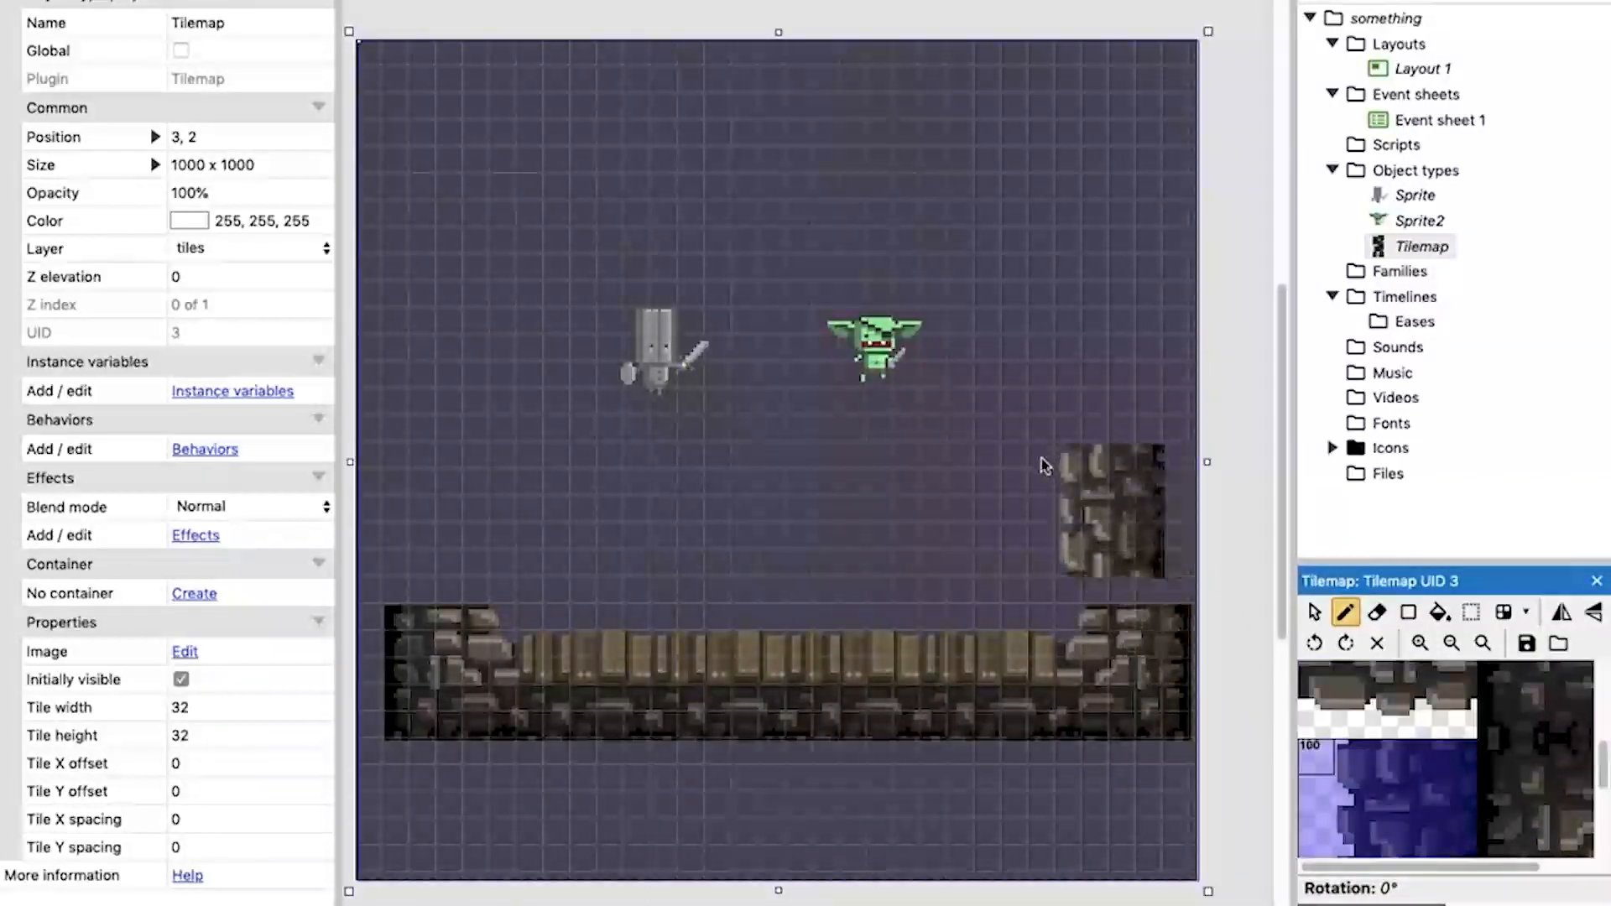
{"action": "left_click", "coordinate": [1067, 356]}
{"action": "left_click", "coordinate": [1065, 220]}
Cap the right-hand wall with the stone block for the room's upper-right corner.
{"action": "middle_click_drag", "start_coordinate": [1497, 772], "coordinate": [1373, 843]}
{"action": "middle_click_drag", "start_coordinate": [1479, 738], "coordinate": [1439, 852]}
{"action": "middle_click_drag", "start_coordinate": [1552, 728], "coordinate": [1550, 804]}
{"action": "left_click_drag", "start_coordinate": [1554, 799], "coordinate": [1443, 672]}
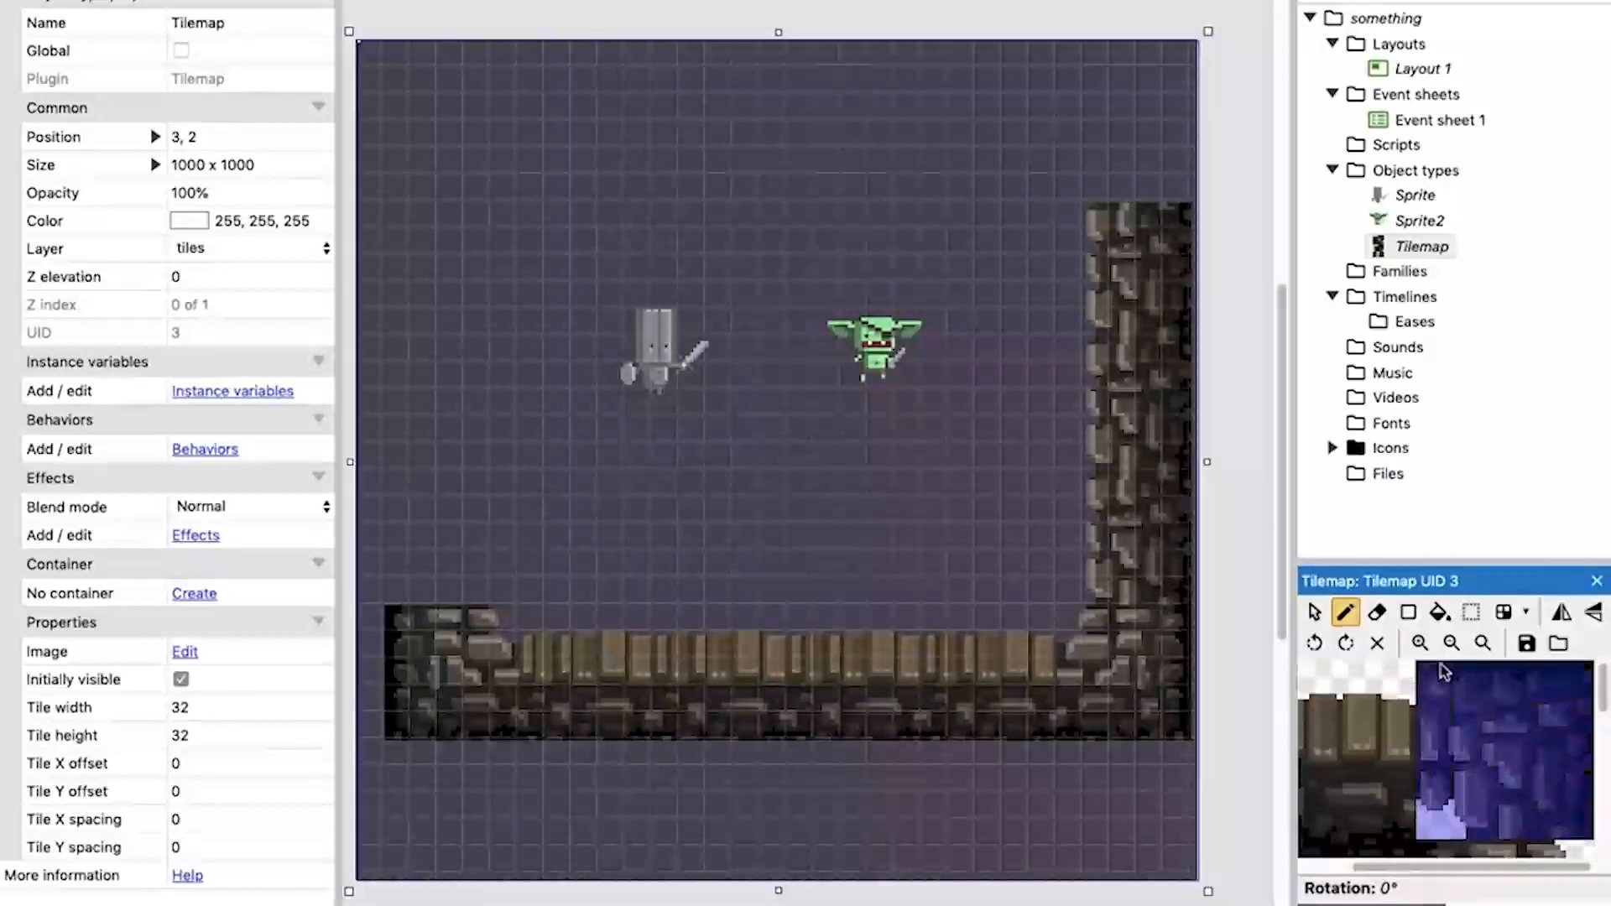
{"action": "left_click", "coordinate": [1078, 81]}
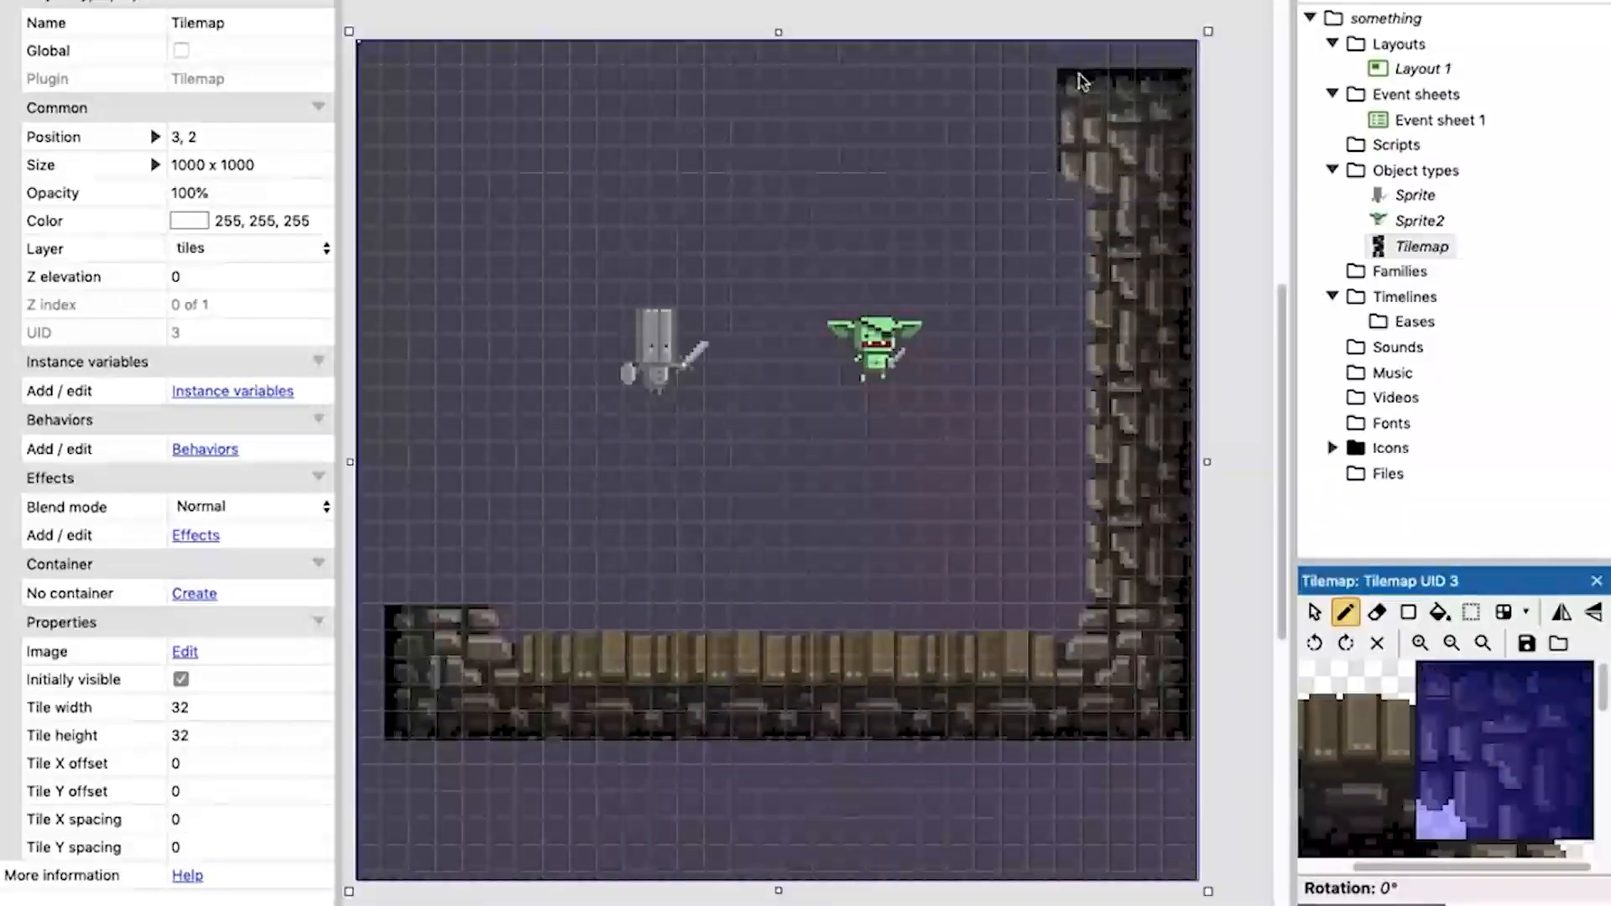
Paint the stone ceiling from the upper-right corner block across the room, leaving space for the upper-left corner.
{"action": "middle_click_drag", "start_coordinate": [1445, 787], "coordinate": [1539, 738]}
{"action": "middle_click_drag", "start_coordinate": [1527, 811], "coordinate": [1488, 663]}
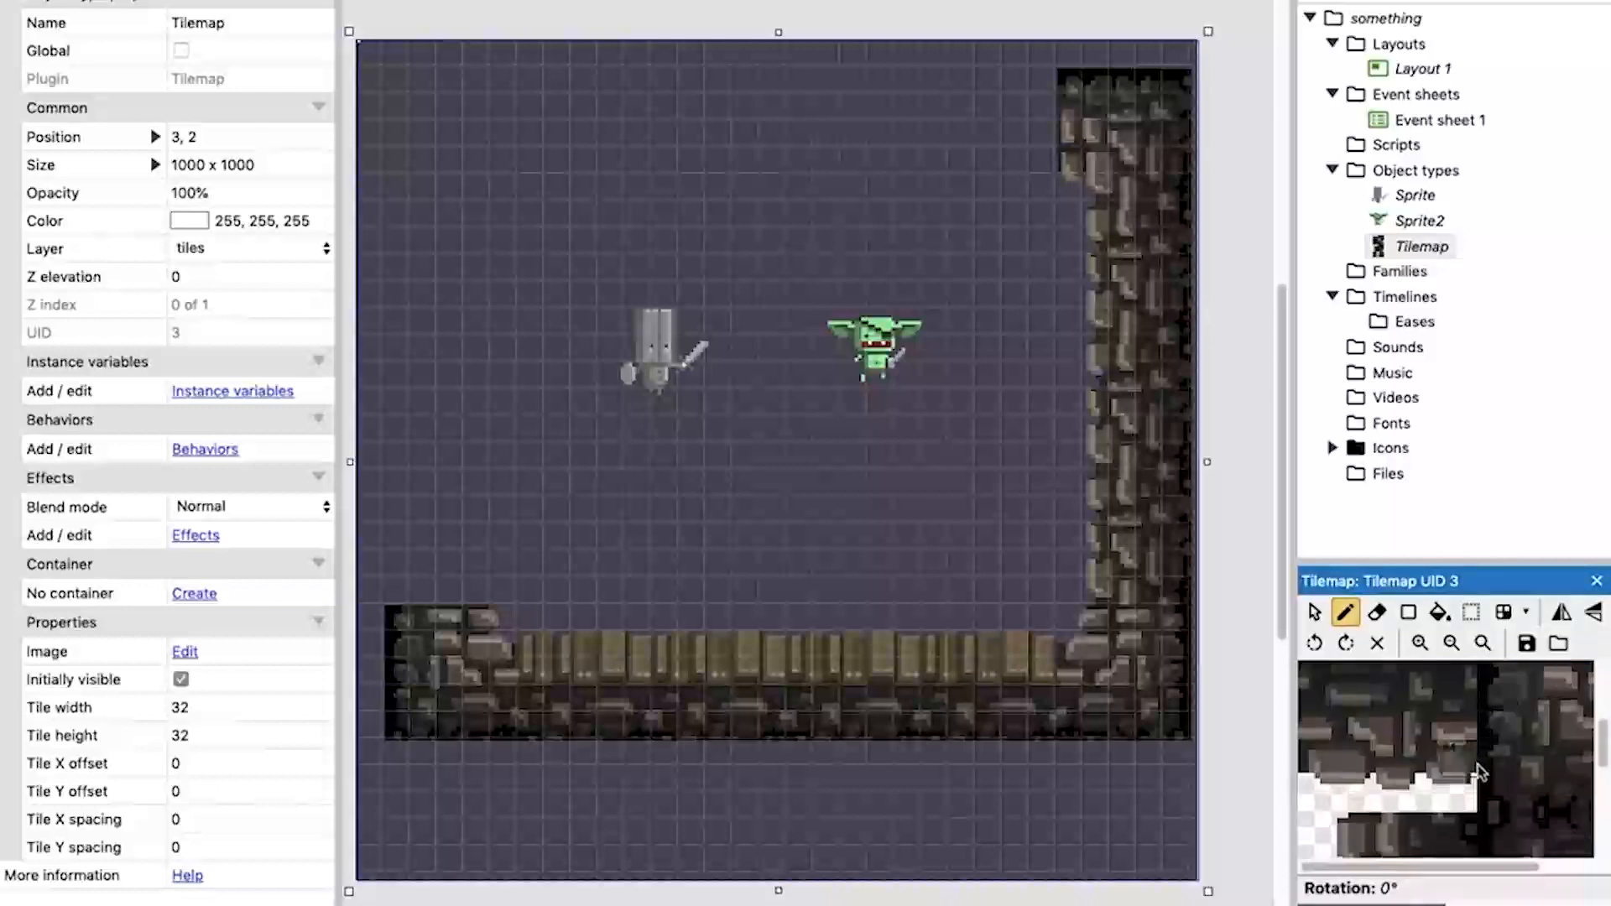
{"action": "left_click_drag", "start_coordinate": [1460, 804], "coordinate": [1323, 751]}
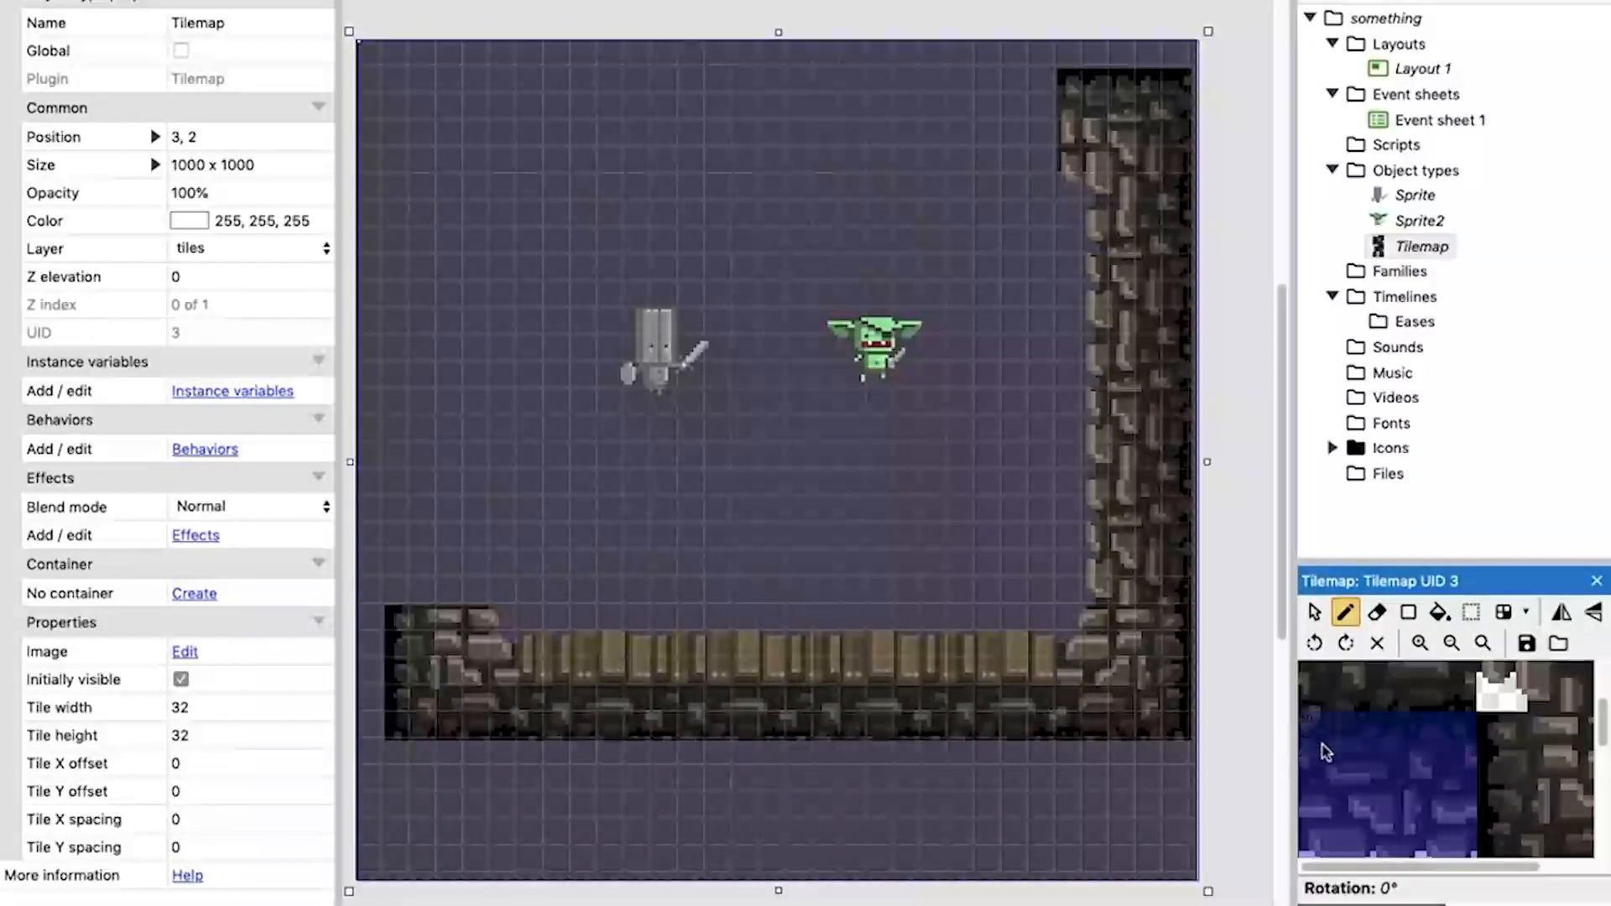
{"action": "left_click", "coordinate": [925, 82]}
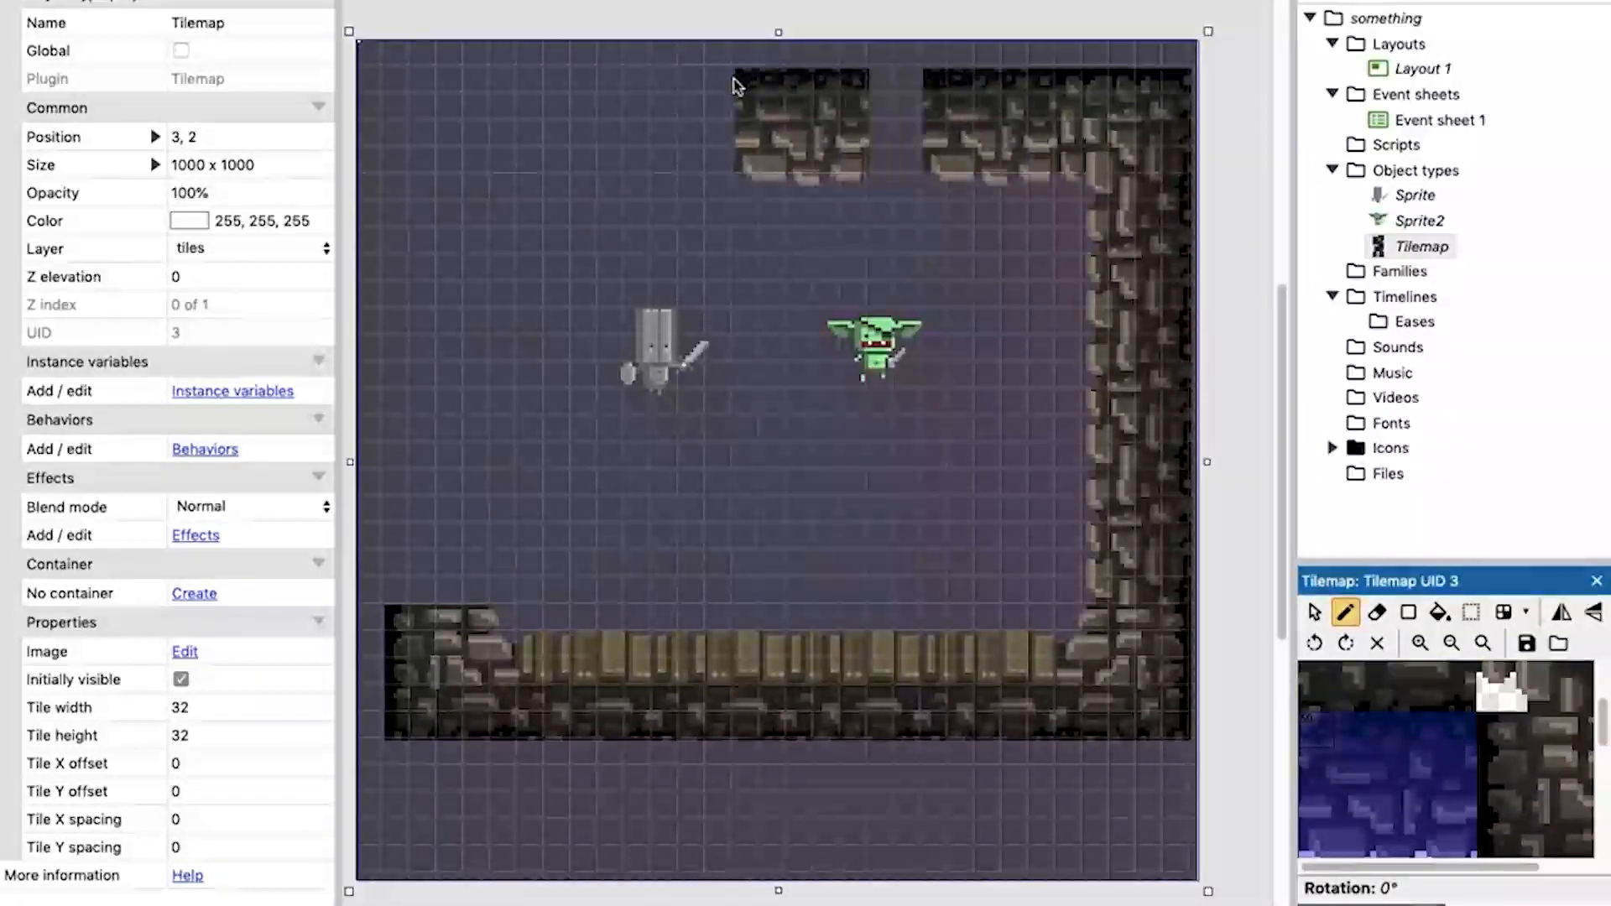
{"action": "left_click", "coordinate": [796, 87]}
{"action": "left_click", "coordinate": [667, 81]}
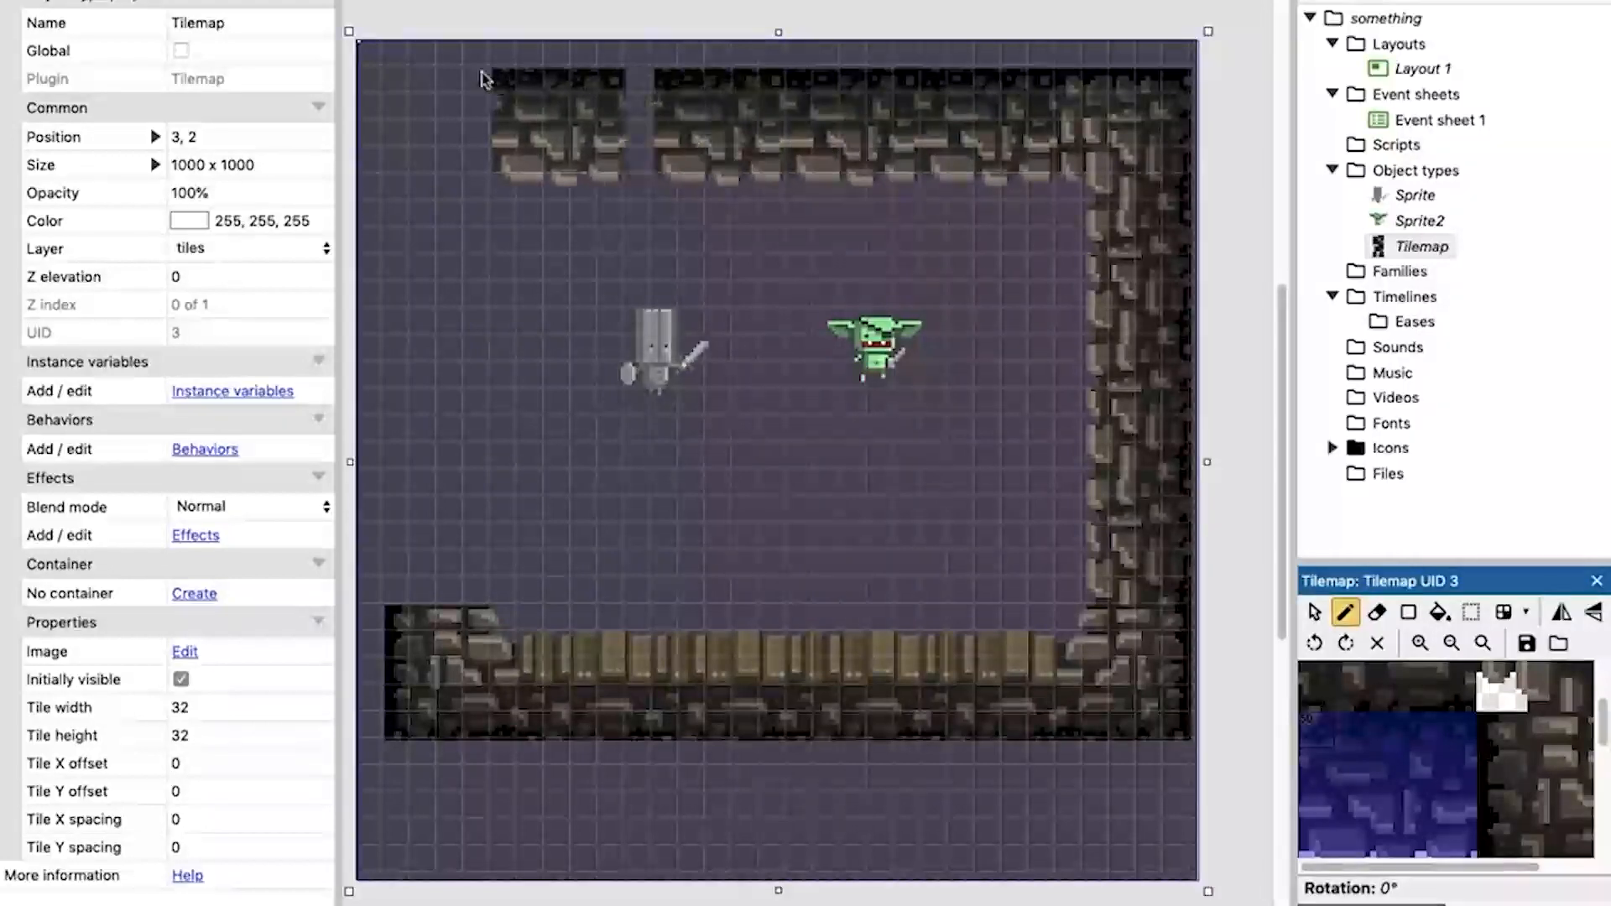
{"action": "left_click", "coordinate": [521, 75]}
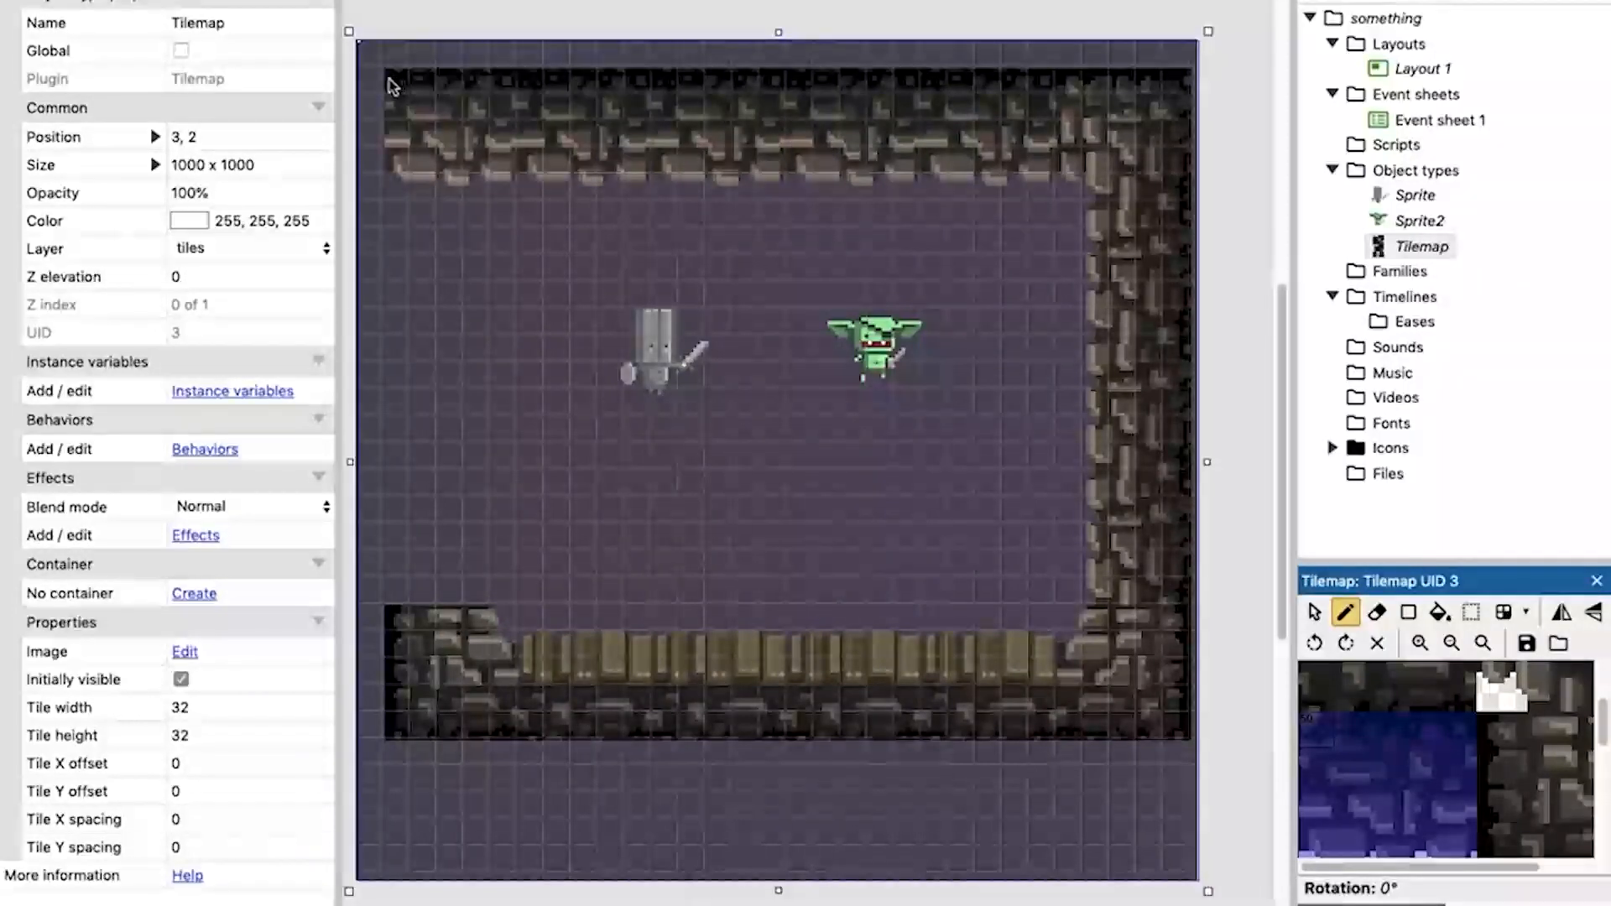
Place the stone block for the room's upper-left corner at the open end of the ceiling.
{"action": "middle_click_drag", "start_coordinate": [1517, 749], "coordinate": [1229, 740]}
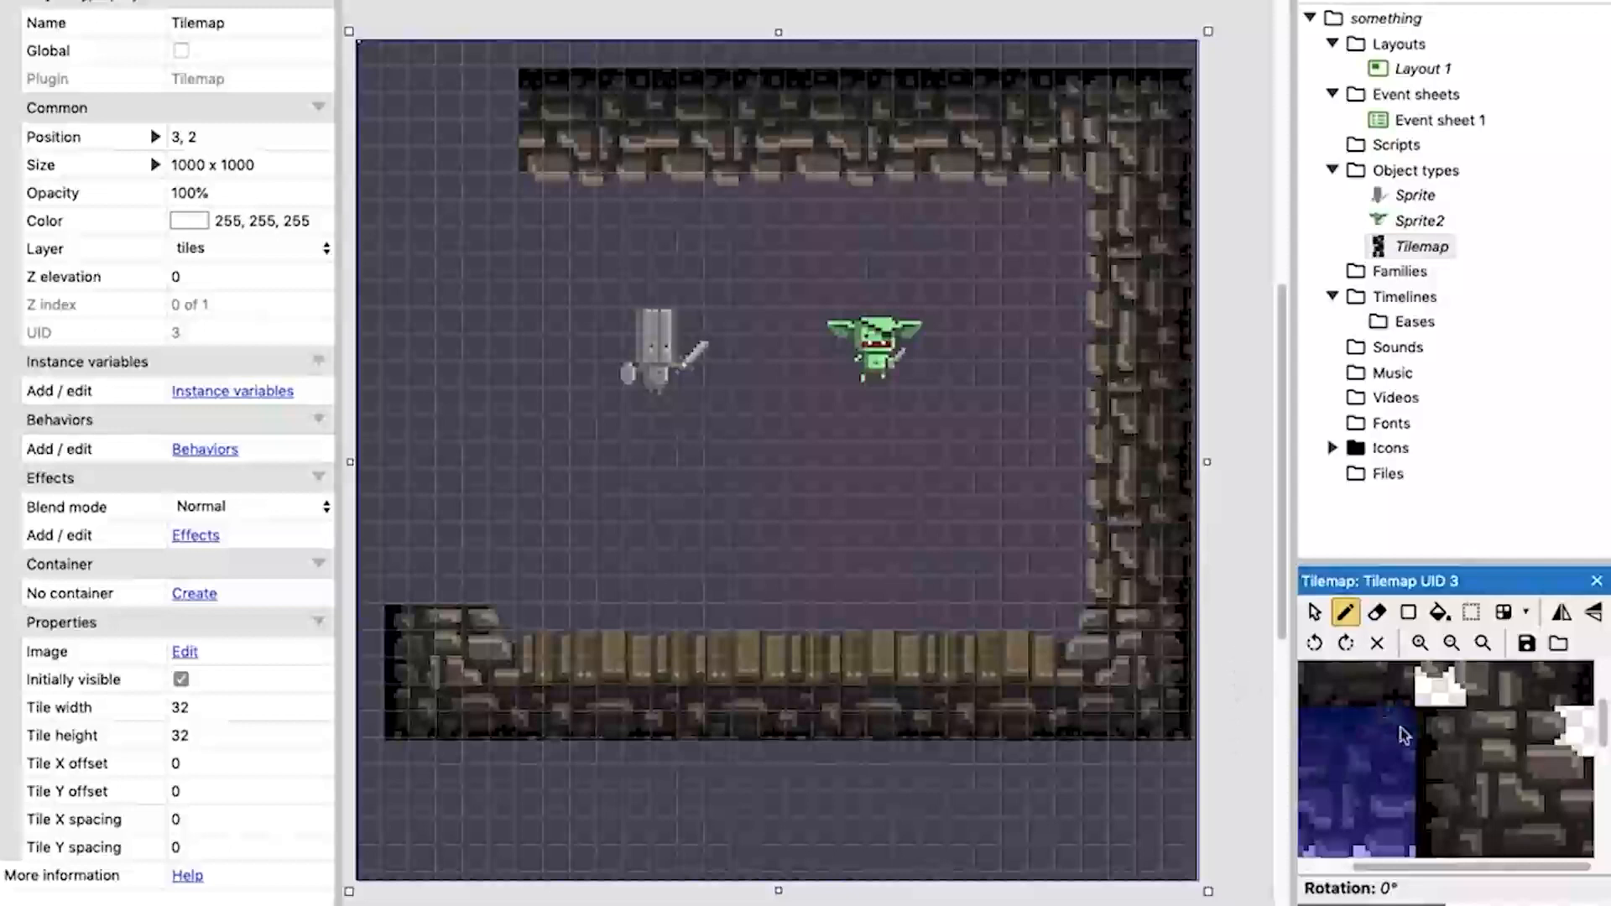
{"action": "scroll", "coordinate": [1473, 719], "scroll_direction": "down", "scroll_amount": 5}
{"action": "left_click_drag", "start_coordinate": [1586, 800], "coordinate": [1444, 712]}
{"action": "scroll", "coordinate": [1474, 714], "scroll_direction": "up", "scroll_amount": 2}
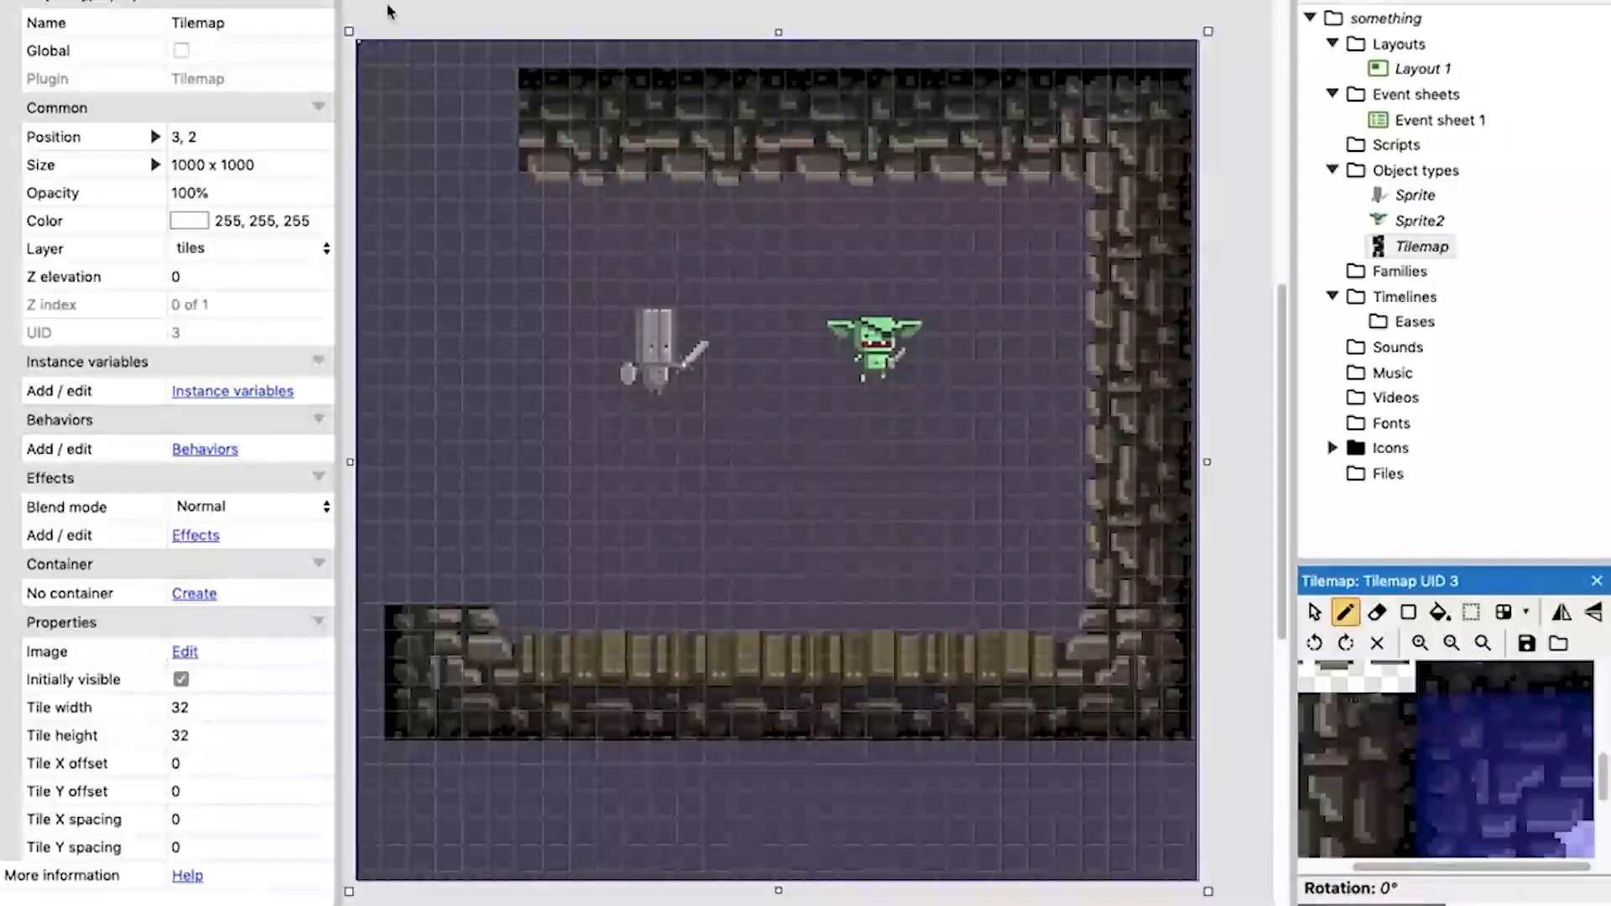
{"action": "left_click", "coordinate": [396, 79]}
Close the room by painting the left-hand stone wall between the lower-left and upper-left corner blocks.
{"action": "scroll", "coordinate": [1420, 756], "scroll_direction": "left", "scroll_amount": 1}
{"action": "scroll", "coordinate": [1421, 756], "scroll_direction": "down", "scroll_amount": 2}
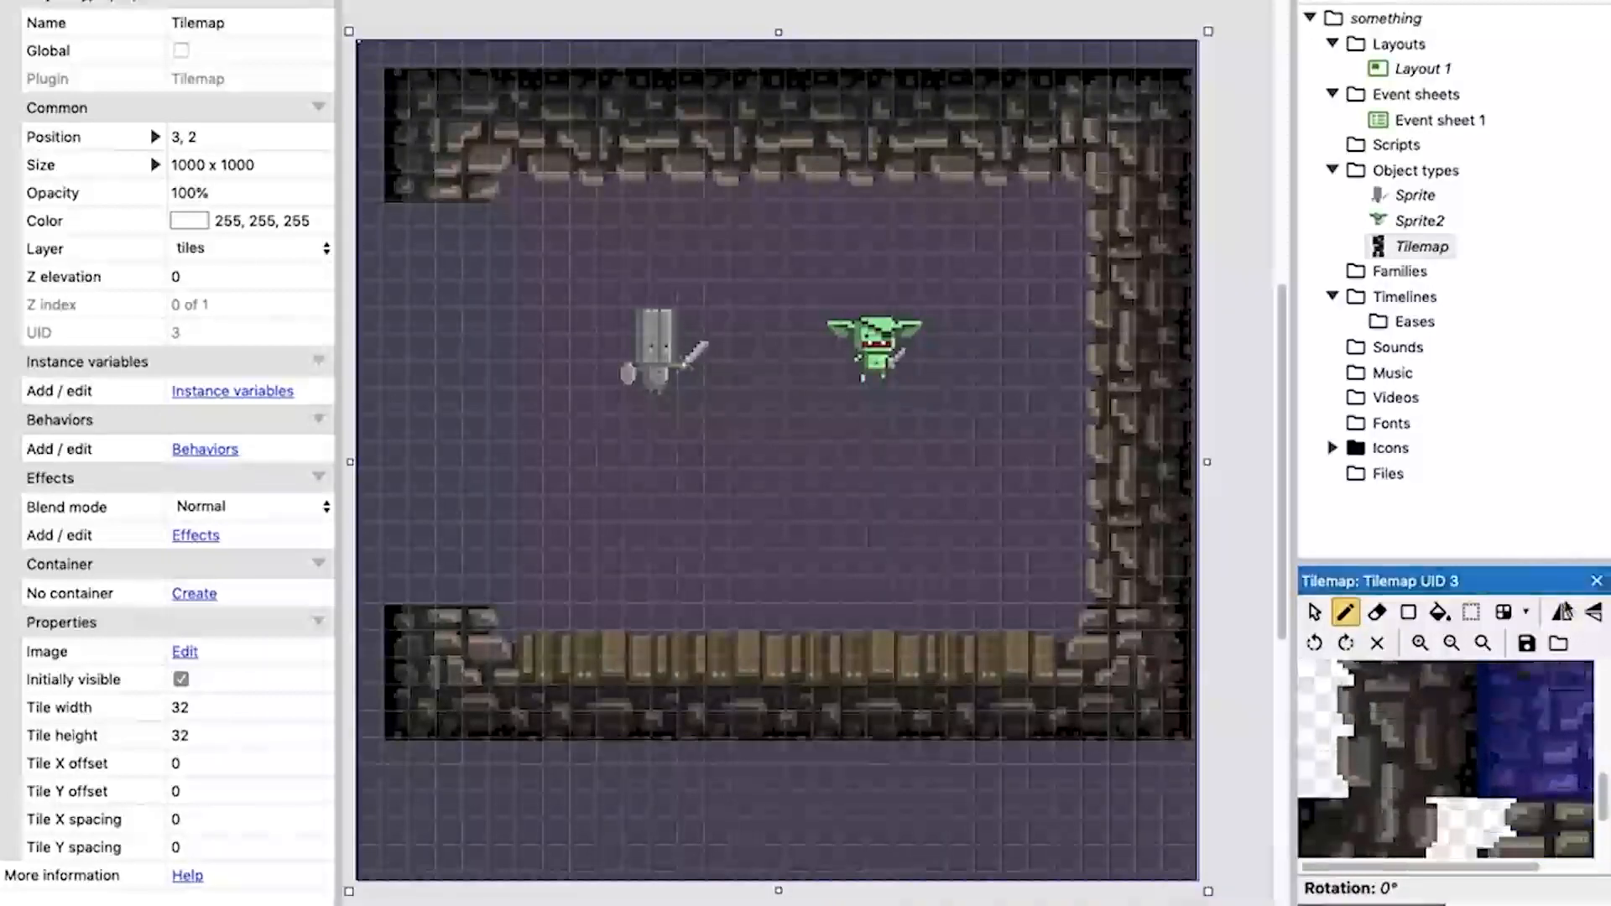
{"action": "scroll", "coordinate": [1461, 730], "scroll_direction": "down", "scroll_amount": 2}
{"action": "left_click_drag", "start_coordinate": [1443, 712], "coordinate": [1307, 849]}
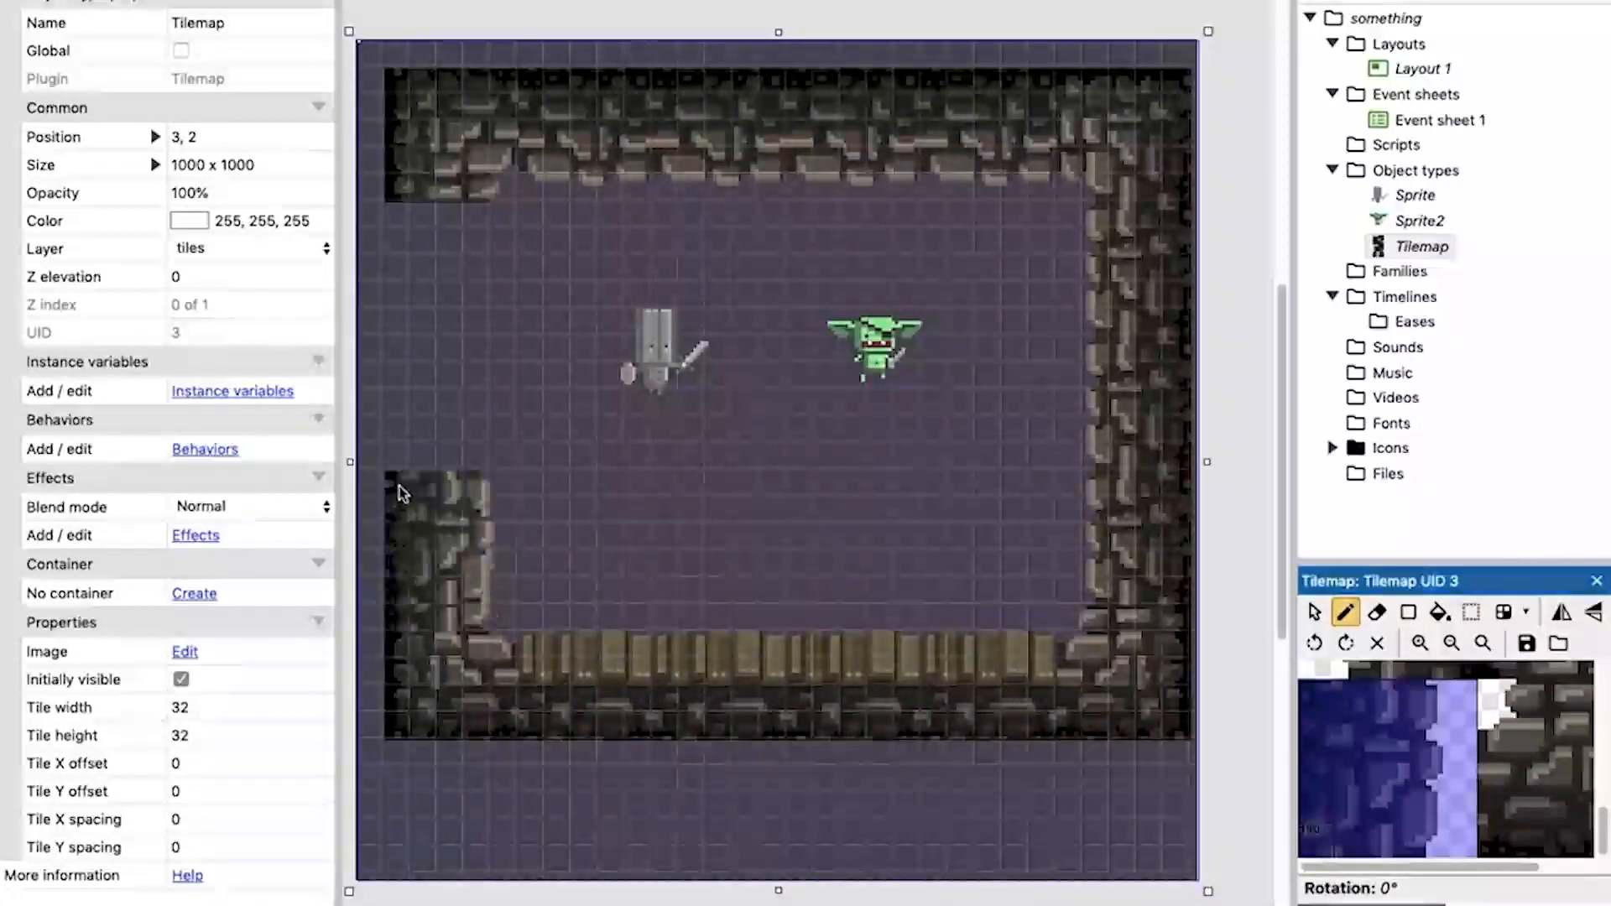
{"action": "left_click", "coordinate": [398, 445]}
{"action": "left_click_drag", "start_coordinate": [390, 485], "coordinate": [408, 222]}
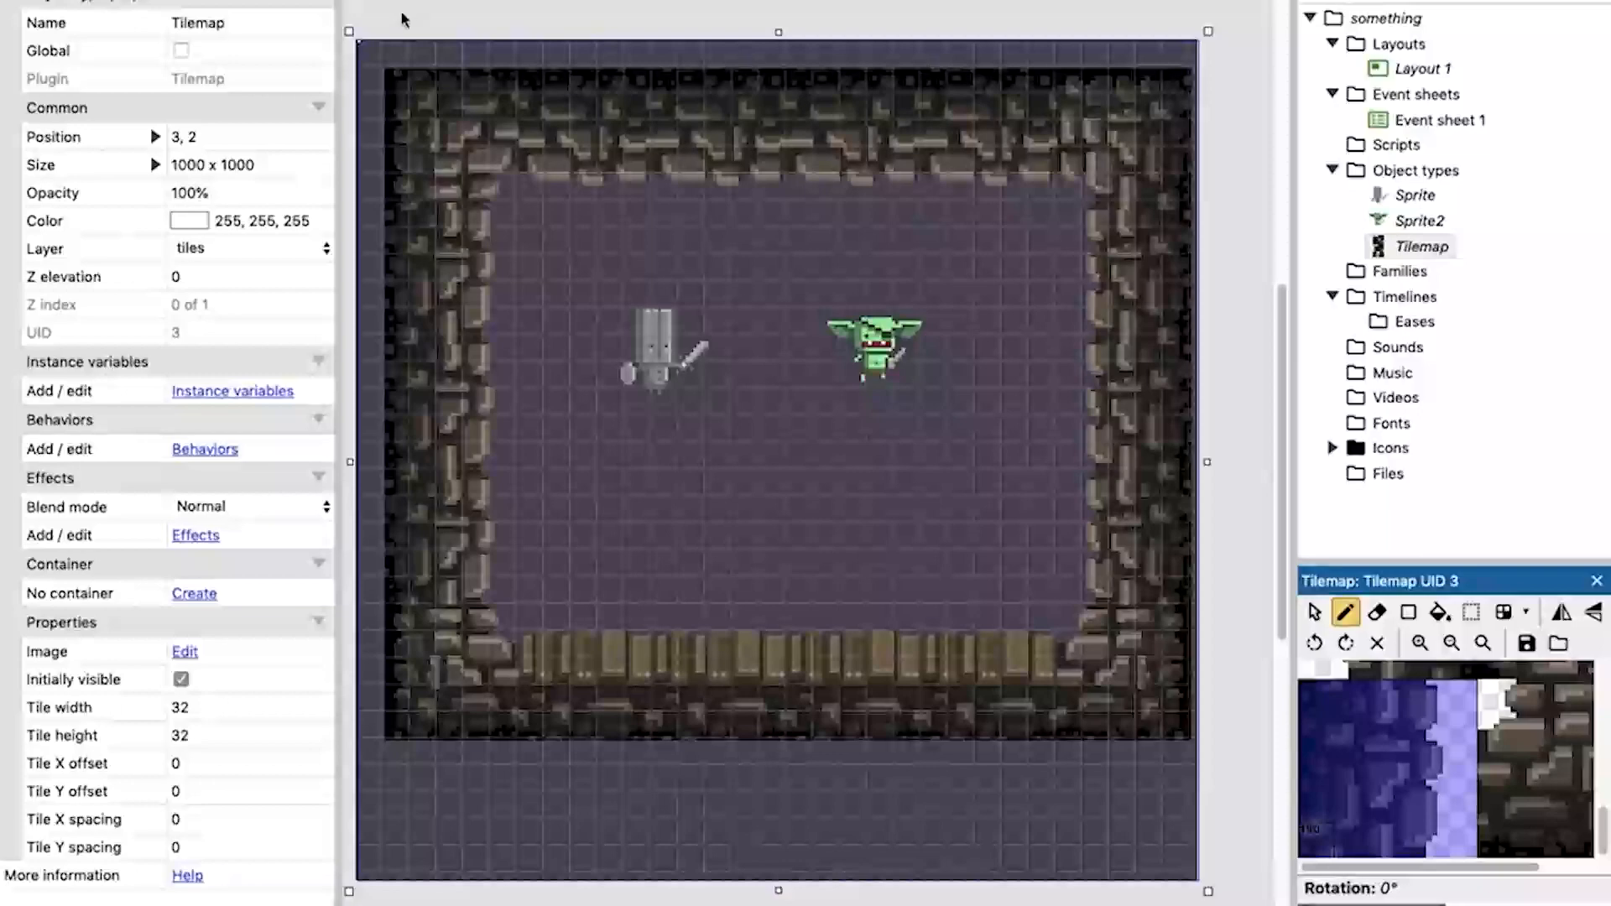
Move the tilemap to position 0, 0 so it lines up with the layout's origin.
{"action": "left_click", "coordinate": [1429, 249]}
{"action": "mouse_move", "coordinate": [1043, 191]}
{"action": "left_mouse_down"}
{"action": "mouse_move", "coordinate": [1005, 266]}
{"action": "mouse_move", "coordinate": [998, 389]}
{"action": "mouse_move", "coordinate": [1111, 263]}
{"action": "mouse_move", "coordinate": [845, 244]}
{"action": "mouse_move", "coordinate": [1019, 379]}
{"action": "mouse_move", "coordinate": [1018, 250]}
{"action": "left_mouse_up"}
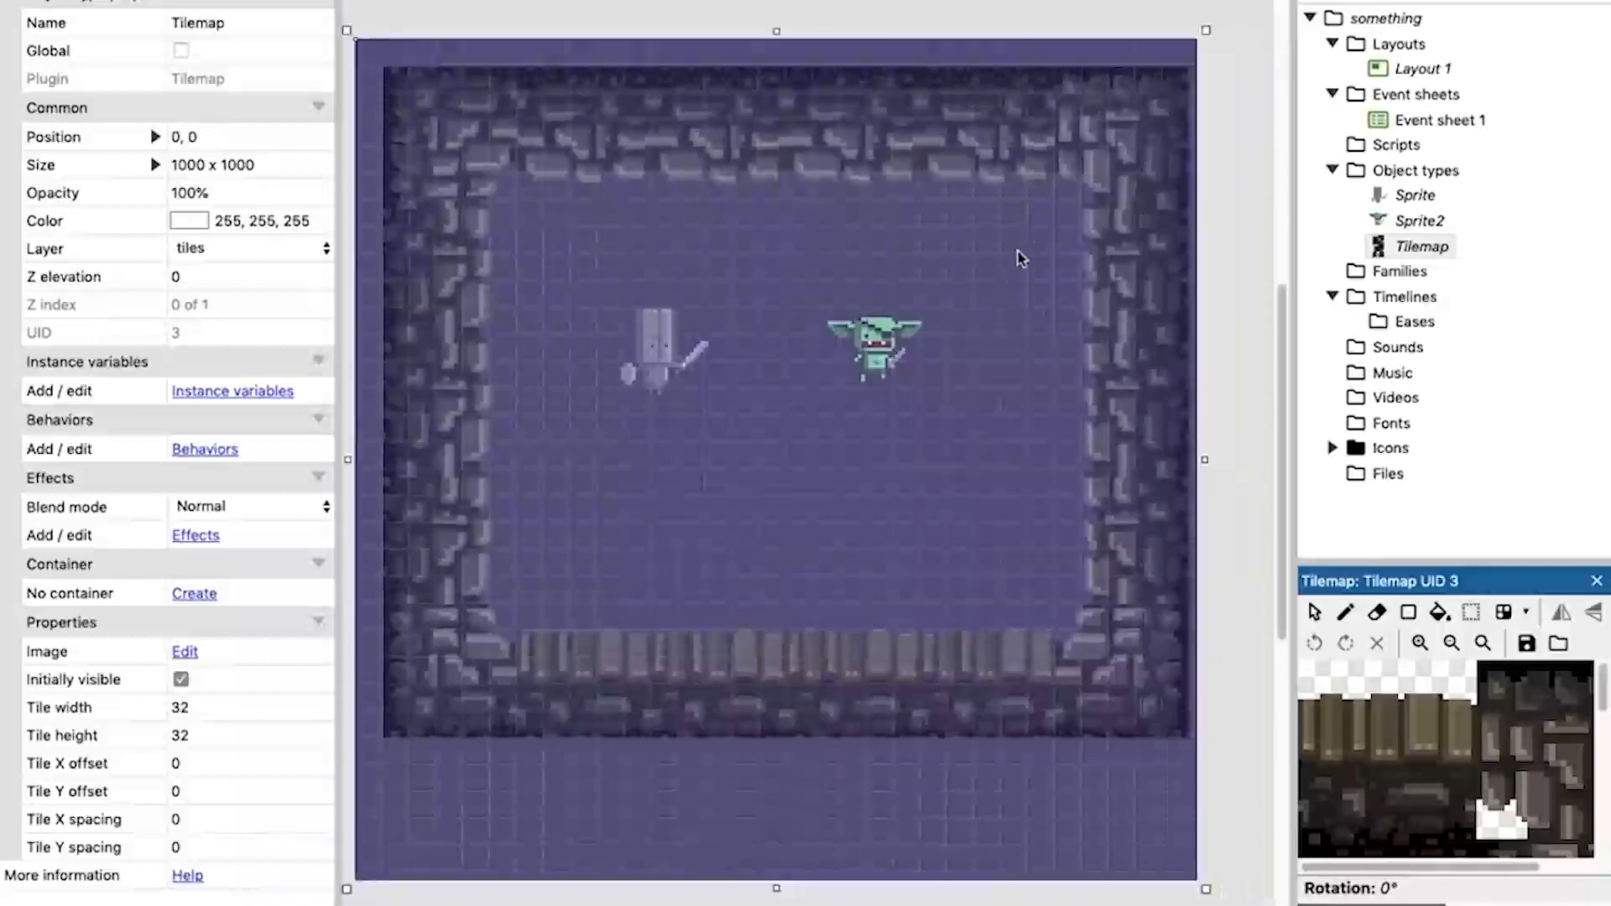
{"action": "key", "text": "Delete"}
{"action": "left_click_drag", "start_coordinate": [1393, 250], "coordinate": [815, 223]}
{"action": "left_click_drag", "start_coordinate": [926, 492], "coordinate": [589, 364]}
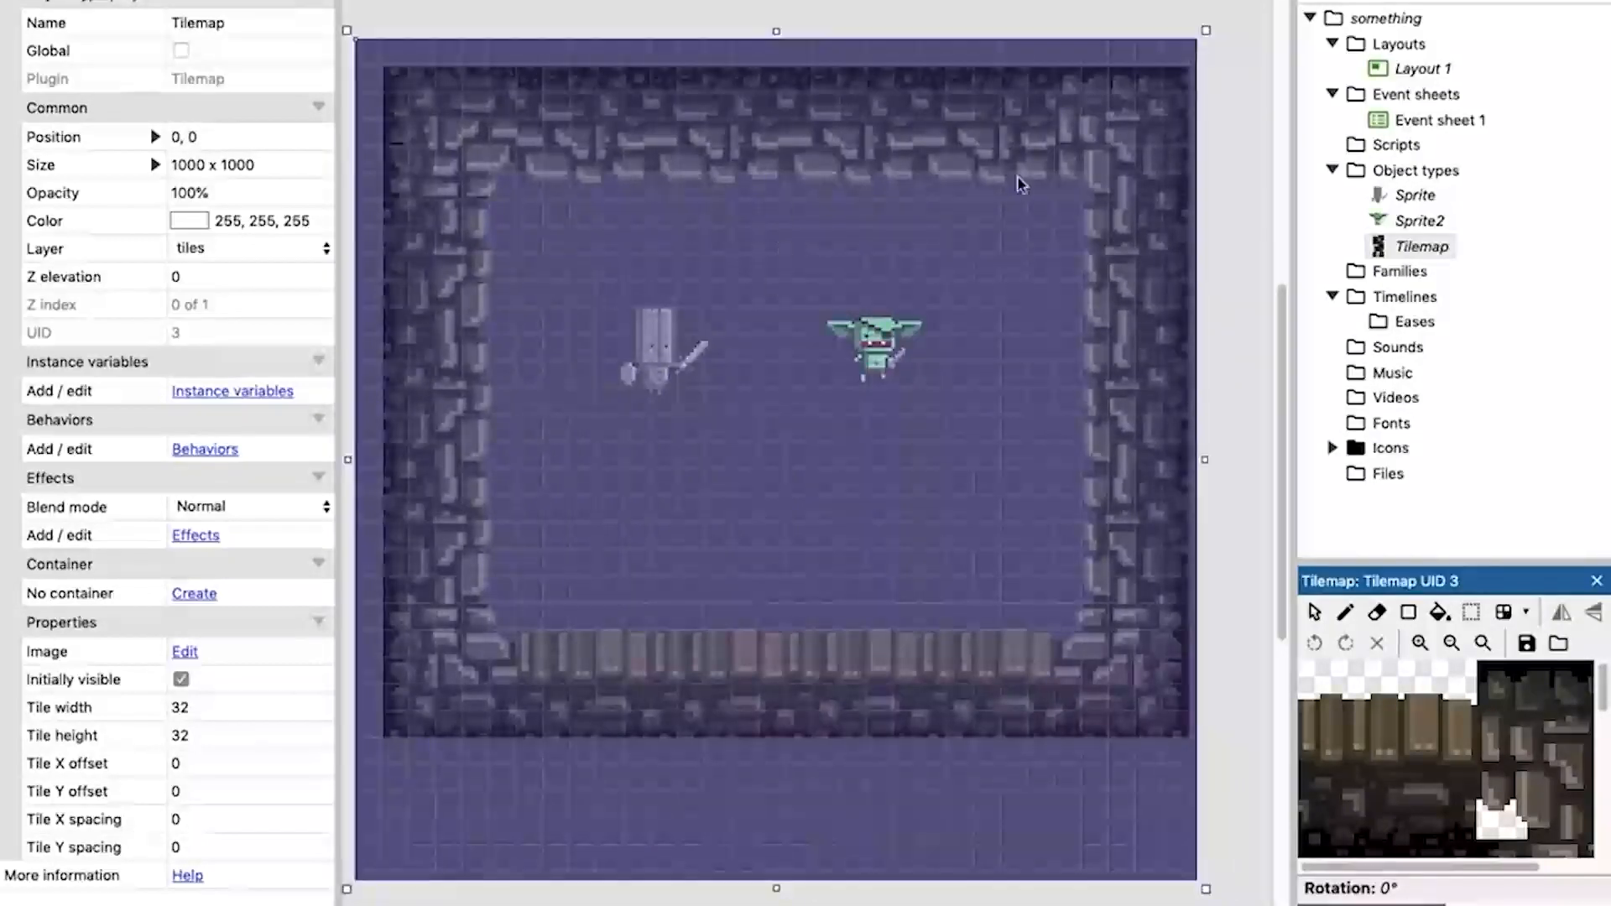
{"action": "left_click", "coordinate": [1226, 108]}
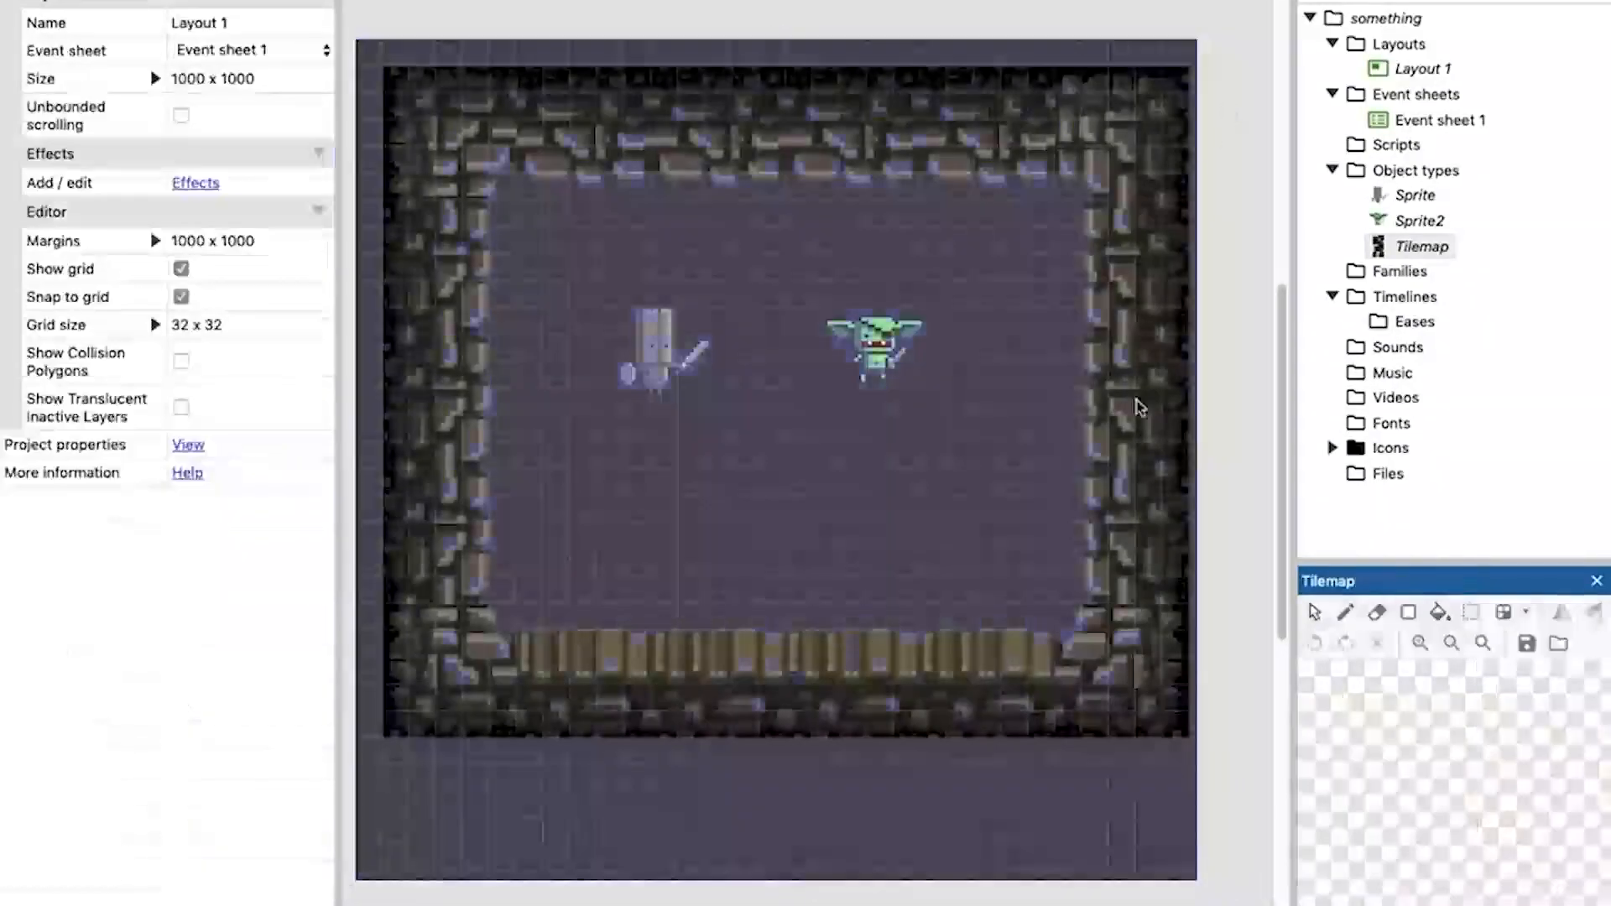
Lock the tiles layer so the tilemap cannot be selected by accident in the layout.
{"action": "left_click", "coordinate": [883, 351]}
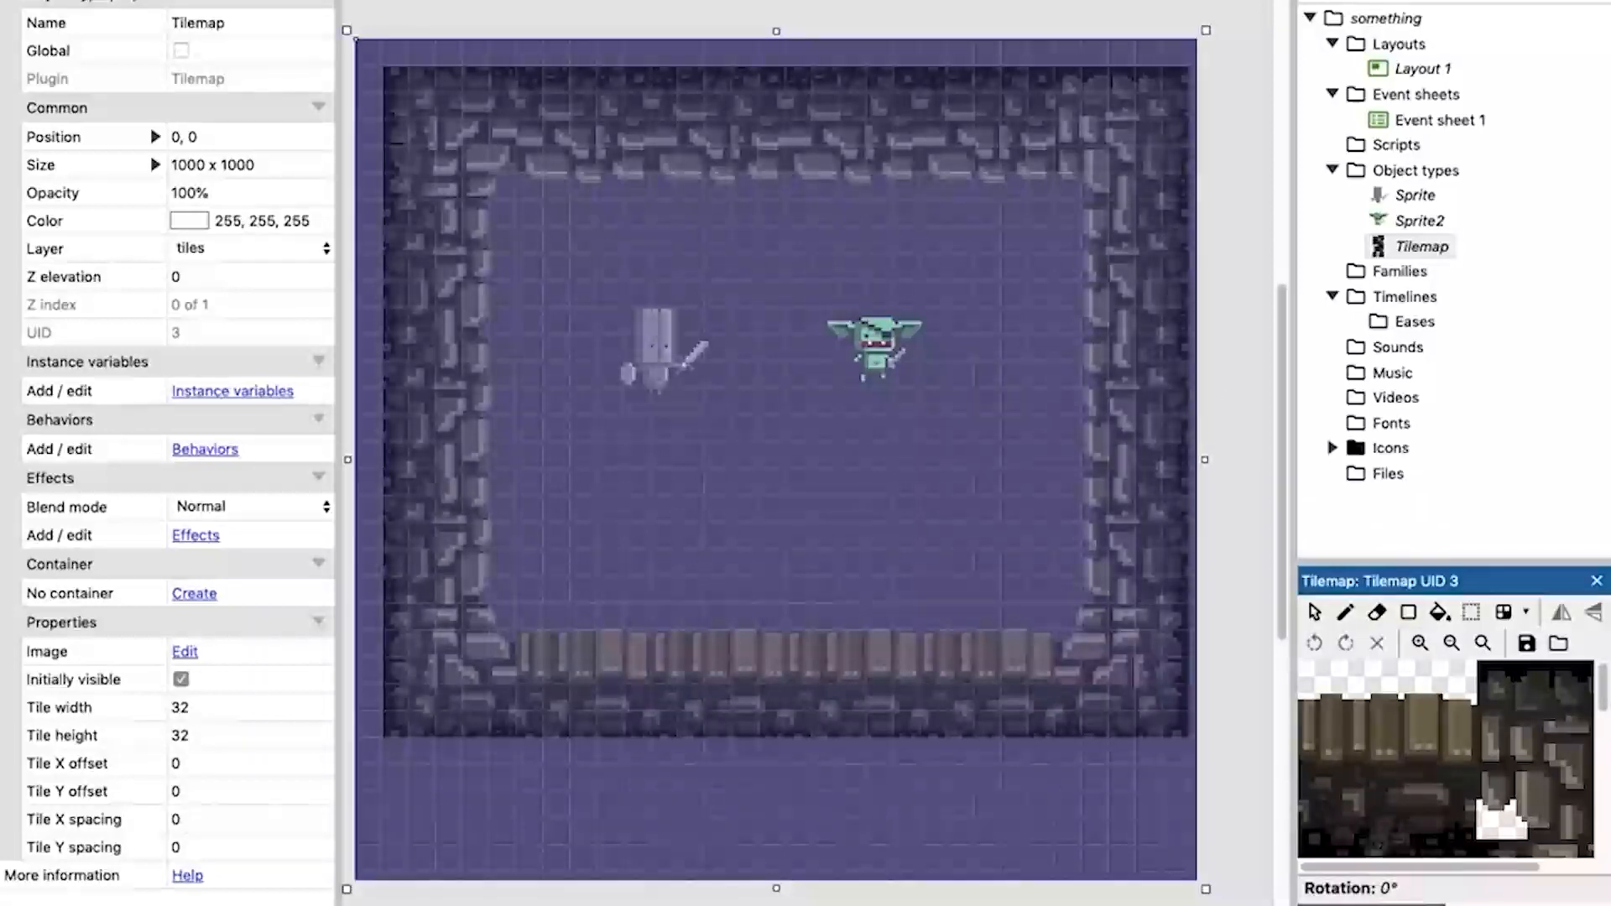
{"action": "left_click", "coordinate": [1445, 902]}
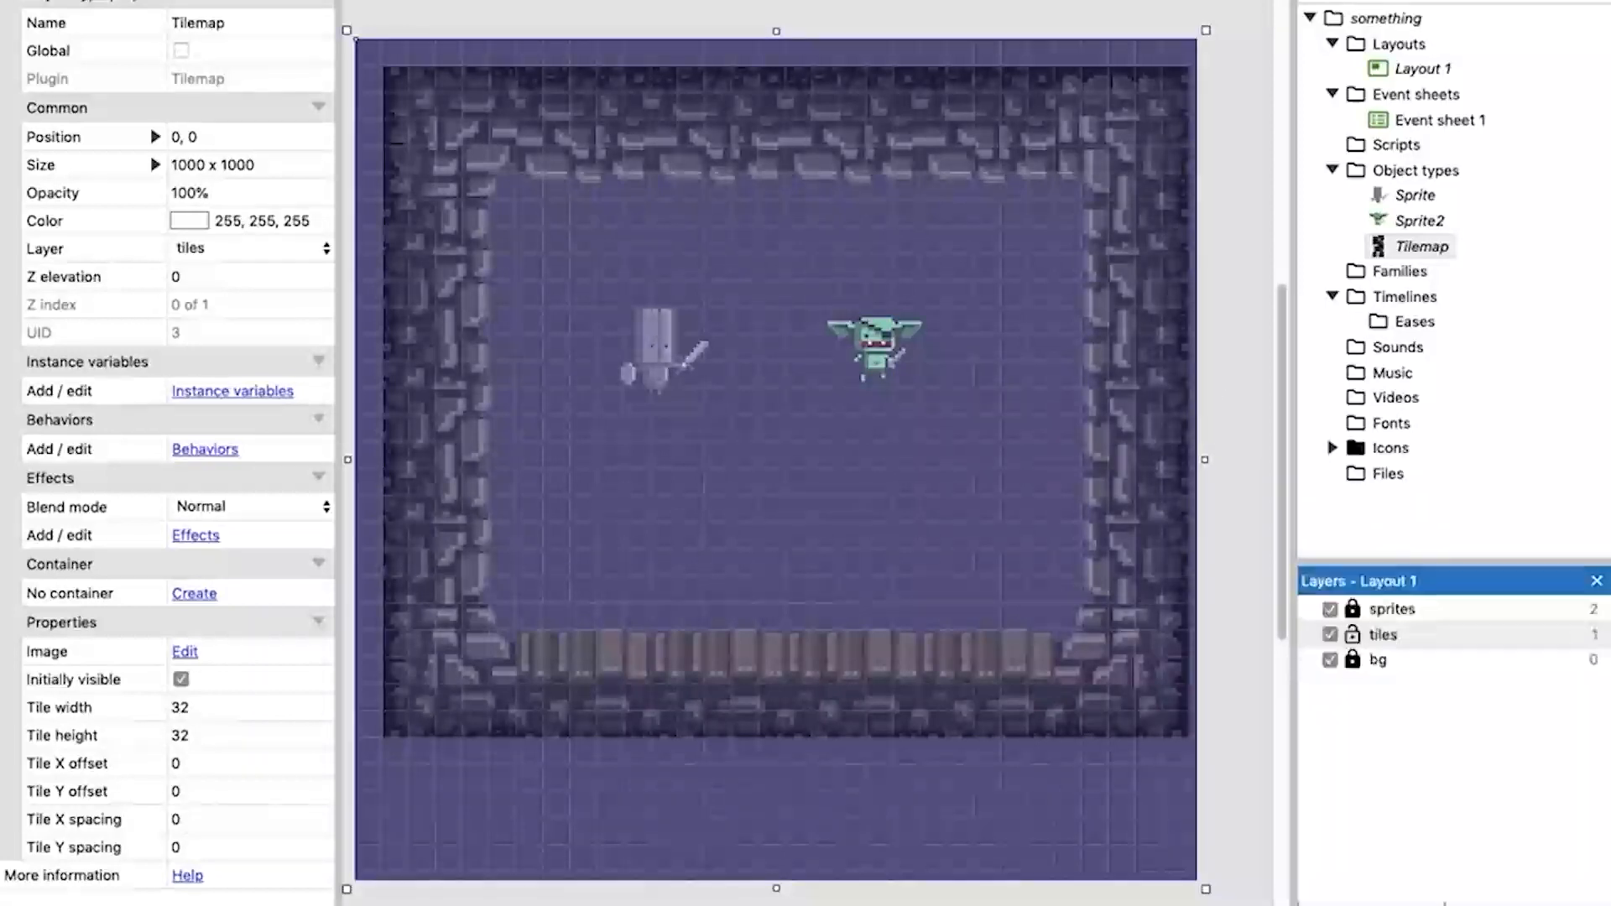
{"action": "left_click", "coordinate": [1352, 635]}
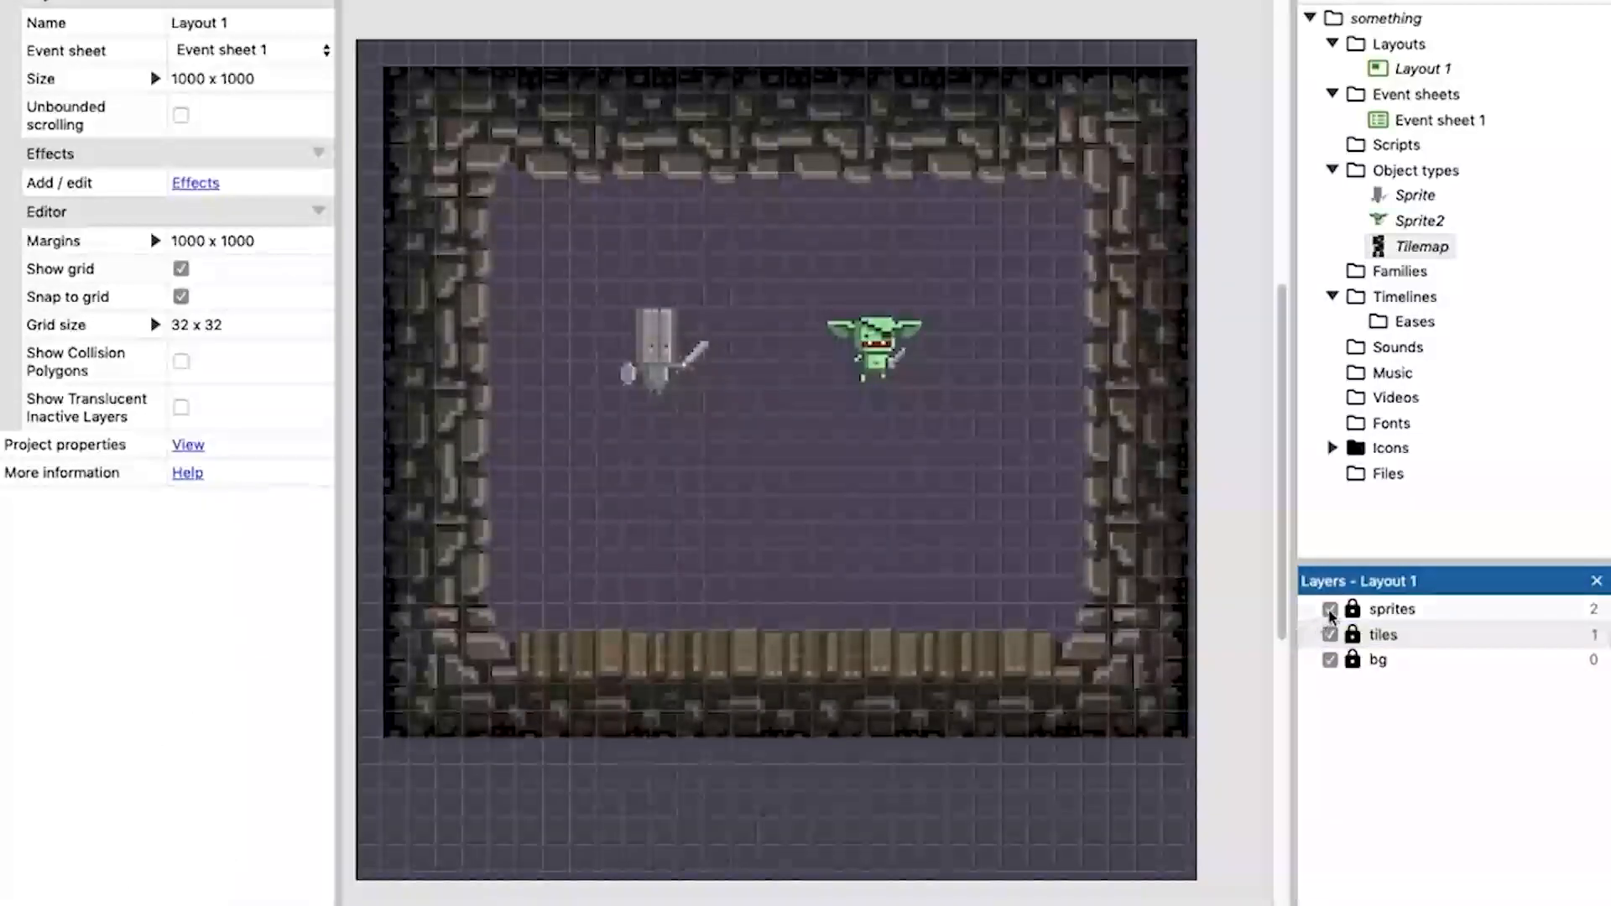
Toggle the visibility of the tiles and bg layers to check what each contains, leaving both visible.
{"action": "left_click", "coordinate": [1331, 635]}
{"action": "left_click", "coordinate": [1332, 635]}
{"action": "left_click", "coordinate": [1332, 635]}
{"action": "left_click", "coordinate": [1332, 635]}
{"action": "left_click", "coordinate": [1329, 660]}
{"action": "left_click", "coordinate": [1328, 660]}
{"action": "left_click", "coordinate": [1329, 660]}
{"action": "left_click", "coordinate": [1330, 662]}
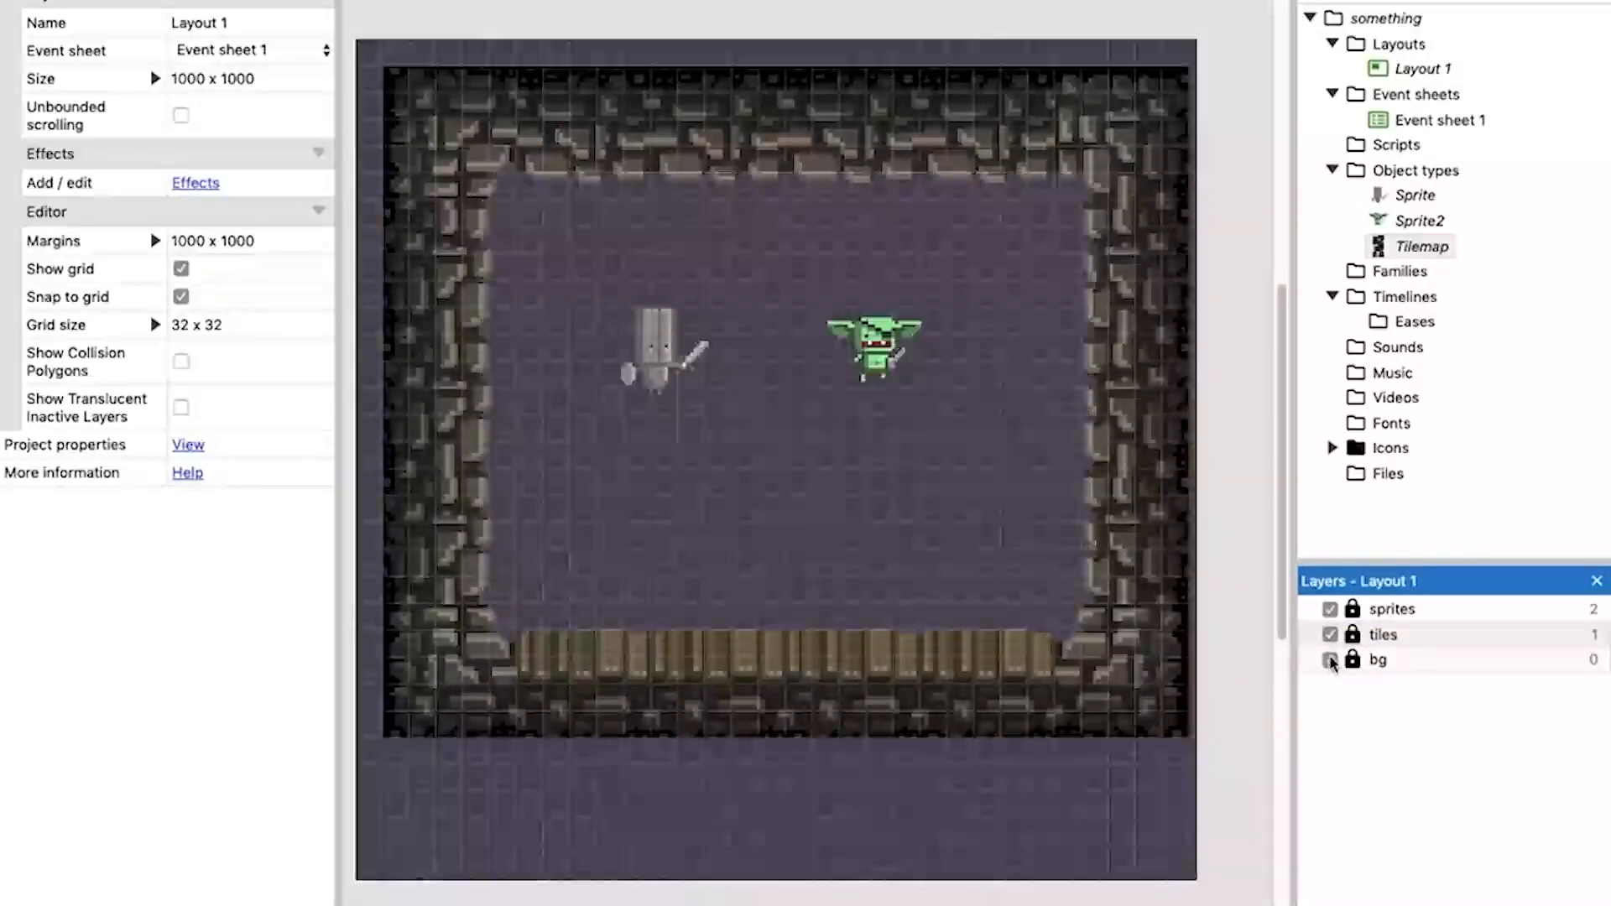
{"action": "left_click", "coordinate": [1331, 635]}
{"action": "left_click", "coordinate": [1331, 635]}
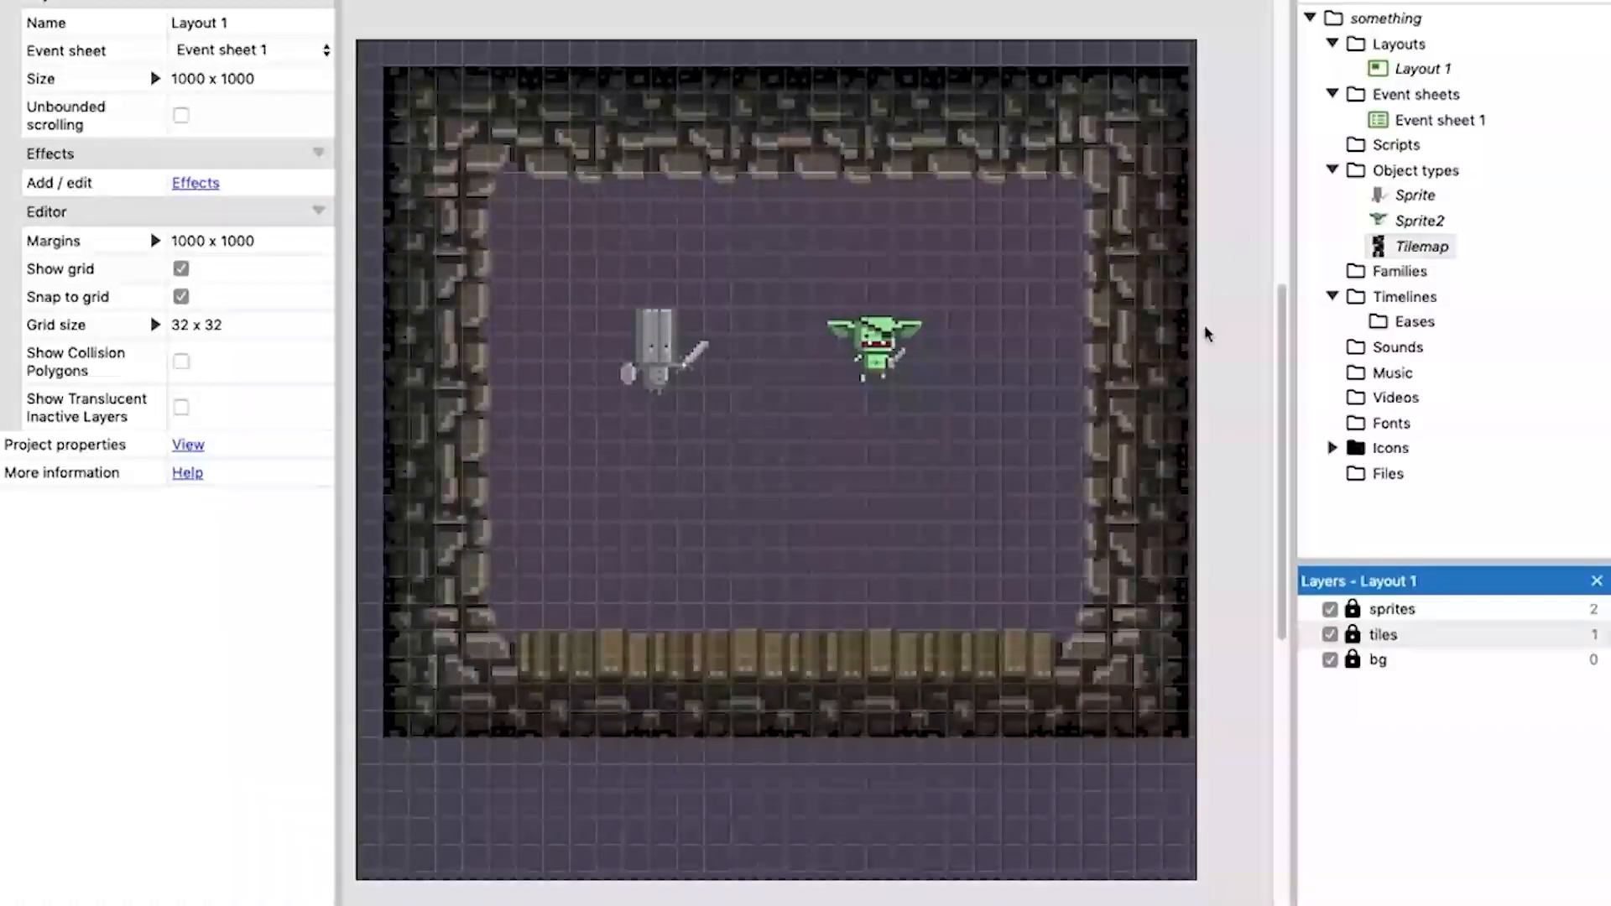
Set the height of Layout 1 to 9000.
{"action": "middle_click_drag", "start_coordinate": [1010, 445], "coordinate": [959, 476]}
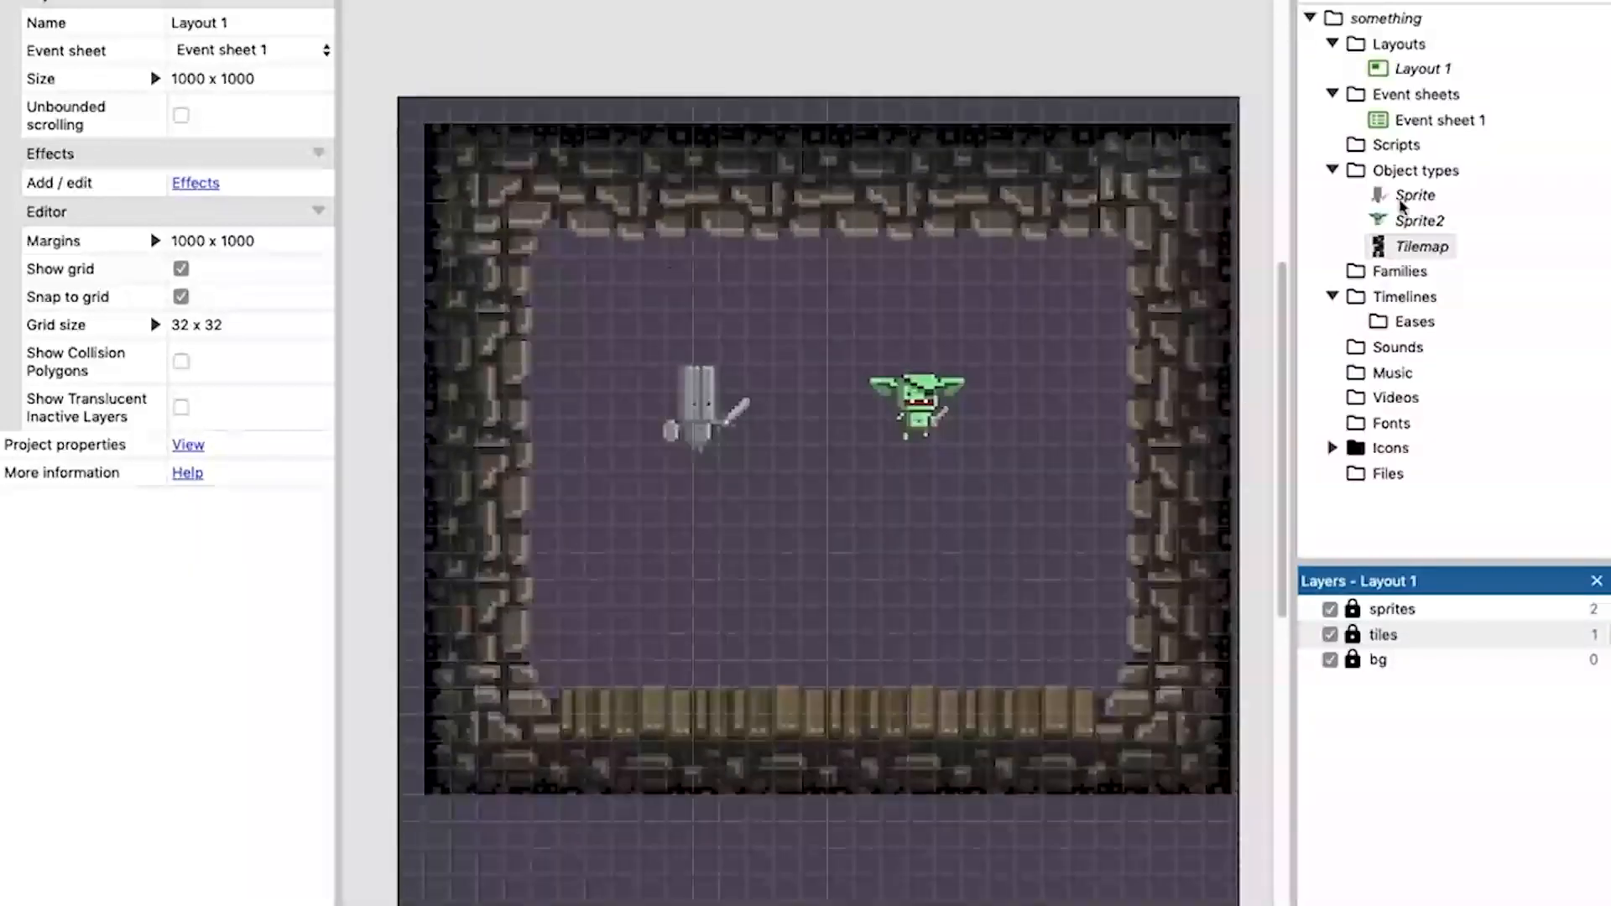
{"action": "left_click", "coordinate": [1417, 71]}
{"action": "left_click", "coordinate": [1422, 119]}
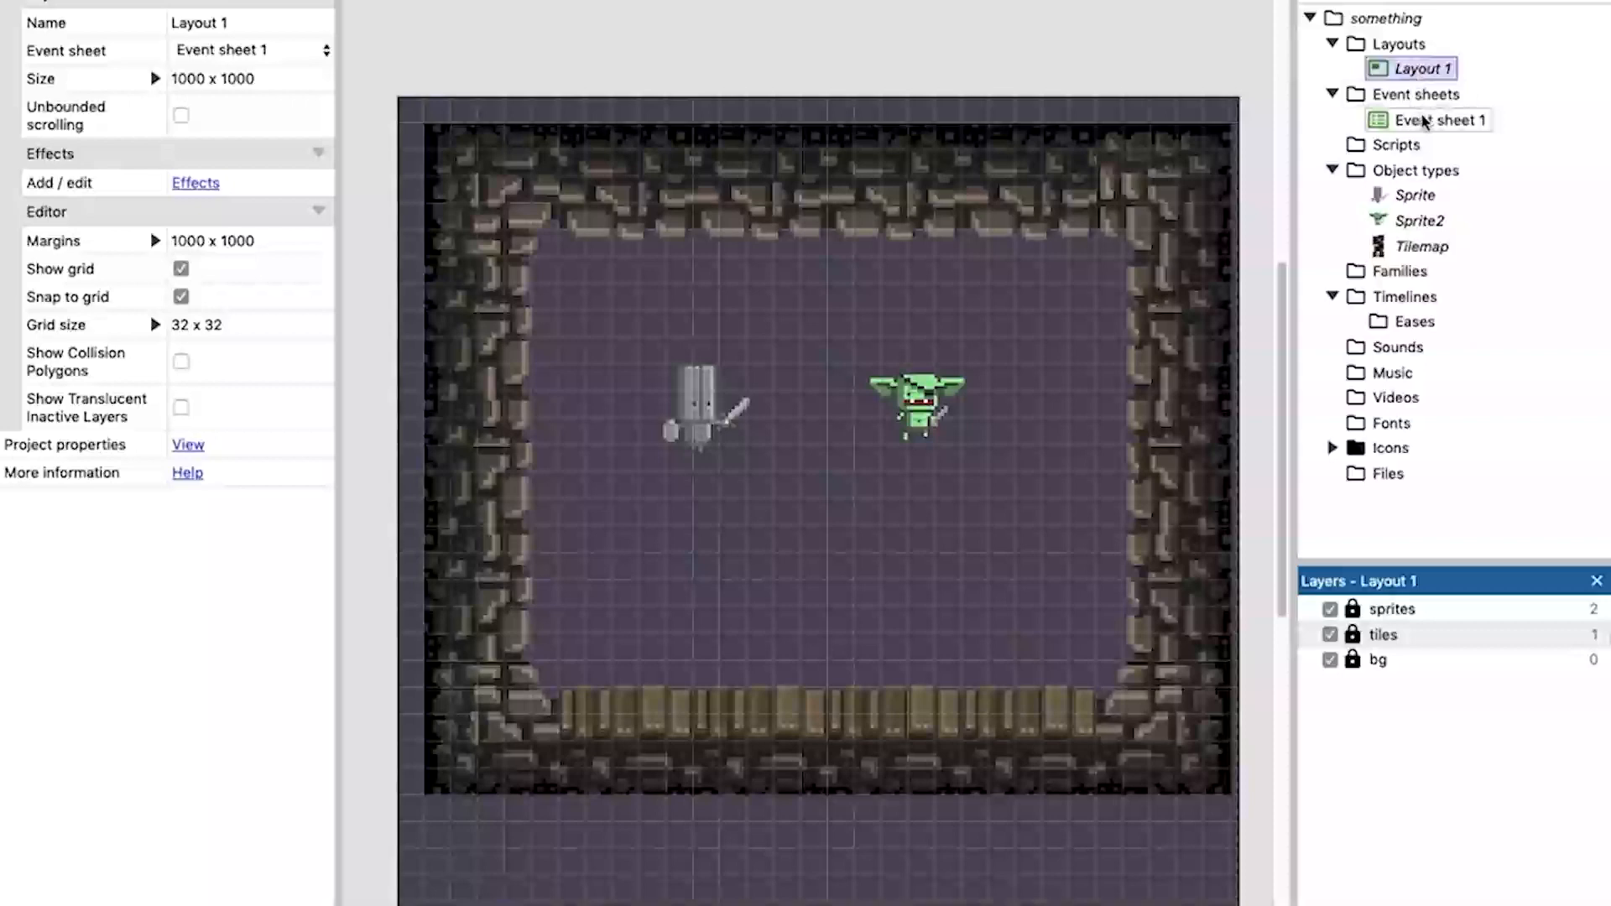
{"action": "left_click", "coordinate": [1417, 69]}
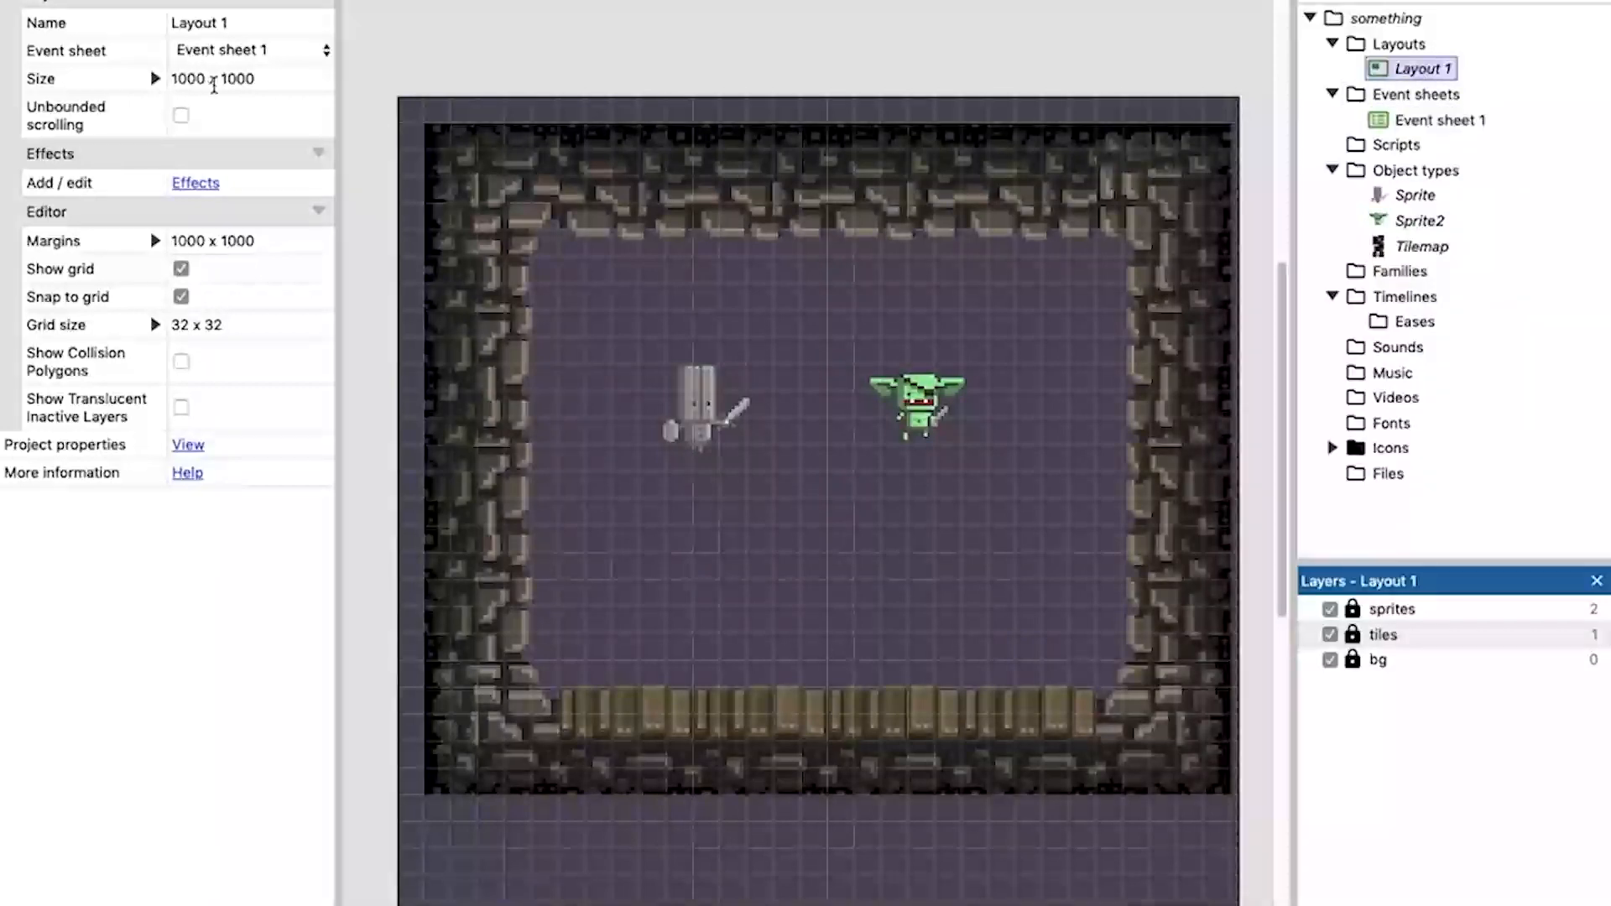
{"action": "left_click", "coordinate": [242, 78]}
{"action": "left_click", "coordinate": [575, 79]}
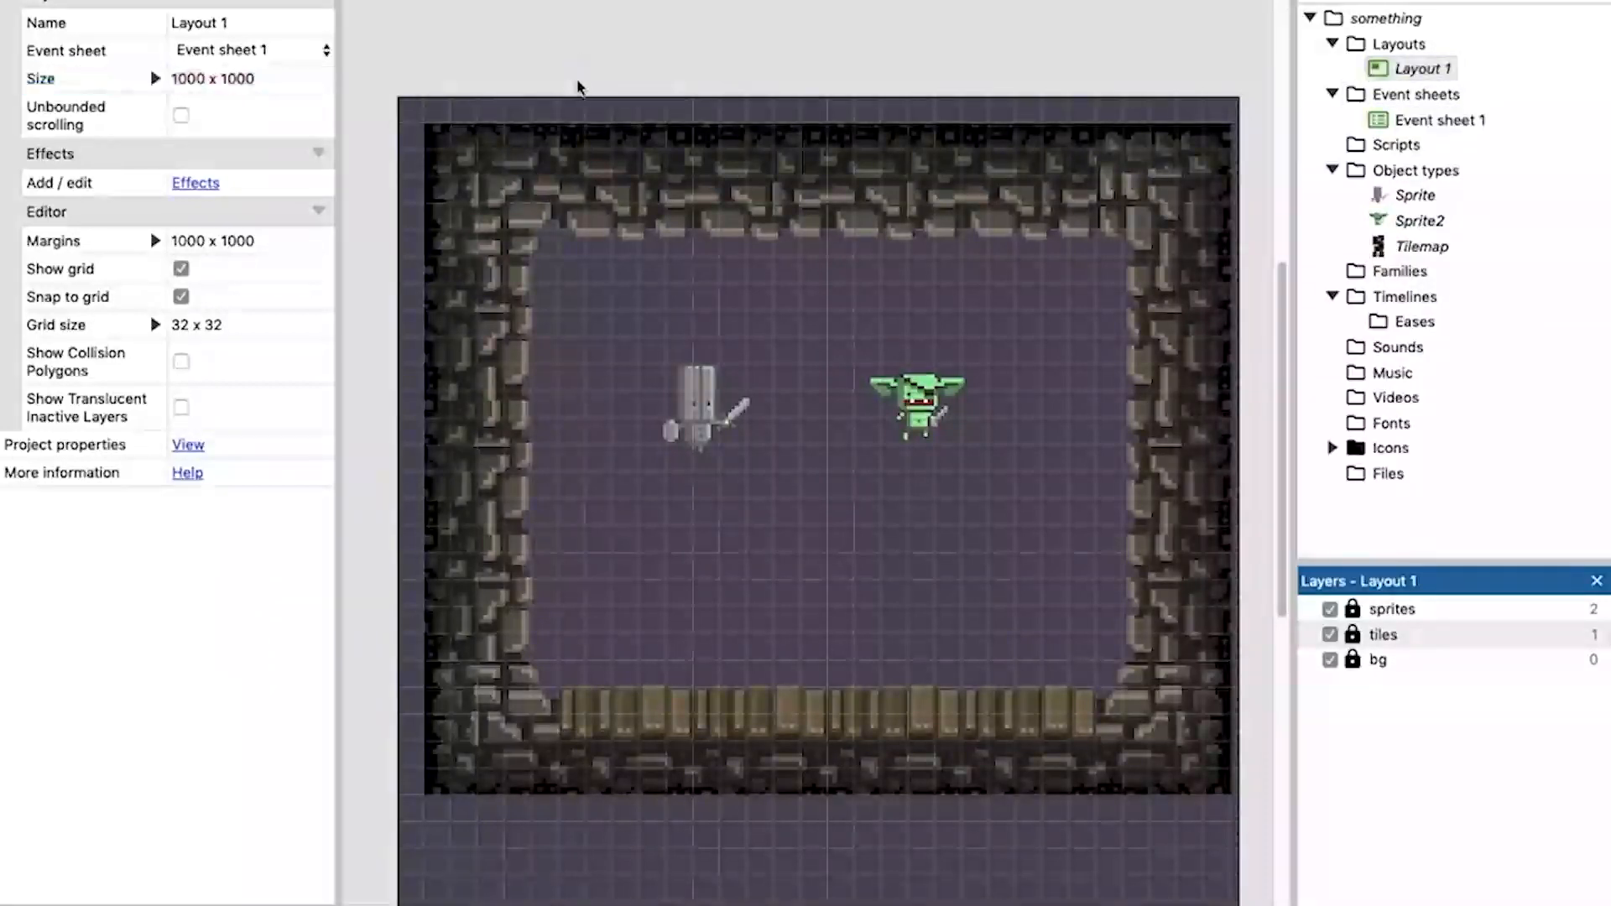
{"action": "scroll", "coordinate": [542, 40], "scroll_direction": "down", "scroll_amount": 4, "text": "ctrl"}
{"action": "scroll", "coordinate": [542, 40], "scroll_direction": "down", "scroll_amount": 2, "text": "ctrl"}
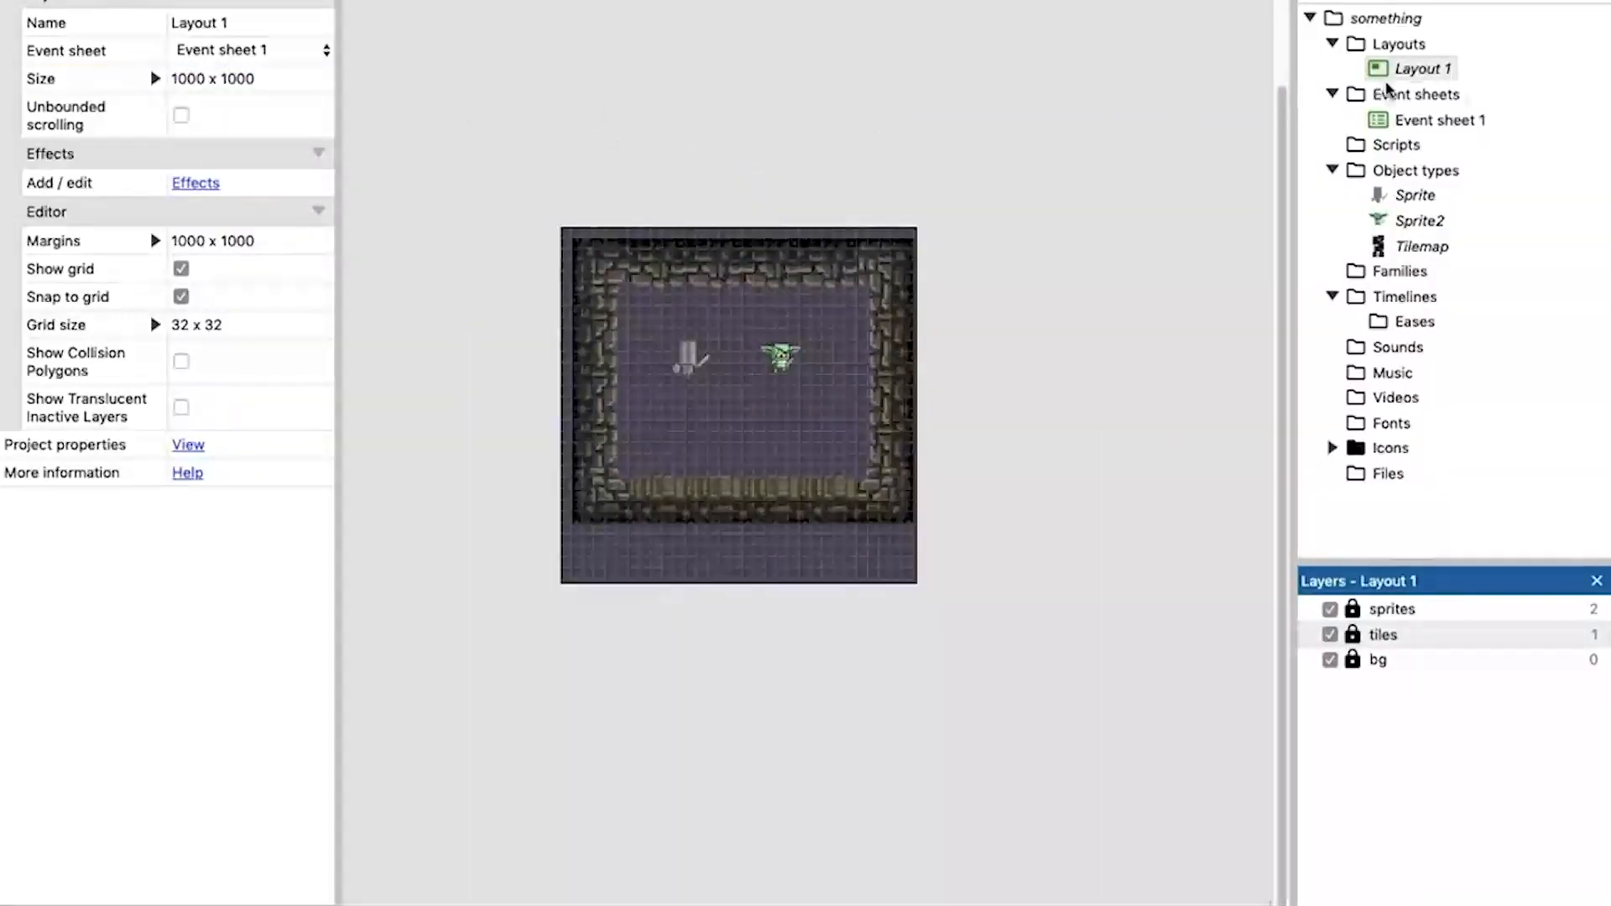
{"action": "left_click", "coordinate": [224, 78]}
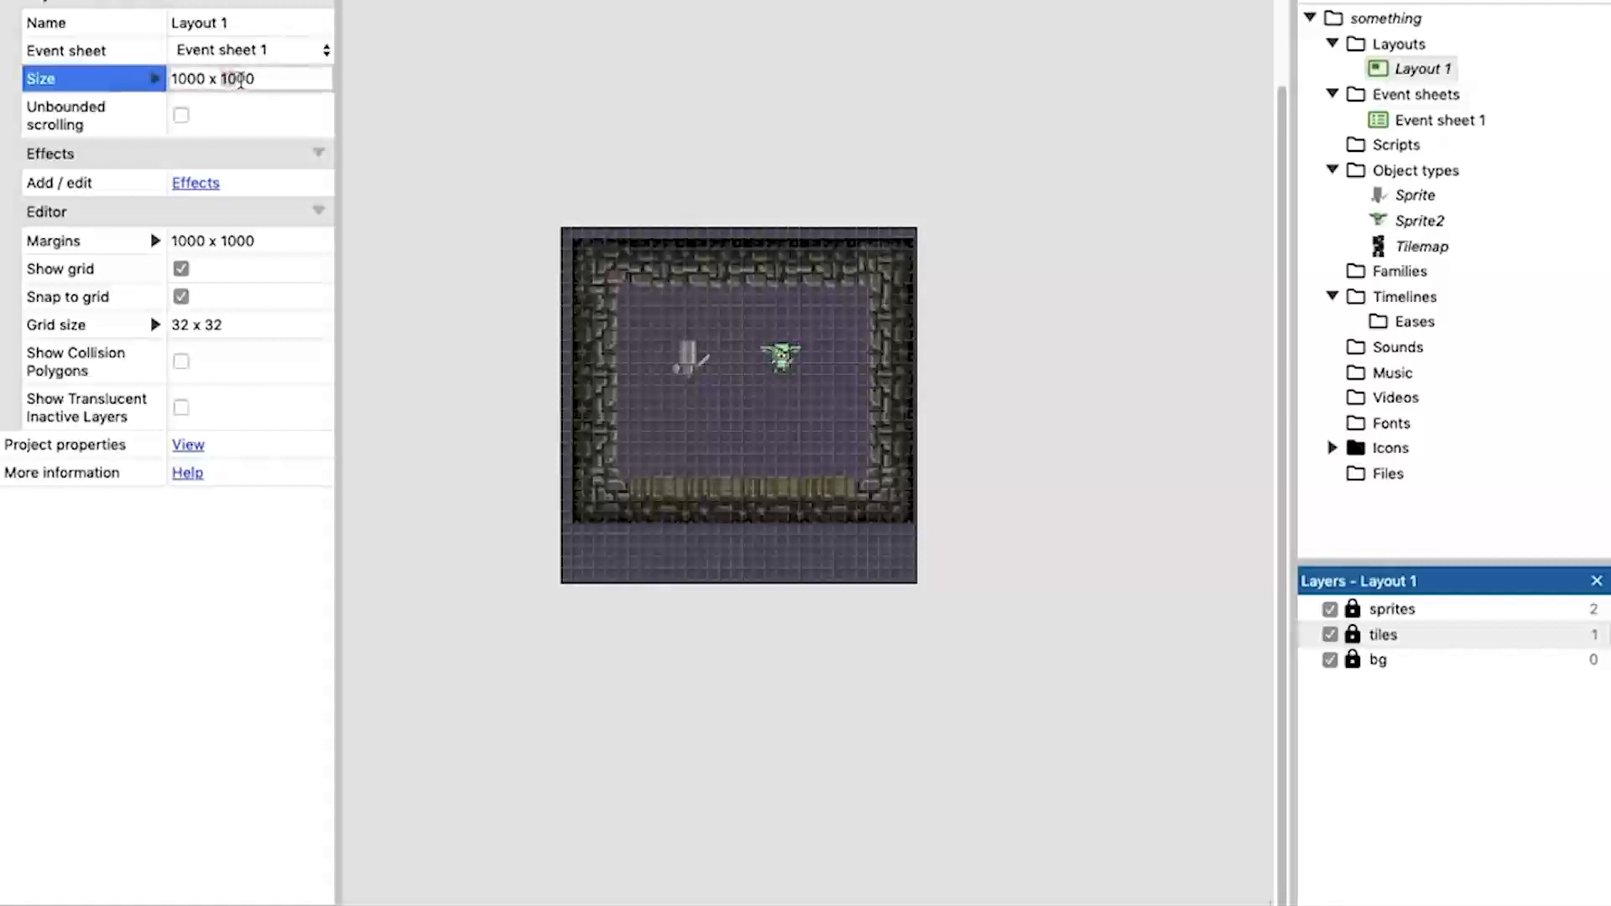
{"action": "triple_click", "coordinate": [267, 78]}
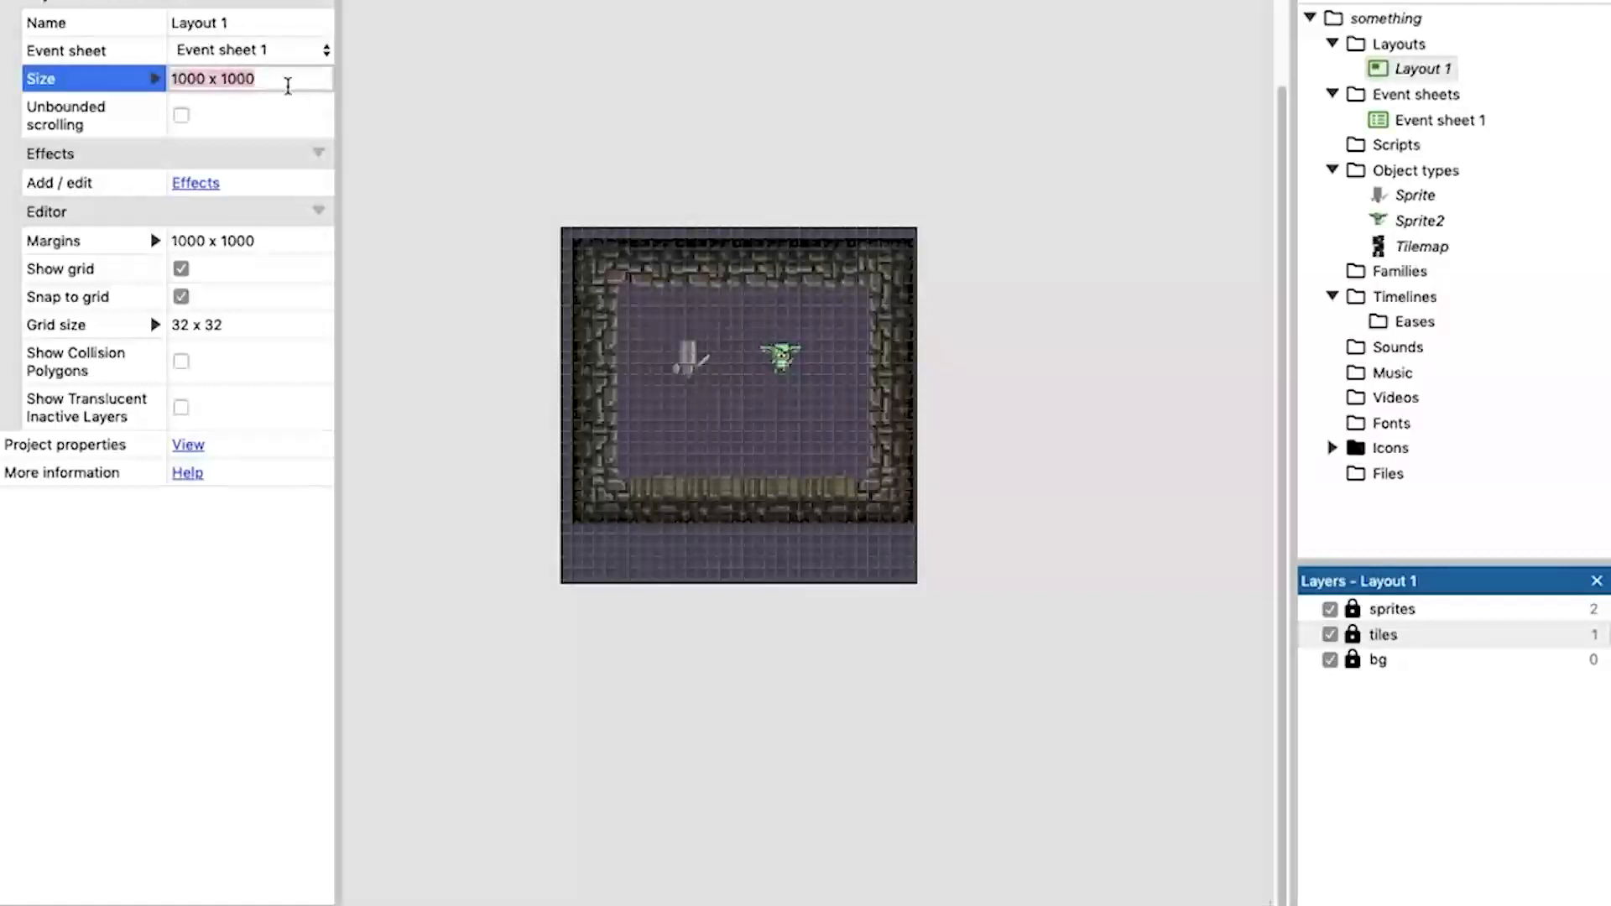
{"action": "left_click", "coordinate": [232, 78]}
{"action": "key", "text": "BackSpace"}
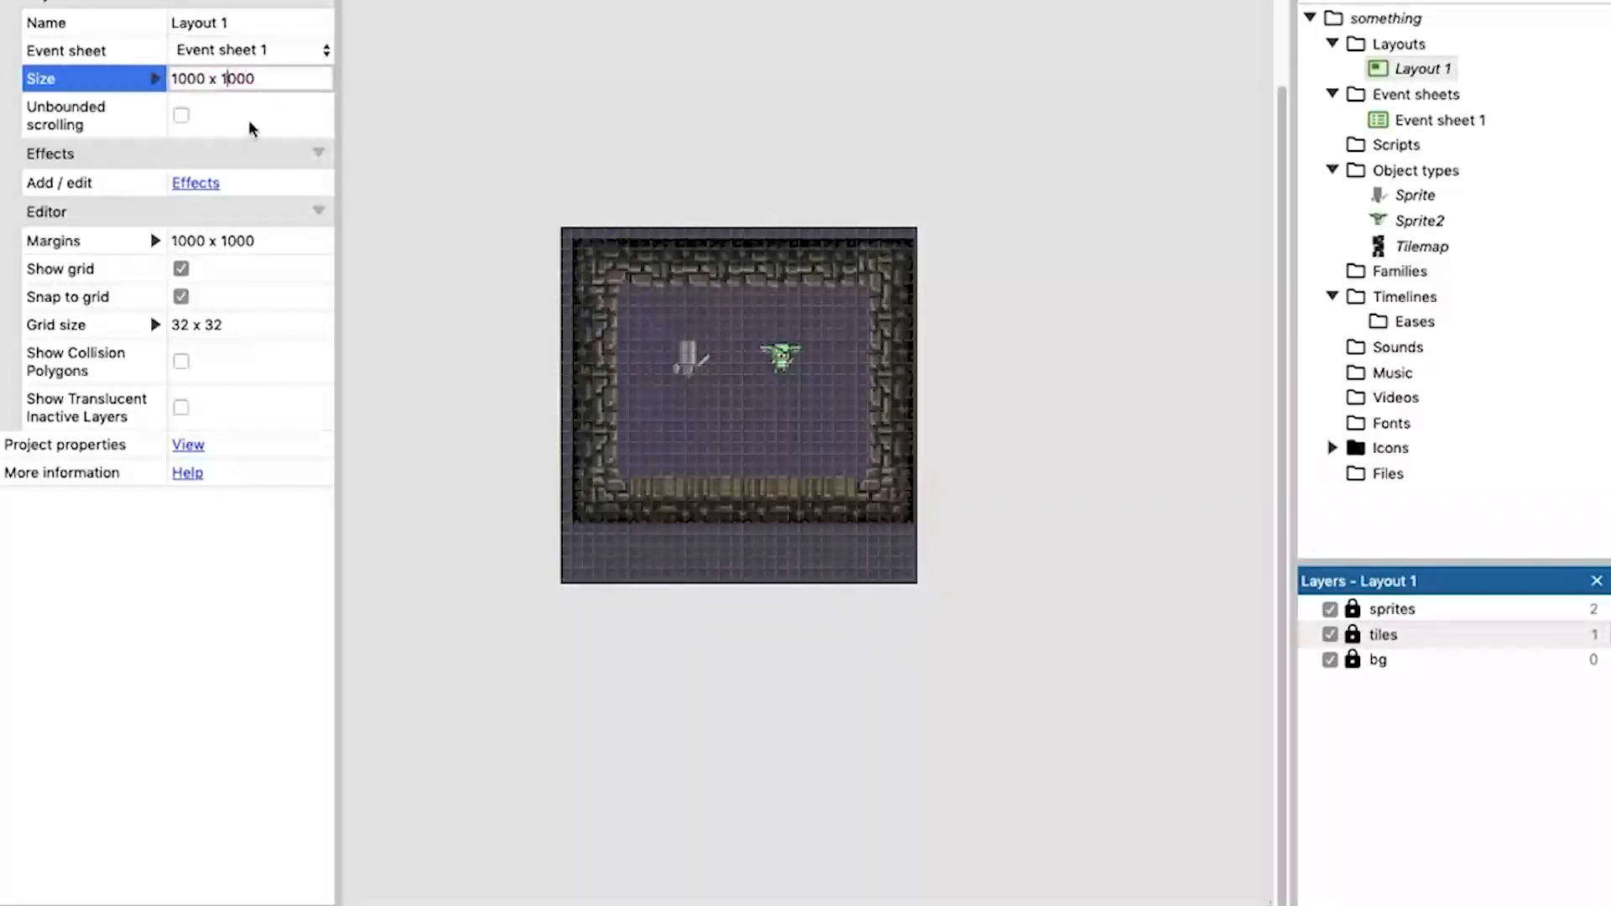
{"action": "type", "text": "9"}
{"action": "key", "text": "Return"}
{"action": "scroll", "coordinate": [535, 339], "scroll_direction": "down", "scroll_amount": 5}
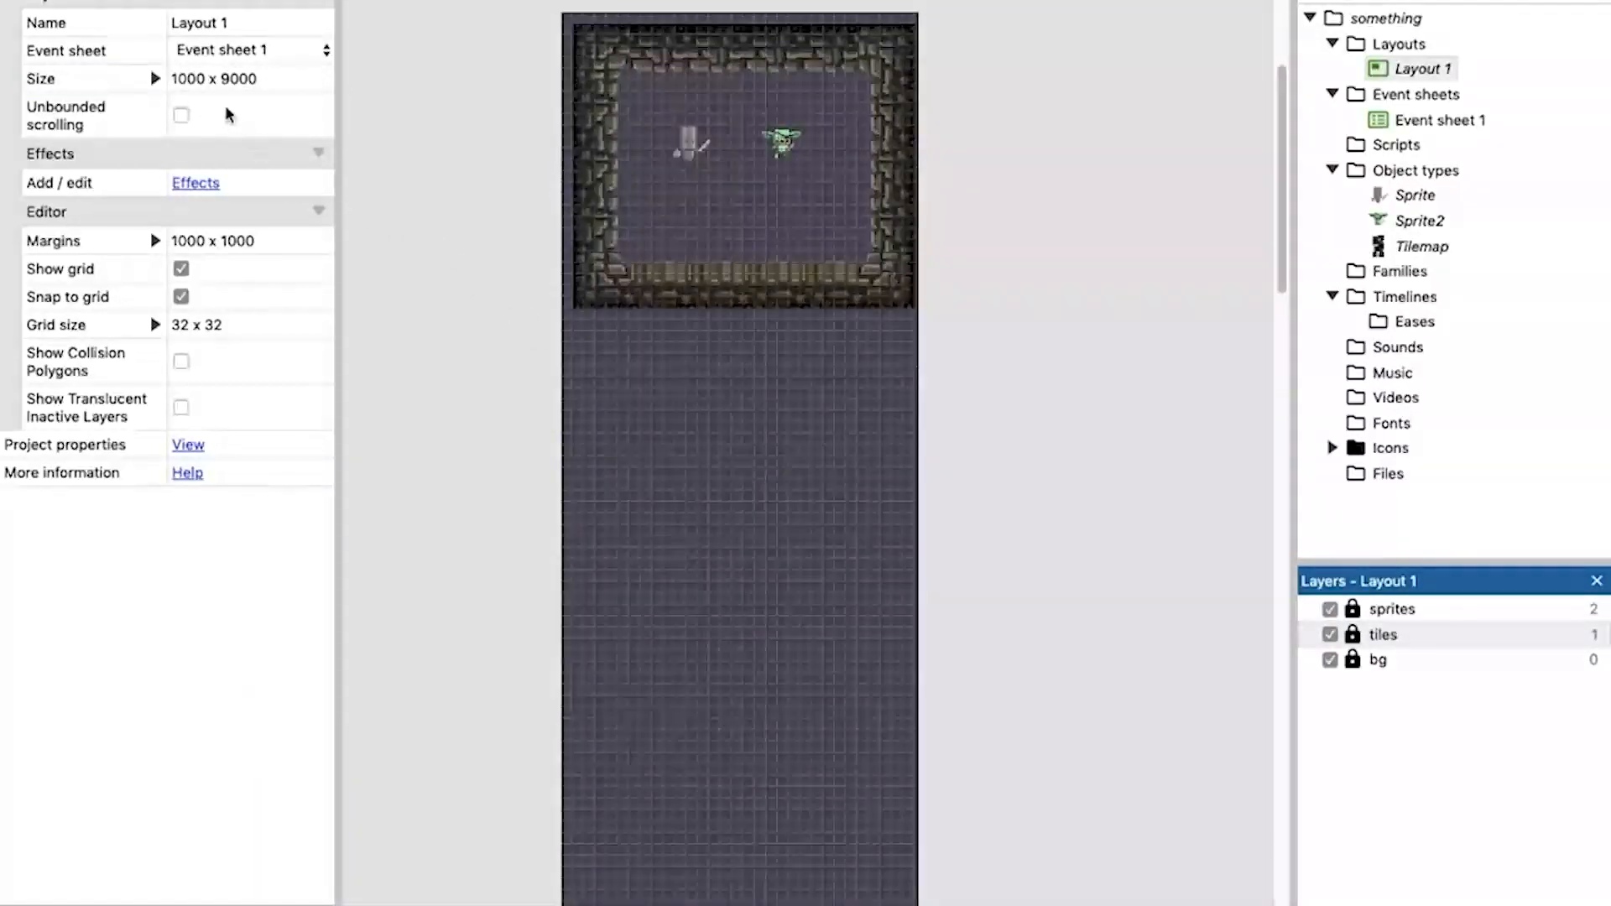
Set the width of Layout 1 to 9000.
{"action": "left_click", "coordinate": [173, 78]}
{"action": "left_click", "coordinate": [178, 84]}
{"action": "key", "text": "BackSpace"}
{"action": "key", "text": "Return"}
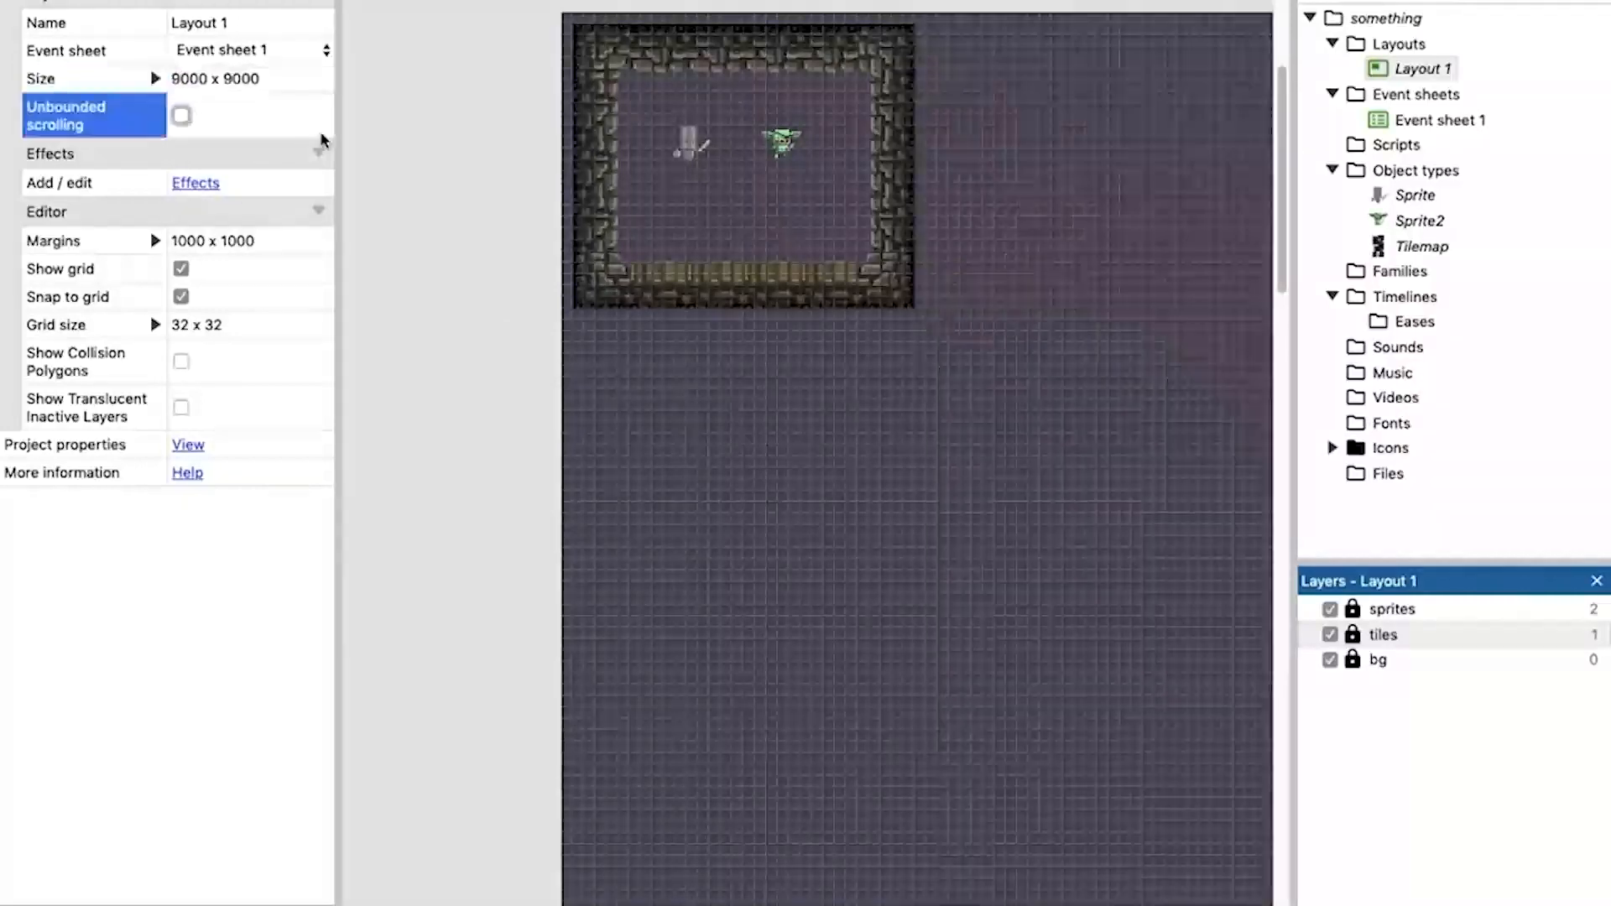
{"action": "left_click", "coordinate": [521, 387]}
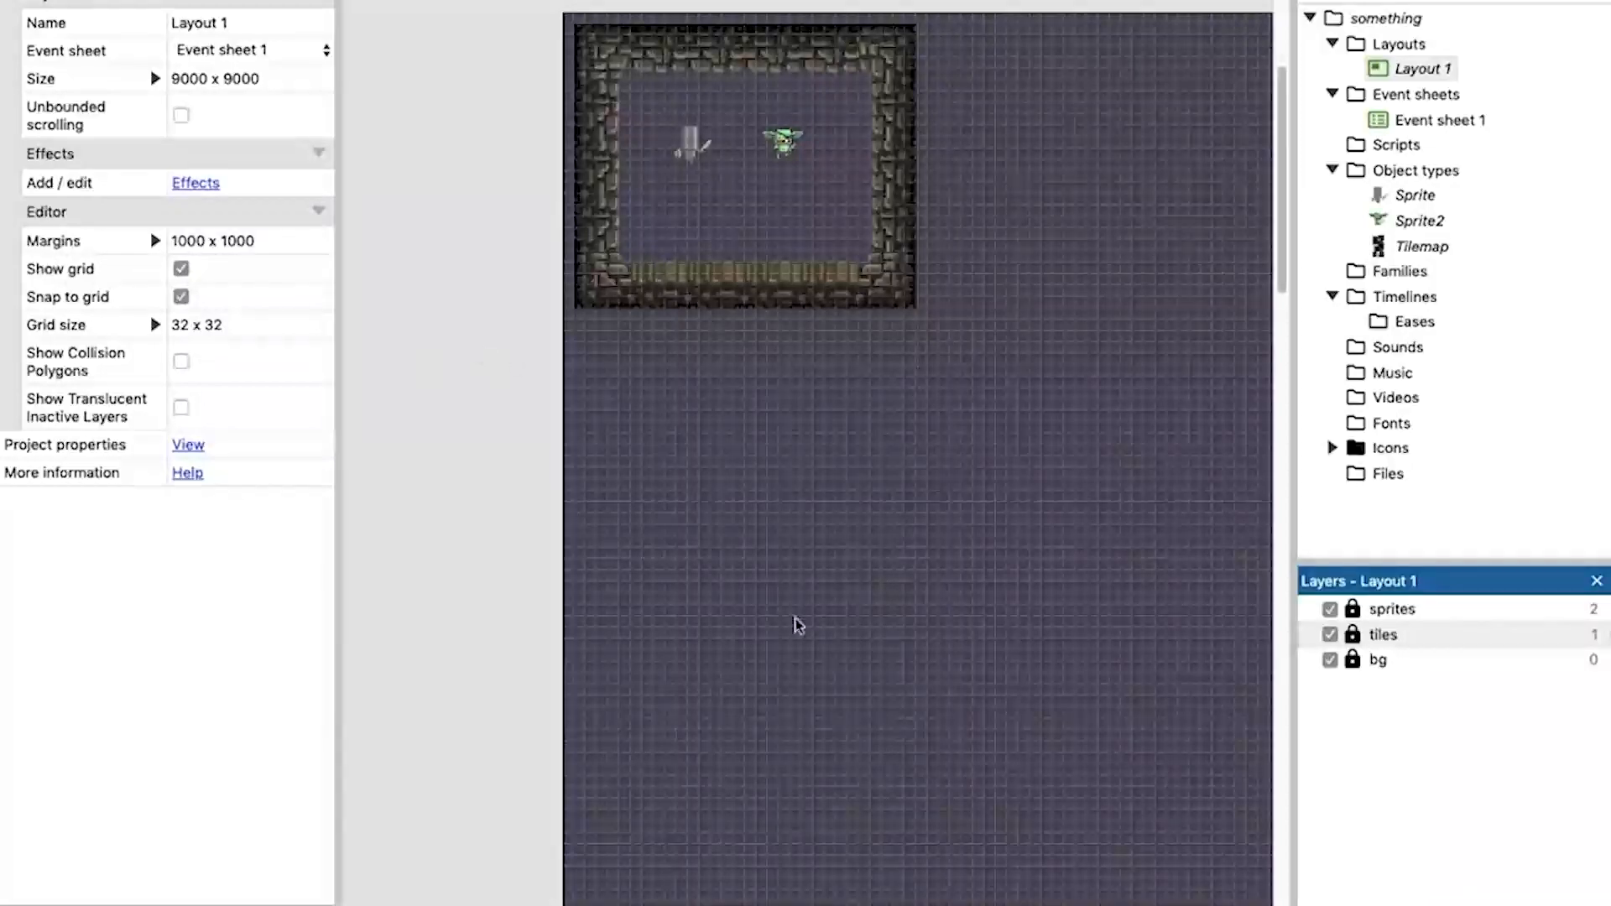
{"action": "scroll", "coordinate": [818, 636], "scroll_direction": "right", "scroll_amount": 3}
{"action": "scroll", "coordinate": [601, 652], "scroll_direction": "down", "scroll_amount": 3}
{"action": "scroll", "coordinate": [659, 637], "scroll_direction": "up", "scroll_amount": 2}
{"action": "mouse_move", "coordinate": [653, 621]}
{"action": "middle_mouse_down"}
{"action": "mouse_move", "coordinate": [822, 685]}
{"action": "mouse_move", "coordinate": [622, 708]}
{"action": "mouse_move", "coordinate": [676, 605]}
{"action": "middle_mouse_up"}
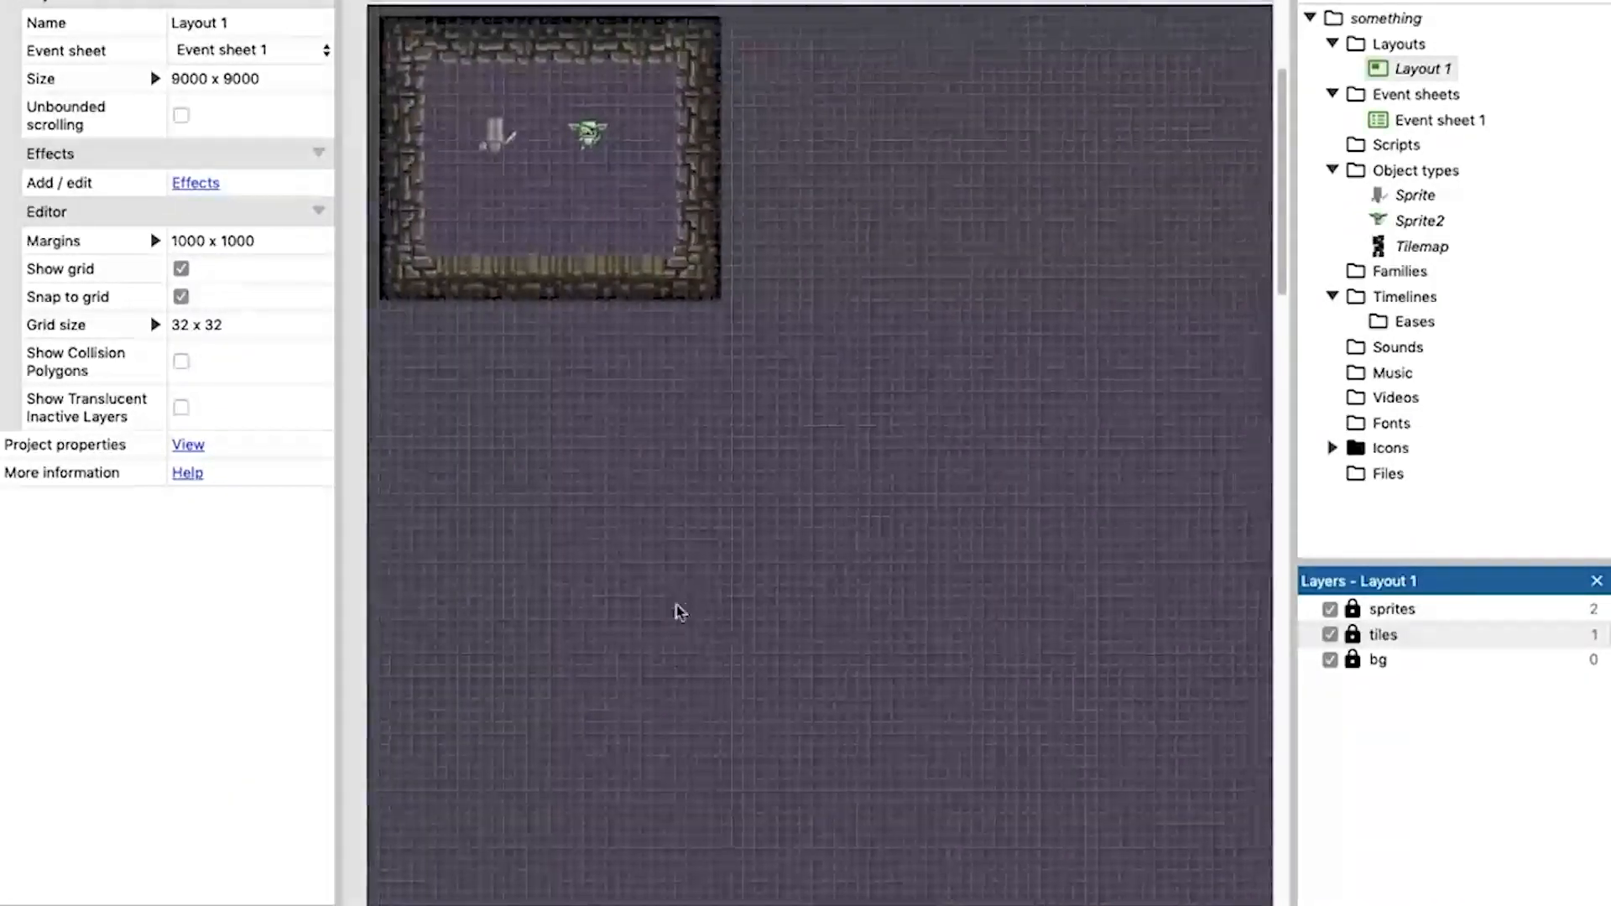